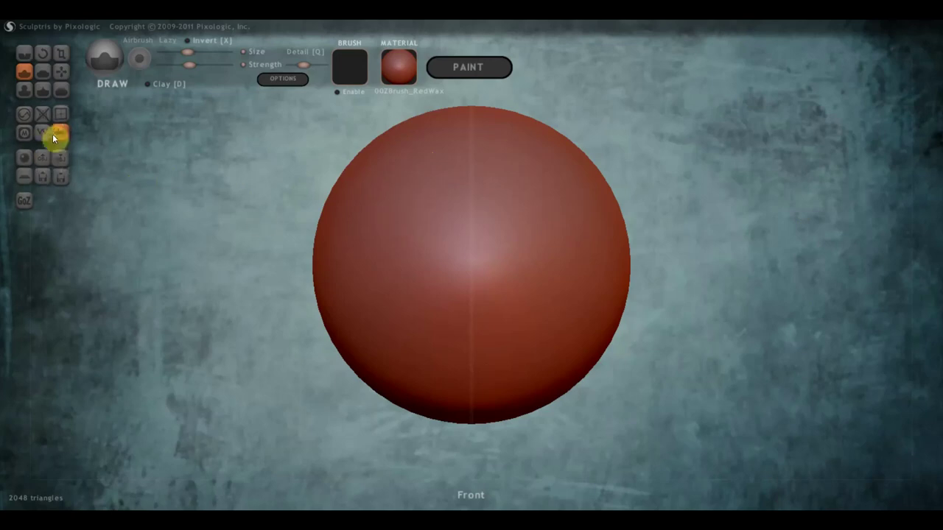
Import Male_PlanesofHead_128 from the Desktop to reach its import options.
click(42, 156)
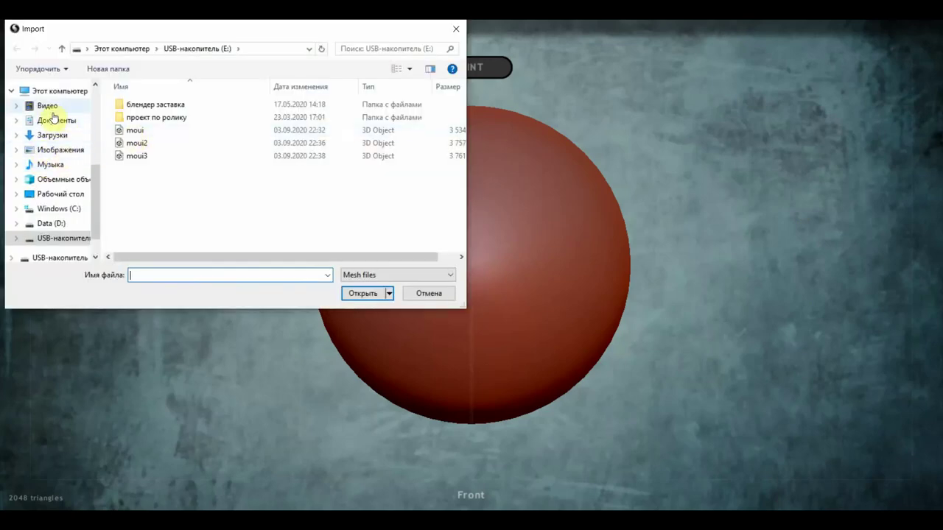
click(64, 194)
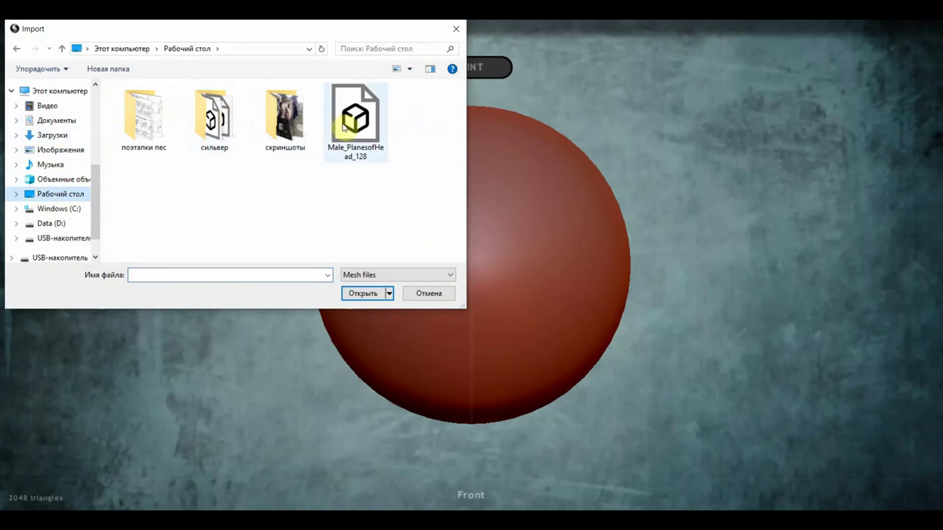
click(344, 127)
click(362, 294)
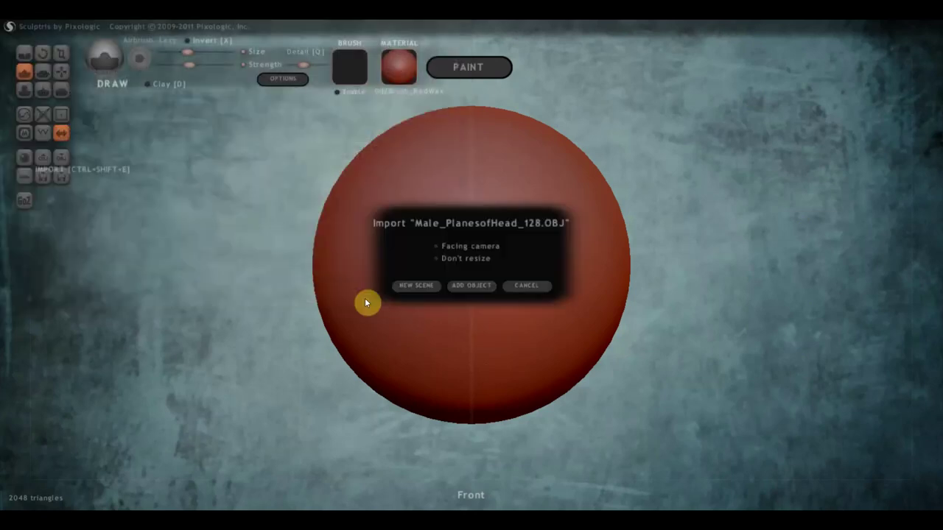
Load the head model as a new scene and switch to Grab in side view.
click(414, 294)
key(g)
mouse_move(414, 294)
right_down()
mouse_move(540, 310)
mouse_move(454, 312)
right_up()
mouse_move(686, 287)
shift+right_down()
mouse_move(680, 304)
mouse_move(646, 284)
shift+right_up()
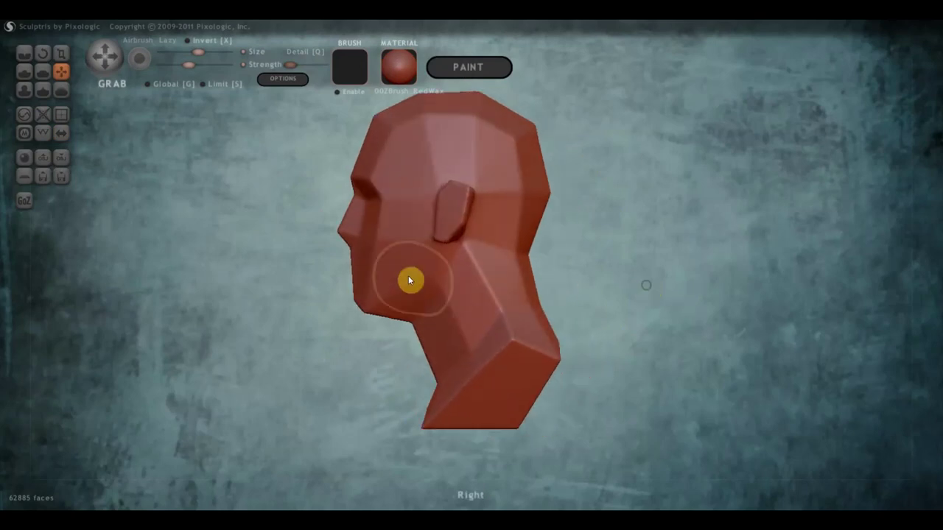
Pull the chin and jaw downward with Grab from the side, then face front.
scroll(424, 255, down, 2)
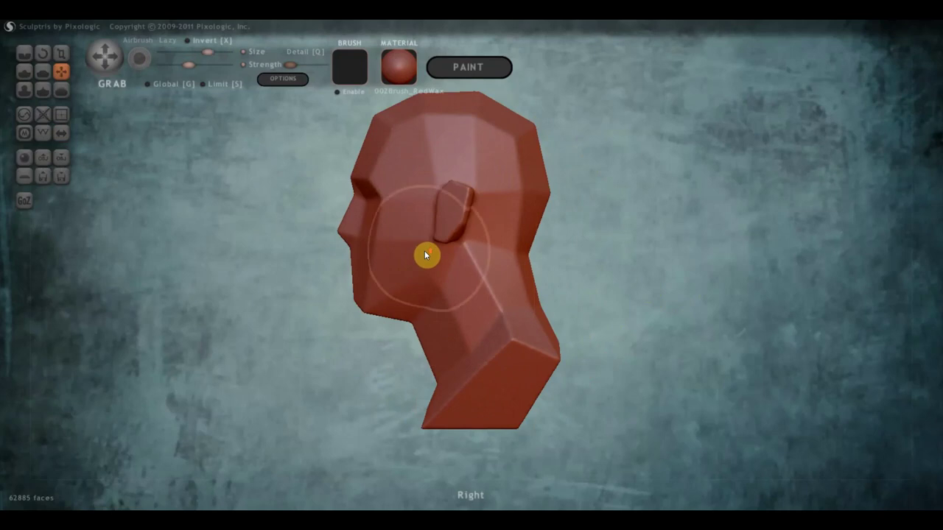
scroll(424, 253, up, 2)
scroll(424, 253, up, 2)
scroll(424, 252, down, 1)
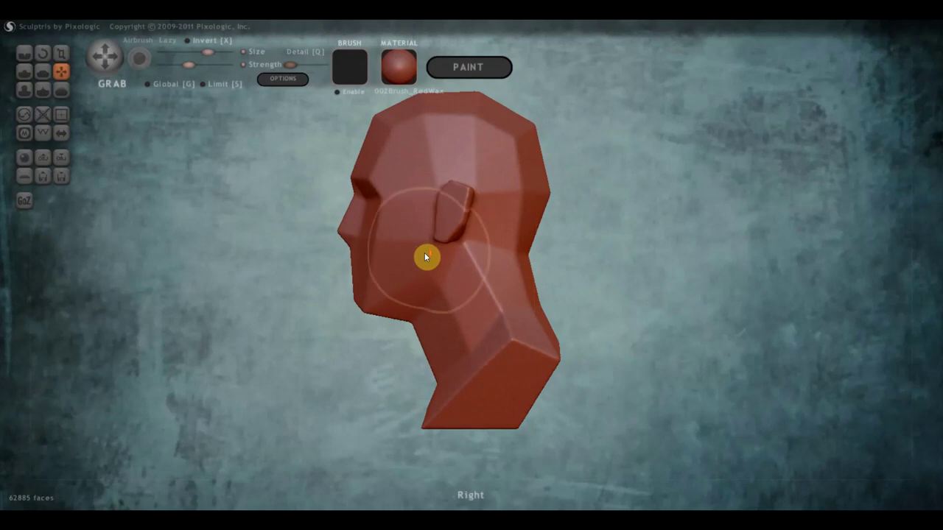
scroll(424, 252, down, 1)
scroll(424, 253, down, 2)
scroll(425, 252, up, 1)
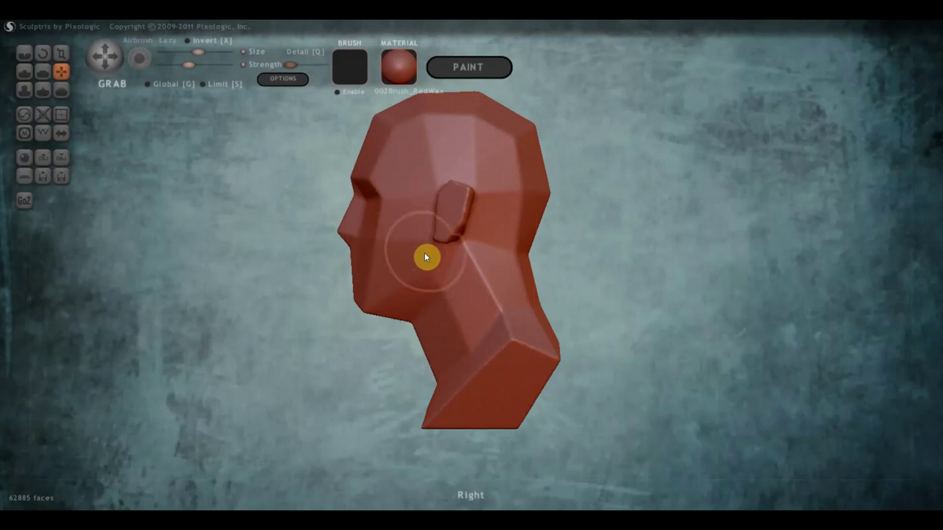
shift+scroll(424, 257, up, 2)
shift+scroll(426, 257, down, 2)
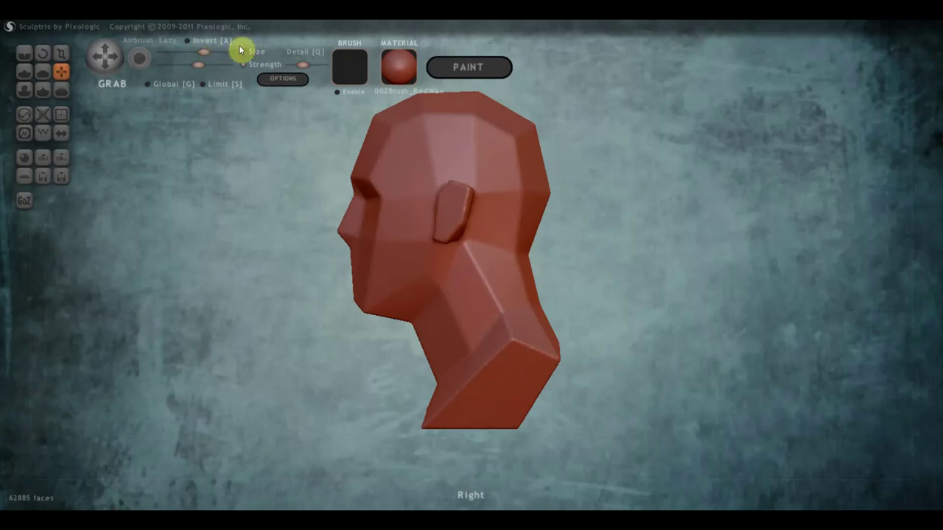
drag(360, 304, 351, 362)
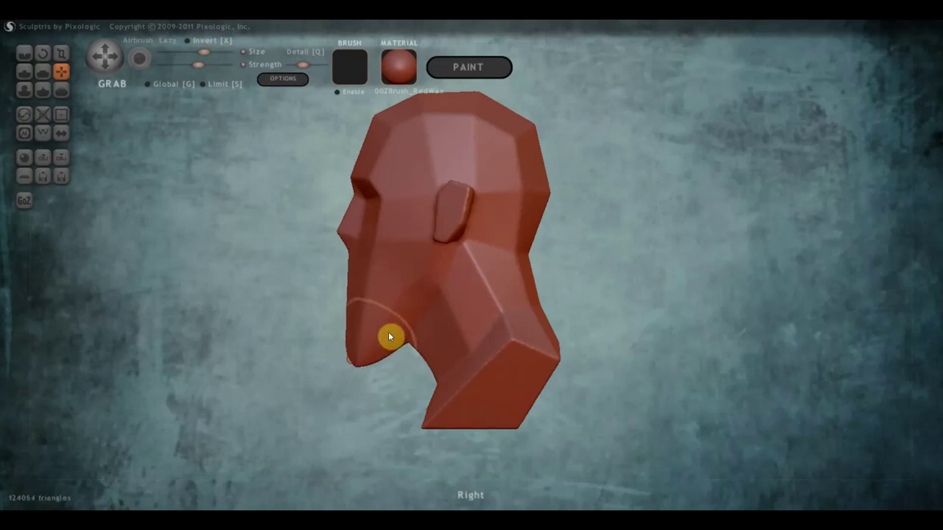
drag(416, 347, 572, 340)
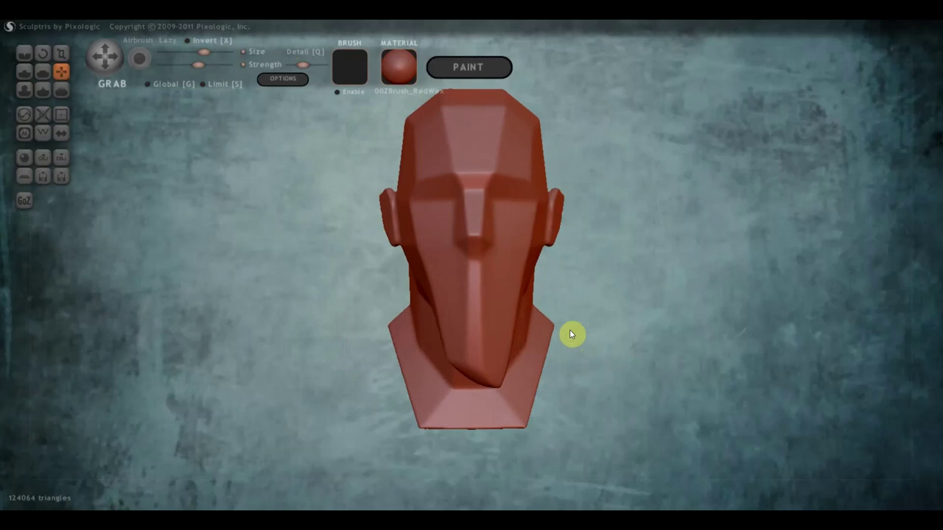
Undo the chin stretch and turn on symmetry, confirming both prompts.
key(ctrl+z)
click(58, 136)
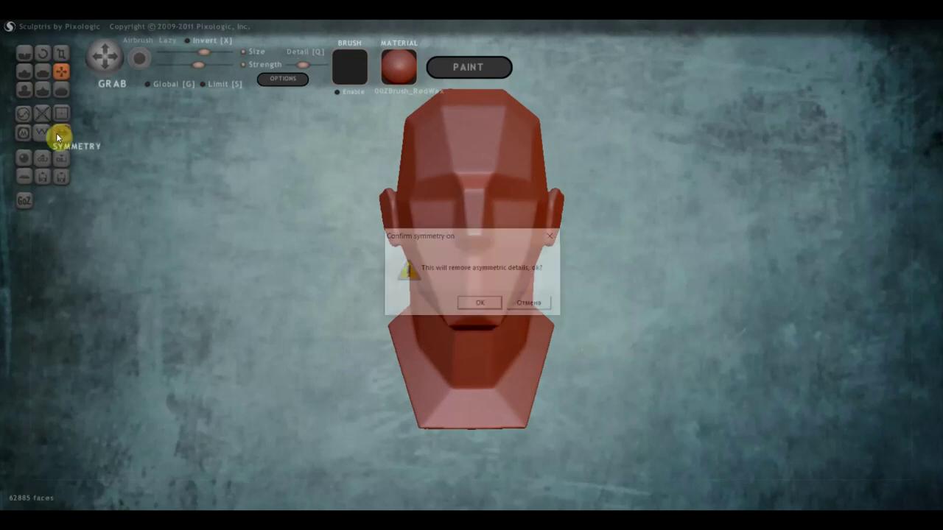
click(480, 304)
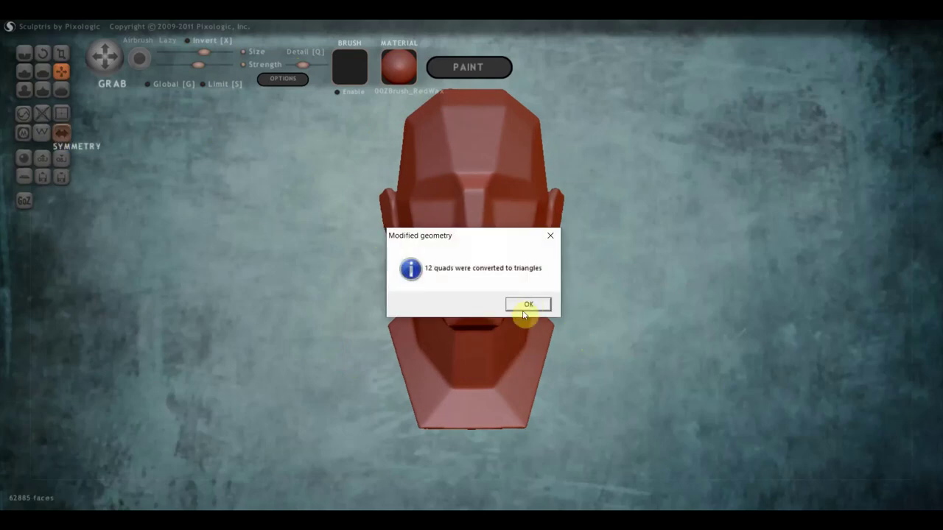
click(524, 310)
Drag the chin down and forward in side view, then return to the front.
drag(453, 322, 378, 322)
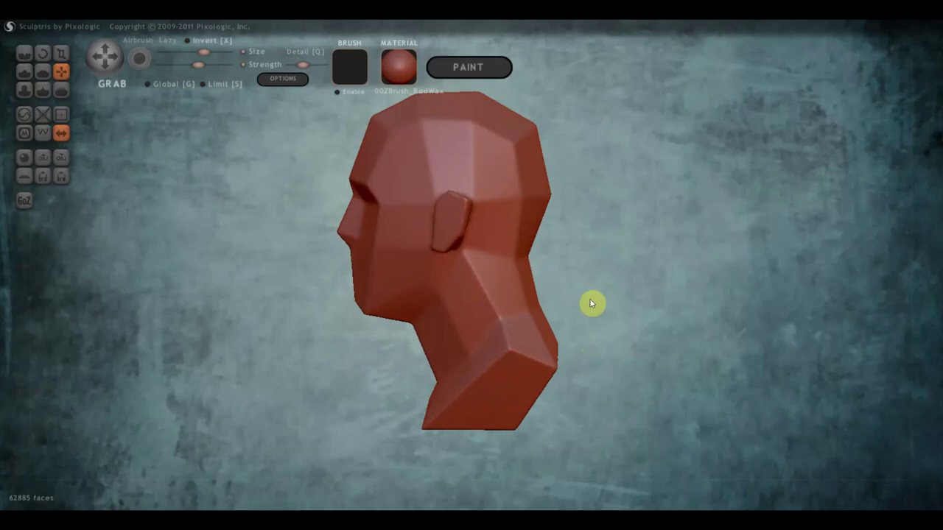
shift+drag(591, 303, 594, 307)
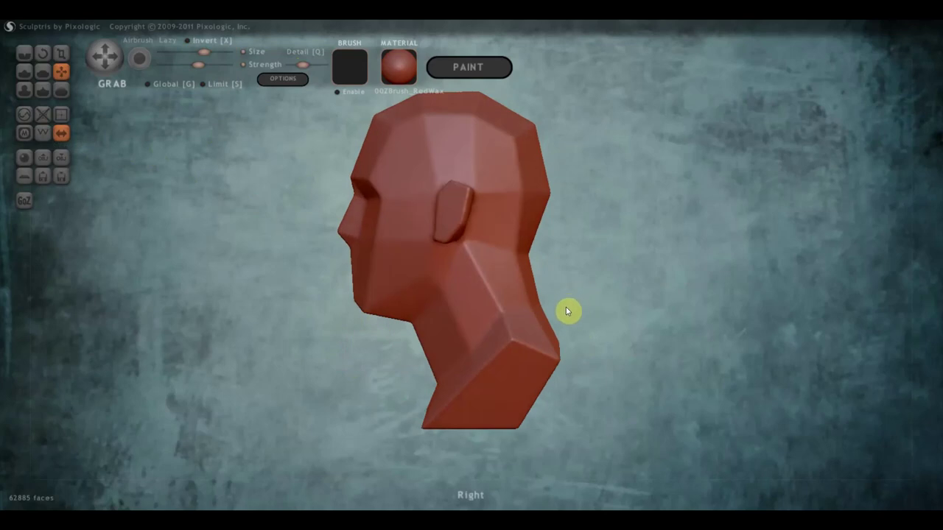
drag(371, 307, 361, 364)
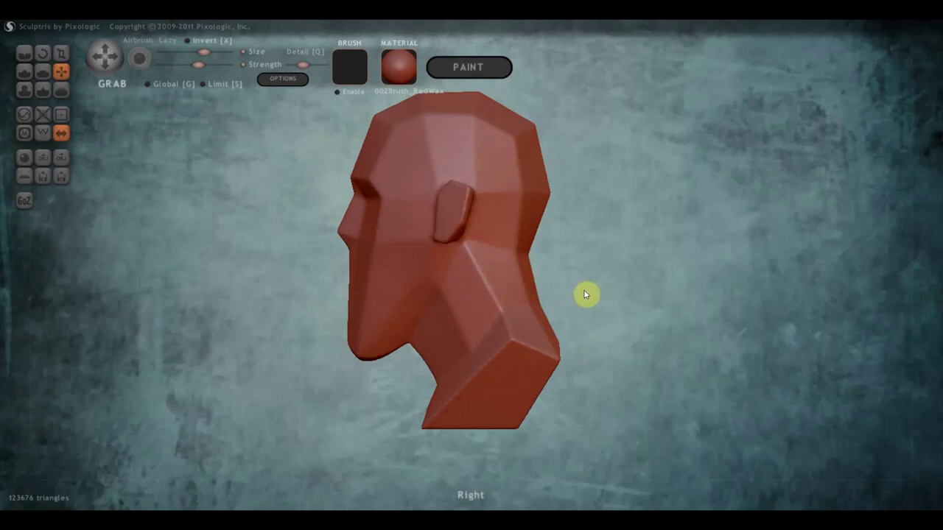
mouse_move(586, 294)
mouse_down()
mouse_move(742, 298)
mouse_move(700, 331)
mouse_move(674, 336)
mouse_up()
scroll(717, 300, up, 2)
scroll(718, 300, up, 2)
scroll(731, 298, down, 2)
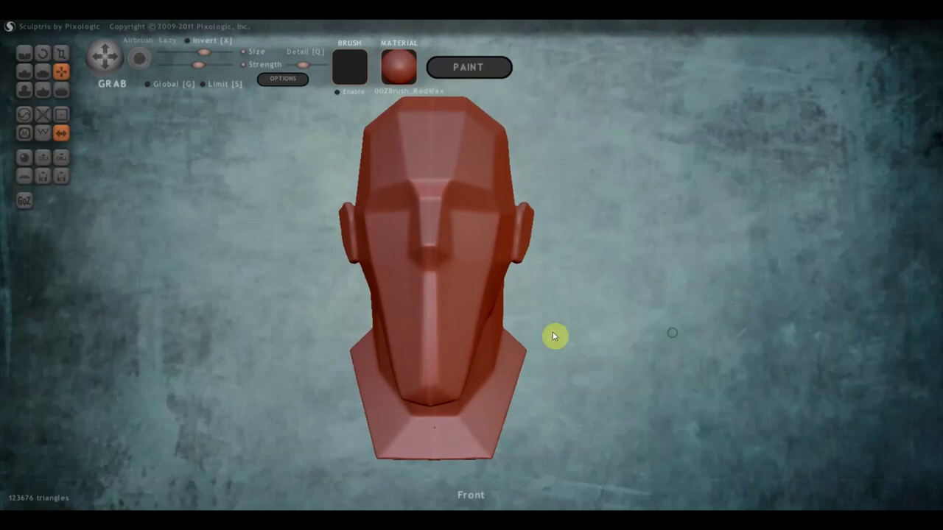
Raise a chin ridge with Draw, then stretch the chin longer and rounder with Grab.
click(25, 71)
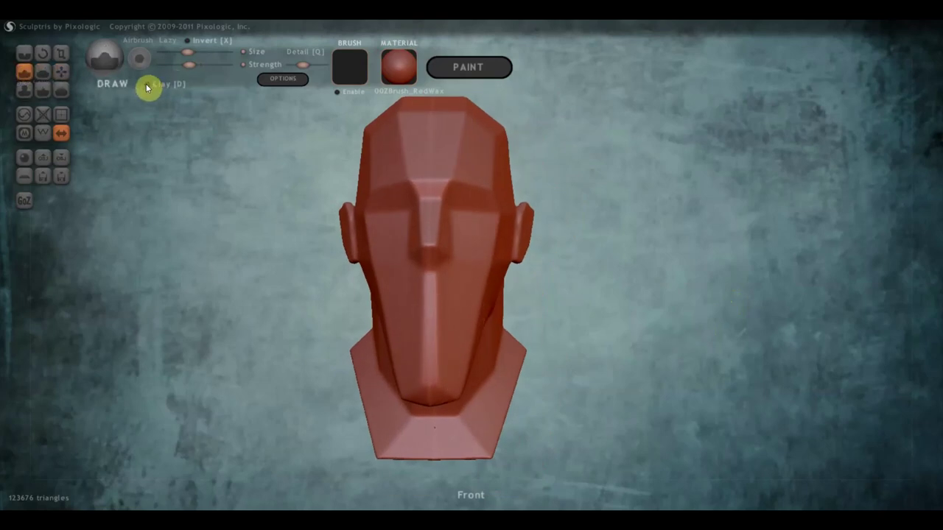
mouse_move(416, 357)
mouse_down()
mouse_move(406, 396)
mouse_move(421, 408)
mouse_move(412, 375)
mouse_move(410, 397)
mouse_move(426, 393)
mouse_move(408, 376)
mouse_up()
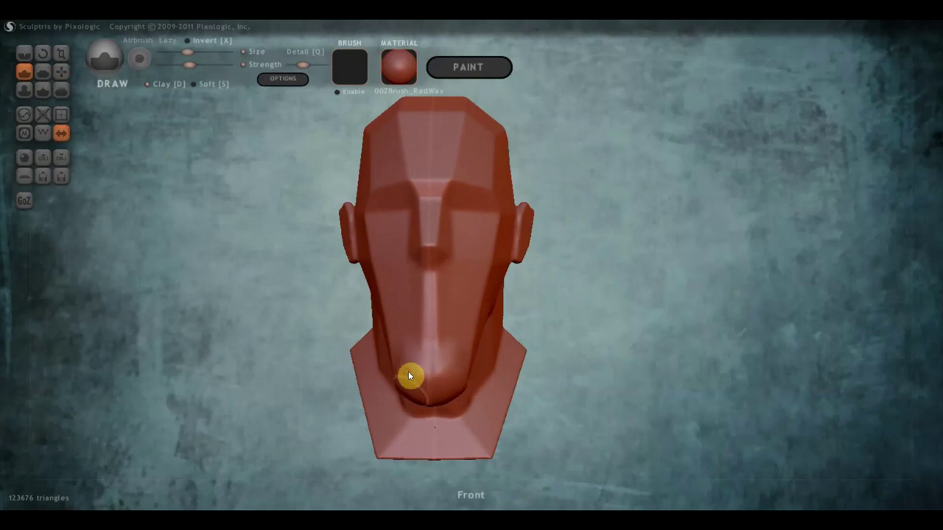
mouse_move(426, 389)
right_down()
mouse_move(484, 391)
mouse_move(379, 387)
right_up()
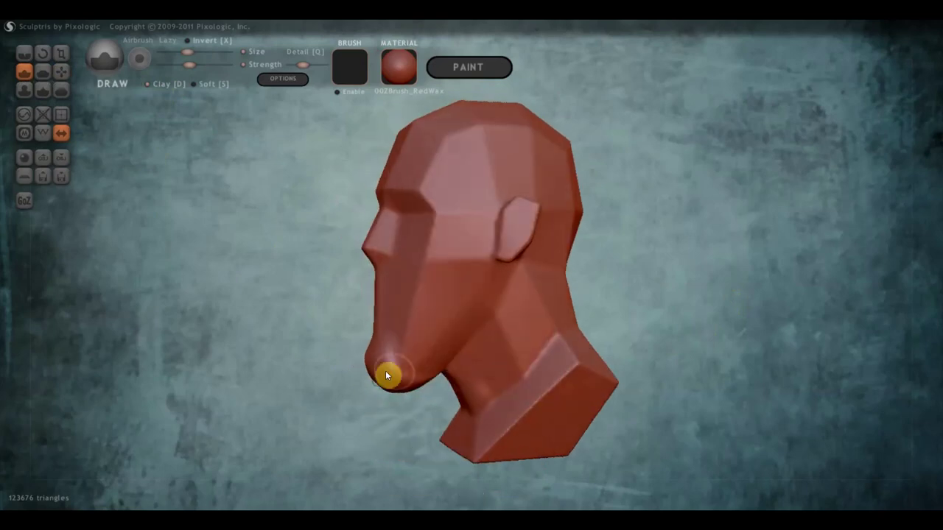
click(62, 71)
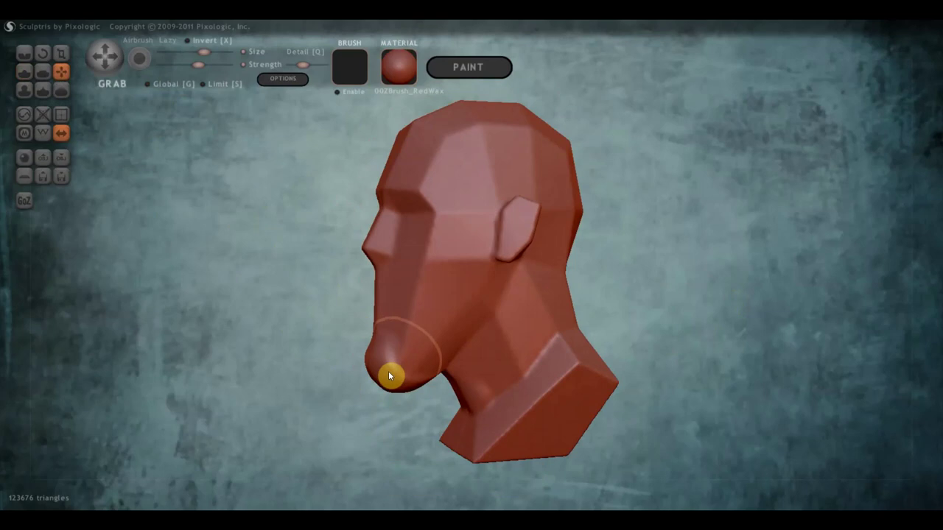
drag(386, 383, 375, 414)
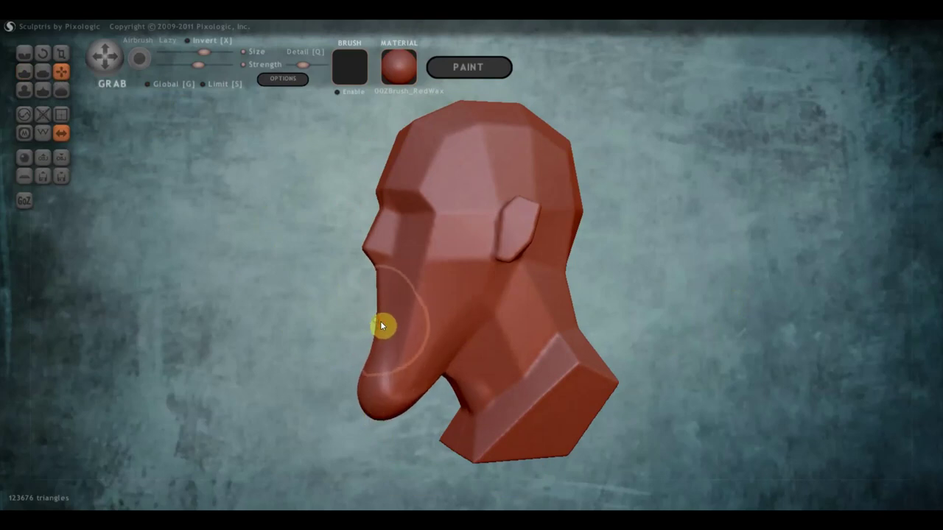
drag(384, 328, 379, 405)
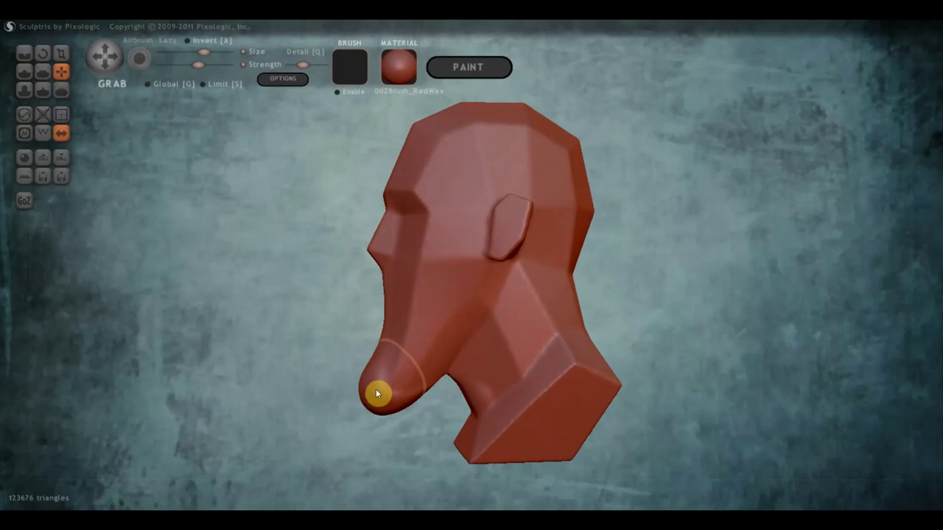
mouse_move(376, 389)
right_down()
mouse_move(492, 405)
mouse_move(547, 396)
mouse_move(527, 368)
right_up()
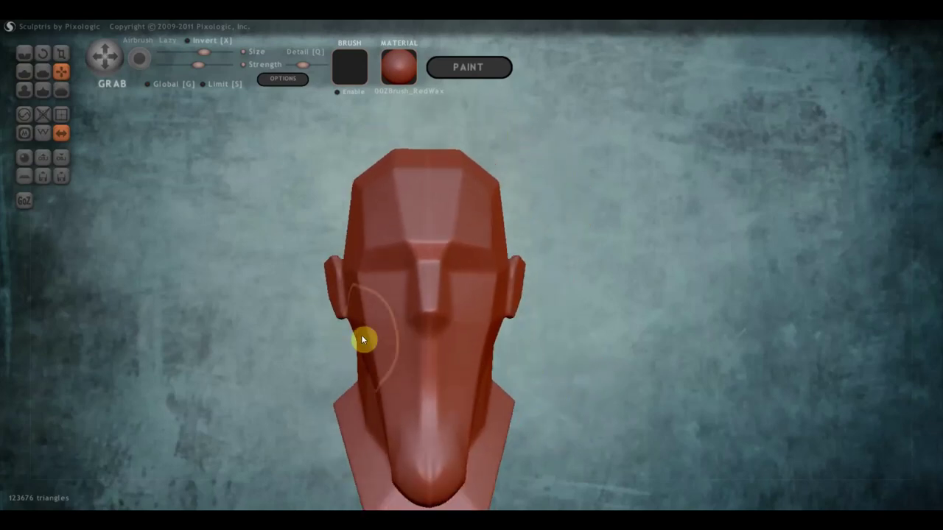
Reshape the cheeks, temples and ears on both sides with Grab.
drag(350, 304, 361, 304)
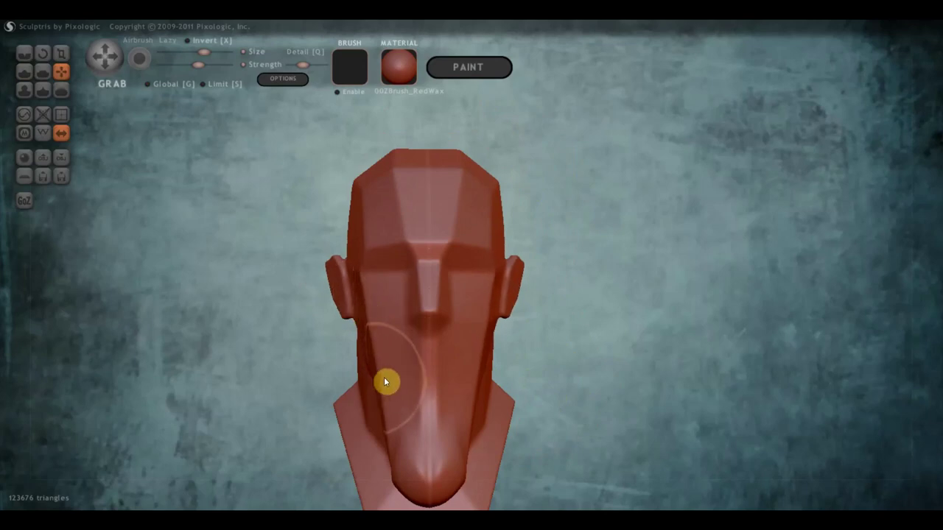
mouse_move(384, 378)
mouse_down()
mouse_move(396, 382)
mouse_move(389, 434)
mouse_up()
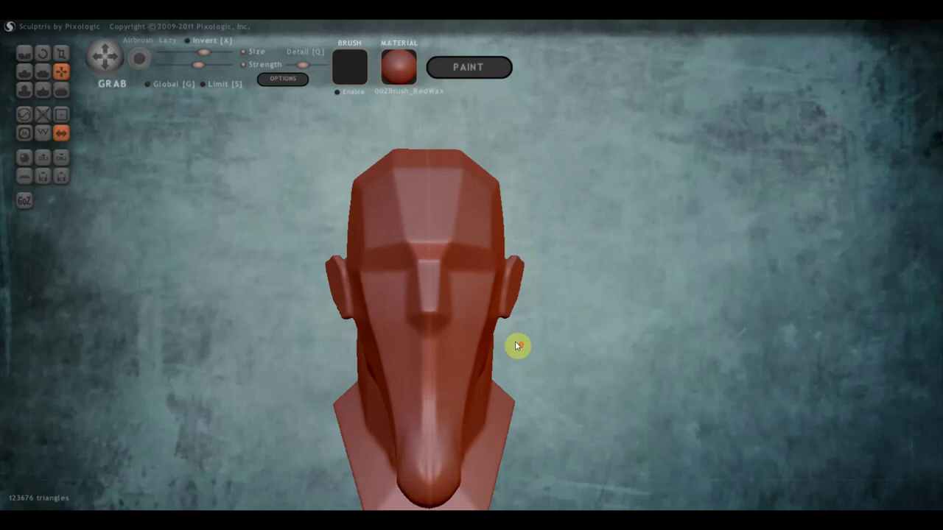
scroll(513, 332, up, 2)
scroll(530, 335, down, 3)
scroll(543, 337, down, 1)
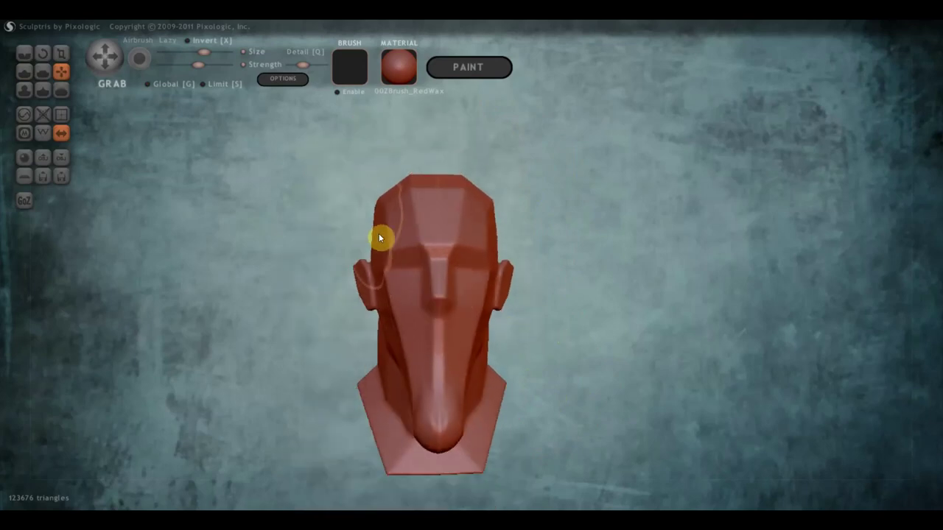
mouse_move(379, 233)
mouse_down()
mouse_move(398, 237)
mouse_move(385, 224)
mouse_move(405, 227)
mouse_move(384, 246)
mouse_move(387, 281)
mouse_move(386, 270)
mouse_up()
mouse_move(386, 270)
right_down()
mouse_move(447, 285)
mouse_move(476, 308)
mouse_move(550, 278)
mouse_move(387, 275)
mouse_move(597, 313)
mouse_move(579, 244)
right_up()
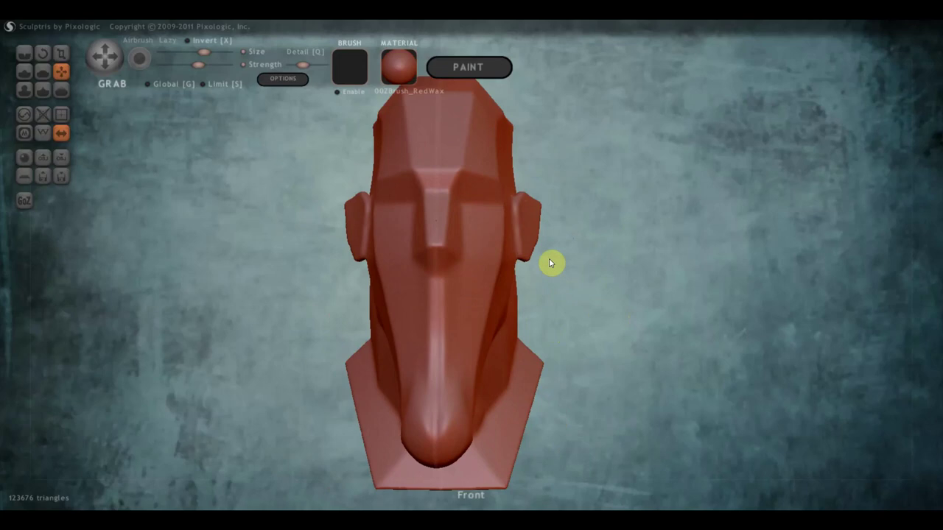
Add a raised bump on the nose bridge with the Clay draw brush.
click(25, 71)
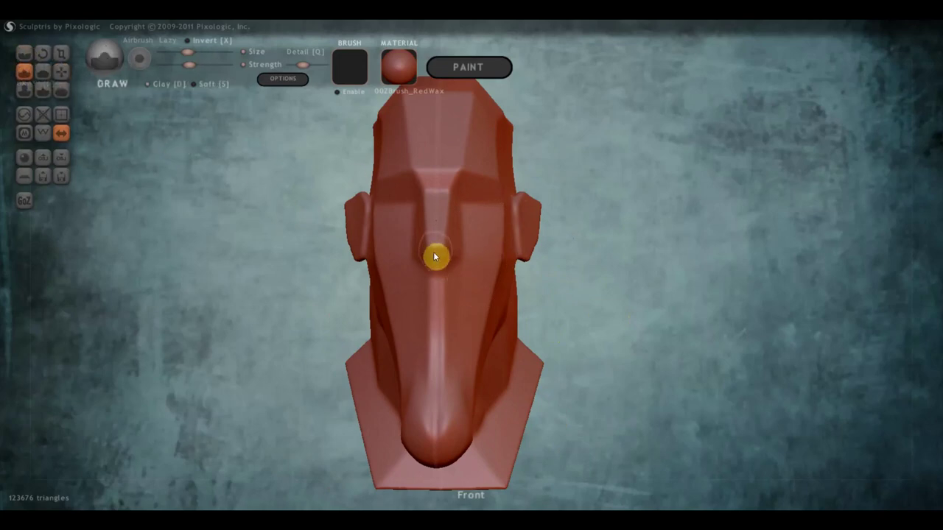
click(148, 84)
drag(437, 219, 435, 225)
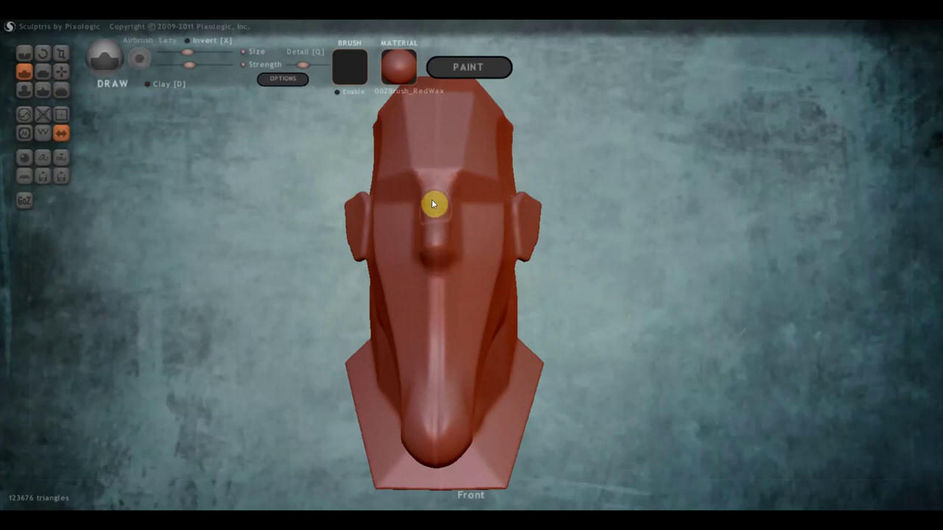
right_drag(443, 244, 297, 254)
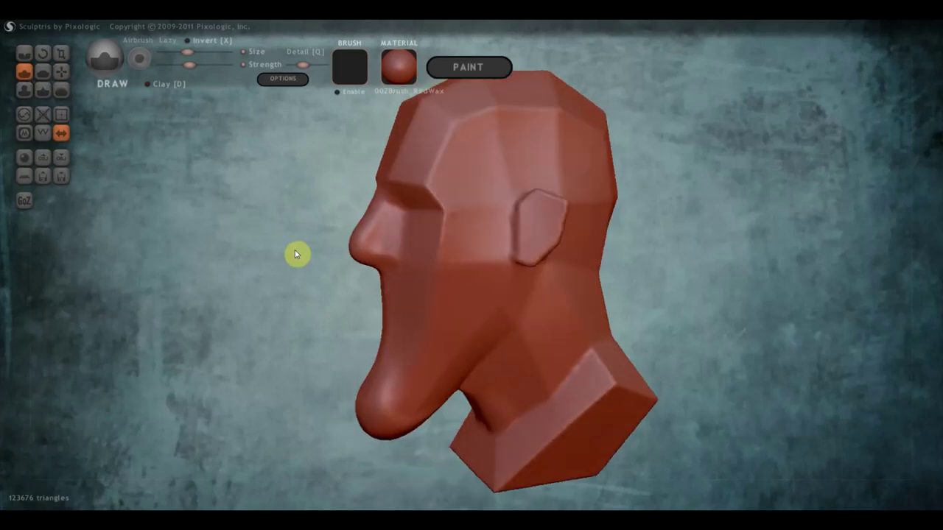
With a smaller Grab brush, pull the brow and nose bridge downward in profile.
click(62, 71)
mouse_move(383, 188)
mouse_down()
mouse_move(379, 171)
mouse_move(375, 204)
mouse_up()
click(192, 49)
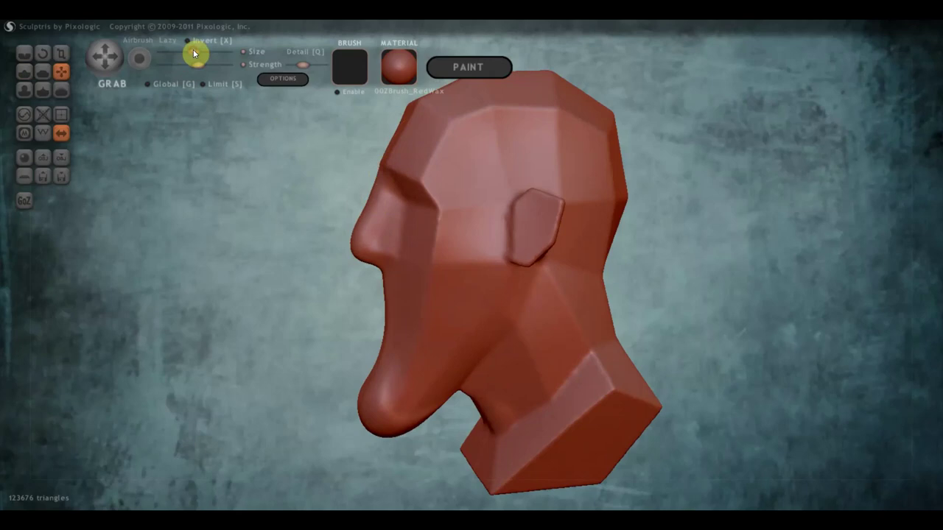
mouse_move(359, 228)
mouse_down()
mouse_move(320, 274)
mouse_move(318, 290)
mouse_up()
scroll(354, 242, up, 2)
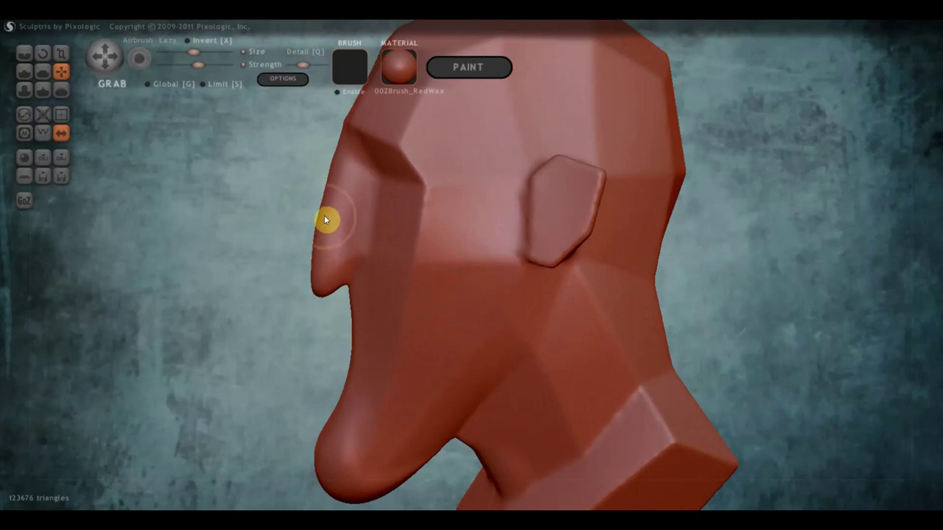
scroll(330, 216, down, 2)
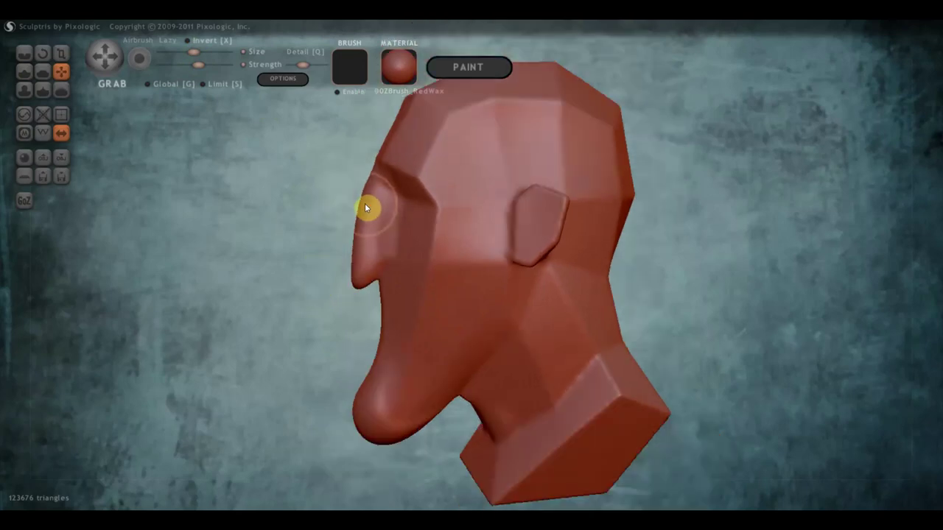
mouse_move(366, 208)
mouse_down()
mouse_move(362, 239)
mouse_move(378, 169)
mouse_up()
scroll(427, 161, down, 2)
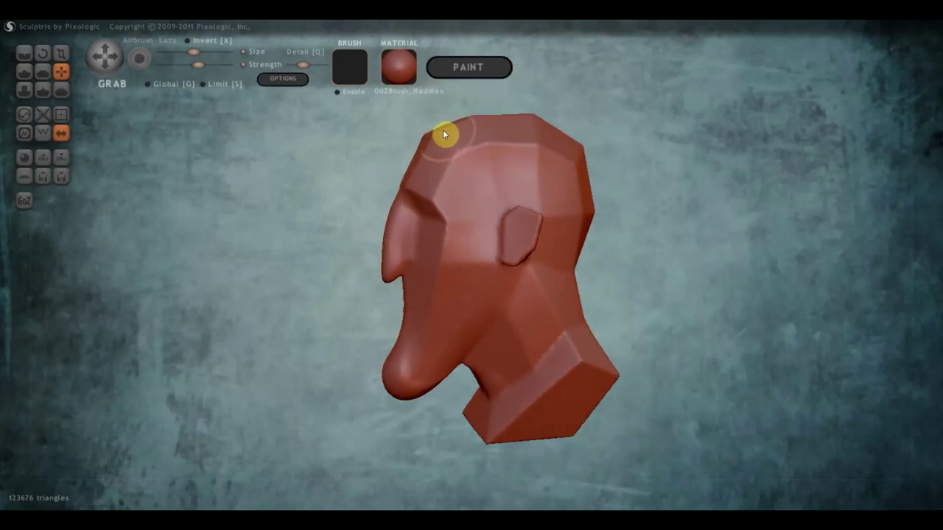
mouse_move(442, 149)
right_down()
mouse_move(541, 184)
mouse_move(607, 169)
mouse_move(596, 175)
mouse_move(611, 223)
mouse_move(573, 268)
mouse_move(599, 265)
right_up()
scroll(573, 268, up, 2)
scroll(571, 263, up, 2)
scroll(598, 265, down, 1)
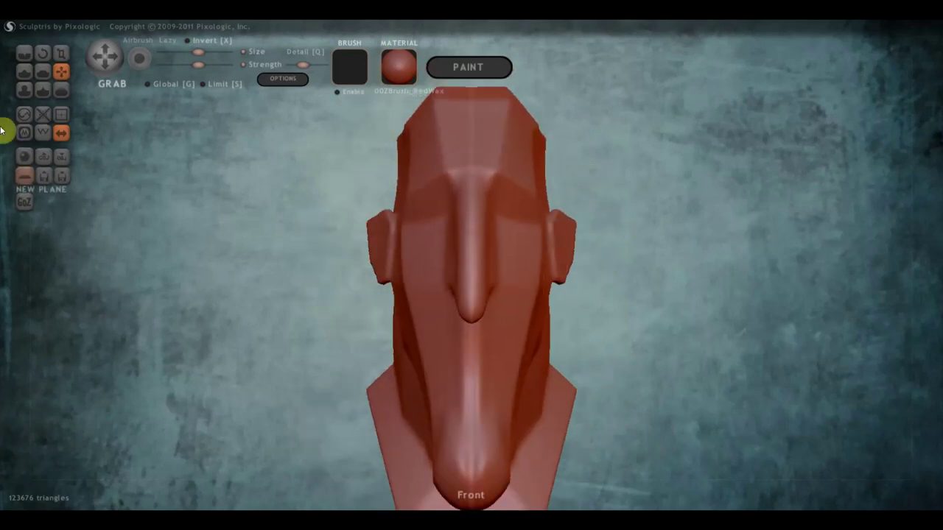
Raise bulges in both eye sockets with the Draw brush.
click(25, 75)
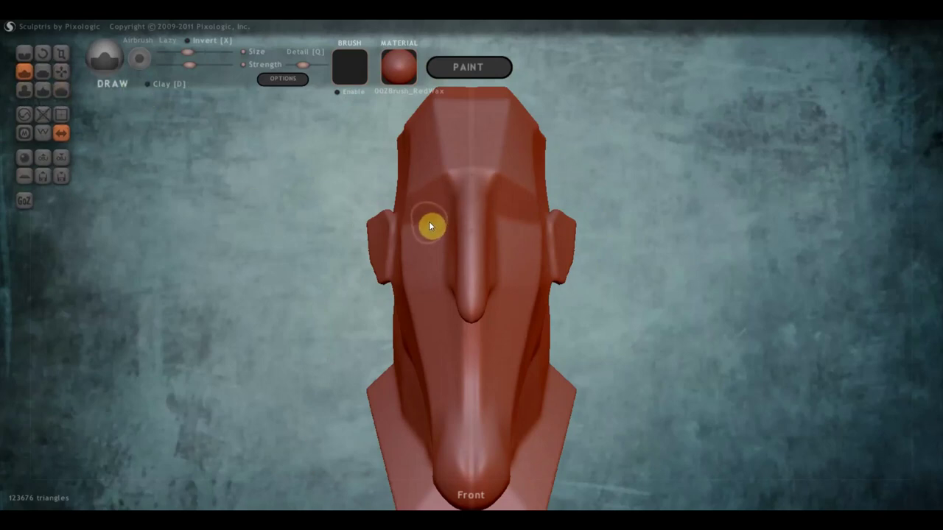
drag(432, 219, 430, 224)
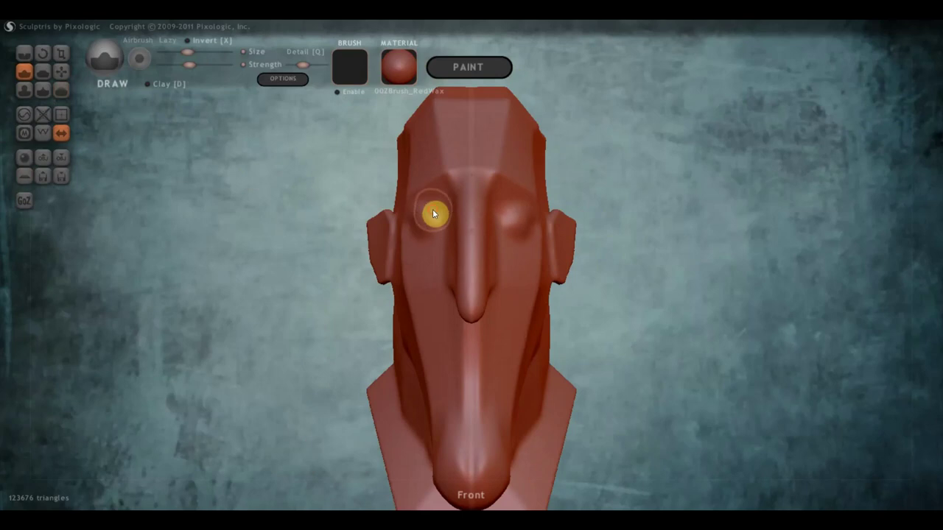
mouse_move(452, 262)
right_down()
mouse_move(596, 263)
mouse_move(374, 228)
right_up()
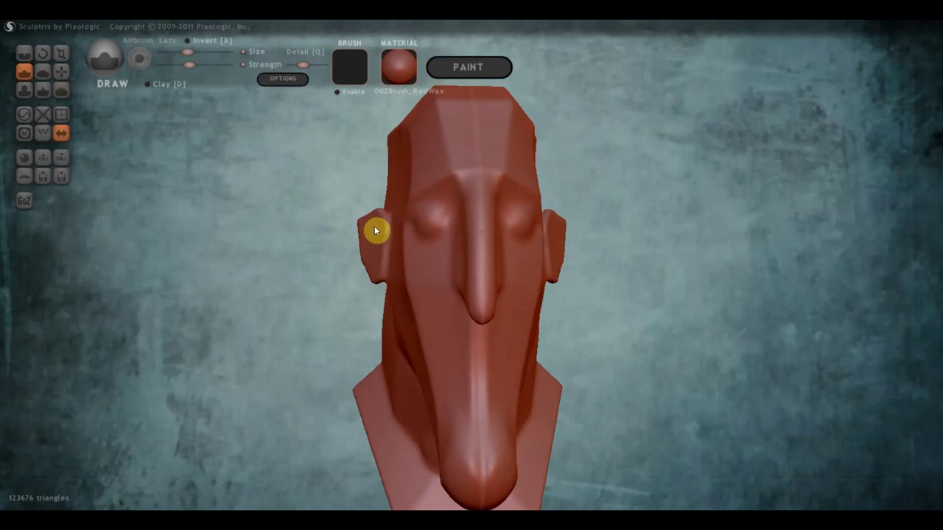
Carve crease lines across both eyelids and over the brows with Crease.
click(29, 55)
scroll(315, 194, up, 2)
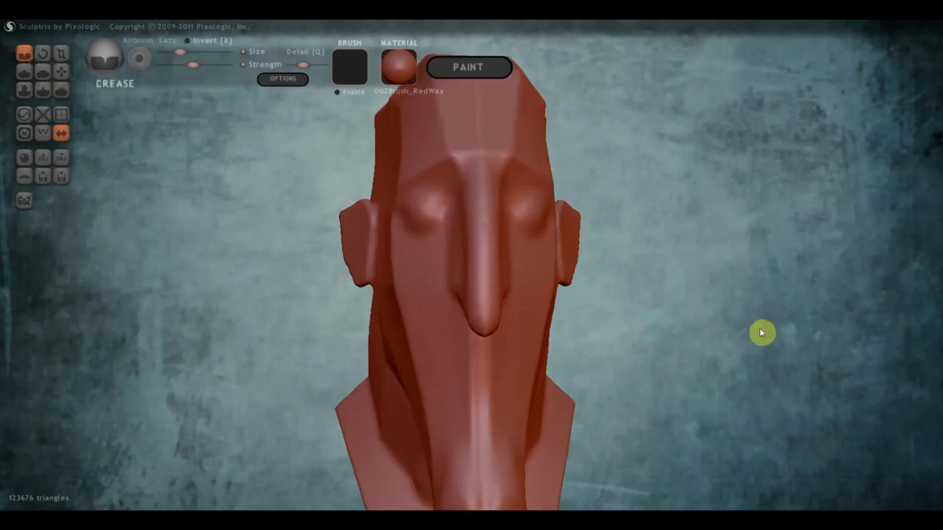
shift+right_drag(760, 314, 621, 293)
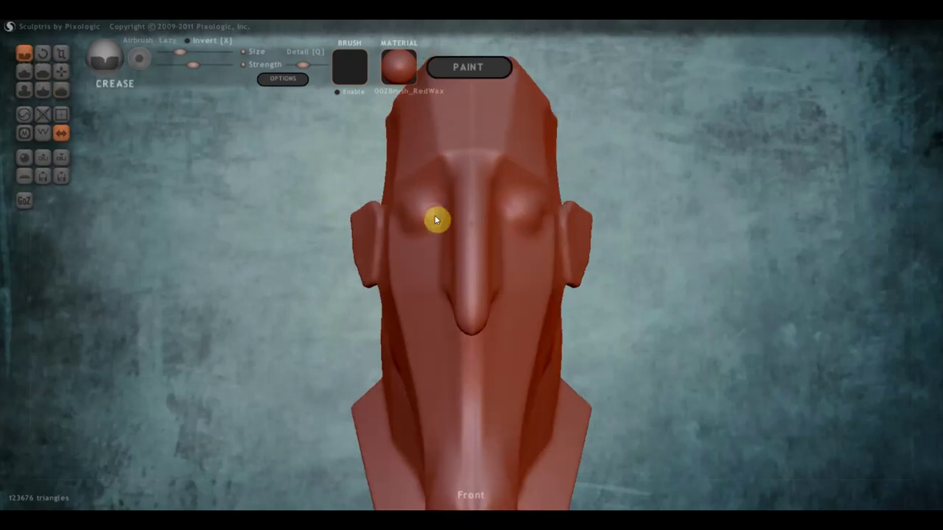
drag(440, 220, 437, 218)
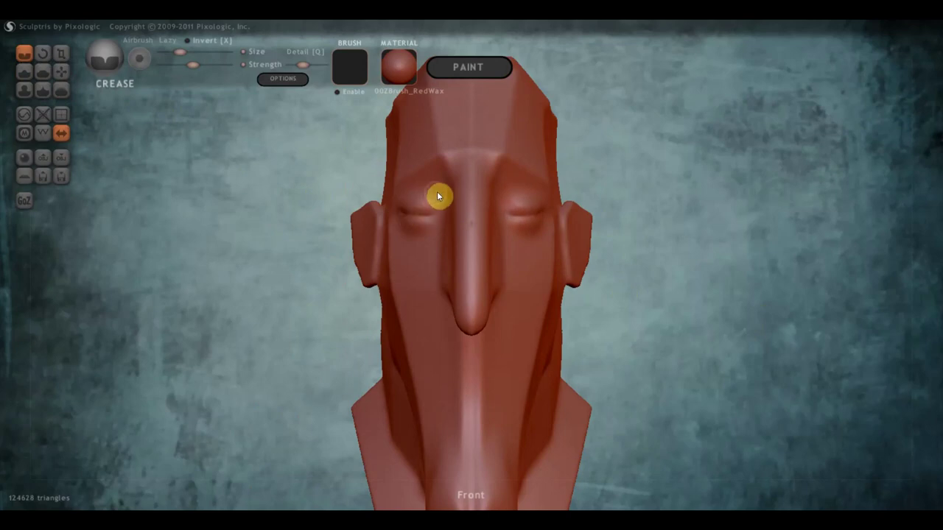
mouse_move(443, 196)
mouse_down()
mouse_move(397, 206)
mouse_move(437, 210)
mouse_move(420, 186)
mouse_move(434, 193)
mouse_move(445, 218)
mouse_move(439, 235)
mouse_move(408, 240)
mouse_move(436, 243)
mouse_move(448, 223)
mouse_move(424, 246)
mouse_up()
mouse_move(489, 221)
right_down()
mouse_move(564, 218)
mouse_move(230, 109)
right_up()
Flatten the side of the nose and smooth the dent near the nostril.
click(45, 72)
scroll(555, 230, up, 2)
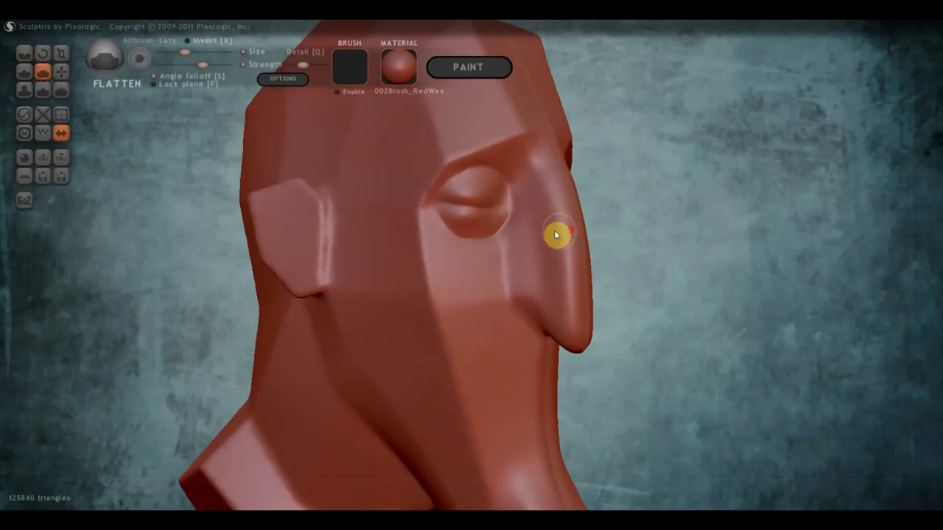
scroll(556, 234, down, 2)
drag(527, 182, 546, 246)
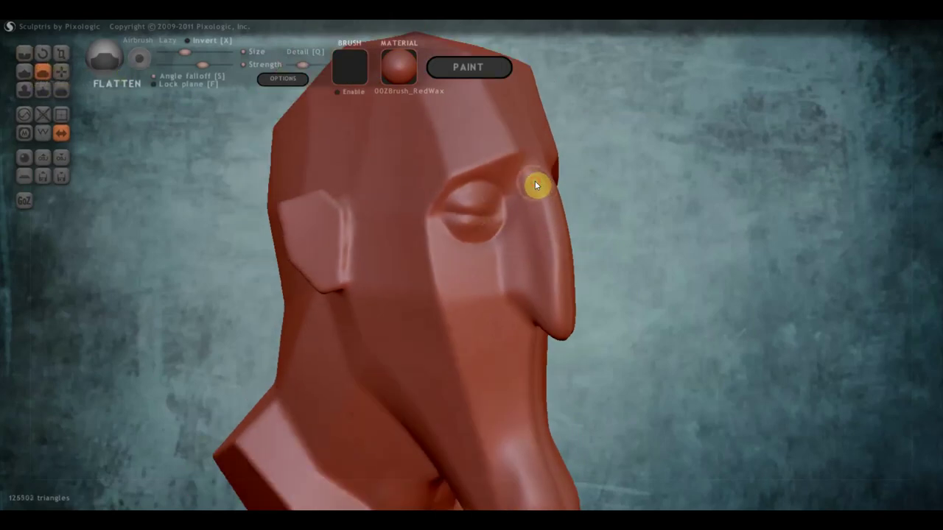
drag(537, 185, 542, 293)
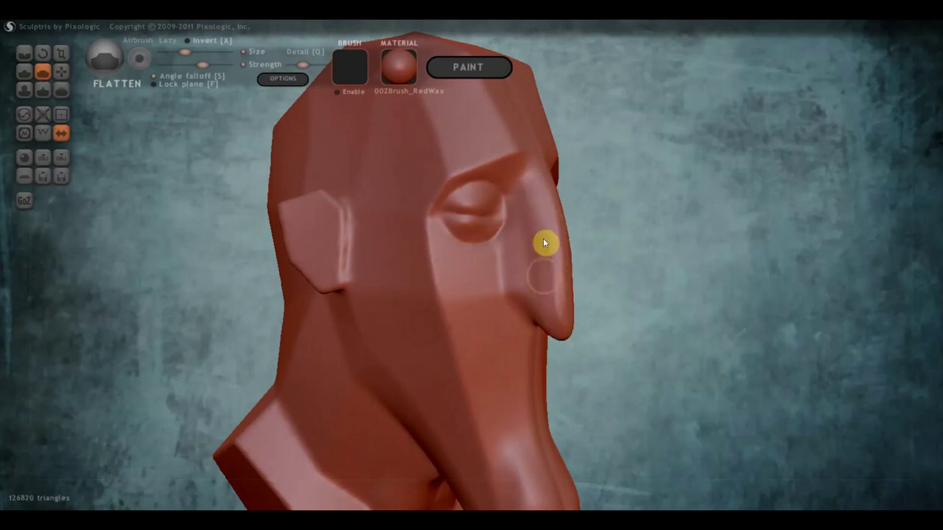
mouse_move(543, 238)
mouse_down()
mouse_move(566, 326)
mouse_move(556, 294)
mouse_up()
mouse_move(554, 259)
mouse_down()
mouse_move(559, 330)
mouse_move(538, 301)
mouse_up()
Flatten the nose bridge and tip from the other side, checking from the front.
mouse_move(539, 301)
right_down()
mouse_move(358, 301)
mouse_move(342, 265)
right_up()
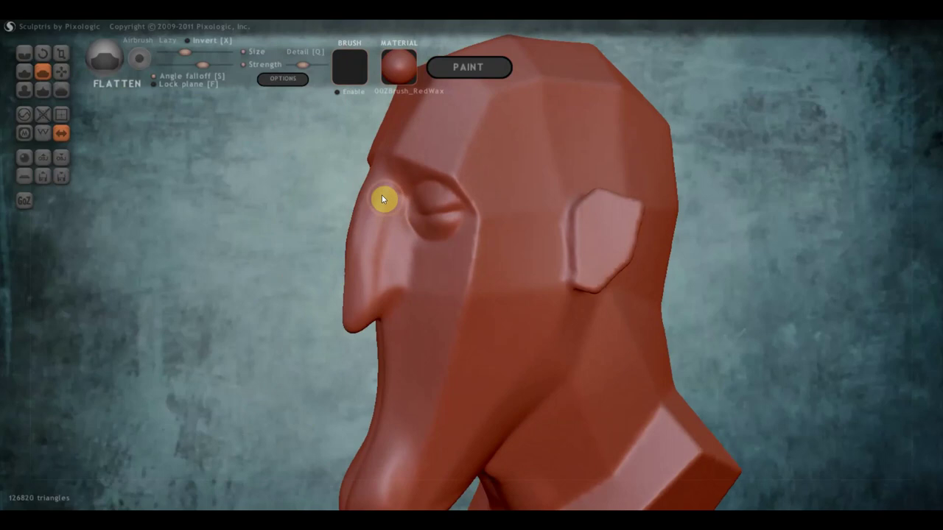
mouse_move(362, 275)
mouse_down()
mouse_move(389, 211)
mouse_move(379, 261)
mouse_move(385, 284)
mouse_move(392, 255)
mouse_up()
right_drag(391, 255, 516, 261)
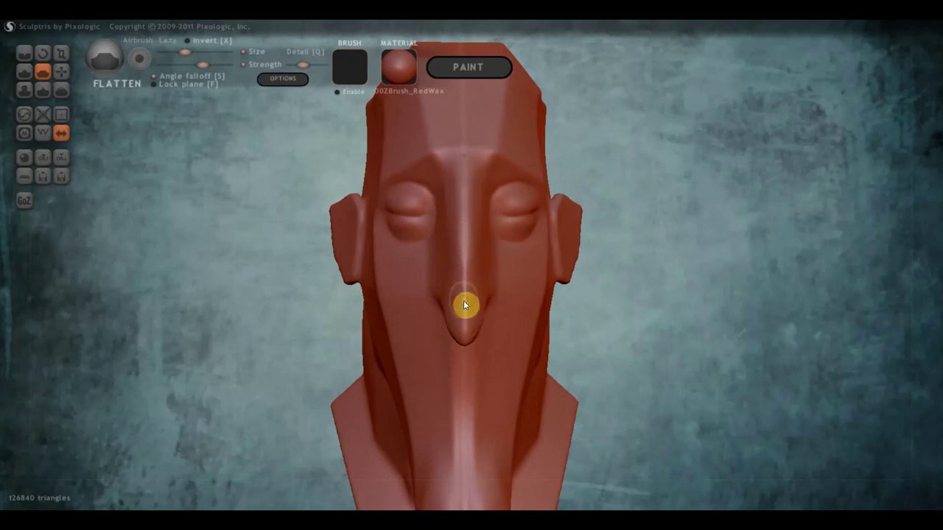
mouse_move(464, 301)
right_down()
mouse_move(419, 315)
mouse_move(292, 316)
right_up()
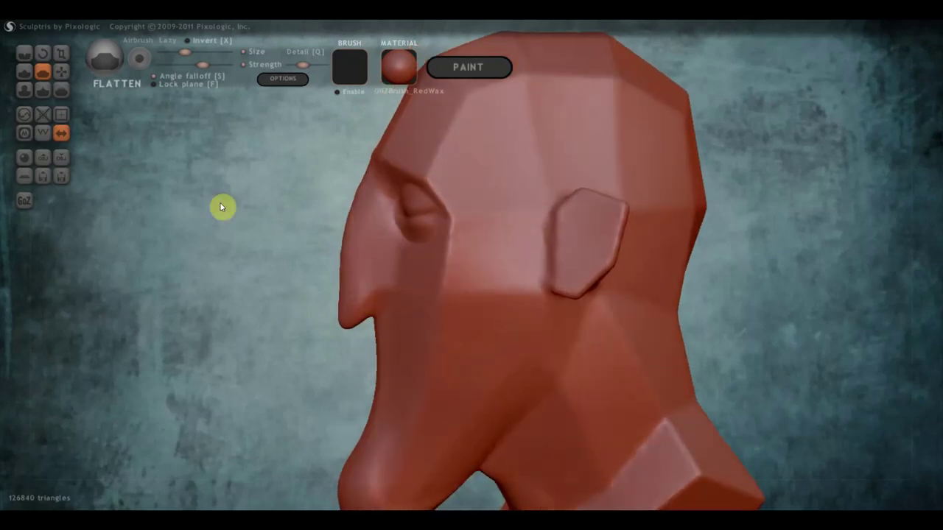
Carve a lip crease below the nose and a deep crease across the chin.
click(24, 53)
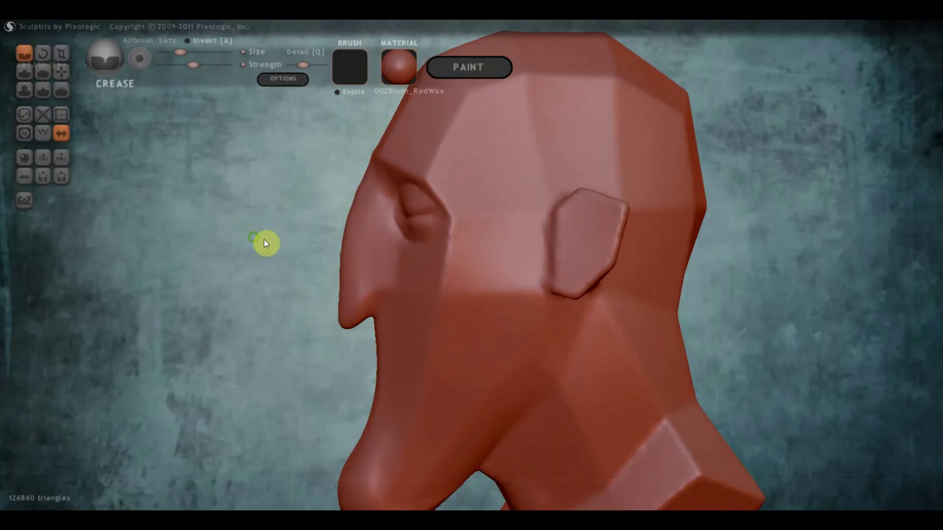
right_drag(264, 239, 314, 245)
mouse_move(394, 272)
mouse_down()
mouse_move(411, 269)
mouse_move(422, 289)
mouse_move(406, 316)
mouse_move(423, 276)
mouse_move(405, 270)
mouse_move(386, 288)
mouse_move(412, 271)
mouse_move(425, 281)
mouse_up()
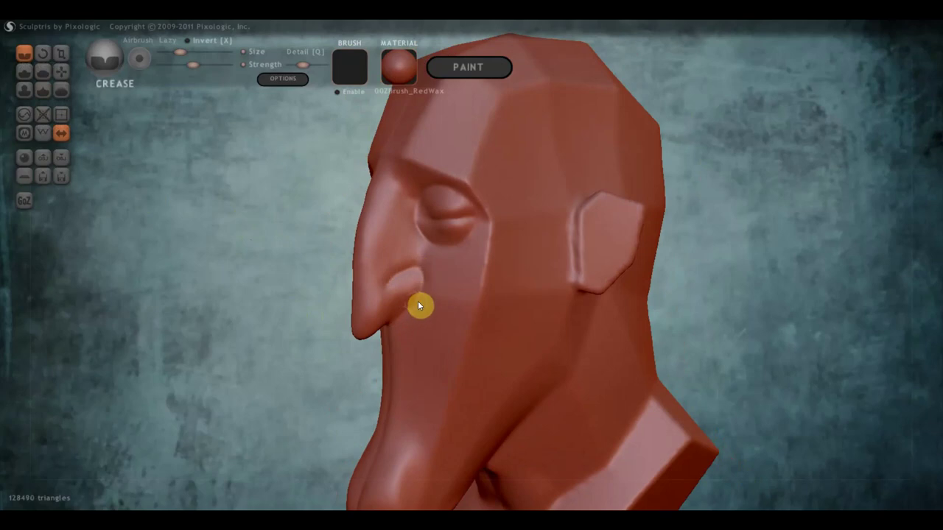
right_drag(417, 300, 557, 300)
scroll(555, 294, down, 3)
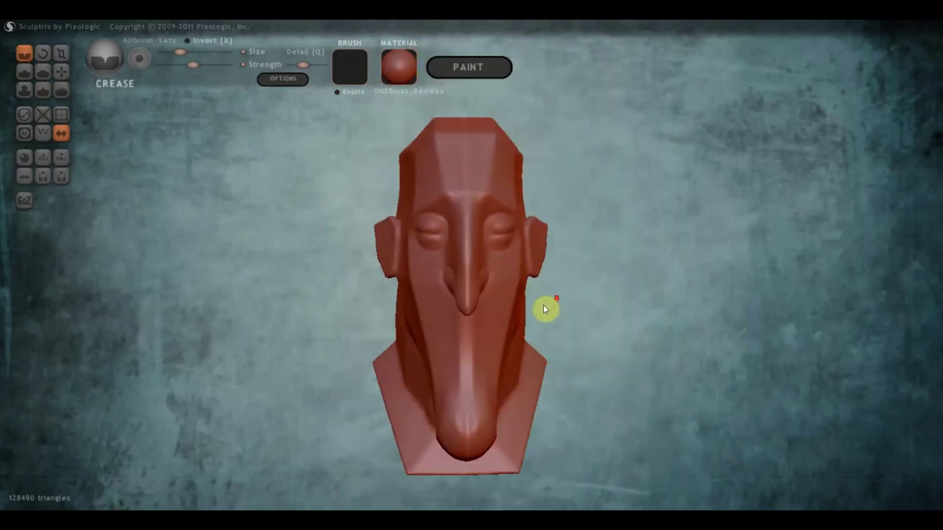
drag(488, 340, 453, 336)
right_drag(489, 329, 529, 331)
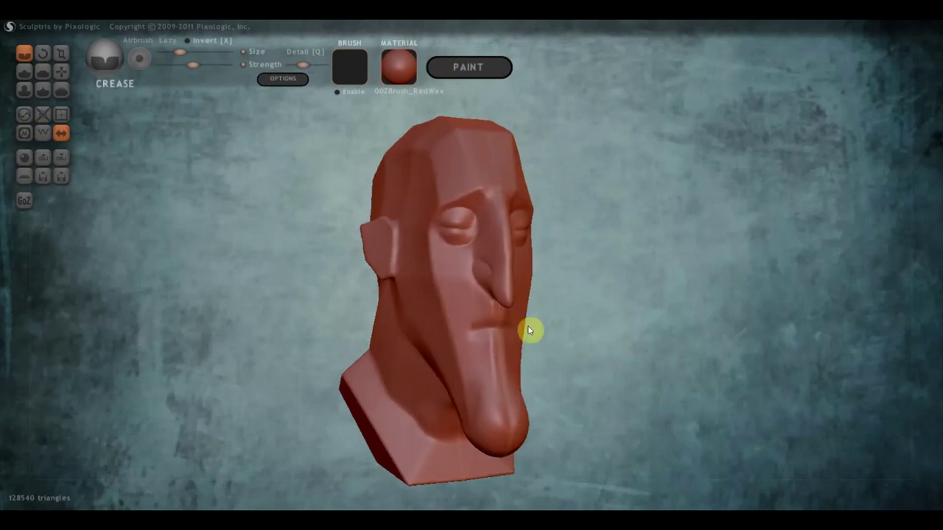
Flatten the cheeks at lower strength and add a crease line along the chin.
click(43, 72)
scroll(394, 293, up, 2)
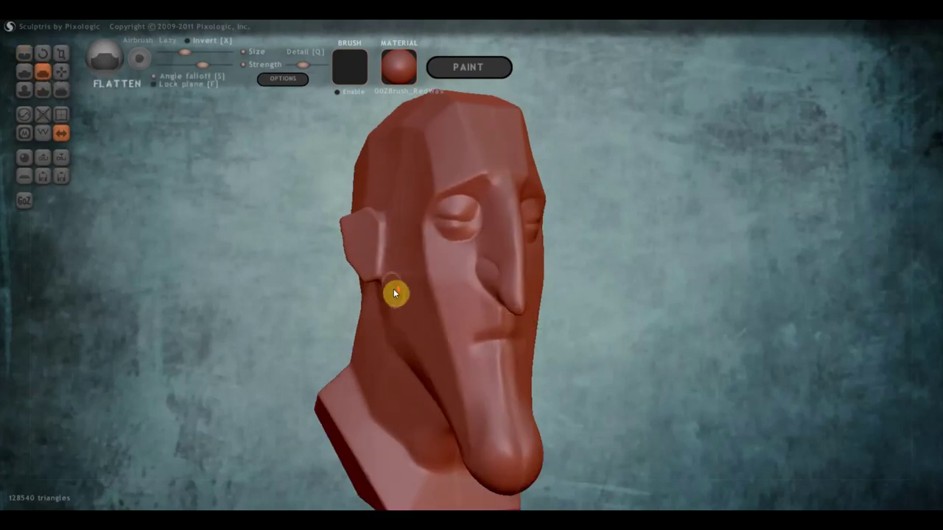
scroll(399, 290, down, 1)
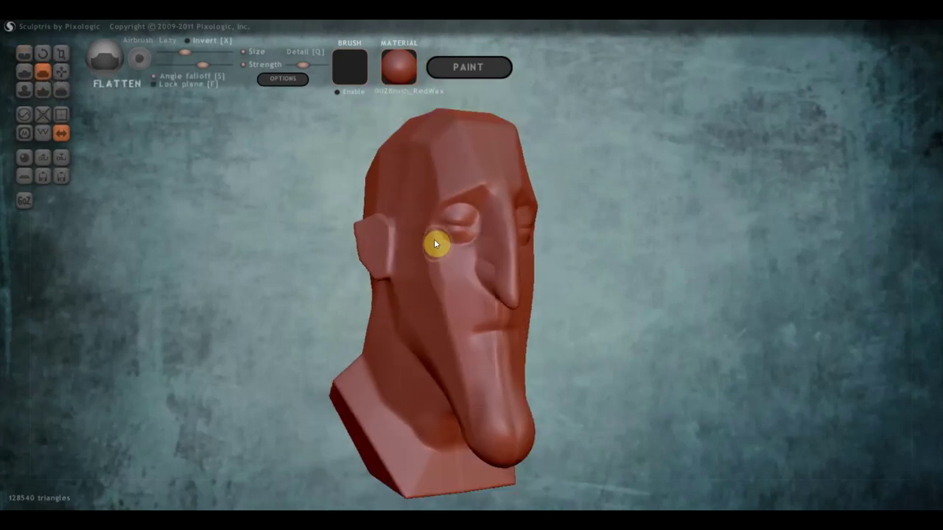
drag(436, 242, 450, 337)
click(187, 64)
drag(459, 357, 479, 446)
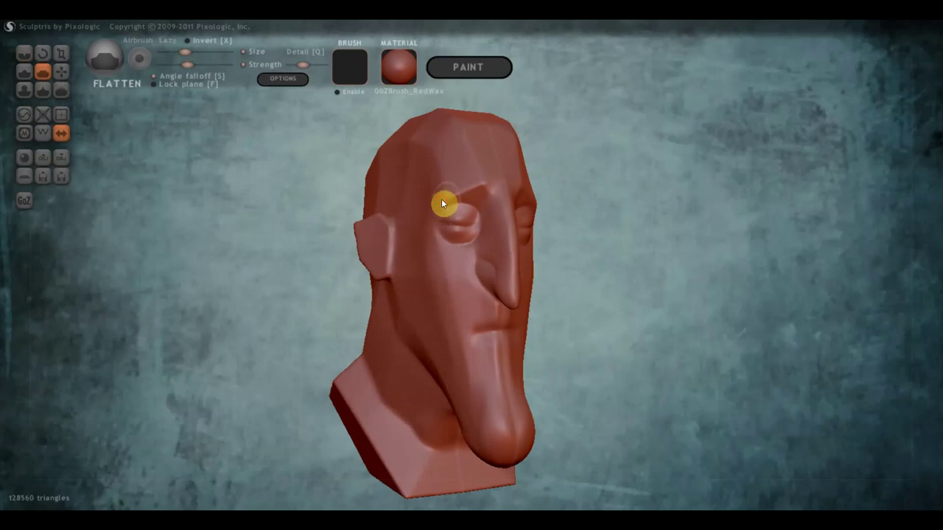
right_drag(437, 227, 375, 230)
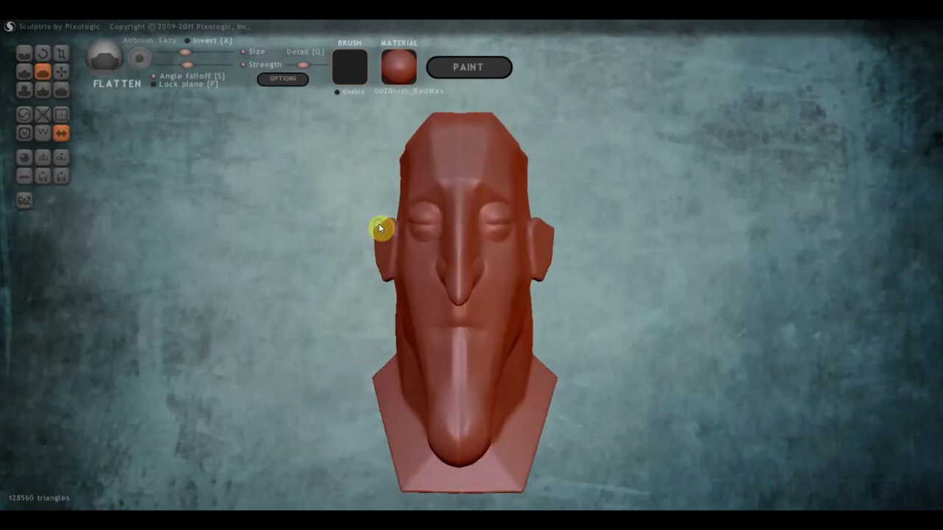
scroll(451, 275, up, 2)
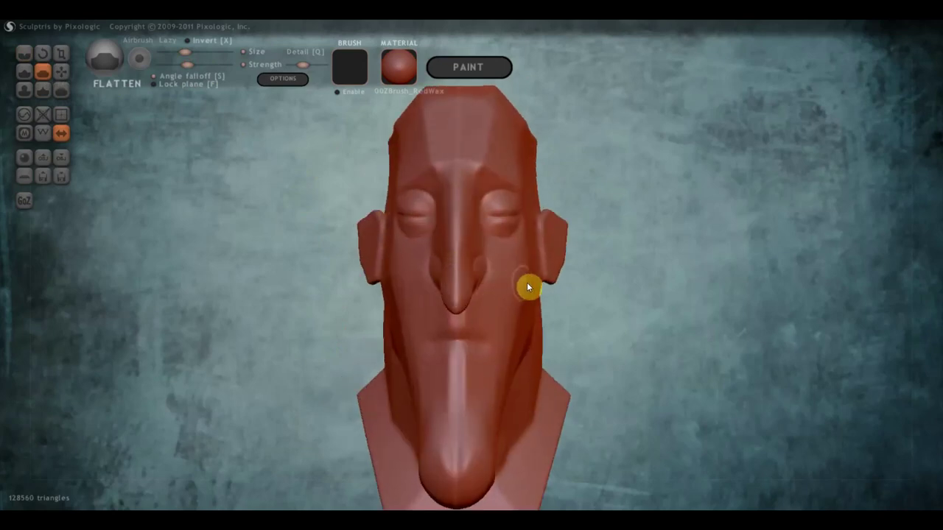
mouse_move(535, 306)
right_down()
mouse_move(452, 317)
mouse_move(539, 311)
right_up()
Carve the mouth line under the nose with Crease, deepening and extending its corner.
click(24, 53)
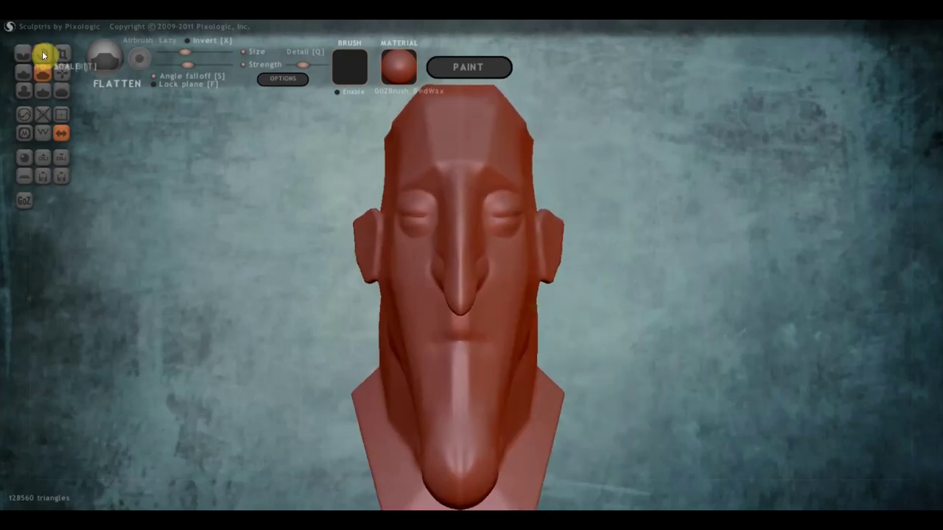
mouse_move(701, 312)
shift+right_down()
mouse_move(680, 303)
mouse_move(630, 241)
shift+right_up()
scroll(635, 247, up, 1)
scroll(545, 269, up, 3)
scroll(457, 302, up, 3)
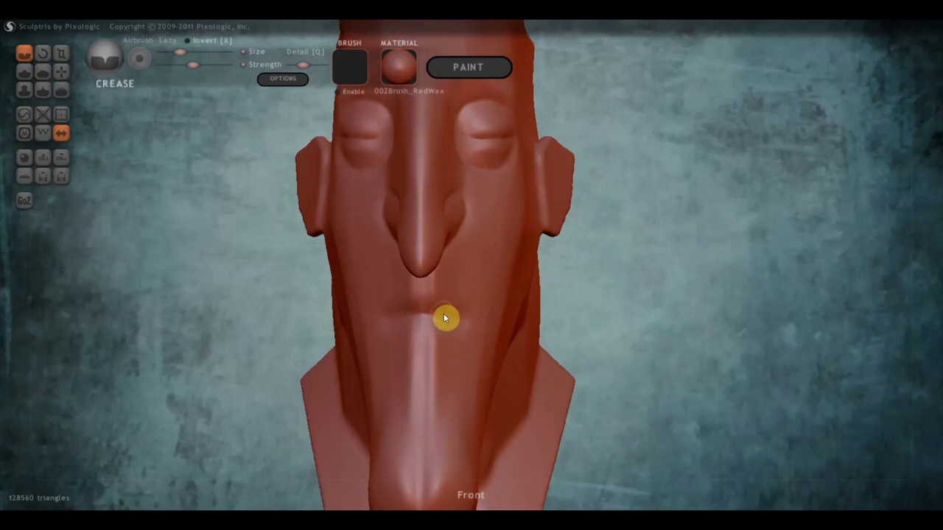
mouse_move(451, 313)
mouse_down()
mouse_move(388, 309)
mouse_move(464, 312)
mouse_up()
scroll(469, 314, up, 3)
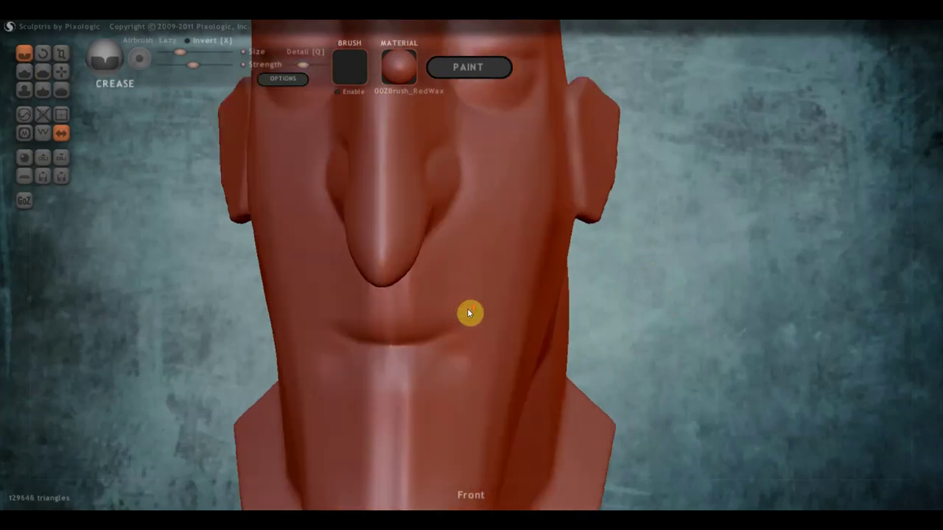
scroll(469, 314, up, 2)
scroll(700, 280, down, 3)
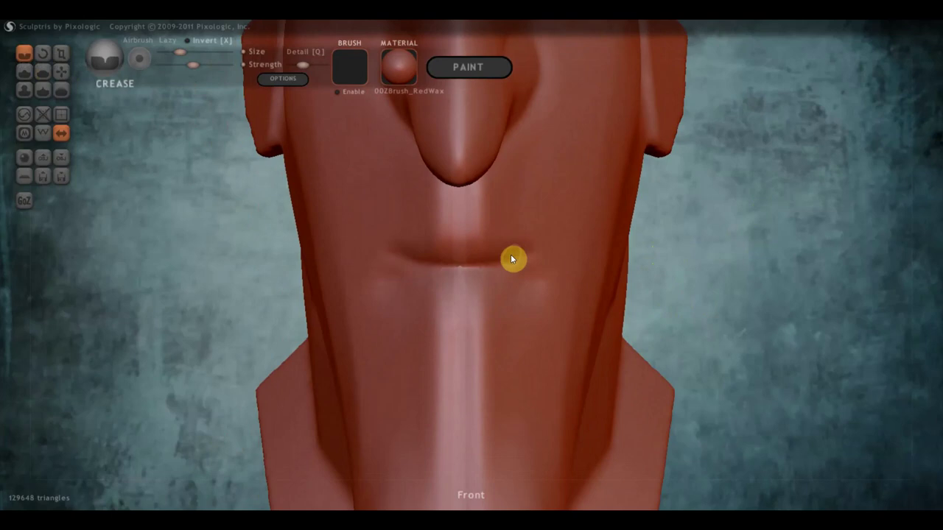
mouse_move(510, 263)
mouse_down()
mouse_move(535, 257)
mouse_move(552, 272)
mouse_move(516, 255)
mouse_move(486, 265)
mouse_move(515, 253)
mouse_move(547, 270)
mouse_up()
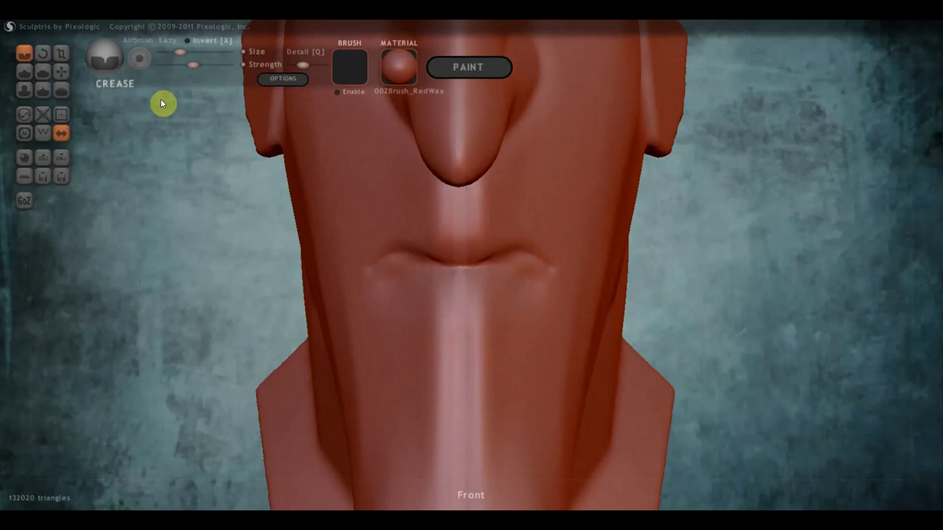
Build up volume on the upper and lower lips with the Draw brush.
click(25, 71)
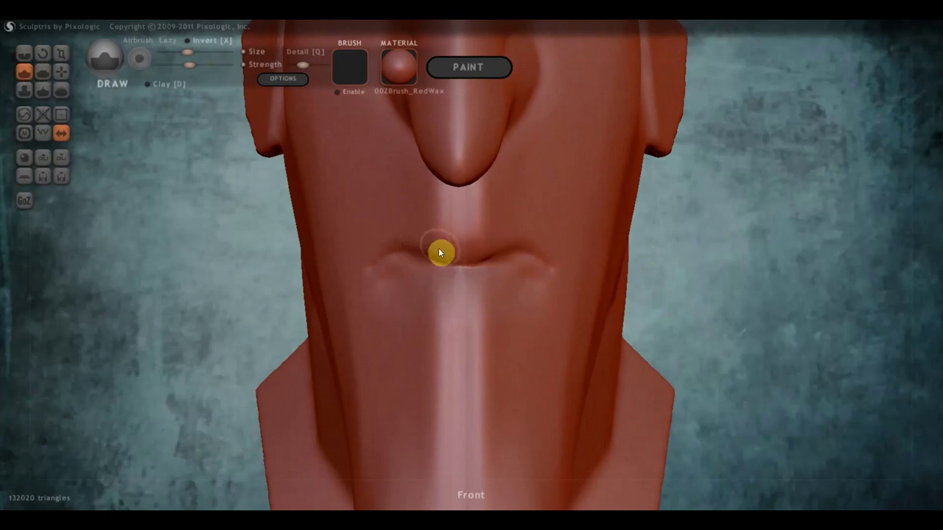
drag(439, 253, 386, 244)
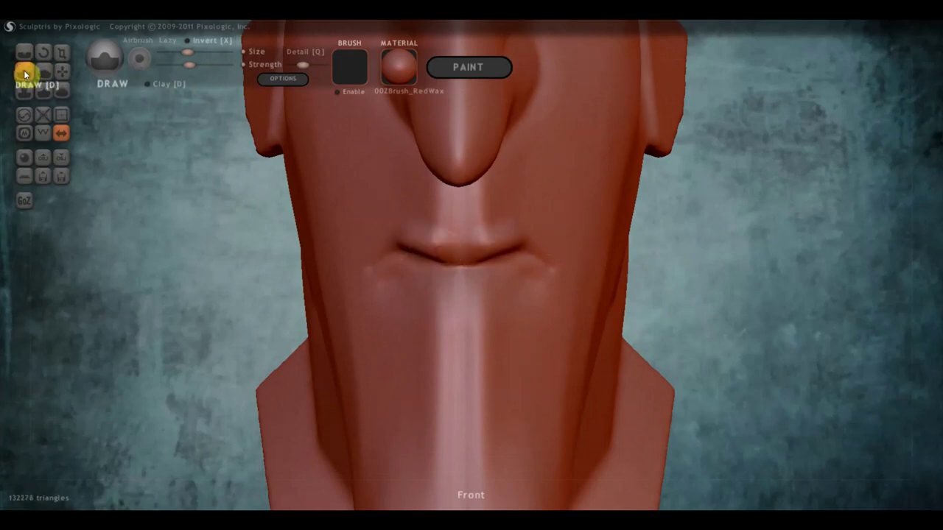
mouse_move(443, 270)
mouse_down()
mouse_move(414, 241)
mouse_move(361, 262)
mouse_move(405, 242)
mouse_move(362, 261)
mouse_move(419, 288)
mouse_move(379, 276)
mouse_move(485, 290)
mouse_move(375, 286)
mouse_move(467, 299)
mouse_move(541, 284)
mouse_move(509, 302)
mouse_move(392, 299)
mouse_move(467, 309)
mouse_up()
mouse_move(467, 310)
right_down()
mouse_move(619, 314)
mouse_move(545, 349)
mouse_move(485, 309)
right_up()
drag(484, 308, 476, 308)
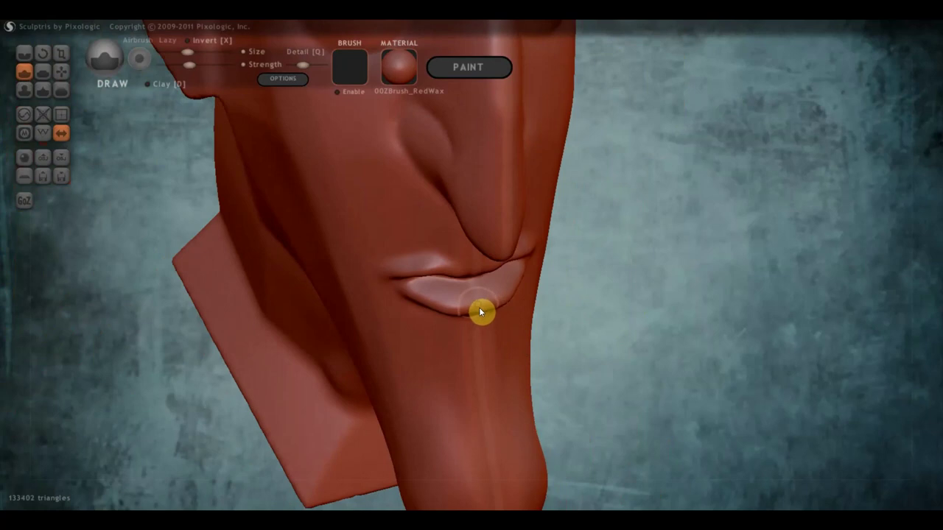
mouse_move(480, 312)
right_down()
mouse_move(478, 284)
mouse_move(509, 258)
mouse_move(482, 253)
mouse_move(650, 326)
mouse_move(607, 320)
mouse_move(463, 336)
mouse_move(481, 334)
mouse_move(472, 332)
right_up()
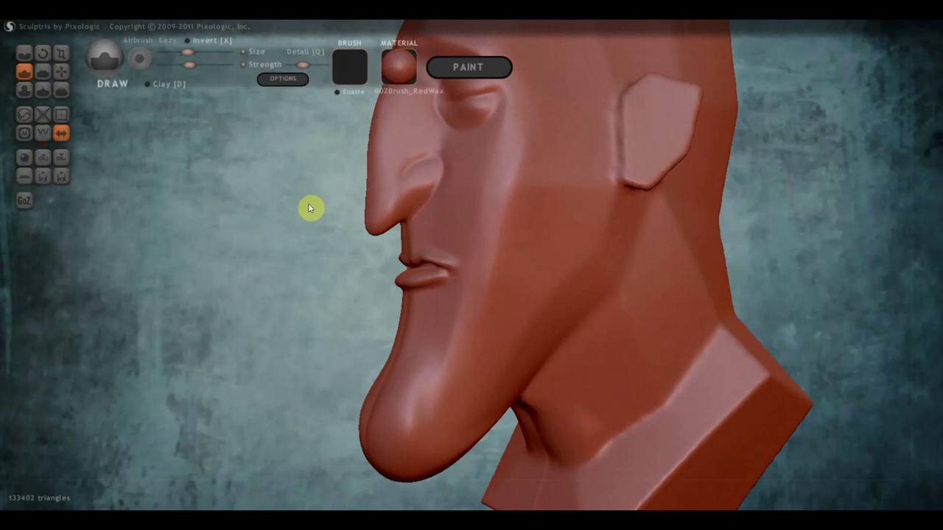
Press a small dent into the ear's front edge from a side profile.
scroll(309, 209, down, 3)
mouse_move(312, 211)
right_down()
mouse_move(564, 219)
mouse_move(699, 202)
mouse_move(628, 300)
right_up()
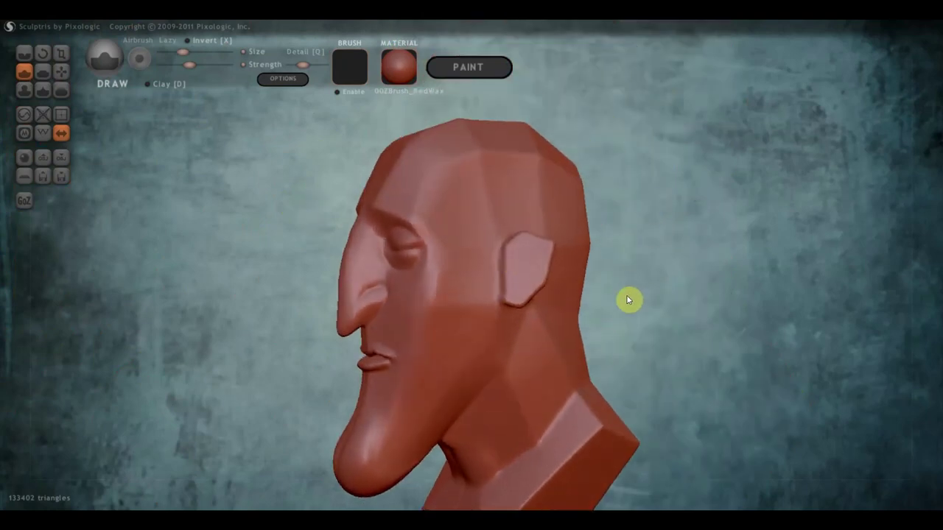
drag(508, 265, 498, 289)
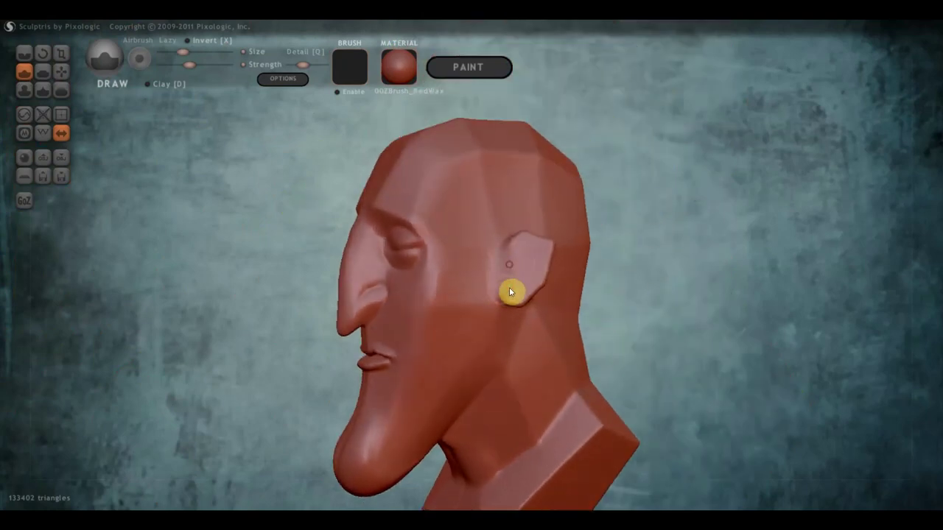
mouse_move(542, 274)
right_down()
mouse_move(673, 279)
mouse_move(682, 216)
right_up()
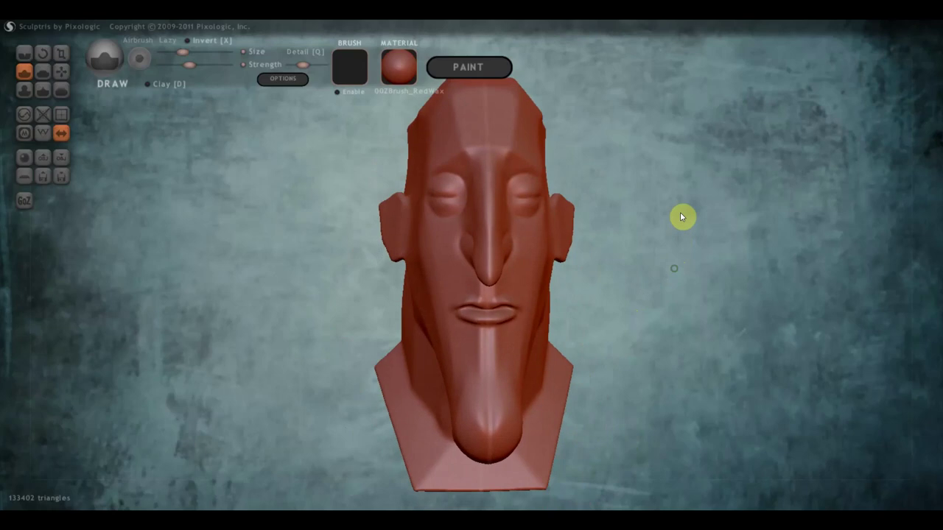
Switch to an enlarged Grab brush and pull the lower jaw toward the base.
click(61, 72)
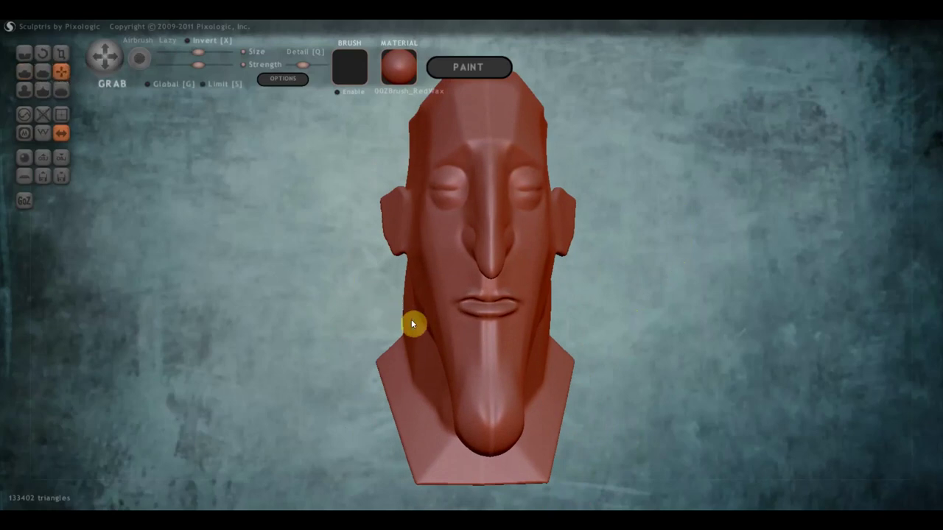
drag(205, 55, 211, 59)
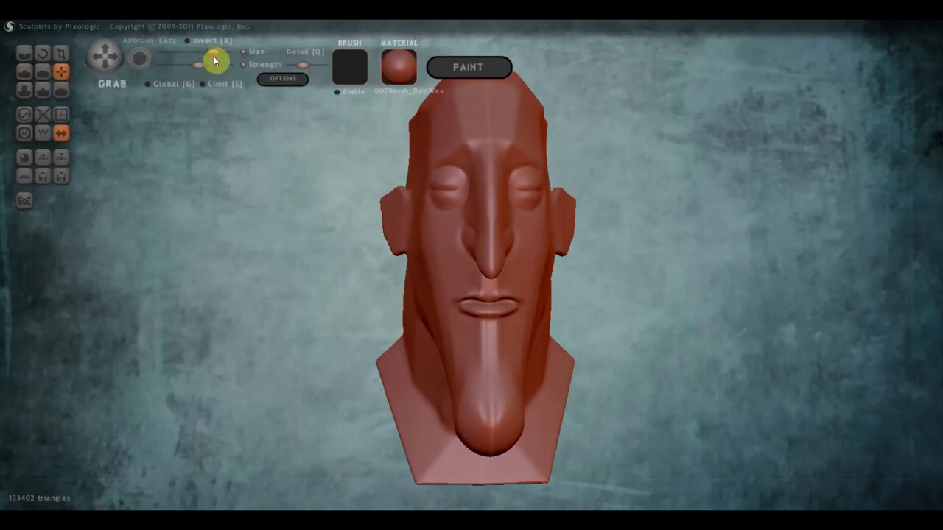
mouse_move(412, 335)
mouse_down()
mouse_move(407, 322)
mouse_move(435, 337)
mouse_up()
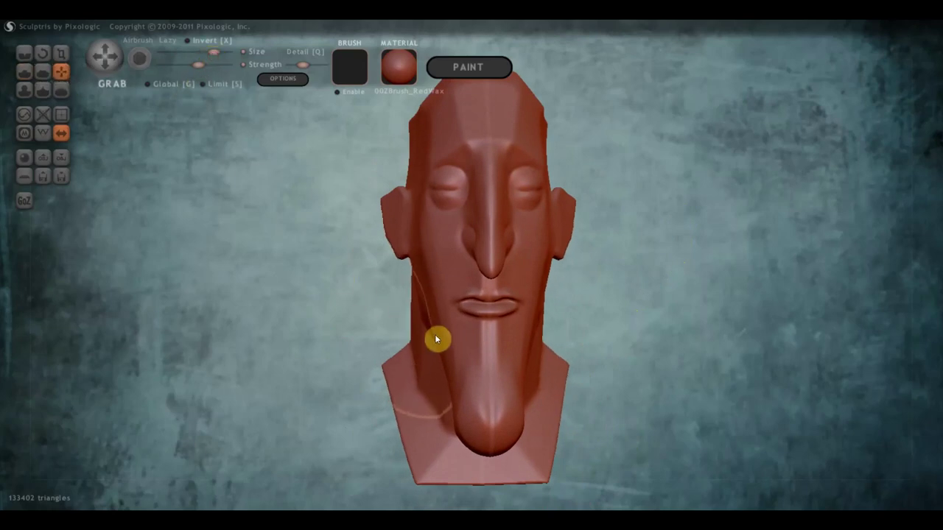
Pull the neck under the chin, widen the neck below the ear, and nudge the face's left side.
right_drag(525, 343, 461, 388)
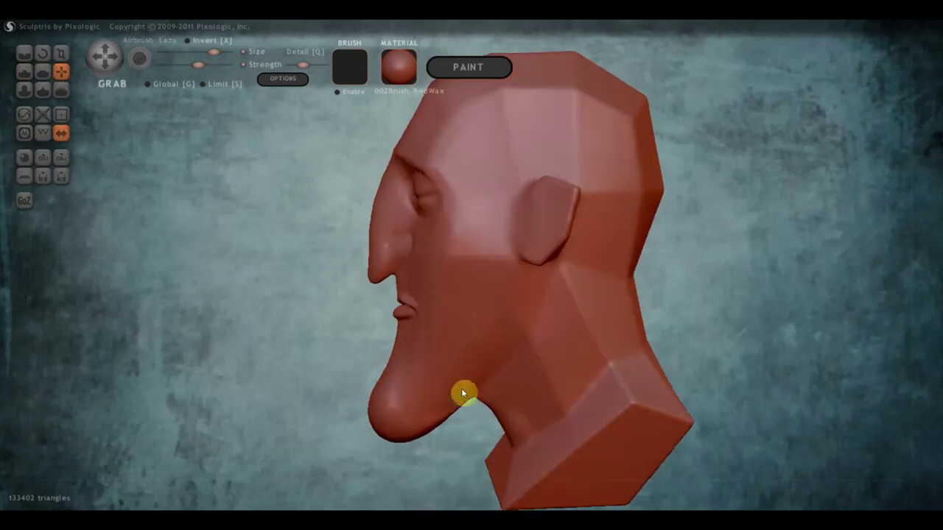
drag(502, 410, 562, 372)
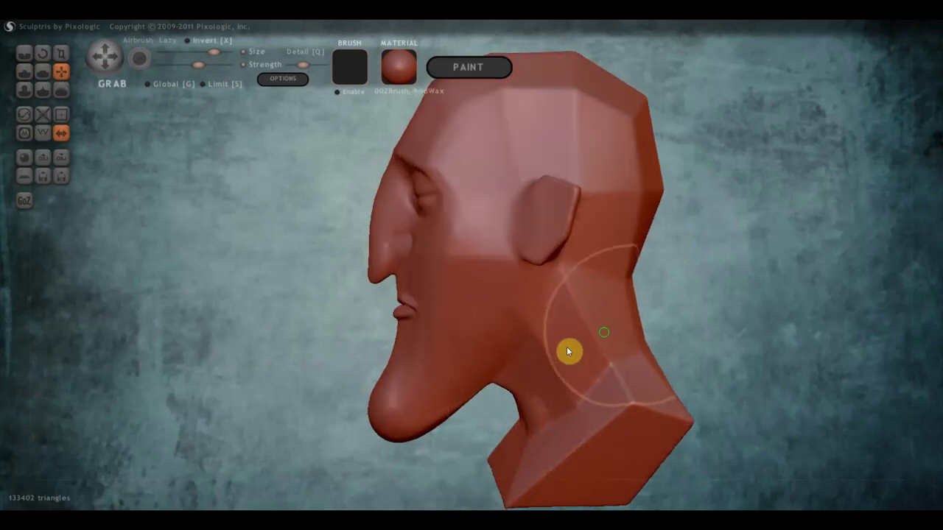
right_drag(568, 353, 452, 358)
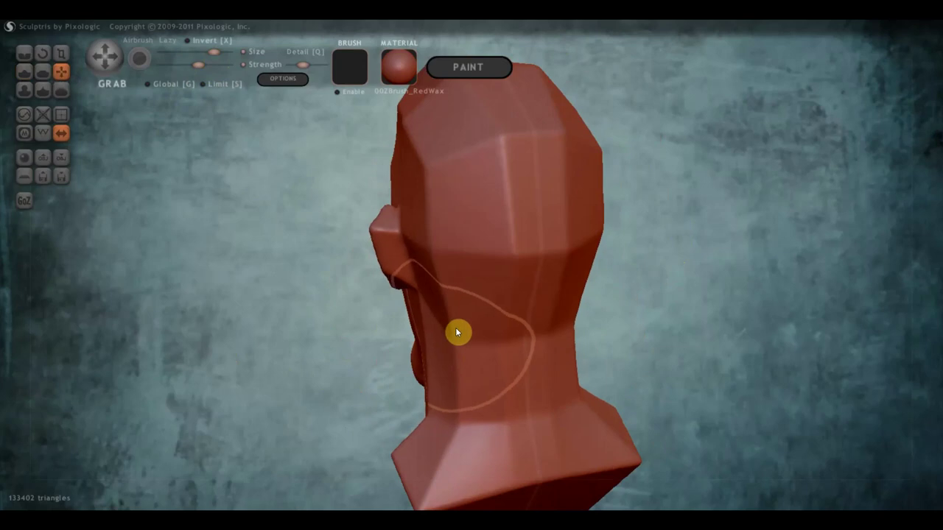
drag(471, 332, 438, 364)
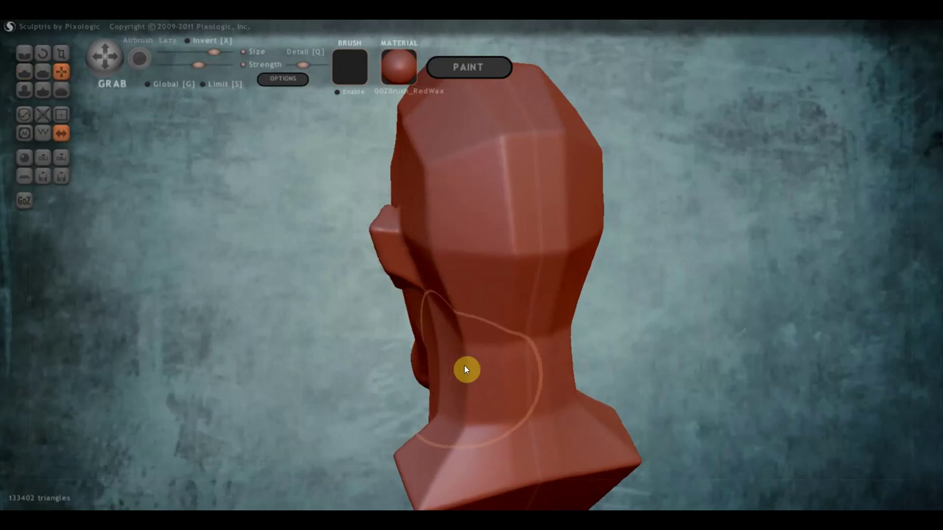
mouse_move(463, 363)
right_down()
mouse_move(679, 349)
mouse_move(802, 329)
right_up()
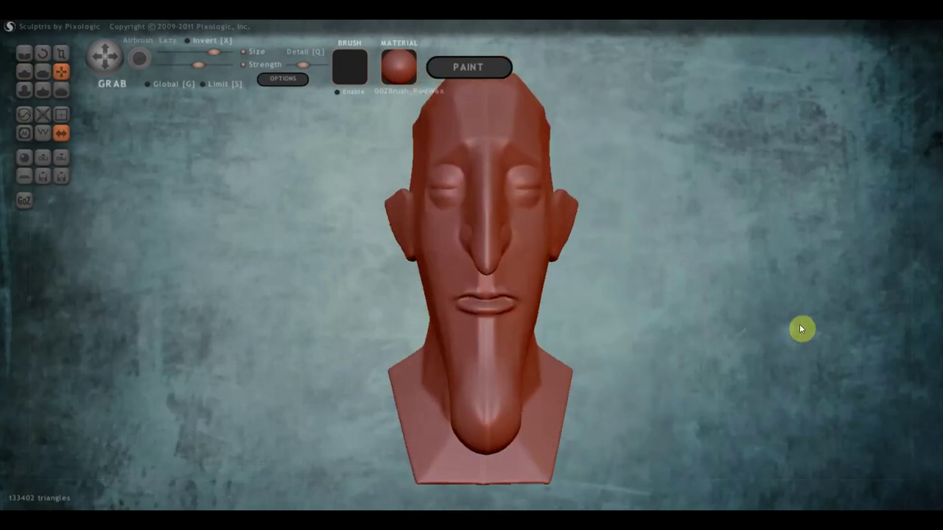
mouse_move(469, 283)
mouse_down()
mouse_move(419, 267)
mouse_move(419, 198)
mouse_move(399, 199)
mouse_move(401, 209)
mouse_up()
Carve several crease strokes into the long chin with the Crease brush.
click(26, 53)
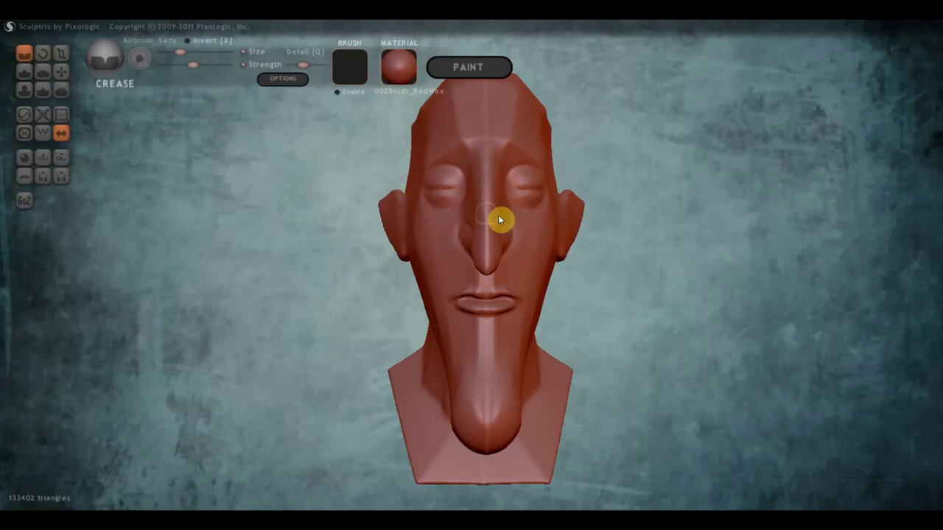
scroll(538, 236, down, 3)
mouse_move(581, 261)
mouse_down()
mouse_move(599, 277)
mouse_move(562, 227)
mouse_up()
scroll(484, 312, up, 2)
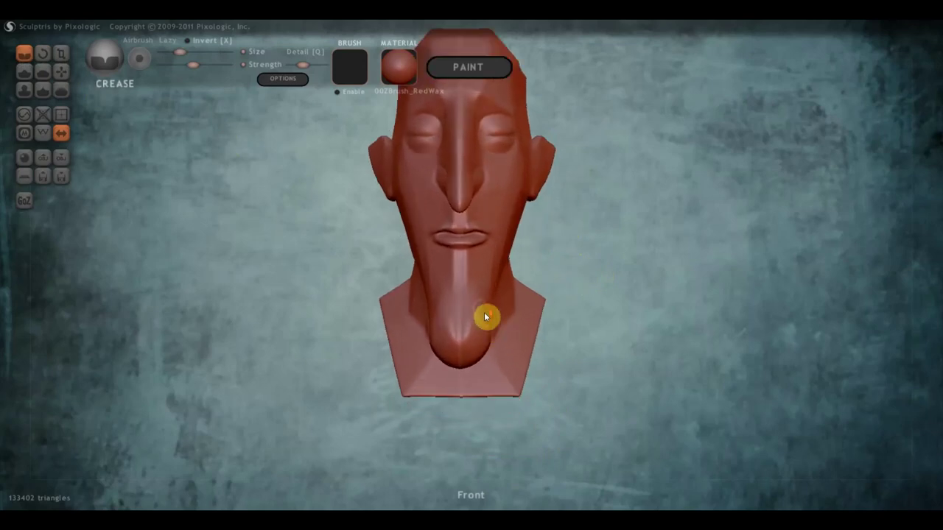
mouse_move(486, 314)
mouse_down()
mouse_move(447, 301)
mouse_move(487, 322)
mouse_up()
right_drag(486, 322, 396, 324)
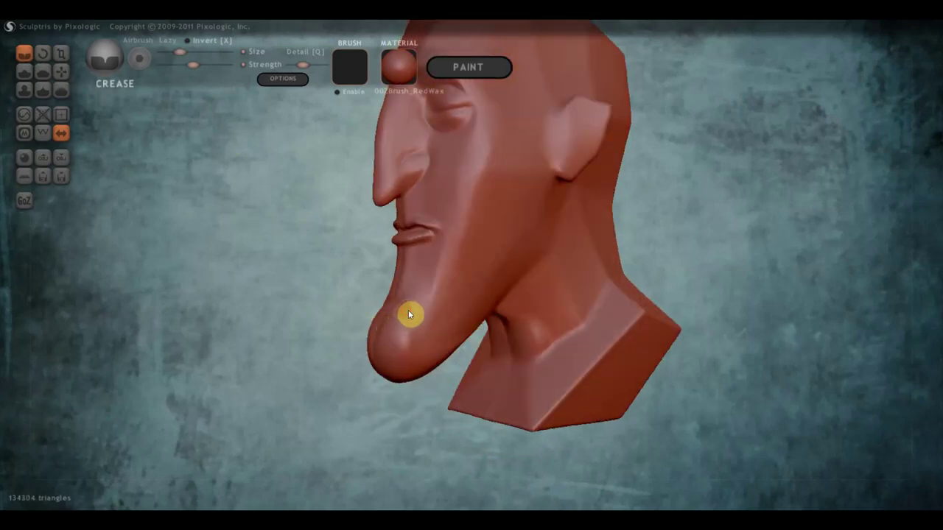
mouse_move(409, 314)
mouse_down()
mouse_move(419, 346)
mouse_move(435, 349)
mouse_move(420, 347)
mouse_move(410, 316)
mouse_move(417, 332)
mouse_up()
Add a small crease just below the lower lip.
mouse_move(390, 313)
right_down()
mouse_move(363, 316)
mouse_move(480, 320)
mouse_move(472, 283)
right_up()
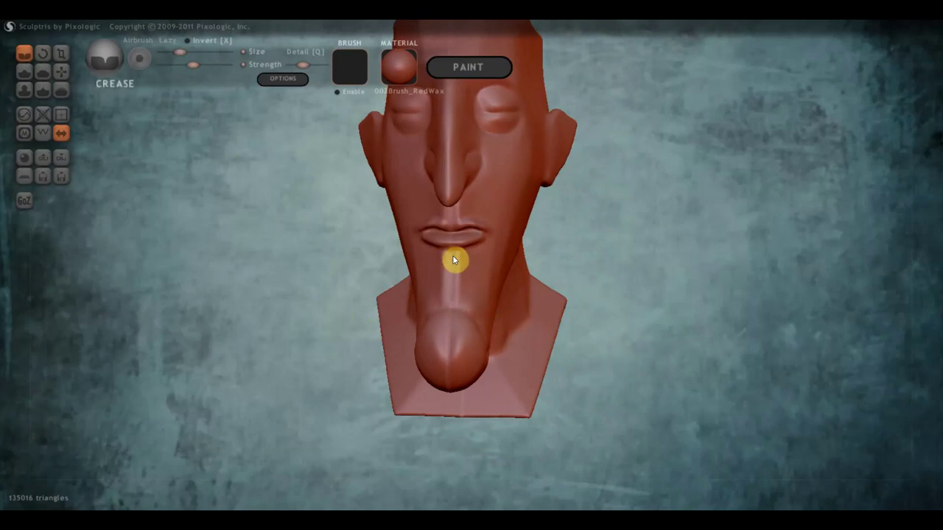
mouse_move(452, 255)
mouse_down()
mouse_move(475, 271)
mouse_move(499, 248)
mouse_move(484, 266)
mouse_up()
mouse_move(485, 266)
right_down()
mouse_move(372, 278)
mouse_move(326, 246)
right_up()
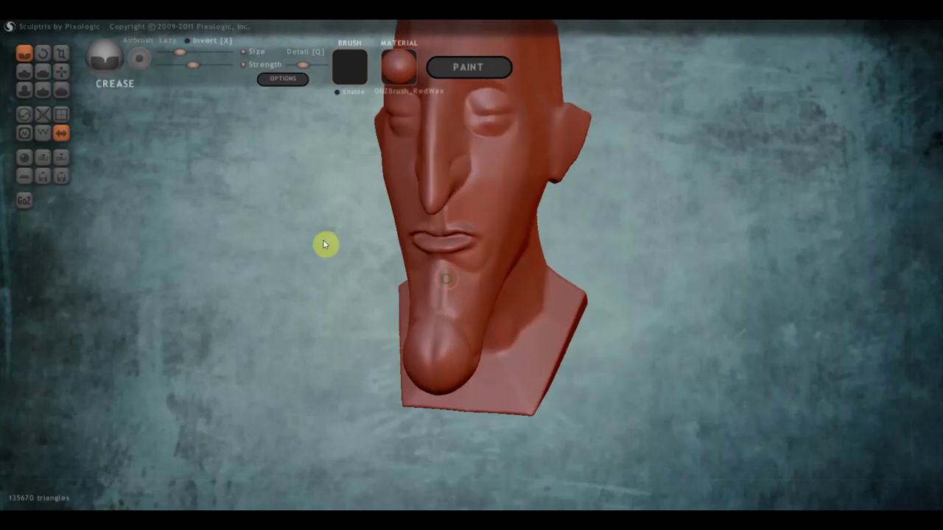
click(45, 72)
Flatten a spot on the chin and the surface just below the lower lip.
right_drag(389, 277, 361, 265)
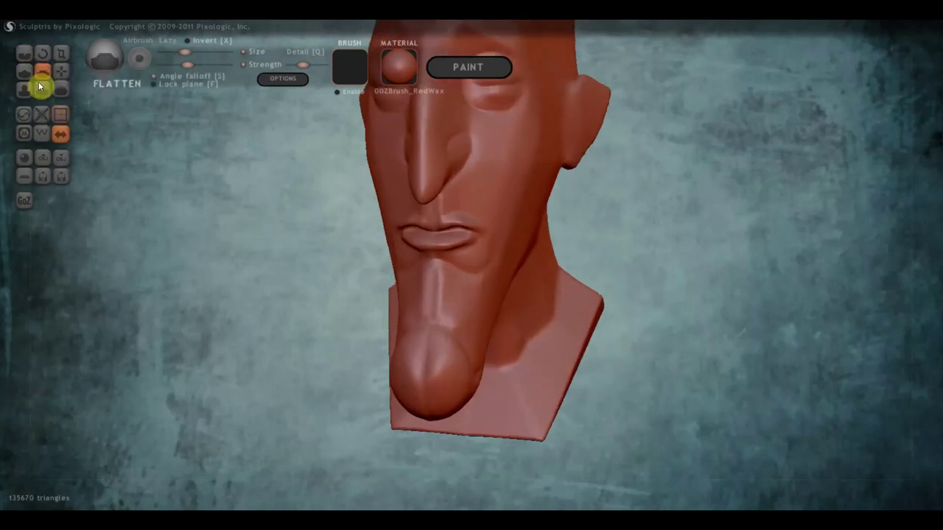
mouse_move(434, 290)
mouse_down()
mouse_move(439, 295)
mouse_move(416, 277)
mouse_up()
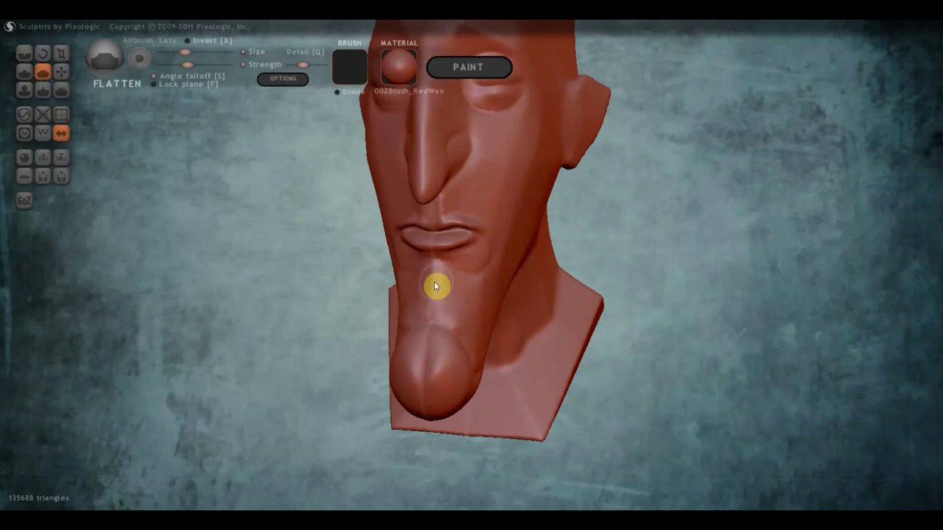
mouse_move(426, 311)
mouse_down()
mouse_move(456, 325)
mouse_move(484, 304)
mouse_up()
mouse_move(436, 304)
right_down()
mouse_move(309, 372)
mouse_move(385, 310)
right_up()
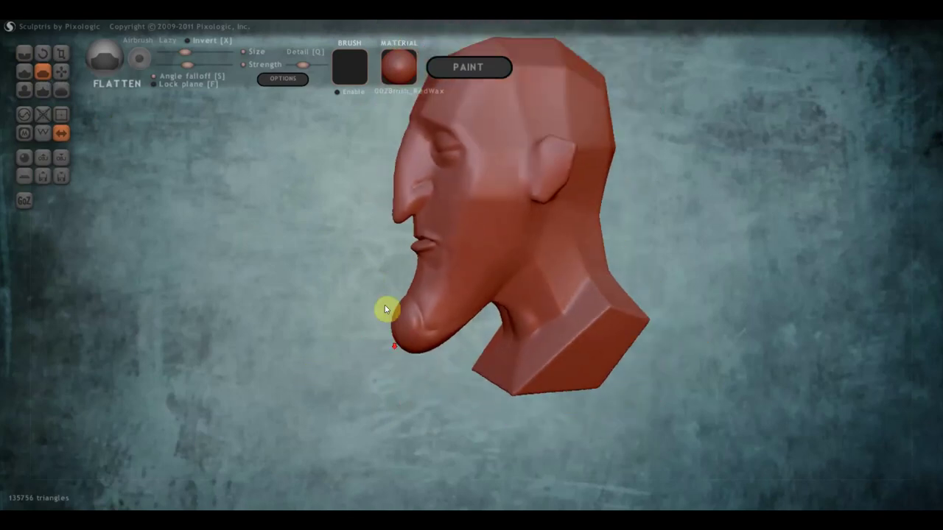
Deepen a crease along the cheek running from beside the nose toward the ear.
click(25, 53)
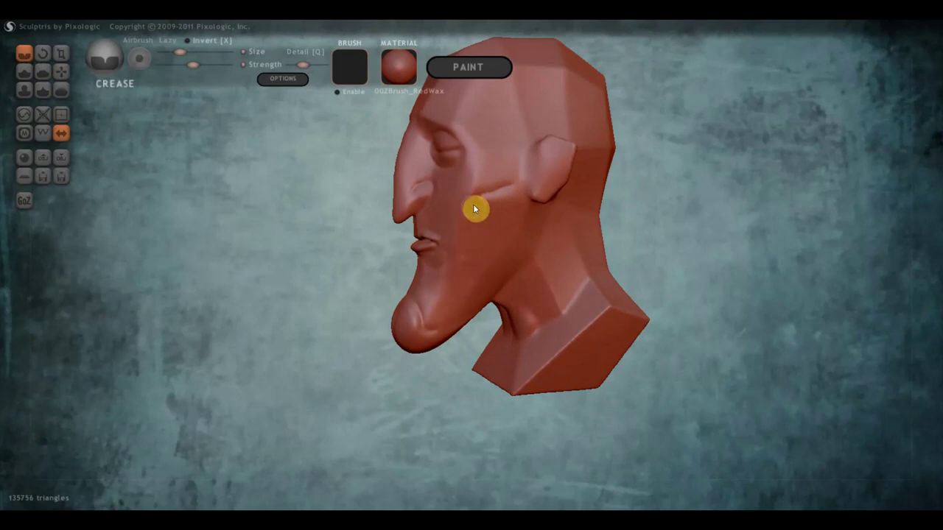
drag(476, 206, 516, 190)
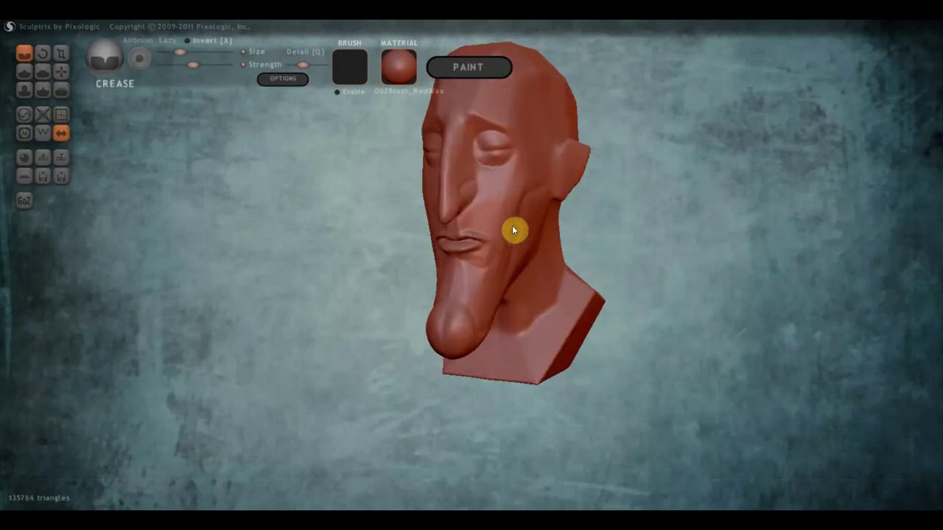
mouse_move(506, 274)
right_down()
mouse_move(406, 288)
mouse_move(461, 232)
mouse_move(474, 189)
right_up()
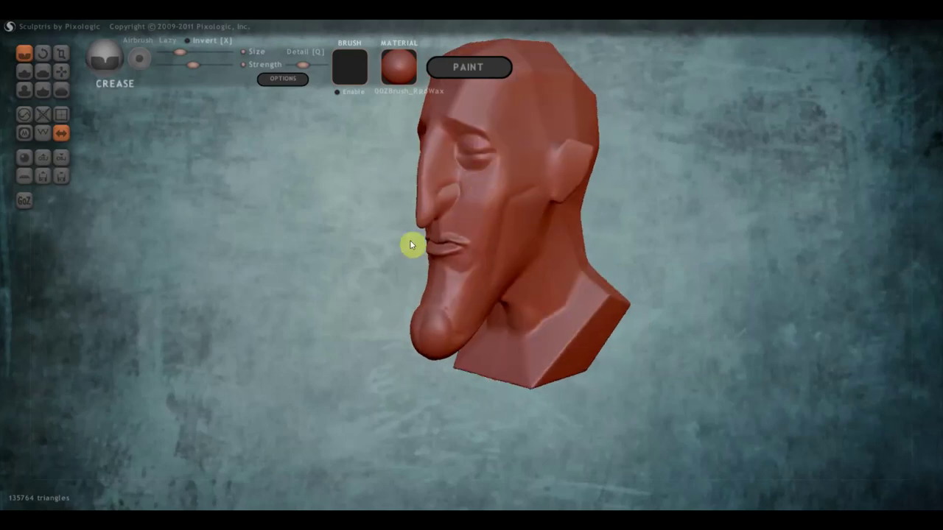
click(25, 72)
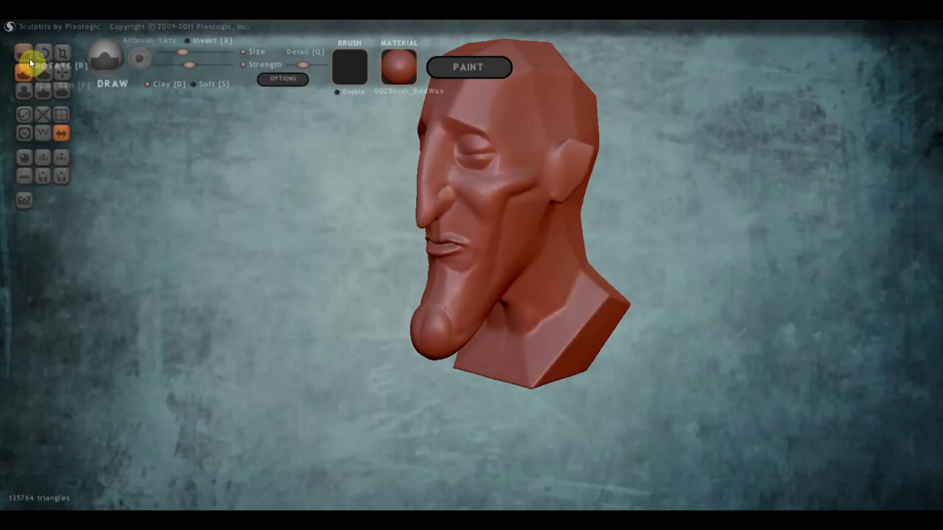
Flatten the cheek from beside the nose back toward the ear with the Flatten brush.
click(45, 74)
scroll(549, 186, up, 3)
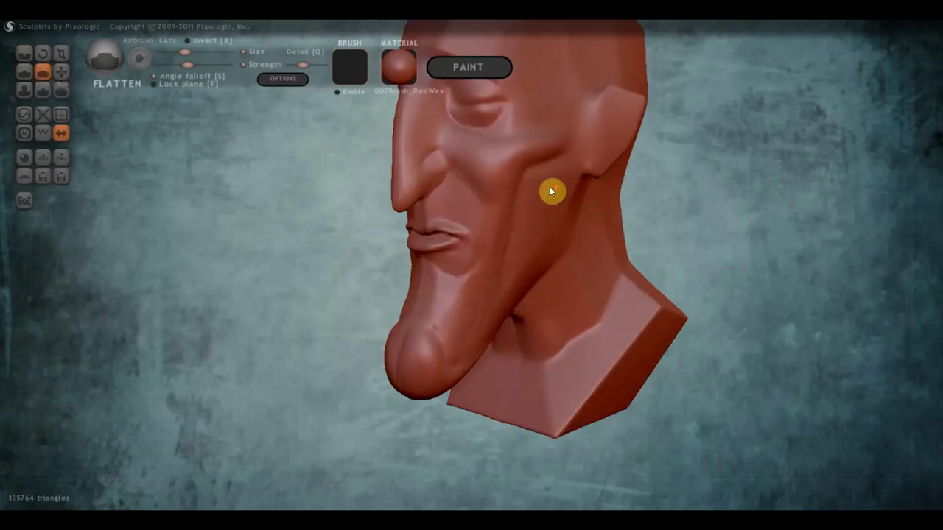
scroll(501, 166, up, 2)
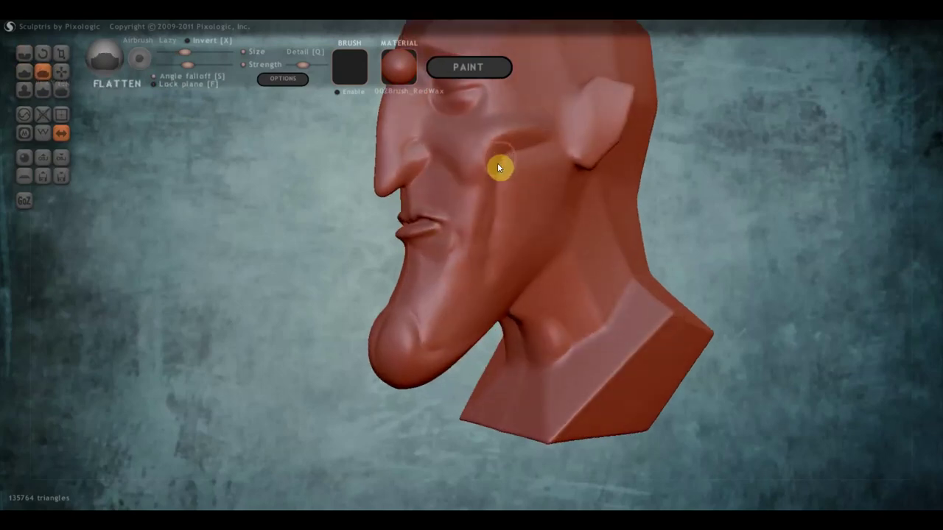
drag(505, 221, 554, 153)
drag(481, 231, 476, 196)
mouse_move(469, 242)
right_down()
mouse_move(533, 188)
mouse_move(556, 213)
right_up()
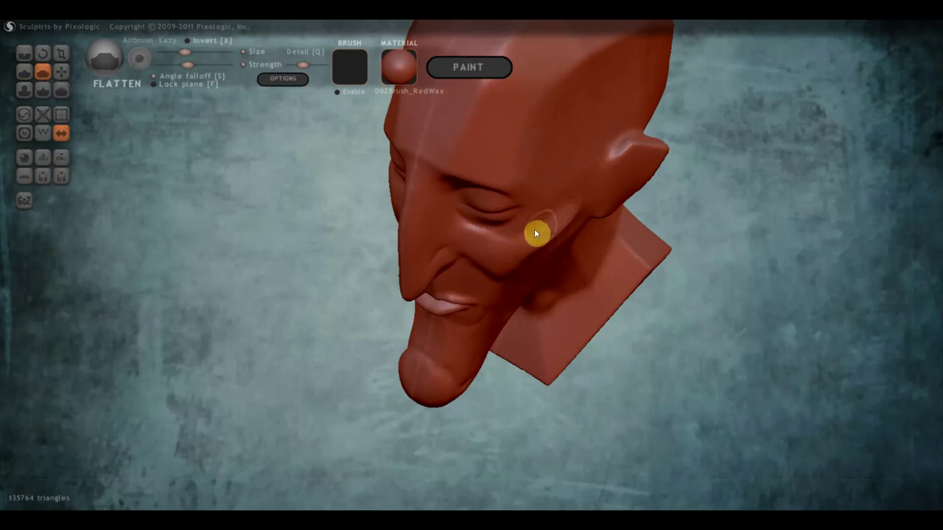
right_drag(464, 228, 444, 153)
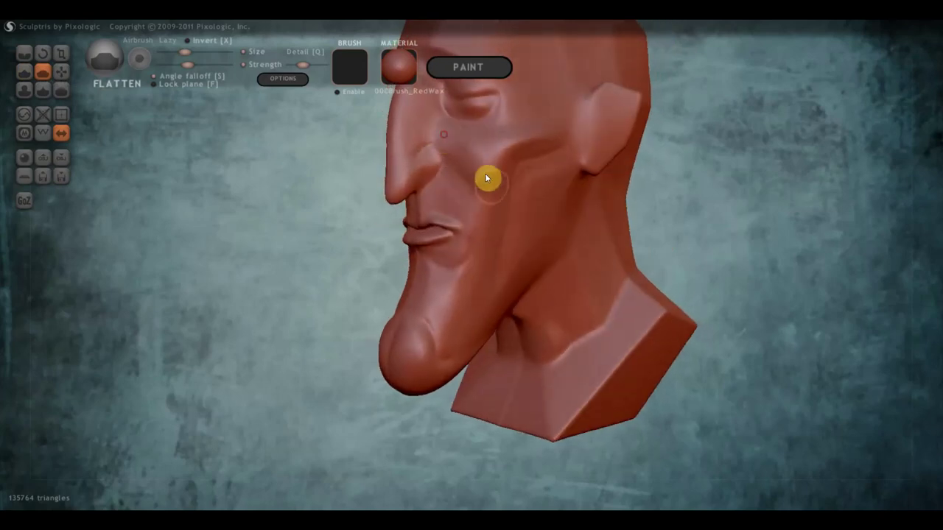
scroll(472, 182, down, 3)
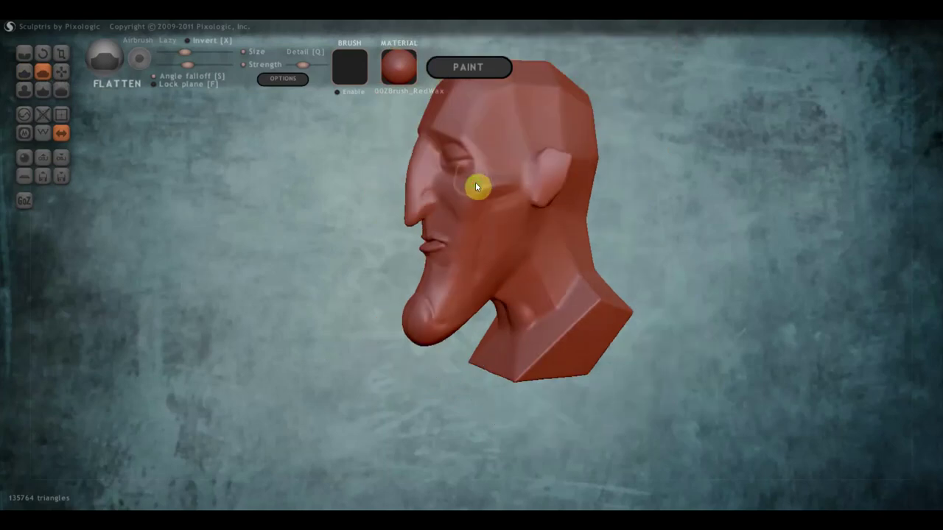
Carve creases from beside the nose toward the ear, plus a small crease on the neck.
click(24, 53)
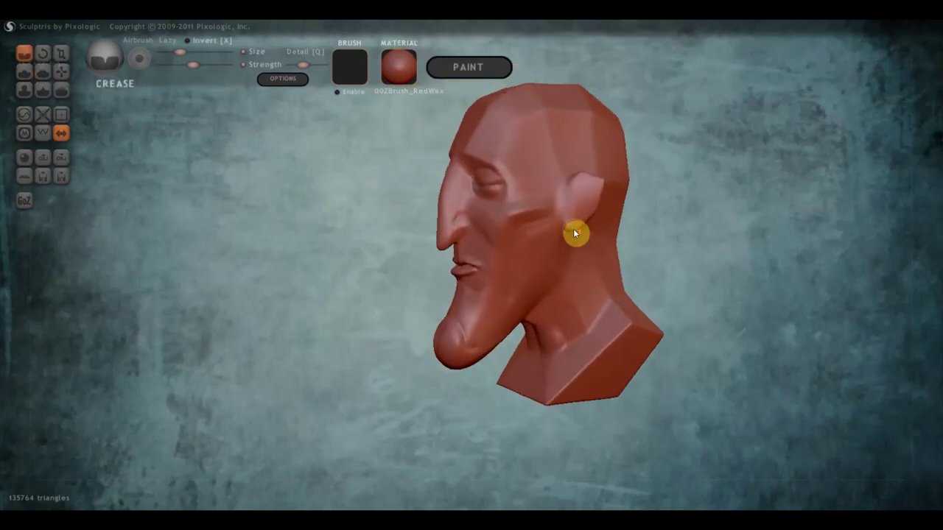
scroll(574, 228, up, 3)
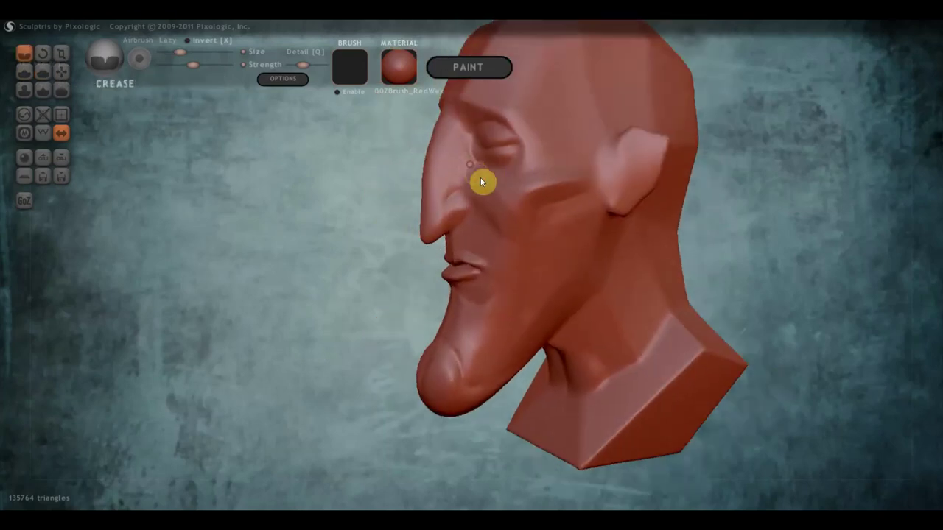
drag(480, 182, 598, 168)
mouse_move(546, 215)
mouse_down()
mouse_move(642, 145)
mouse_move(661, 149)
mouse_move(642, 187)
mouse_up()
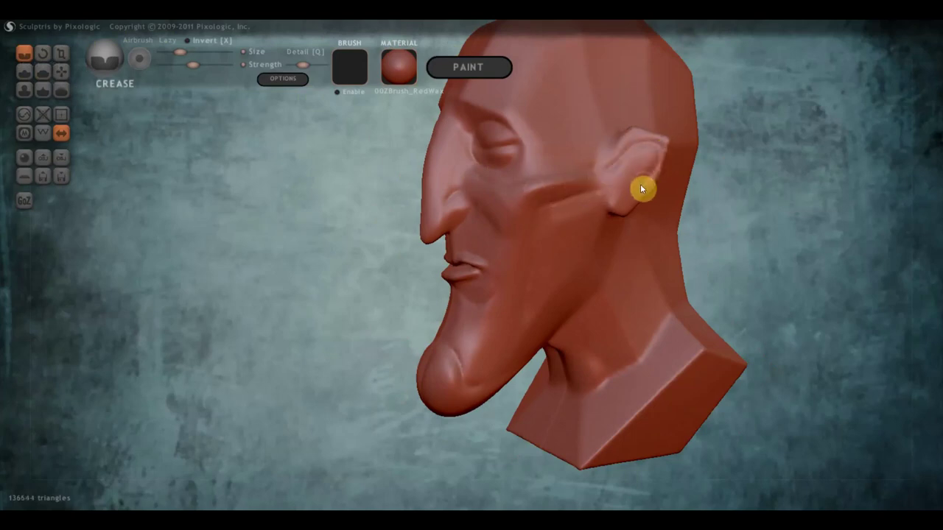
mouse_move(565, 190)
right_down()
mouse_move(686, 209)
mouse_move(697, 187)
mouse_move(633, 213)
right_up()
mouse_move(480, 261)
right_down()
mouse_move(676, 261)
mouse_move(426, 290)
right_up()
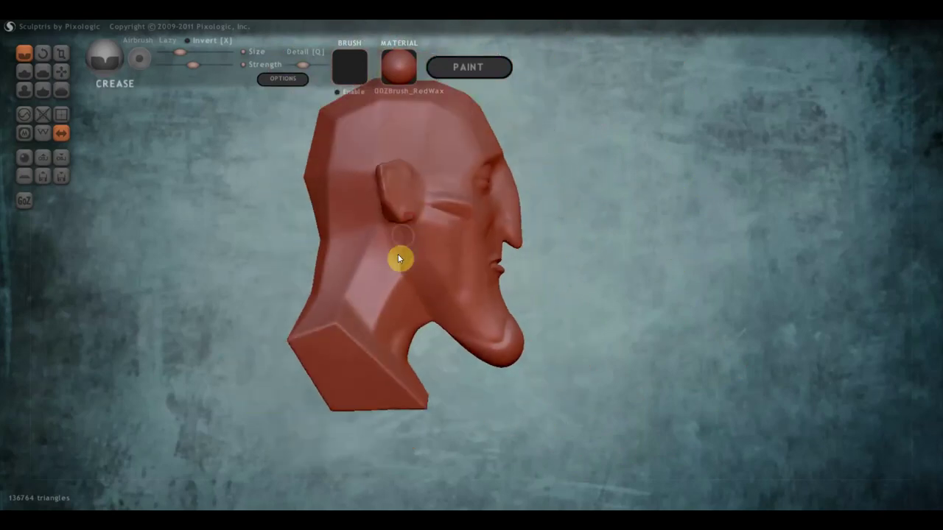
drag(399, 261, 436, 313)
Add two small creases on the cheek near the mouth.
mouse_move(438, 333)
right_down()
mouse_move(392, 351)
mouse_move(266, 330)
right_up()
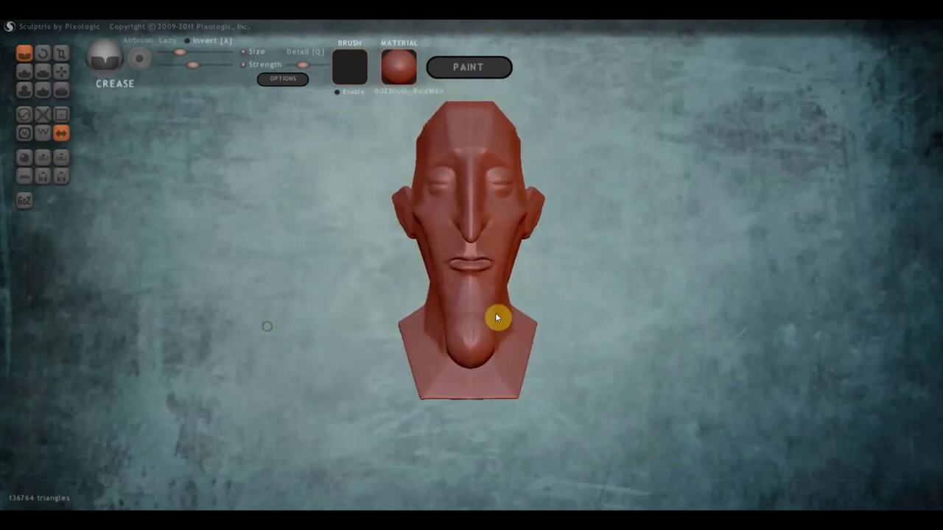
mouse_move(496, 319)
right_down()
mouse_move(573, 307)
mouse_move(588, 327)
mouse_move(583, 402)
mouse_move(528, 396)
mouse_move(443, 319)
right_up()
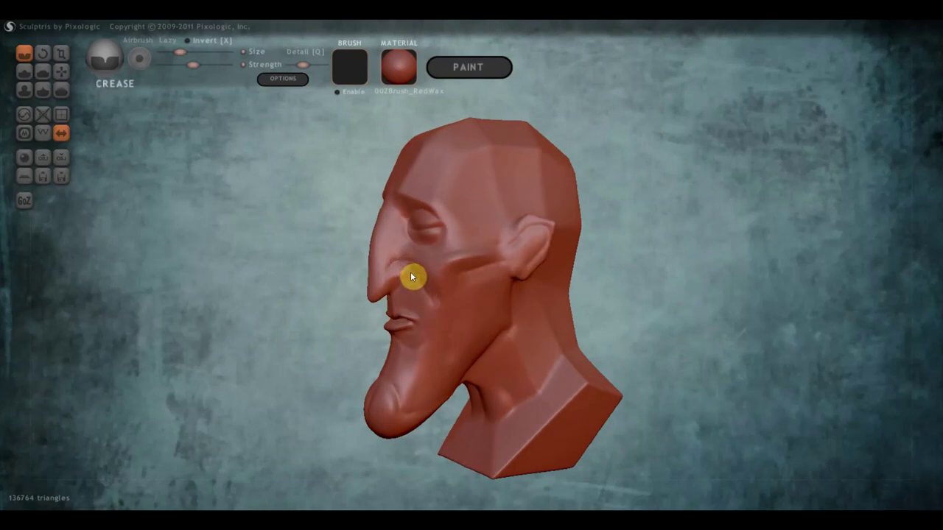
drag(436, 314, 441, 342)
drag(430, 300, 437, 344)
mouse_move(410, 326)
right_down()
mouse_move(519, 319)
mouse_move(498, 338)
mouse_move(340, 337)
mouse_move(489, 328)
mouse_move(545, 336)
right_up()
scroll(489, 328, up, 3)
scroll(499, 330, up, 3)
Switch to the Draw brush with Clay mode on and orbit to view the face from below.
click(24, 71)
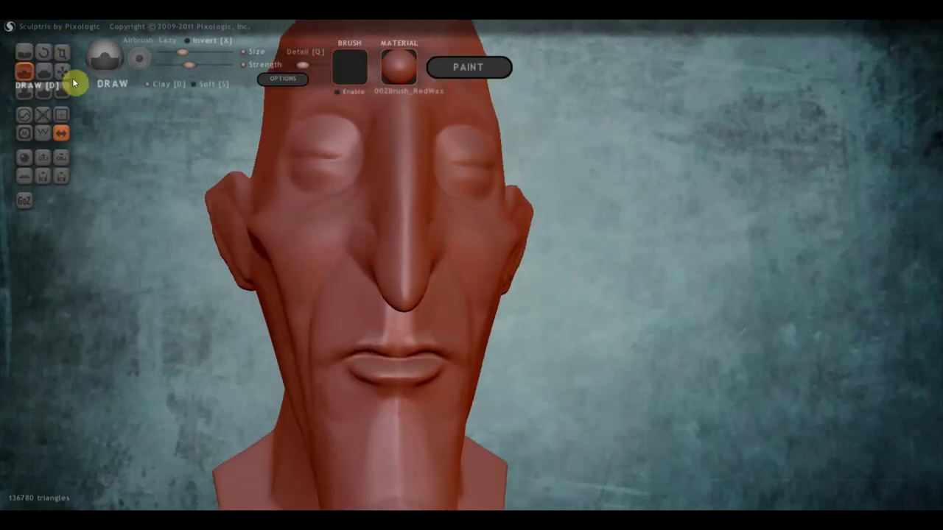
click(157, 84)
mouse_move(246, 233)
right_down()
mouse_move(396, 341)
mouse_move(404, 329)
right_up()
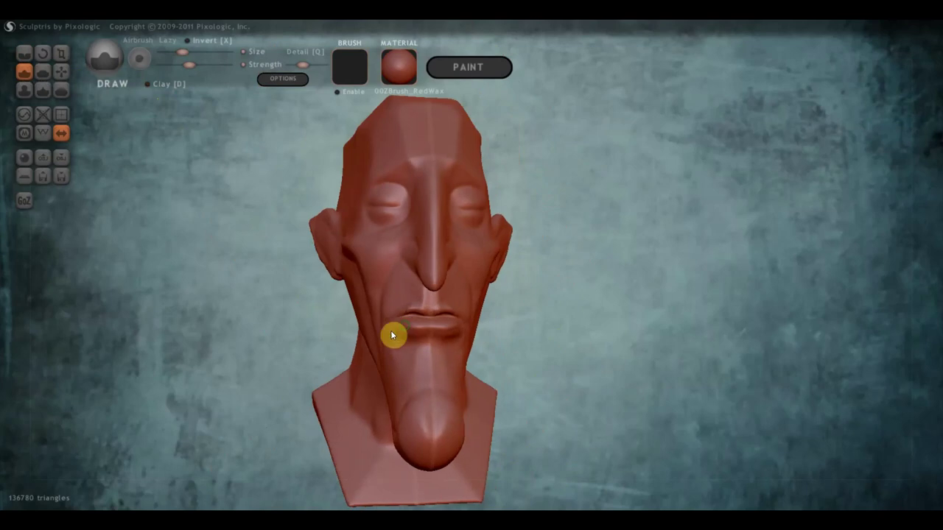
mouse_move(391, 331)
right_down()
mouse_move(270, 332)
mouse_move(394, 352)
right_up()
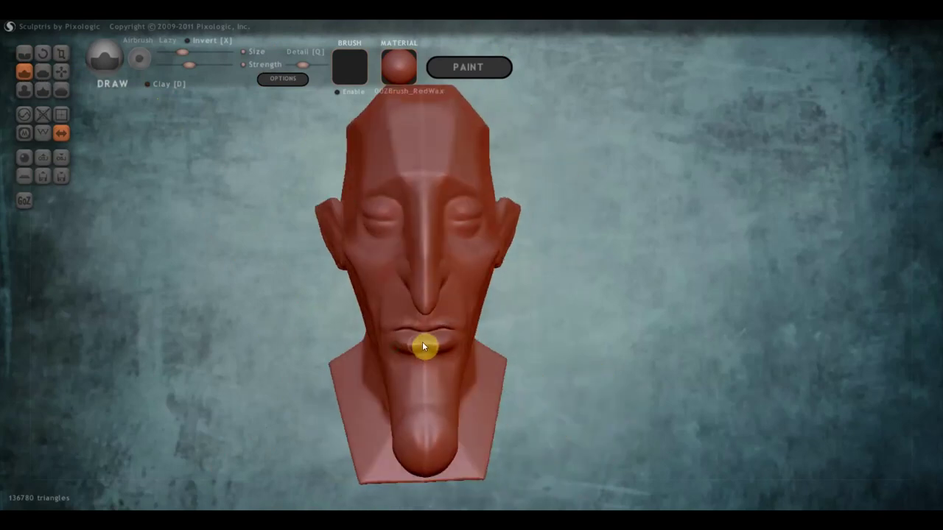
Flatten the lower lip with the Flatten brush, including its left part.
click(43, 71)
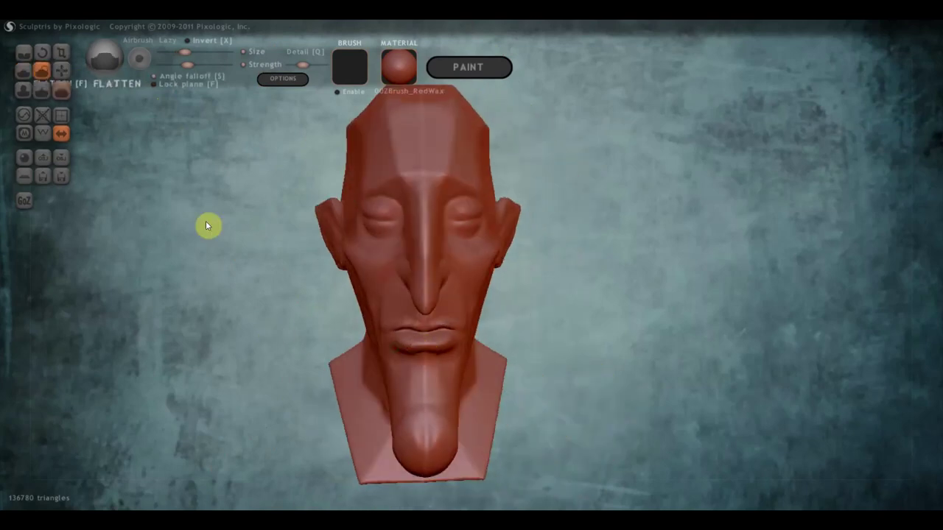
scroll(317, 337, up, 3)
mouse_move(668, 326)
right_down()
mouse_move(686, 158)
mouse_move(643, 219)
mouse_move(560, 243)
right_up()
right_drag(458, 270, 430, 303)
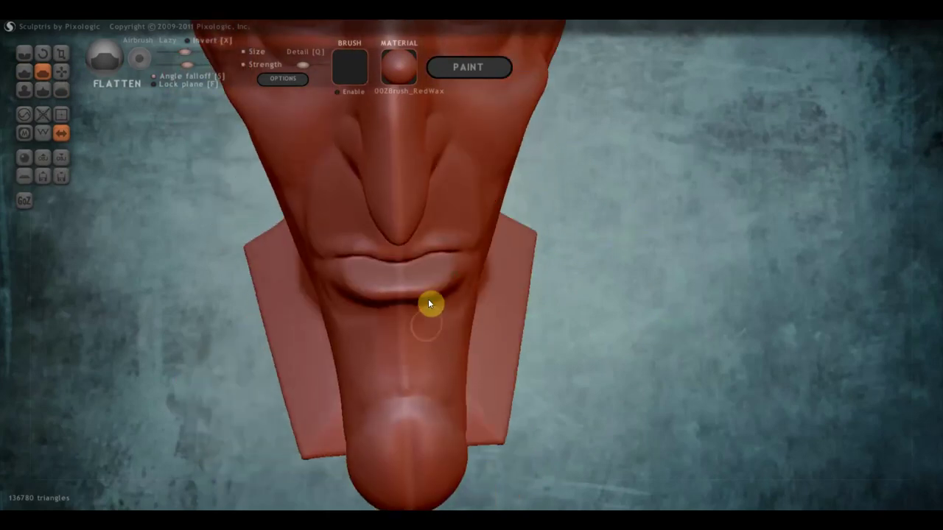
mouse_move(457, 270)
mouse_down()
mouse_move(404, 290)
mouse_move(415, 301)
mouse_up()
mouse_move(350, 294)
right_down()
mouse_move(380, 272)
mouse_move(367, 233)
right_up()
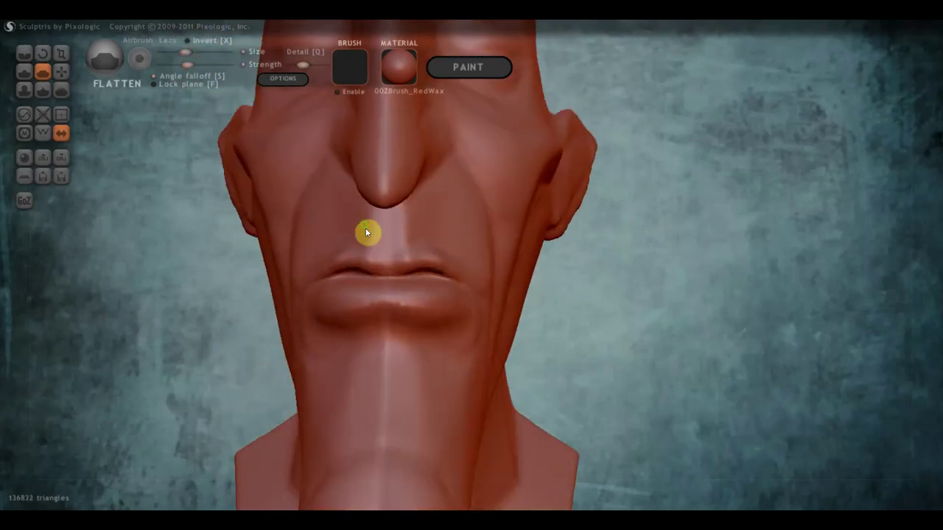
mouse_move(375, 320)
mouse_down()
mouse_move(331, 334)
mouse_move(357, 327)
mouse_move(307, 329)
mouse_move(358, 349)
mouse_move(309, 385)
mouse_move(366, 358)
mouse_move(329, 378)
mouse_move(301, 326)
mouse_move(331, 364)
mouse_move(313, 355)
mouse_up()
Flatten the upper lip across to its right corner.
mouse_move(312, 355)
right_down()
mouse_move(451, 374)
mouse_move(387, 348)
mouse_move(417, 366)
mouse_move(314, 336)
mouse_move(489, 256)
mouse_move(663, 369)
mouse_move(617, 324)
mouse_move(656, 347)
mouse_move(613, 249)
mouse_move(597, 238)
mouse_move(484, 292)
mouse_move(473, 263)
right_up()
mouse_move(461, 295)
mouse_down()
mouse_move(489, 279)
mouse_move(482, 293)
mouse_move(523, 301)
mouse_move(509, 282)
mouse_up()
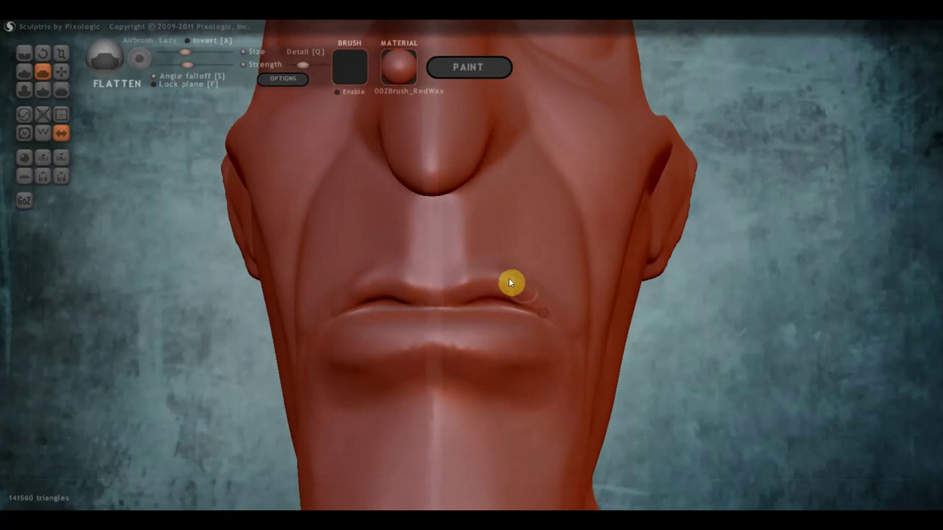
mouse_move(509, 282)
right_down()
mouse_move(498, 340)
mouse_move(459, 270)
right_up()
mouse_move(459, 270)
mouse_down()
mouse_move(502, 261)
mouse_move(560, 273)
mouse_move(467, 269)
mouse_move(582, 260)
mouse_move(555, 266)
mouse_move(582, 276)
mouse_up()
Flatten the cheek beside the nose, the area under the nose, and the nose tip.
mouse_move(582, 276)
right_down()
mouse_move(511, 257)
mouse_move(569, 276)
mouse_move(527, 300)
mouse_move(577, 299)
mouse_move(600, 280)
mouse_move(506, 270)
mouse_move(494, 234)
right_up()
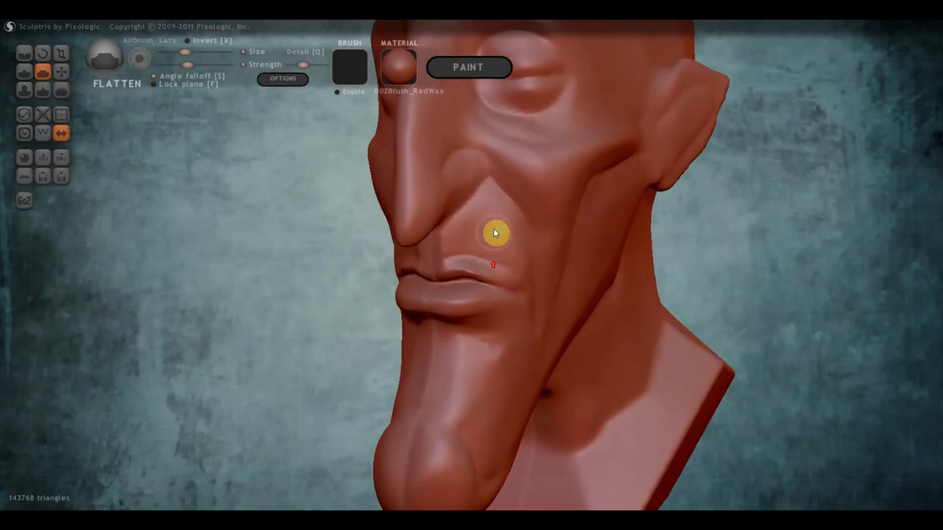
mouse_move(499, 204)
mouse_down()
mouse_move(529, 257)
mouse_move(508, 235)
mouse_up()
right_drag(455, 236, 565, 207)
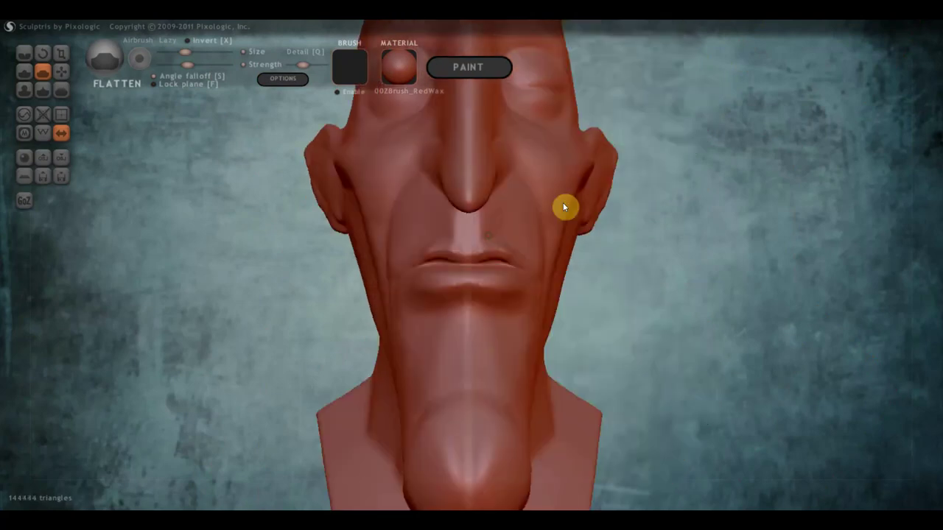
click(473, 222)
mouse_move(469, 227)
right_down()
mouse_move(518, 224)
mouse_move(510, 225)
mouse_move(531, 238)
mouse_move(608, 214)
mouse_move(582, 272)
right_up()
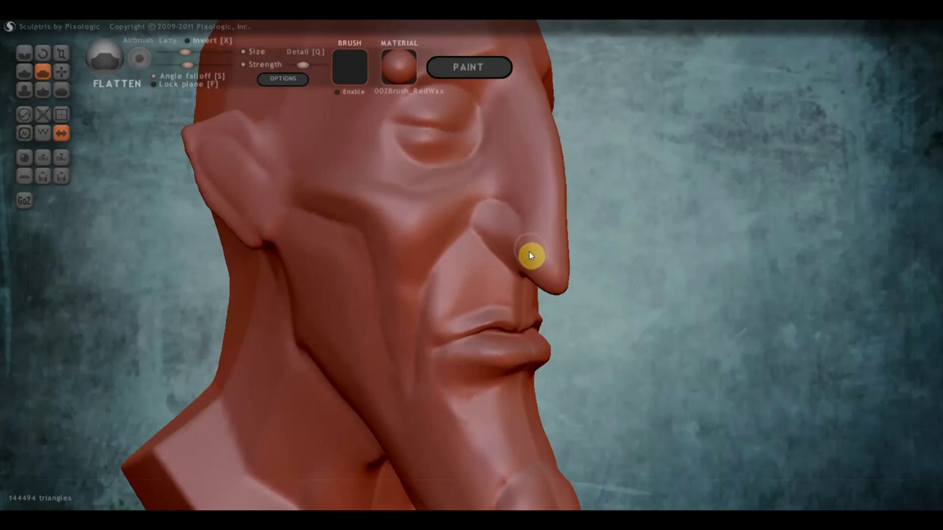
mouse_move(529, 256)
mouse_down()
mouse_move(556, 285)
mouse_move(552, 255)
mouse_move(554, 265)
mouse_up()
mouse_move(554, 265)
right_down()
mouse_move(457, 295)
mouse_move(464, 284)
mouse_move(486, 286)
mouse_move(462, 219)
mouse_move(473, 241)
mouse_move(521, 243)
right_up()
Carve creases down the side of the nose and along the nose bridge.
click(25, 53)
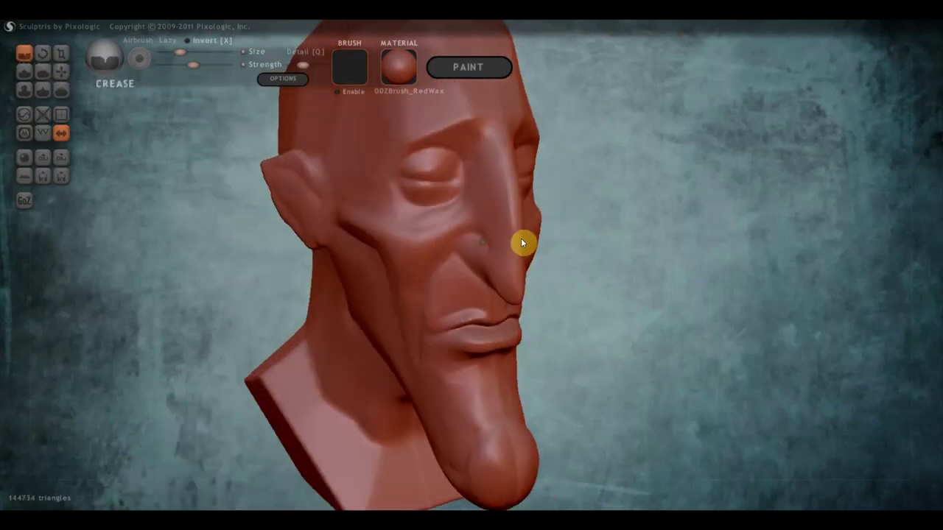
drag(463, 153, 484, 233)
right_drag(507, 215, 566, 217)
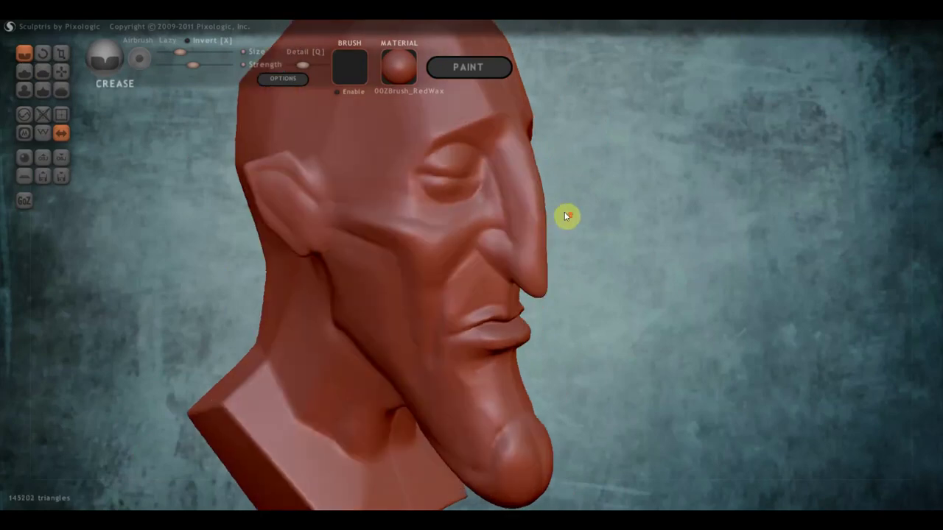
scroll(476, 123, up, 2)
mouse_move(486, 109)
mouse_down()
mouse_move(517, 174)
mouse_move(519, 212)
mouse_move(476, 236)
mouse_up()
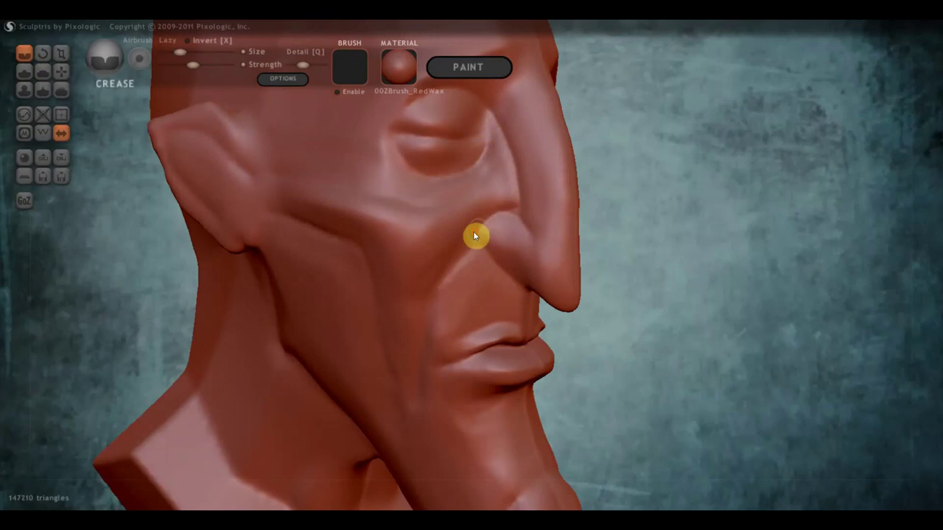
Carve wrinkles under the eye and a line along the upper eyelid.
mouse_move(503, 149)
mouse_down()
mouse_move(486, 183)
mouse_move(457, 204)
mouse_move(411, 201)
mouse_move(384, 138)
mouse_move(397, 180)
mouse_move(428, 204)
mouse_move(480, 189)
mouse_move(497, 143)
mouse_move(484, 174)
mouse_move(425, 190)
mouse_move(400, 154)
mouse_move(415, 173)
mouse_move(457, 175)
mouse_up()
mouse_move(456, 174)
right_down()
mouse_move(432, 160)
mouse_move(360, 170)
mouse_move(394, 170)
mouse_move(386, 180)
right_up()
mouse_move(365, 164)
mouse_down()
mouse_move(440, 174)
mouse_move(461, 162)
mouse_move(435, 173)
mouse_up()
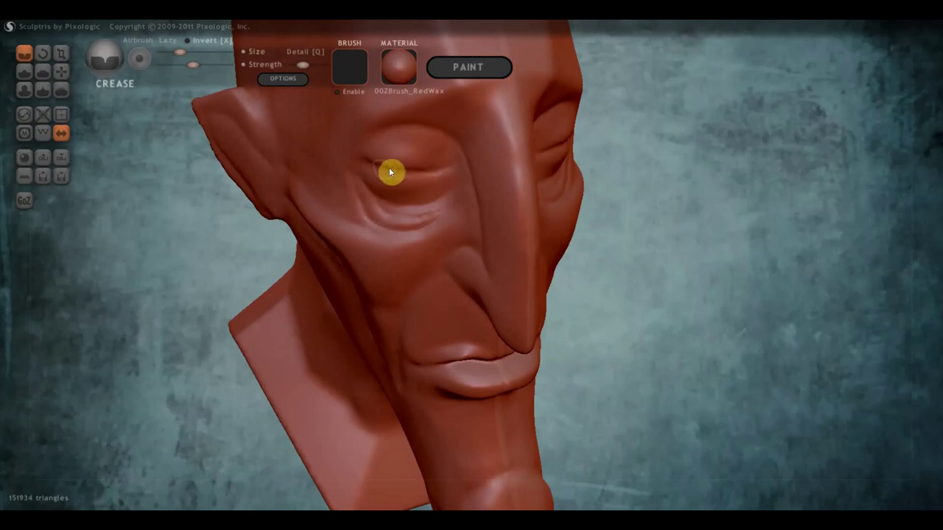
mouse_move(389, 167)
right_down()
mouse_move(367, 132)
mouse_move(324, 122)
right_up()
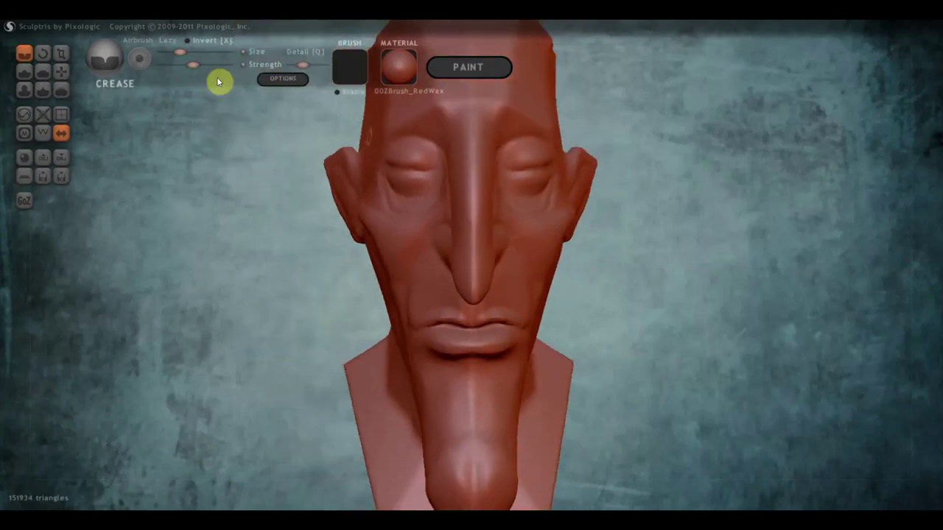
Activate the Grab brush and orbit the head to examine the eyes from several angles.
click(62, 72)
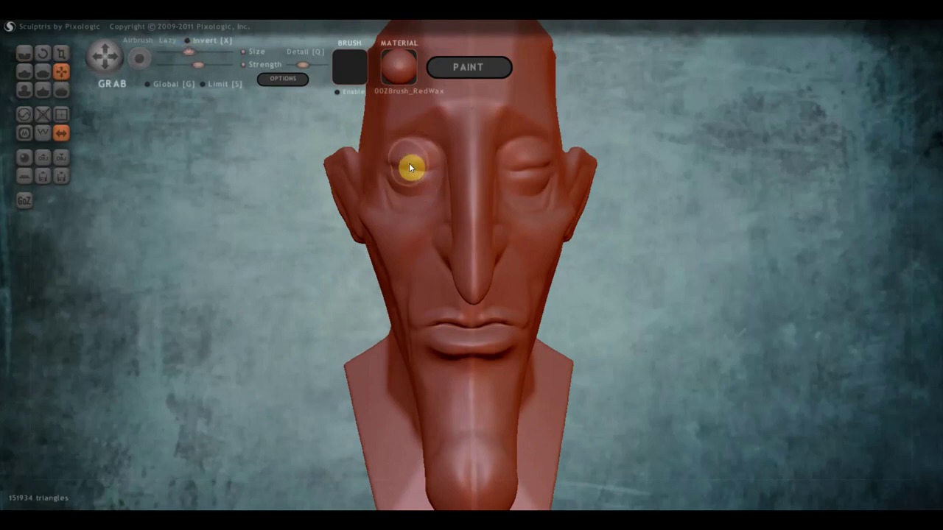
mouse_move(410, 168)
right_down()
mouse_move(477, 175)
mouse_move(337, 166)
mouse_move(413, 240)
mouse_move(451, 252)
right_up()
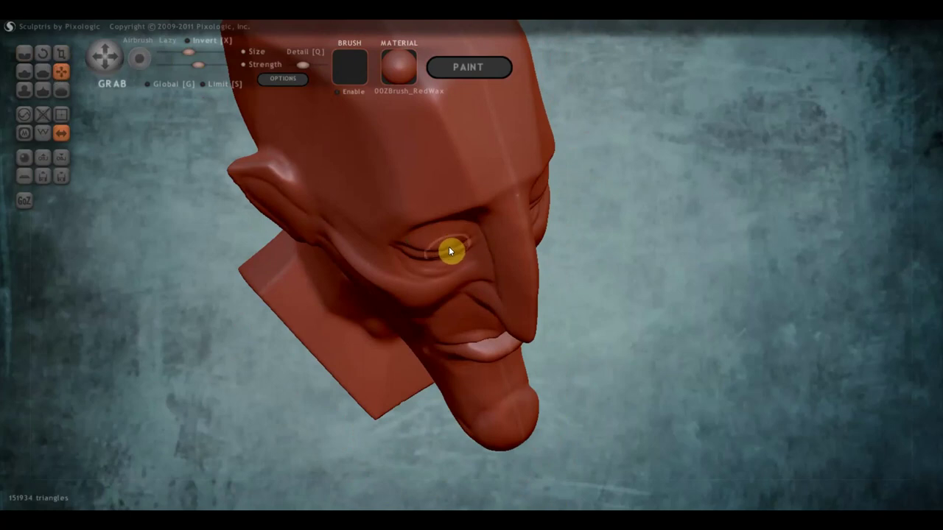
mouse_move(449, 249)
right_down()
mouse_move(353, 152)
mouse_move(587, 150)
right_up()
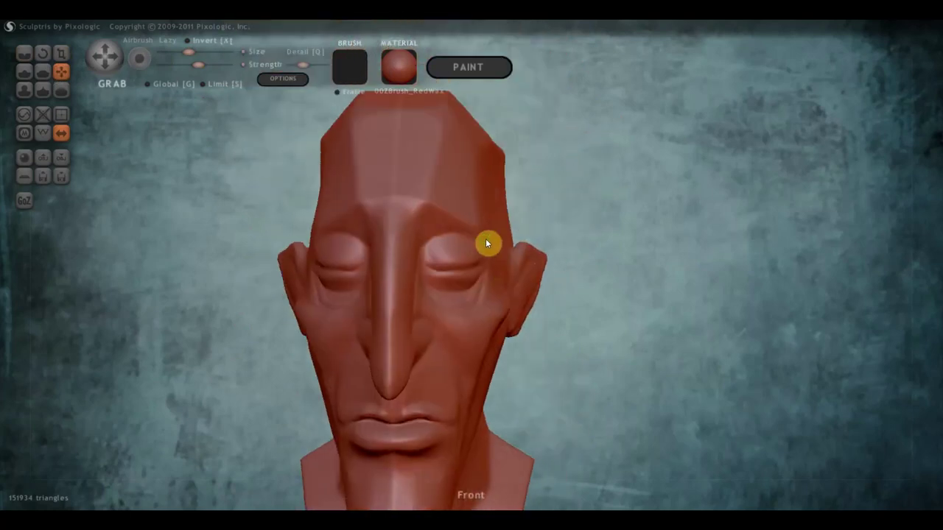
right_drag(487, 240, 504, 243)
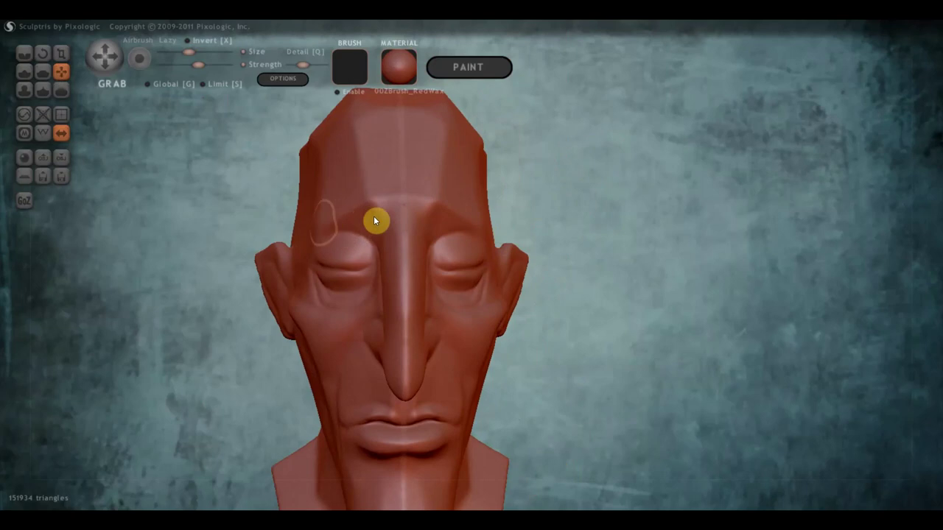
Carve creases along the brow above the left eye and down the nose bridge.
click(24, 54)
drag(376, 240, 320, 242)
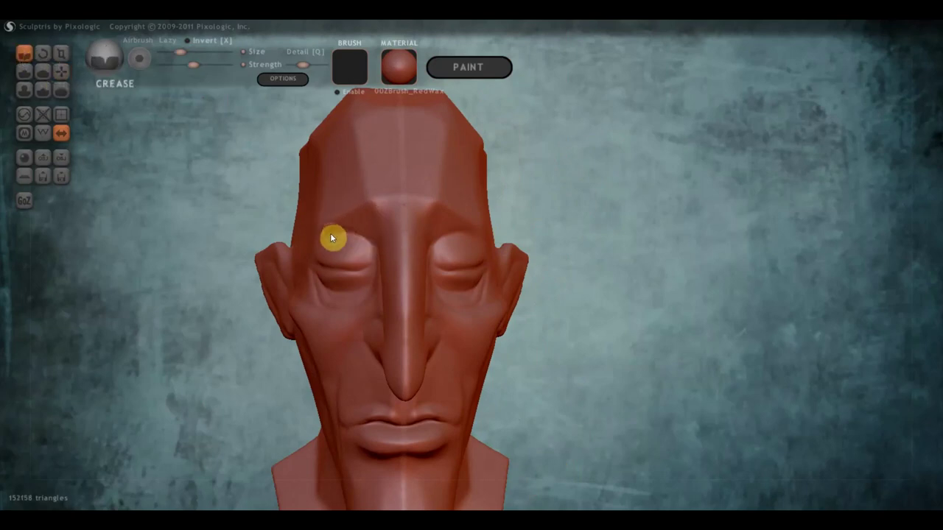
drag(395, 193, 378, 243)
drag(398, 194, 388, 234)
drag(395, 199, 383, 248)
Build up the left brow area with the Draw brush.
mouse_move(379, 234)
right_down()
mouse_move(495, 240)
mouse_move(426, 243)
mouse_move(407, 232)
mouse_move(421, 239)
right_up()
scroll(526, 233, up, 2)
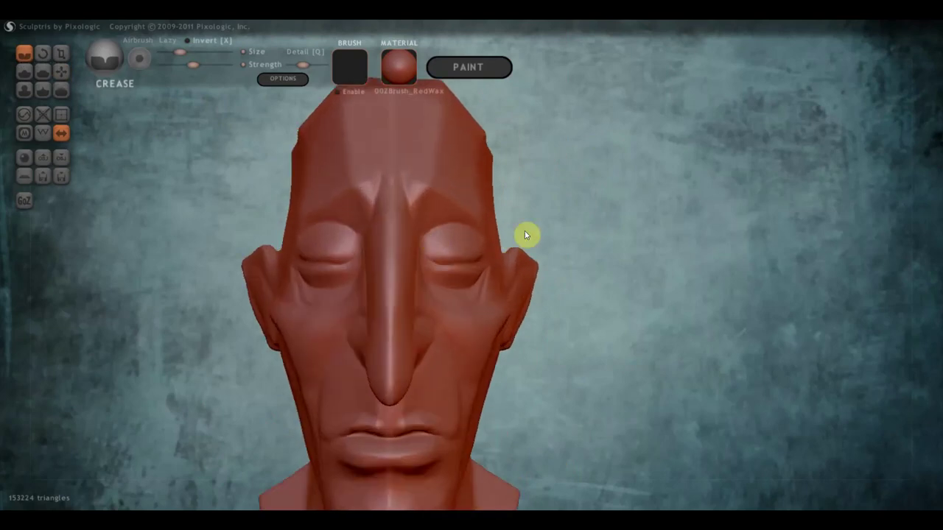
scroll(587, 185, up, 2)
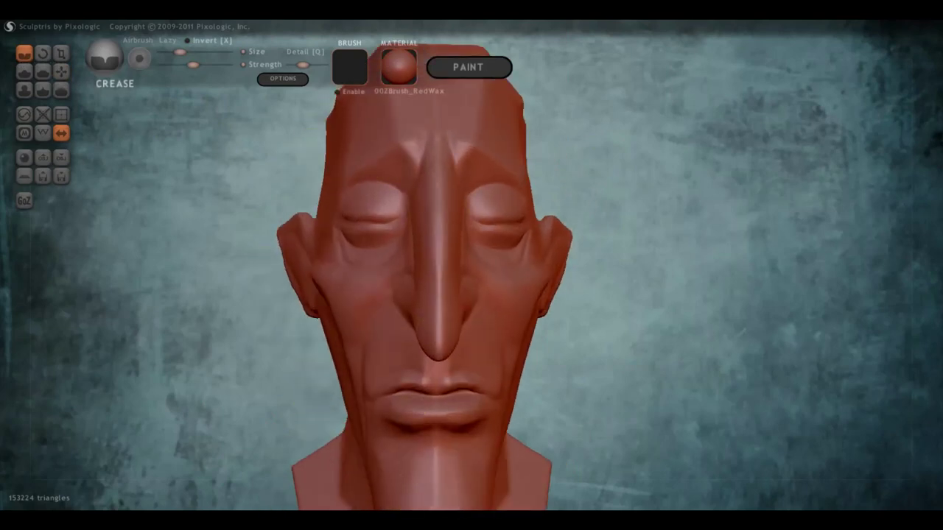
key(d)
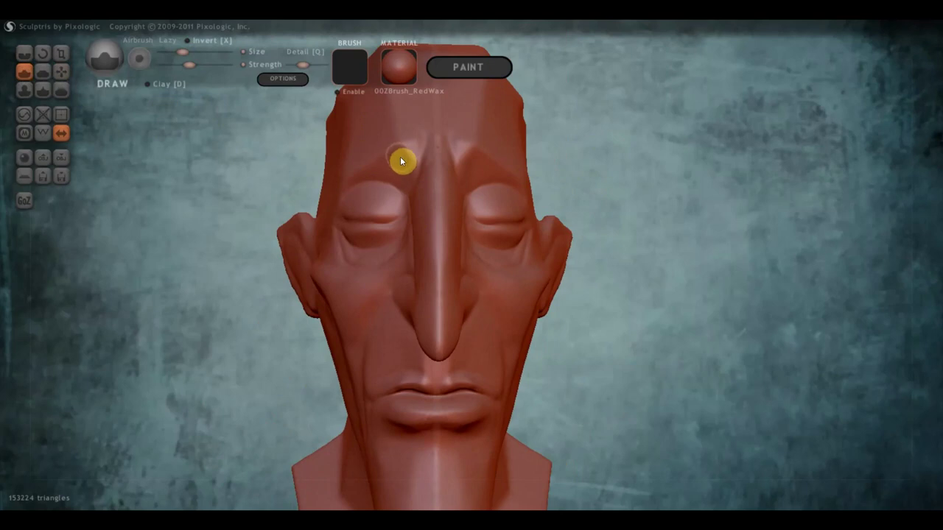
mouse_move(402, 161)
mouse_down()
mouse_move(361, 162)
mouse_move(380, 163)
mouse_move(390, 149)
mouse_move(341, 176)
mouse_move(340, 197)
mouse_move(368, 200)
mouse_up()
right_drag(368, 200, 475, 215)
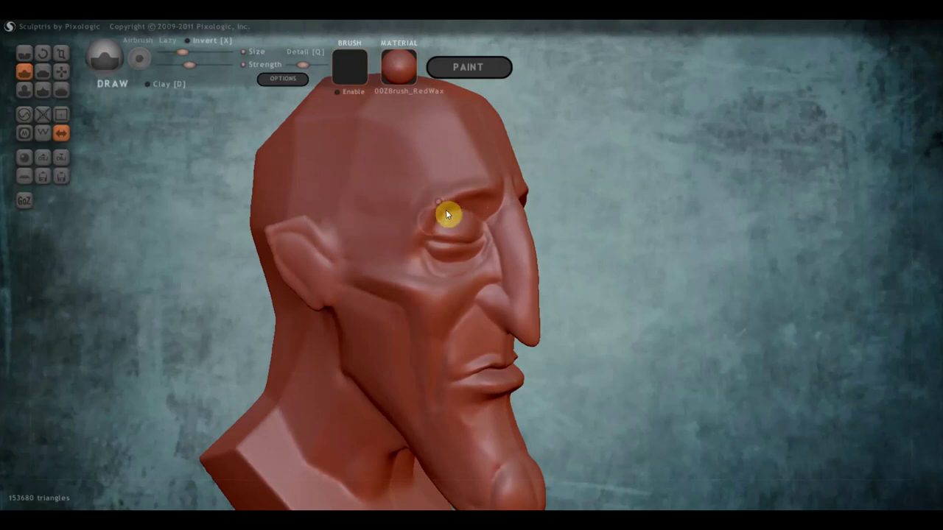
mouse_move(445, 213)
right_down()
mouse_move(305, 198)
mouse_move(403, 204)
right_up()
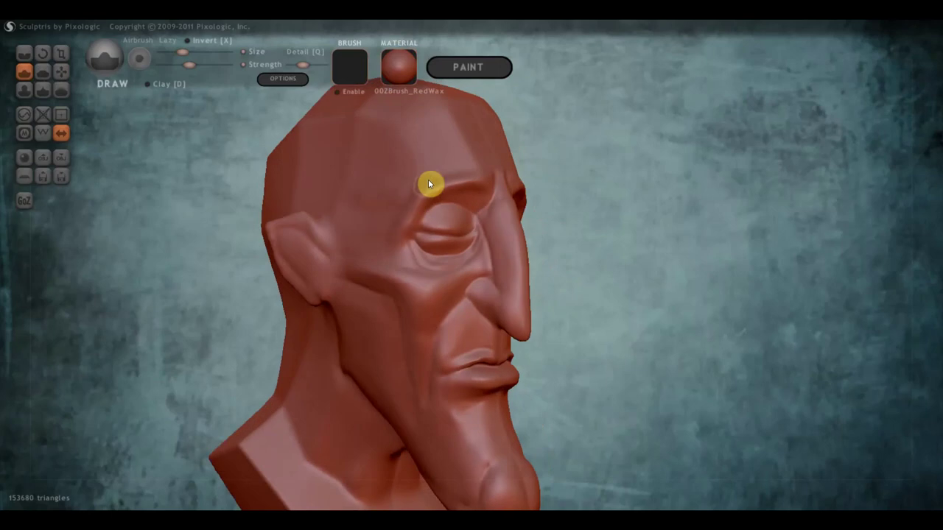
Enable Clay on the brush and review the brow from front and three-quarter views.
click(156, 84)
right_drag(348, 136, 405, 188)
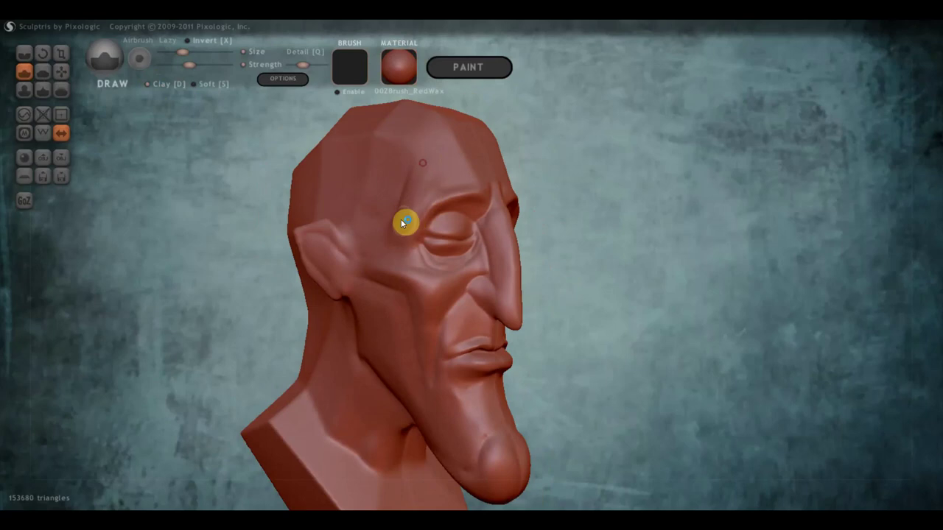
mouse_move(403, 224)
right_down()
mouse_move(364, 215)
mouse_move(389, 192)
right_up()
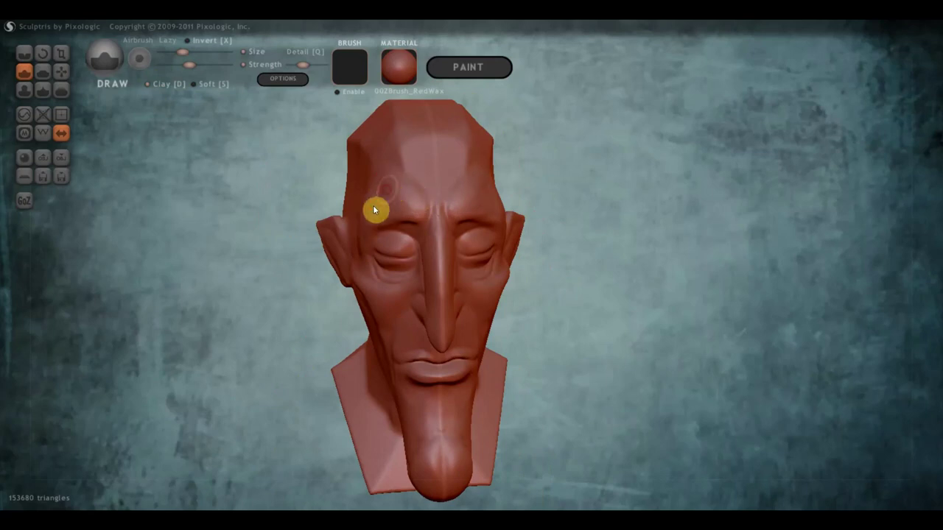
right_drag(421, 210, 558, 191)
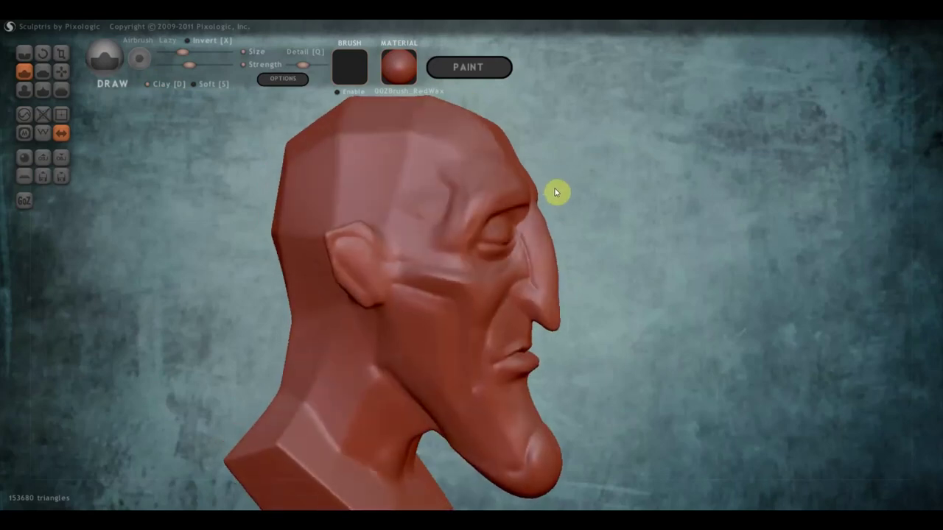
right_drag(501, 186, 425, 196)
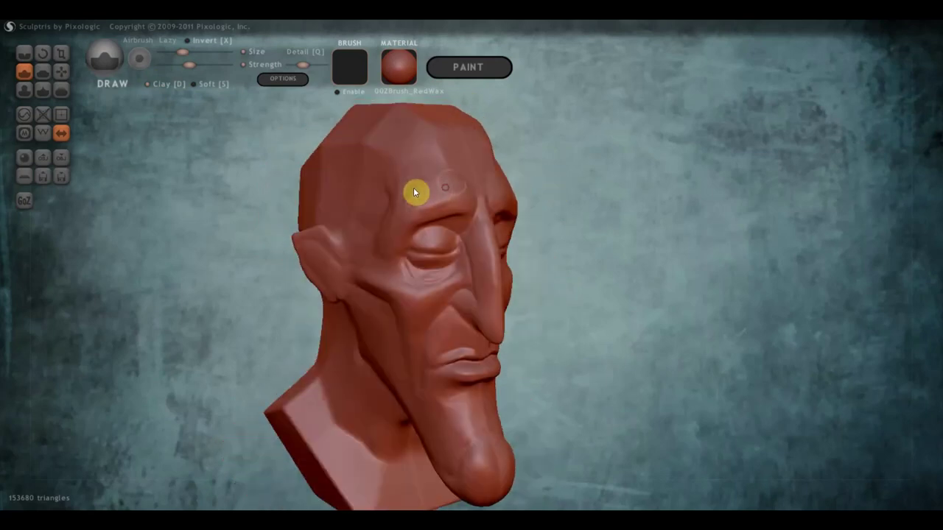
click(35, 71)
Flatten the brow above the left eye, including a small spot on the left brow.
scroll(426, 234, up, 3)
right_drag(428, 233, 454, 224)
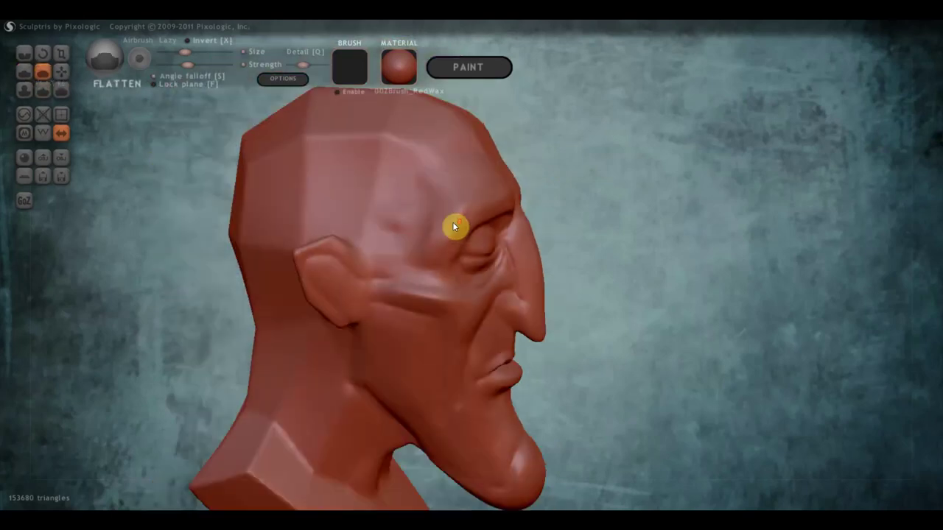
scroll(461, 208, down, 2)
scroll(457, 223, down, 2)
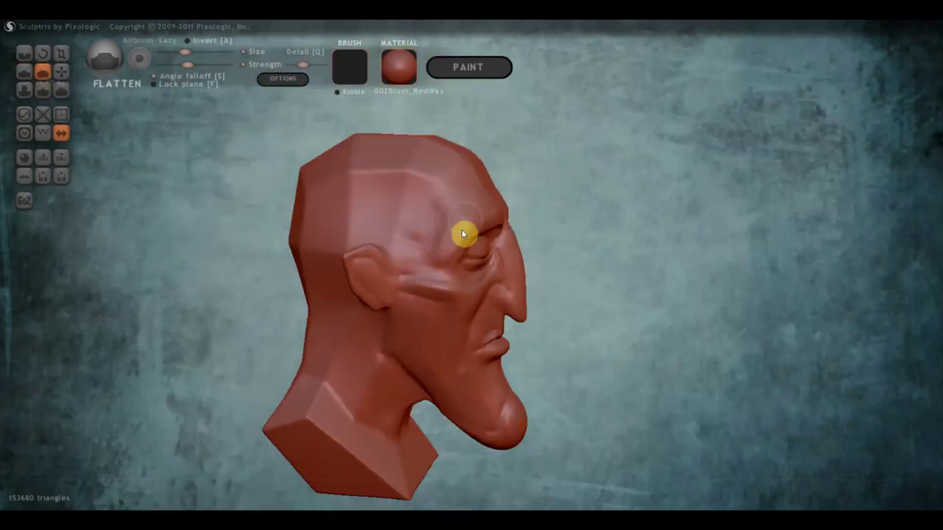
mouse_move(448, 258)
right_down()
mouse_move(410, 249)
mouse_move(420, 263)
right_up()
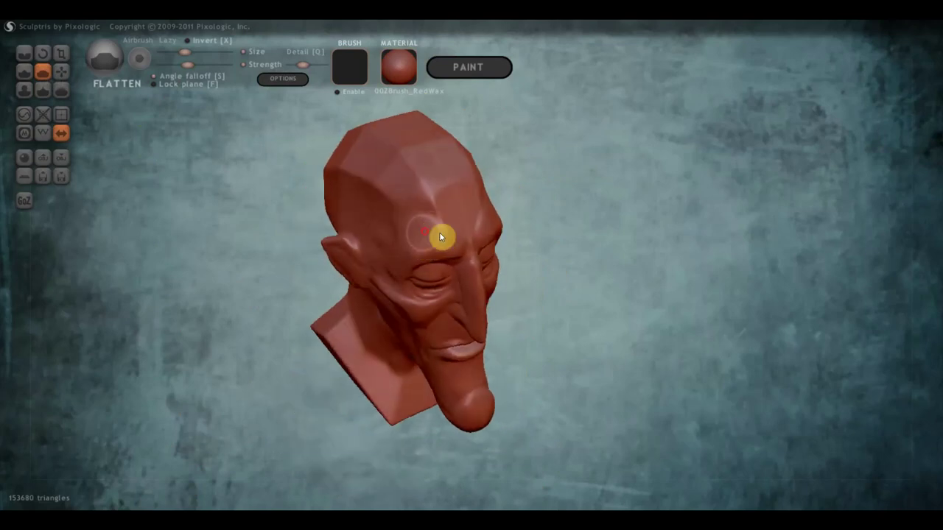
right_drag(439, 235, 354, 148)
scroll(402, 202, up, 3)
mouse_move(402, 202)
right_down()
mouse_move(461, 221)
mouse_move(466, 277)
mouse_move(415, 268)
mouse_move(419, 280)
right_up()
scroll(400, 258, up, 2)
mouse_move(420, 280)
mouse_down()
mouse_move(352, 291)
mouse_move(406, 274)
mouse_move(326, 301)
mouse_move(386, 272)
mouse_move(319, 317)
mouse_move(313, 349)
mouse_move(351, 273)
mouse_move(409, 275)
mouse_move(333, 292)
mouse_move(411, 285)
mouse_move(382, 270)
mouse_move(410, 274)
mouse_move(361, 270)
mouse_move(415, 270)
mouse_move(405, 266)
mouse_up()
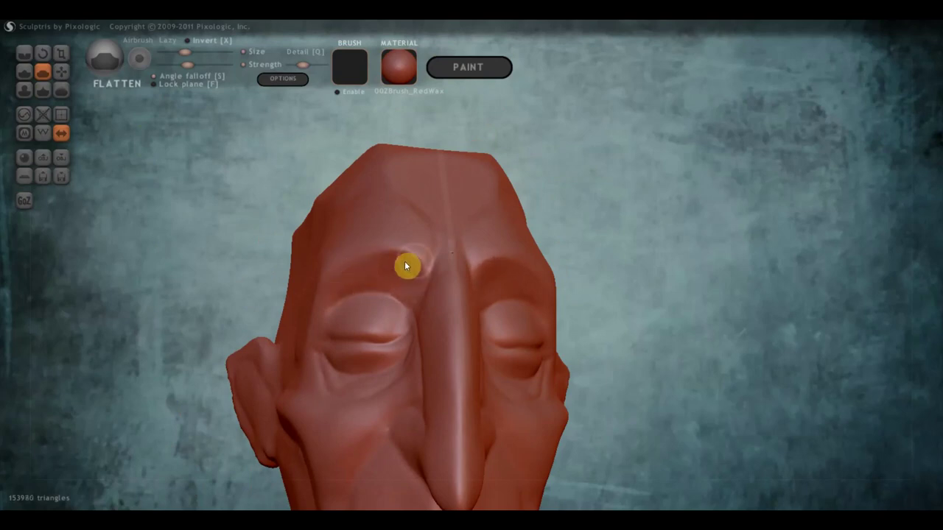
click(335, 284)
Inspect the flattened brow from front, three-quarter and side-profile views.
scroll(347, 285, down, 3)
scroll(437, 260, down, 3)
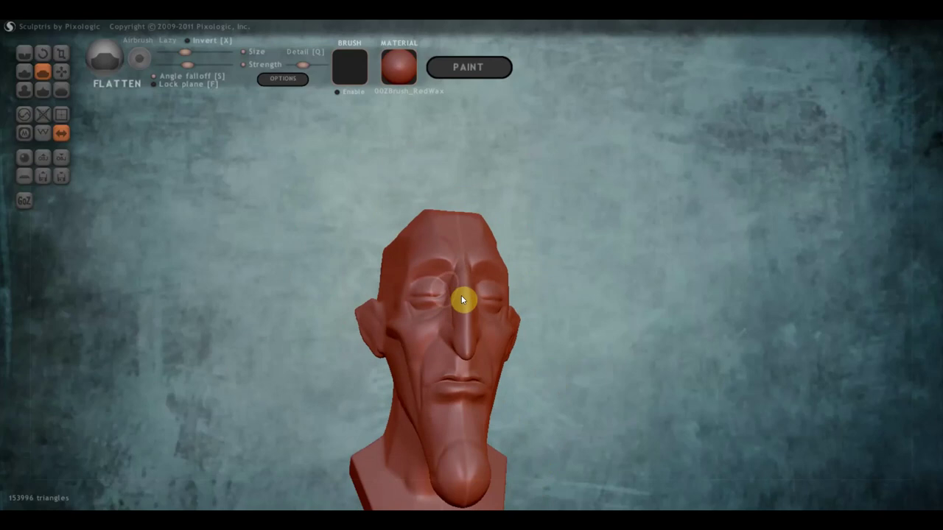
scroll(461, 296, down, 2)
right_drag(434, 329, 442, 322)
drag(556, 288, 545, 235)
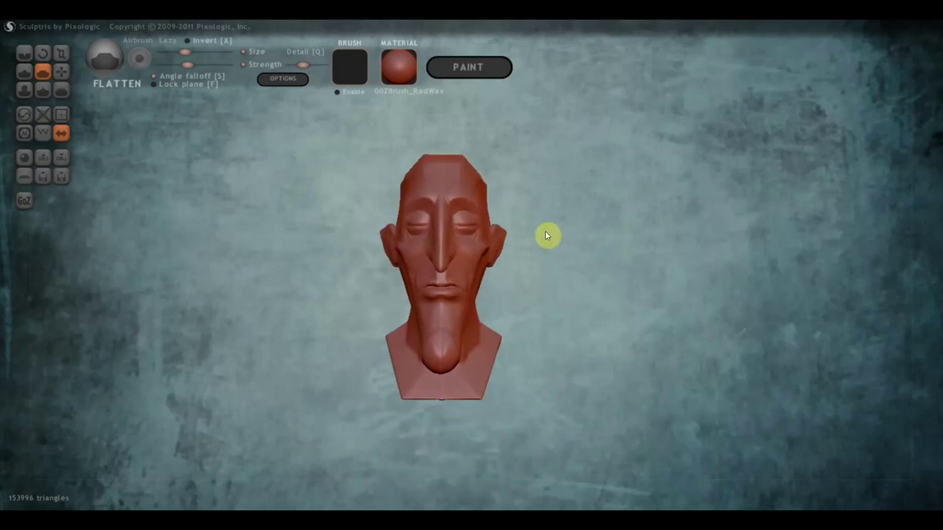
scroll(544, 240, up, 3)
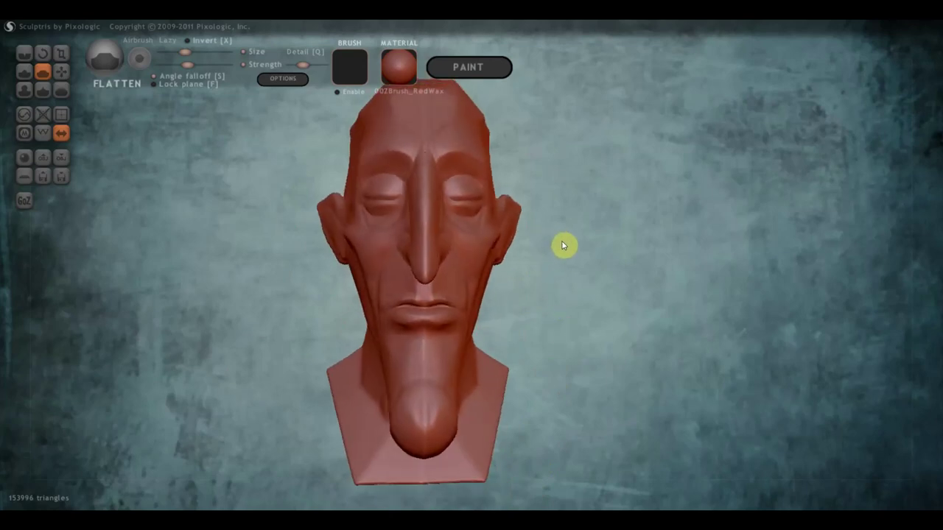
mouse_move(508, 301)
mouse_down()
mouse_move(685, 305)
mouse_move(670, 301)
mouse_move(614, 333)
mouse_up()
scroll(612, 333, down, 3)
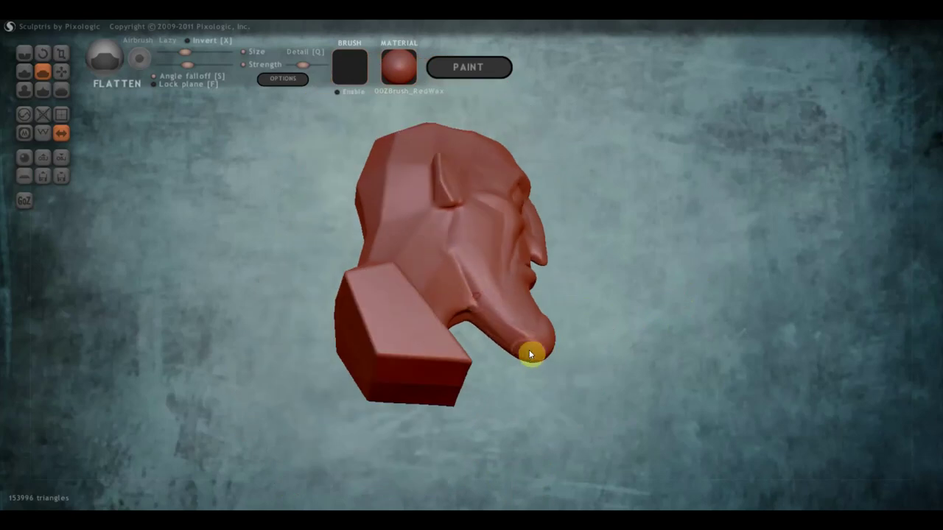
drag(521, 344, 472, 398)
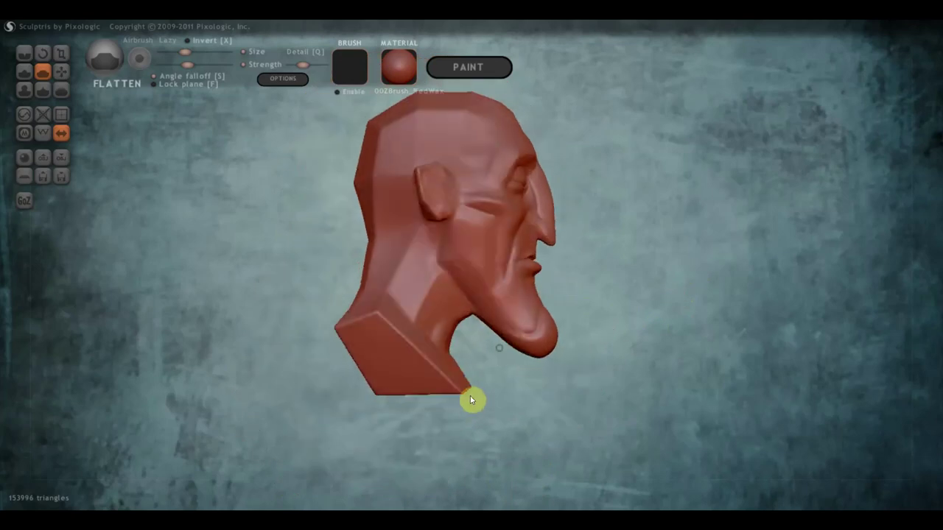
mouse_move(504, 372)
mouse_down()
mouse_move(432, 368)
mouse_move(456, 364)
mouse_up()
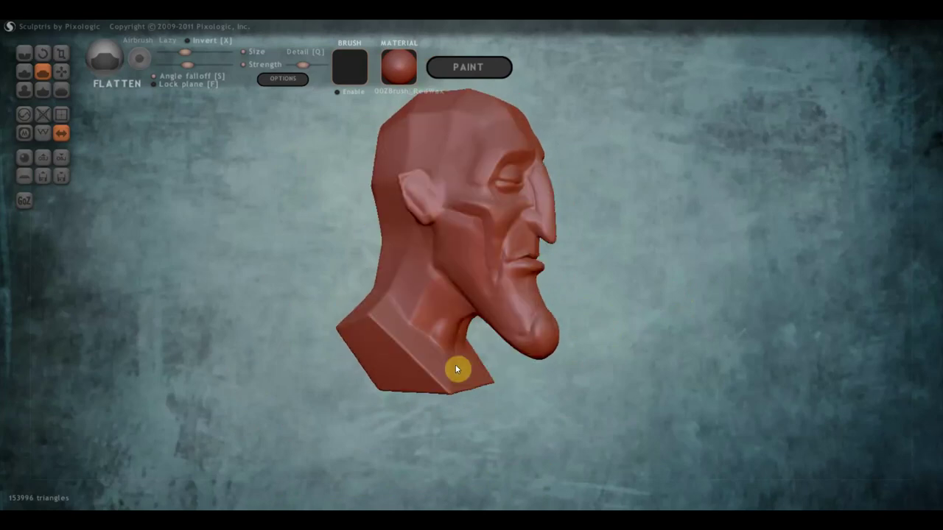
Carve a groove into the cheek beside the ear using the Draw brush with Clay off.
click(32, 77)
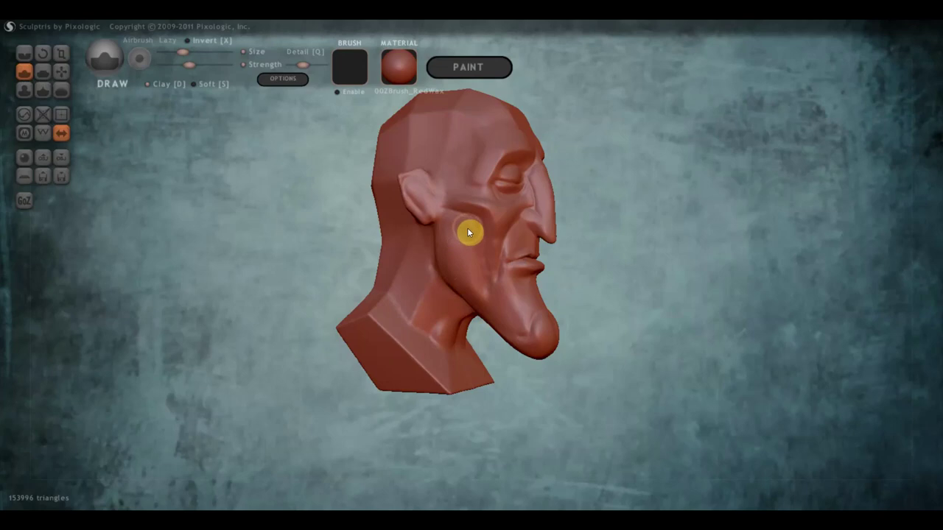
right_drag(485, 289, 355, 298)
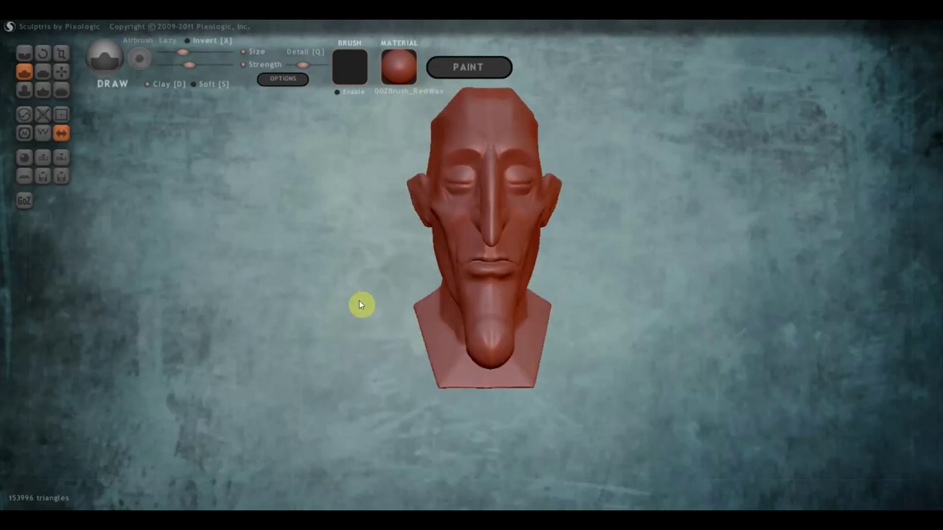
mouse_move(413, 253)
right_down()
mouse_move(445, 303)
mouse_move(512, 286)
mouse_move(449, 274)
mouse_move(485, 258)
mouse_move(476, 238)
mouse_move(508, 231)
mouse_move(493, 226)
right_up()
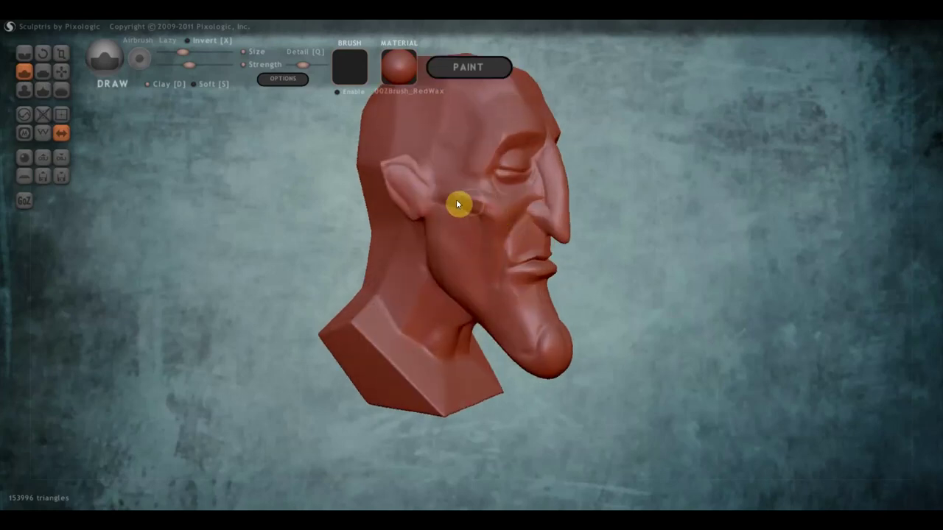
click(147, 84)
drag(499, 210, 446, 194)
mouse_move(511, 213)
right_down()
mouse_move(381, 231)
mouse_move(391, 213)
mouse_move(510, 217)
mouse_move(476, 216)
right_up()
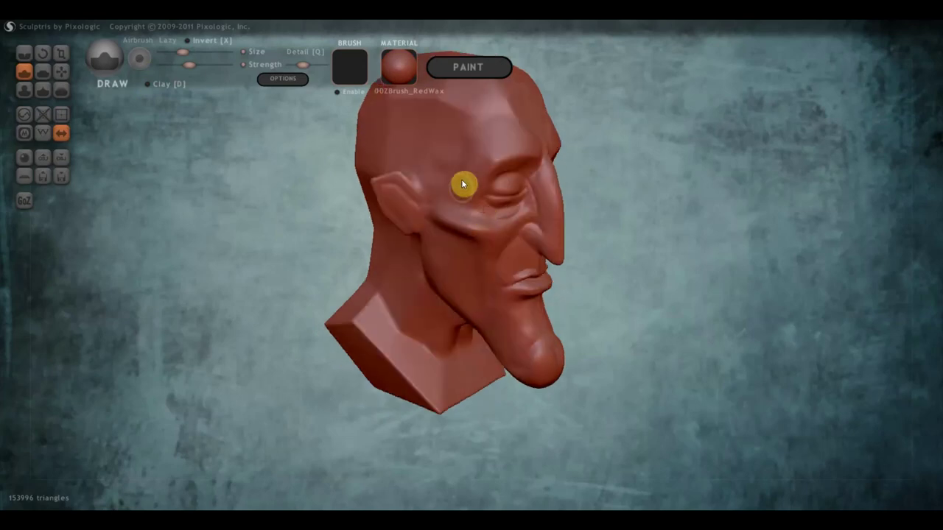
right_drag(434, 185, 333, 155)
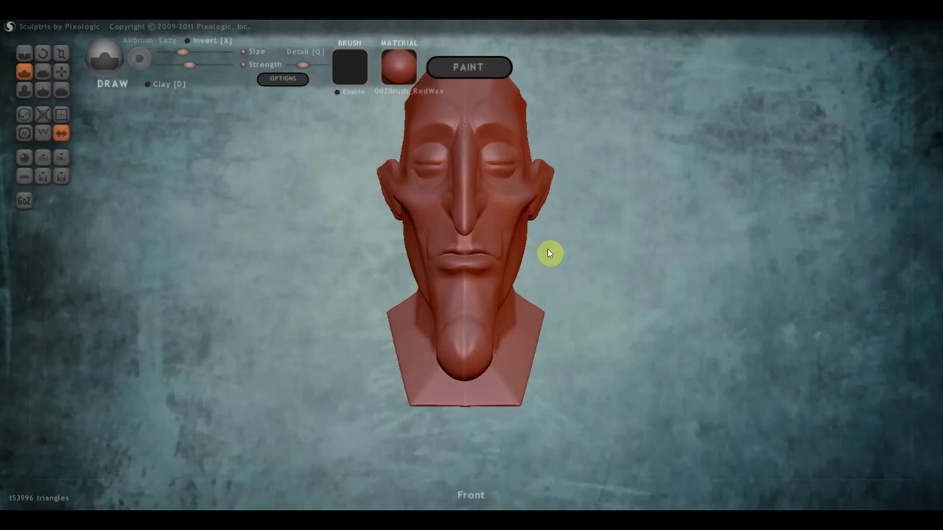
Drag the left jaw toward the chin with Grab, checking it from profile and front.
click(61, 71)
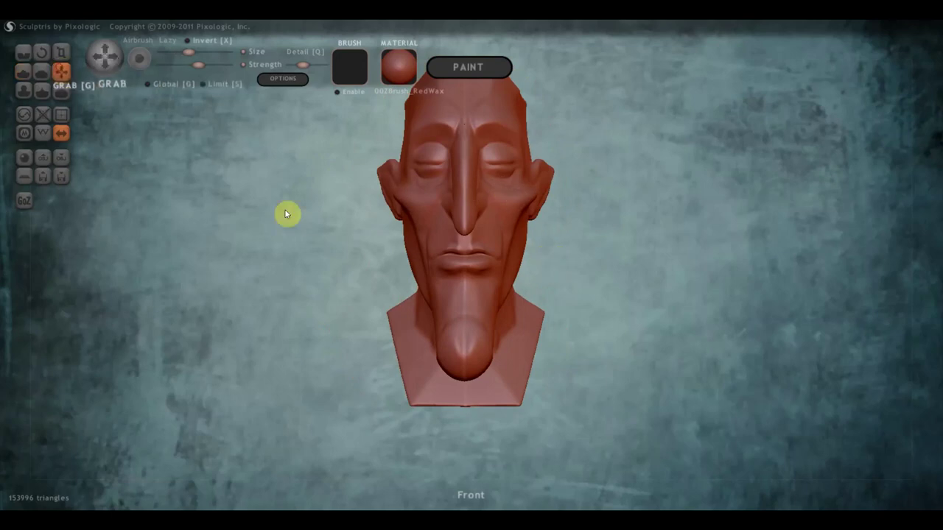
mouse_move(286, 213)
right_down()
mouse_move(373, 244)
mouse_move(411, 246)
mouse_move(388, 238)
right_up()
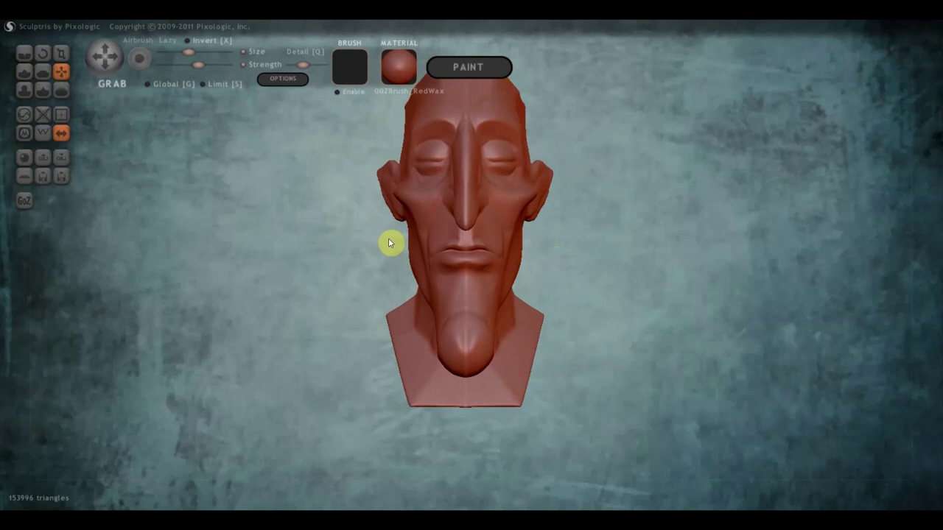
mouse_move(429, 261)
mouse_down()
mouse_move(423, 255)
mouse_move(430, 313)
mouse_up()
mouse_move(482, 316)
right_down()
mouse_move(415, 326)
mouse_move(337, 318)
mouse_move(345, 322)
right_up()
mouse_move(627, 251)
right_down()
mouse_move(650, 307)
mouse_move(627, 322)
right_up()
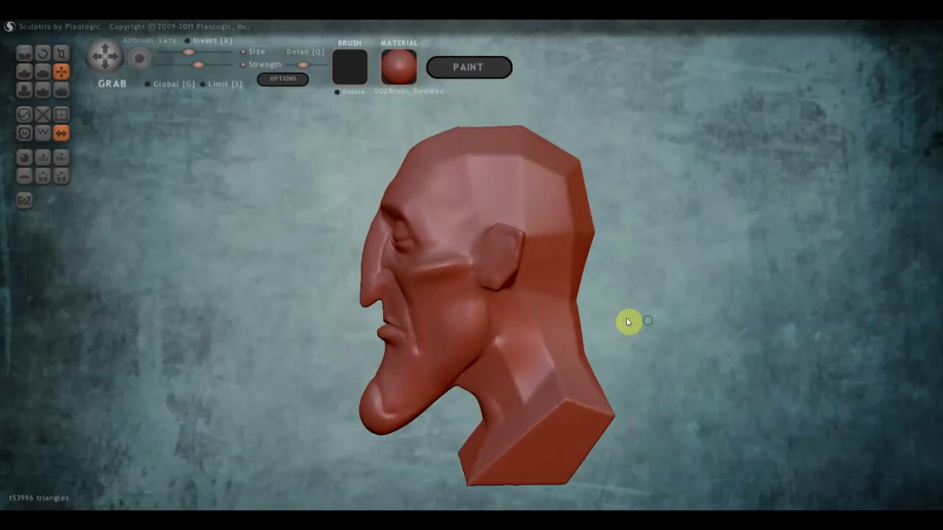
right_drag(569, 343, 708, 342)
mouse_move(708, 342)
middle_down()
mouse_move(667, 307)
mouse_move(660, 326)
mouse_move(630, 293)
middle_up()
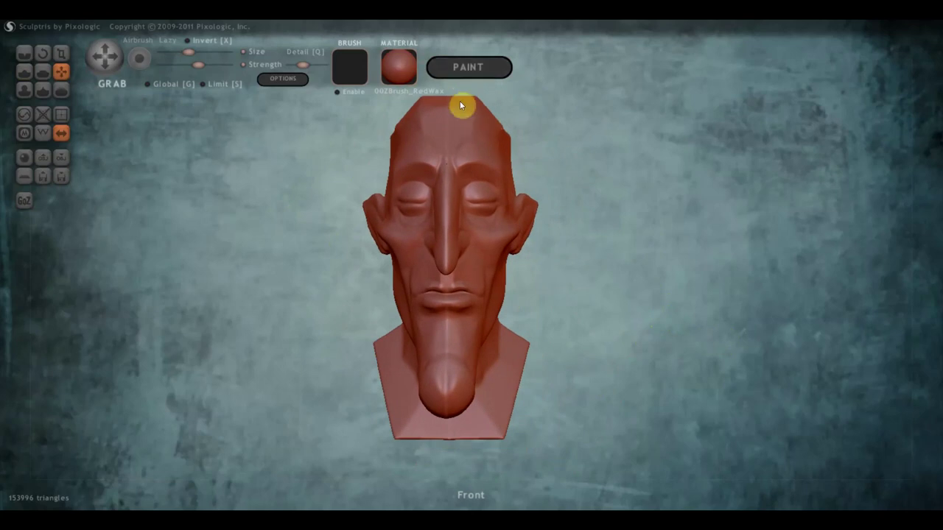
mouse_move(569, 243)
mouse_down()
mouse_move(590, 344)
mouse_move(717, 289)
mouse_move(687, 270)
mouse_move(751, 263)
mouse_move(756, 253)
mouse_up()
Select the Crease brush, raise its size and strength, and turn to a side view.
click(17, 56)
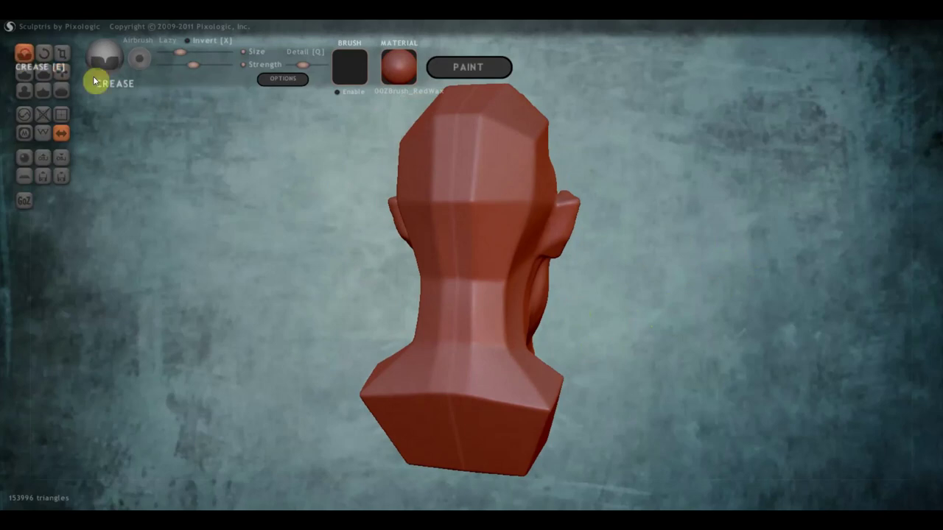
scroll(671, 207, up, 3)
drag(671, 207, 598, 199)
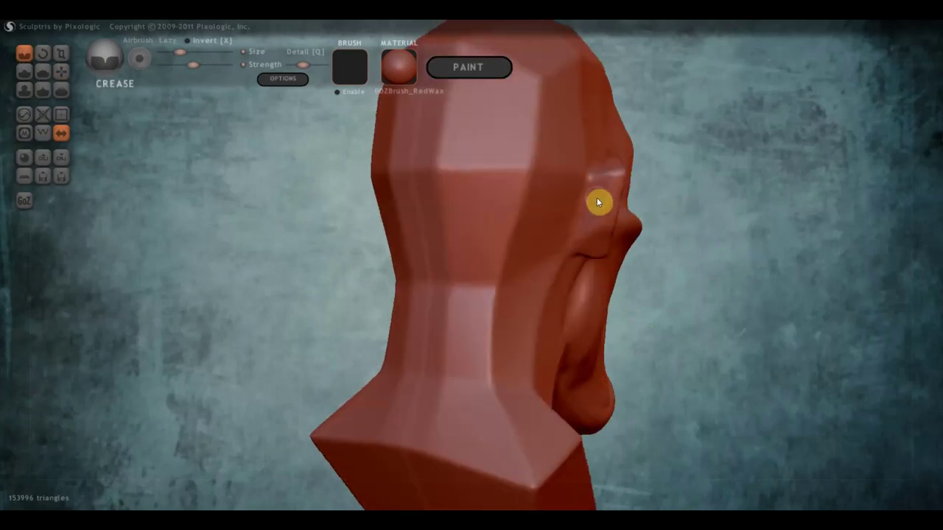
click(192, 52)
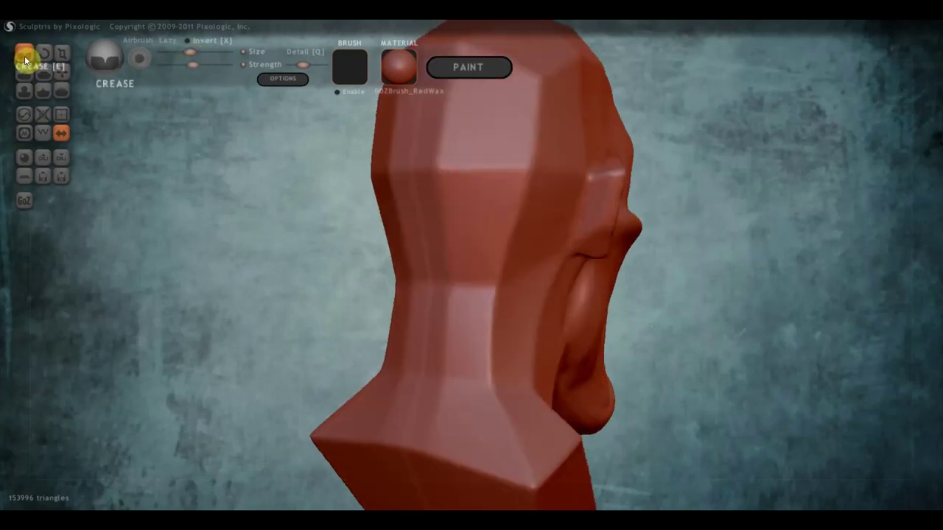
click(200, 65)
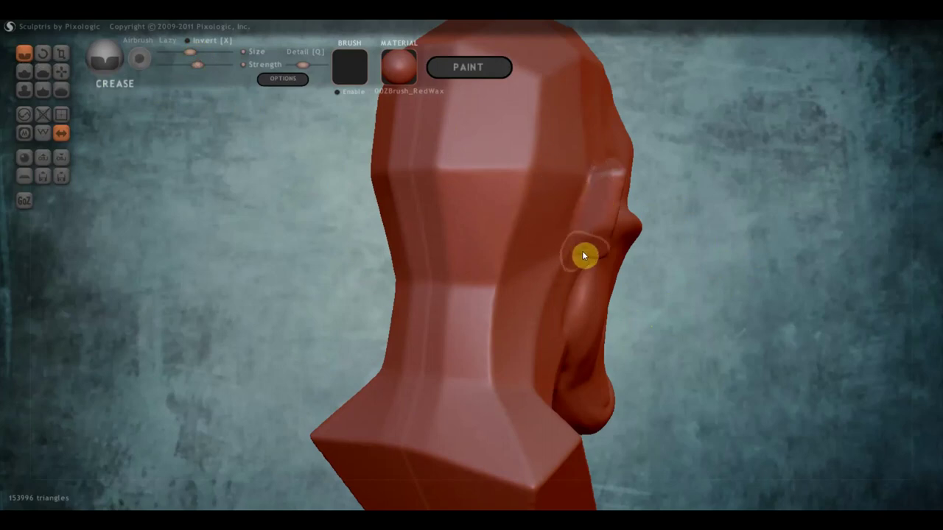
right_drag(584, 255, 526, 274)
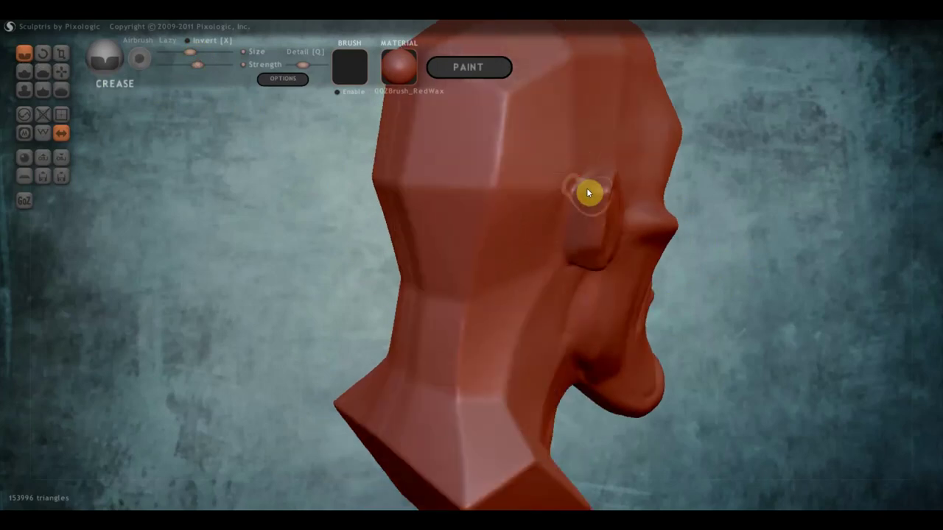
Carve and deepen creases outlining the top and rim of the ear.
mouse_move(588, 193)
mouse_down()
mouse_move(585, 243)
mouse_move(599, 183)
mouse_move(594, 273)
mouse_up()
mouse_move(586, 251)
right_down()
mouse_move(505, 234)
mouse_move(597, 223)
mouse_move(598, 212)
right_up()
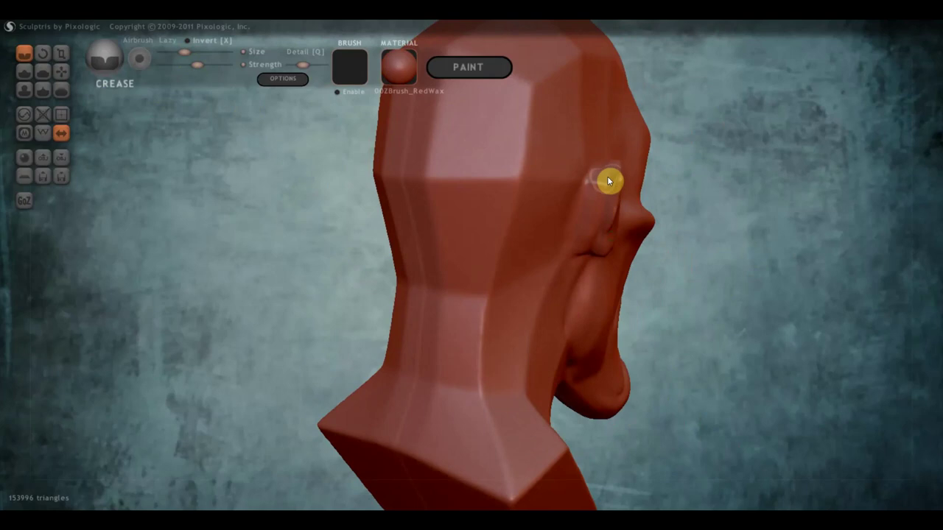
drag(608, 181, 573, 264)
drag(574, 218, 585, 260)
mouse_move(554, 225)
right_down()
mouse_move(385, 217)
mouse_move(452, 189)
right_up()
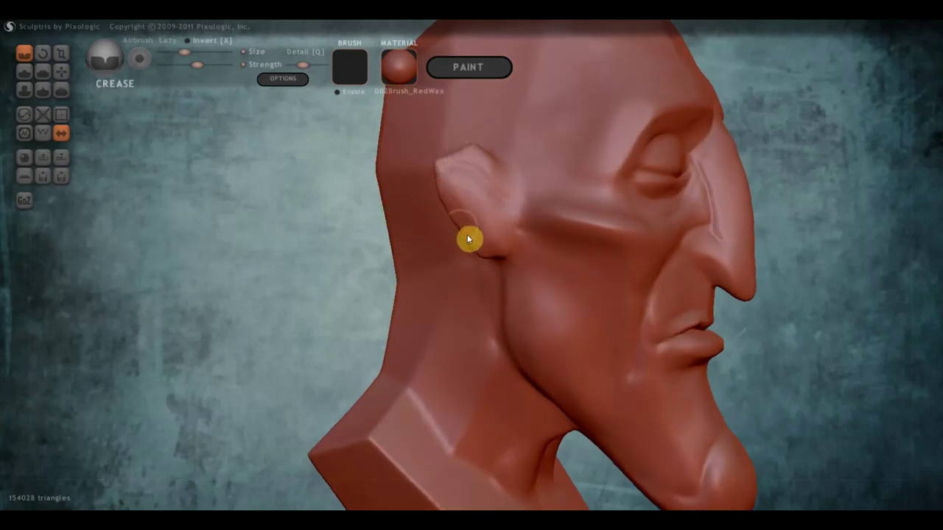
Pull the upper ear rim taller, rounder and slightly backward with Grab.
click(61, 72)
scroll(352, 140, down, 2)
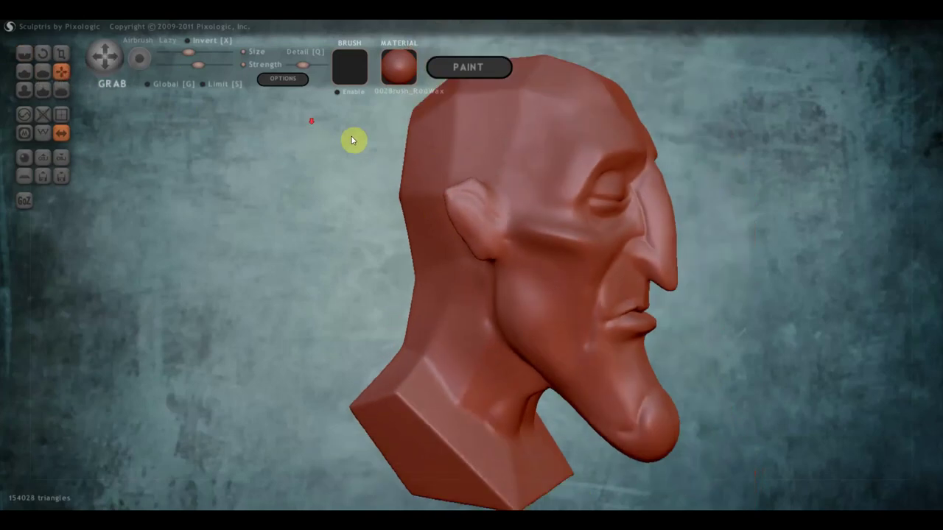
scroll(451, 182, up, 2)
drag(459, 159, 452, 147)
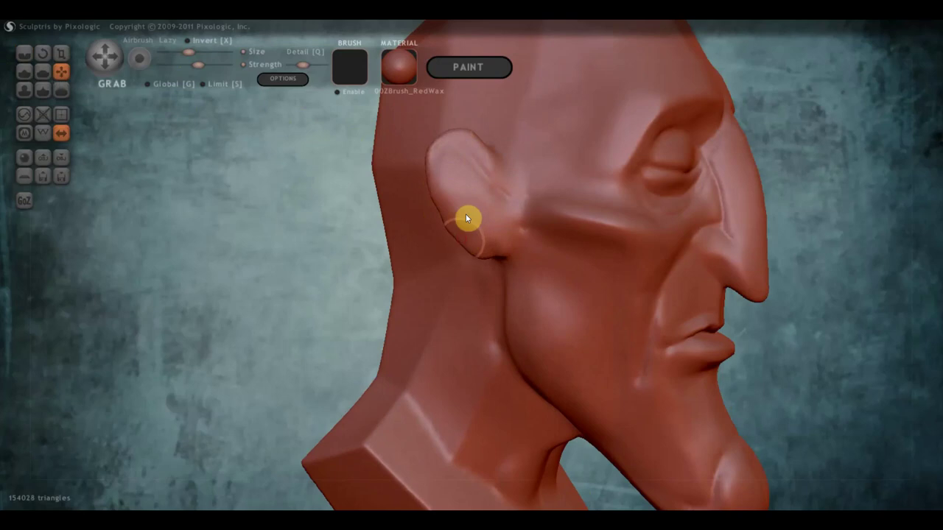
drag(476, 149, 438, 147)
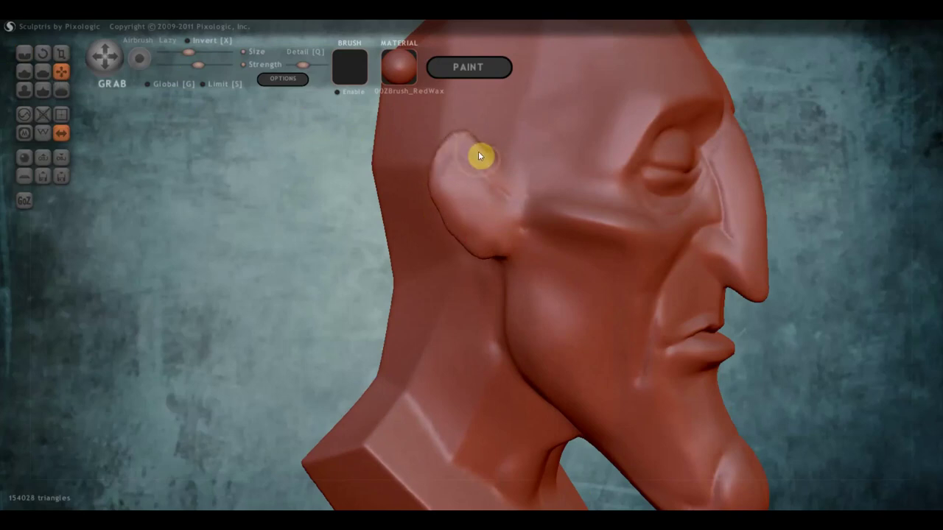
right_drag(476, 154, 496, 177)
mouse_move(417, 179)
right_down()
mouse_move(674, 236)
mouse_move(742, 194)
right_up()
drag(543, 188, 551, 187)
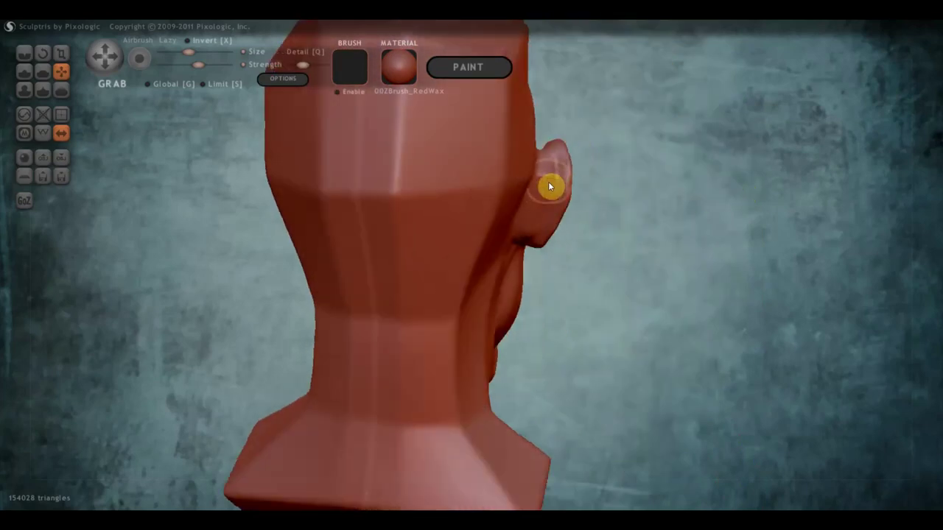
Enlarge the Grab size, lift the back of the skull and hollow the back of the neck.
scroll(551, 185, down, 4)
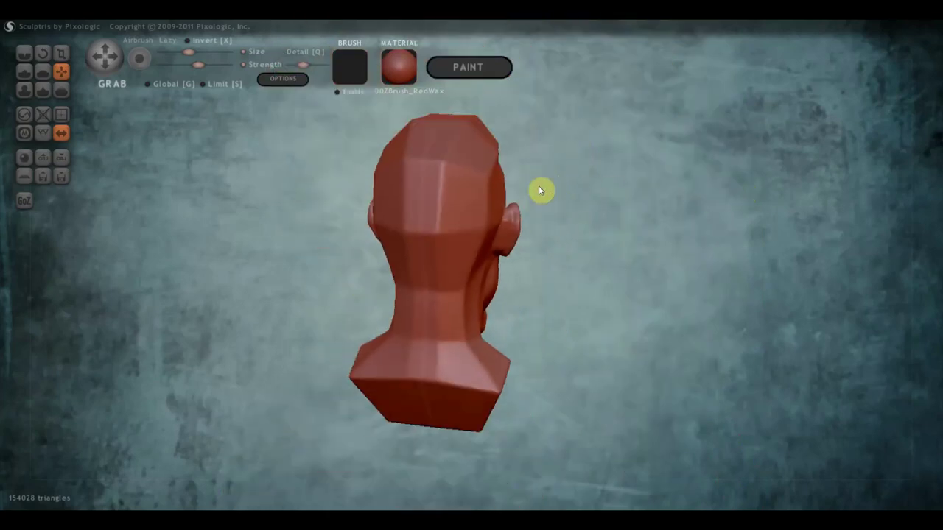
drag(189, 52, 198, 51)
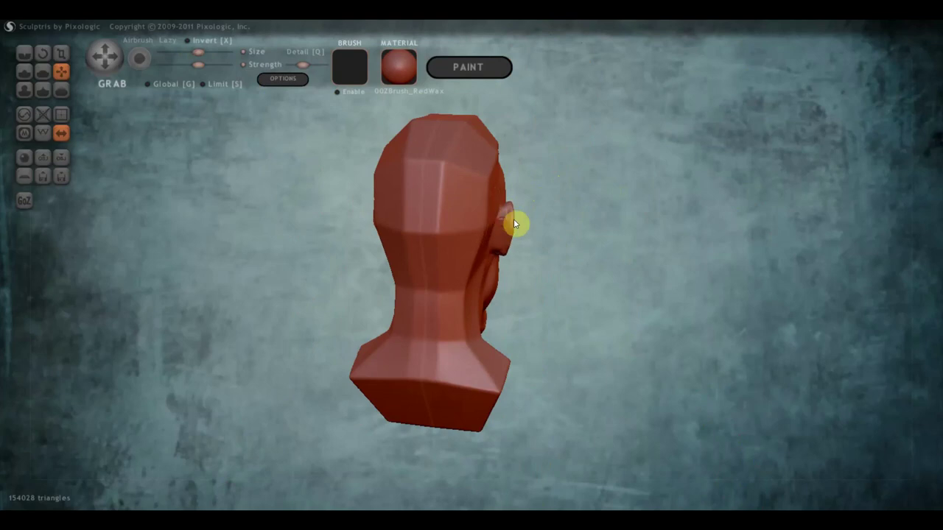
right_drag(513, 221, 187, 193)
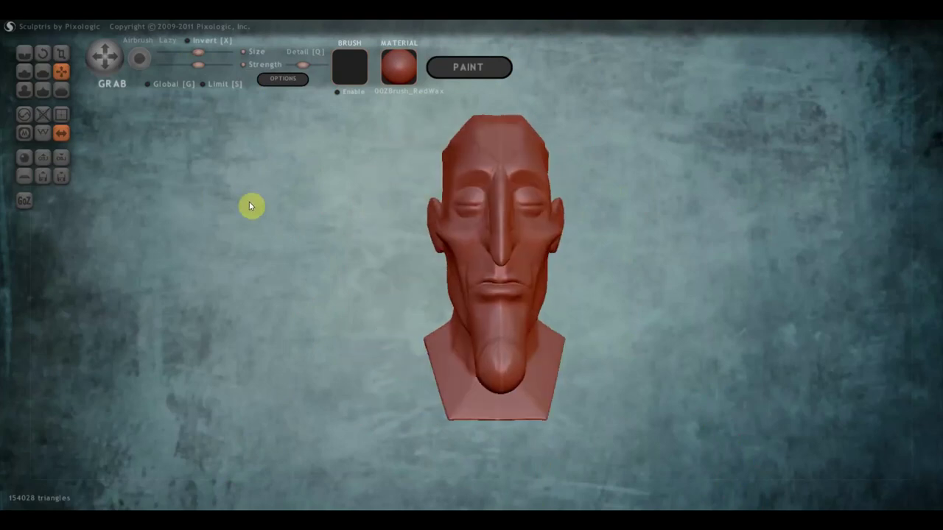
right_drag(250, 206, 361, 210)
scroll(416, 219, down, 2)
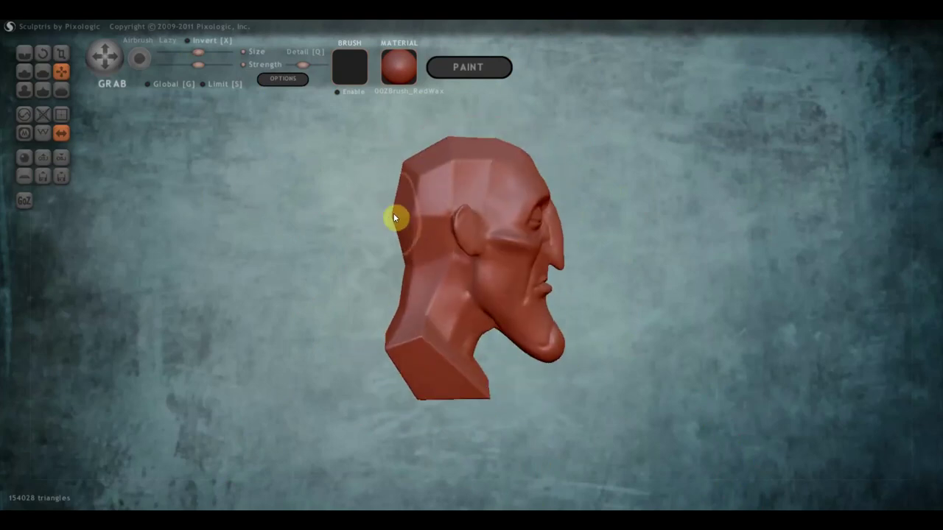
mouse_move(403, 217)
mouse_down()
mouse_move(412, 162)
mouse_move(420, 170)
mouse_move(410, 196)
mouse_move(406, 179)
mouse_move(457, 147)
mouse_move(411, 263)
mouse_up()
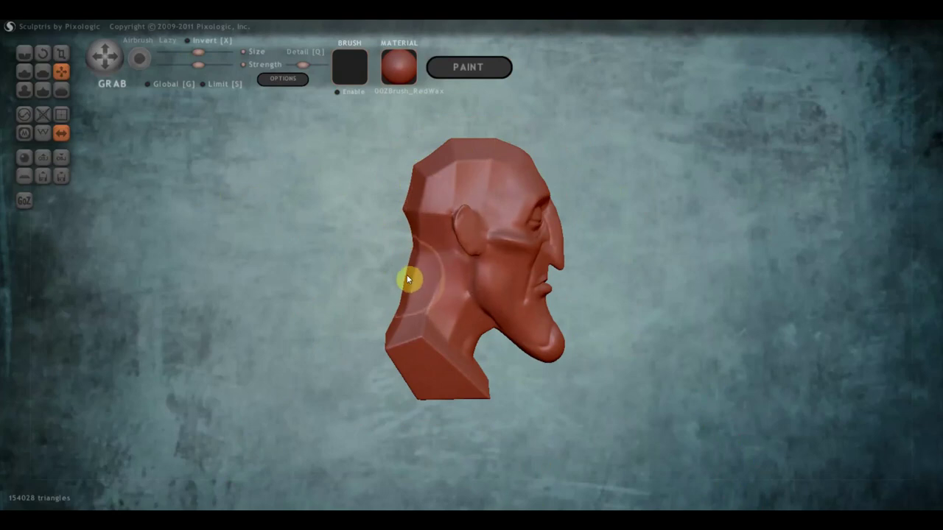
mouse_move(410, 278)
mouse_down()
mouse_move(404, 327)
mouse_move(391, 343)
mouse_up()
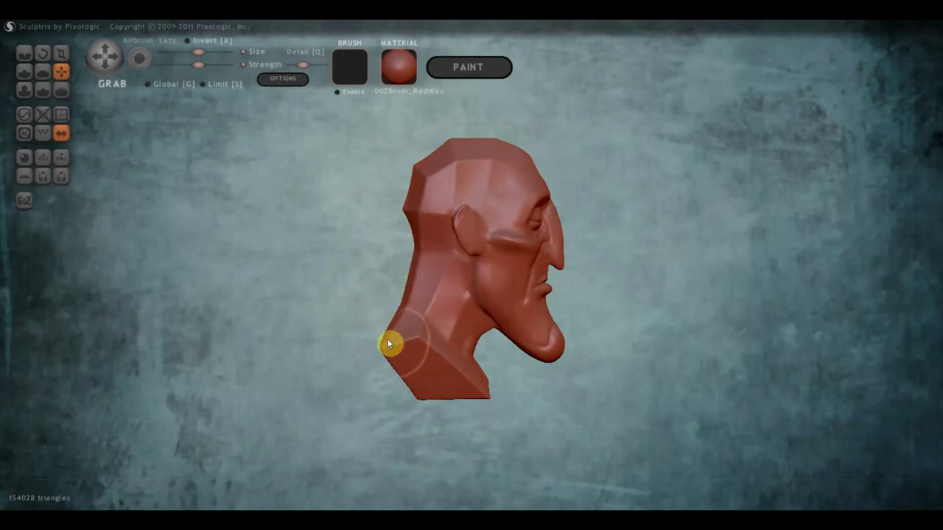
Switch to Grab with a smaller size and nudge the shape of the chin.
click(25, 53)
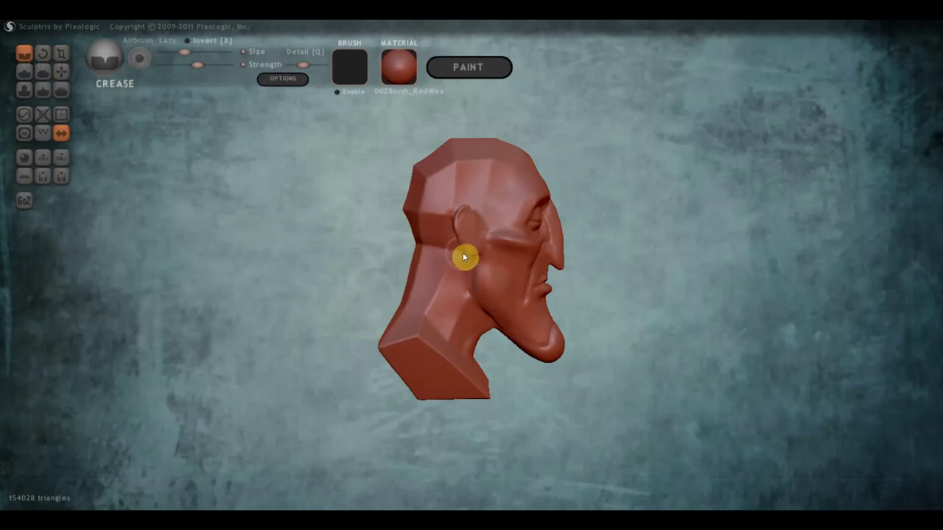
drag(575, 285, 607, 279)
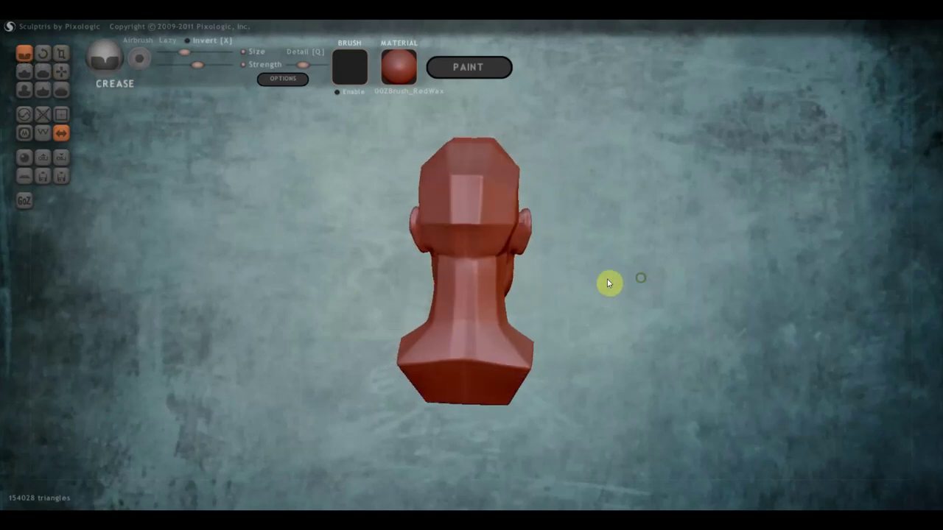
drag(495, 266, 173, 233)
scroll(454, 233, up, 3)
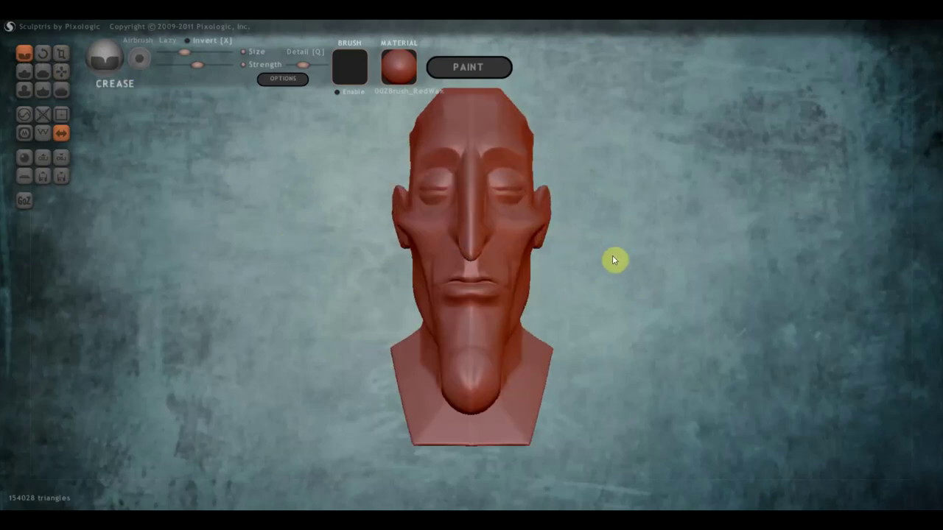
mouse_move(543, 322)
mouse_down()
mouse_move(552, 347)
mouse_move(521, 316)
mouse_up()
click(61, 71)
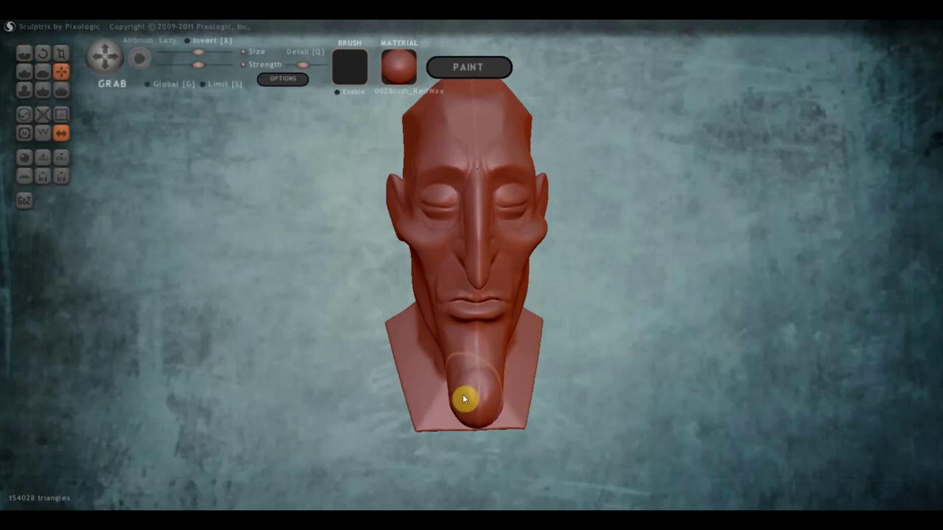
drag(198, 52, 189, 52)
drag(452, 405, 455, 400)
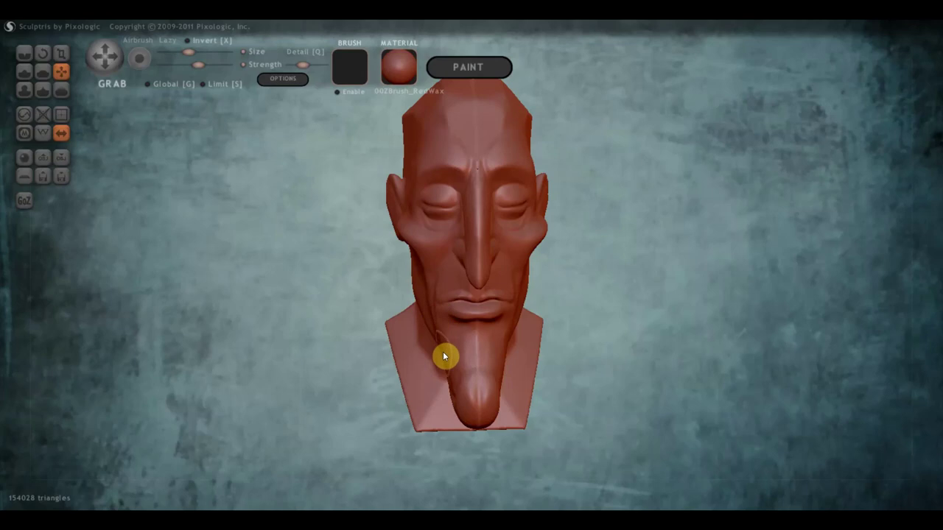
Pull the chin tip down into a lower, more pointed shape.
mouse_move(492, 353)
right_down()
mouse_move(485, 320)
mouse_move(385, 325)
right_up()
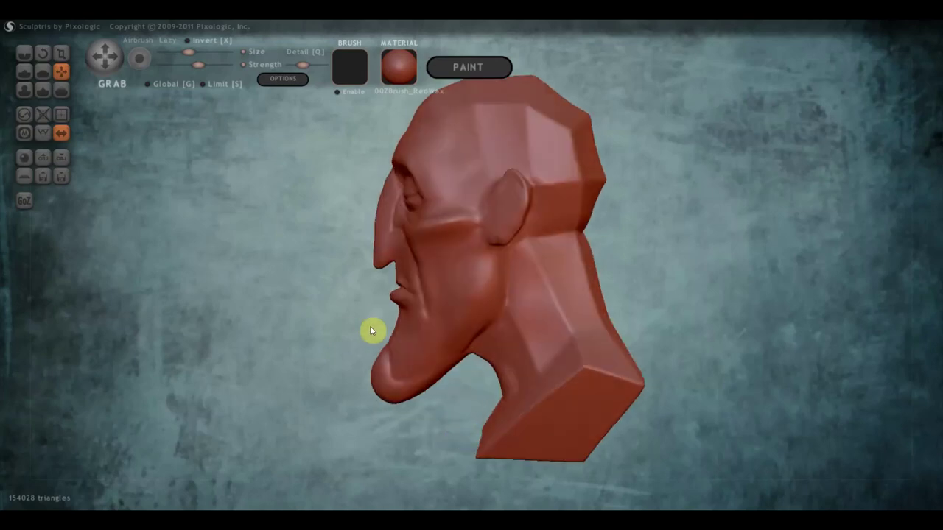
scroll(385, 325, down, 2)
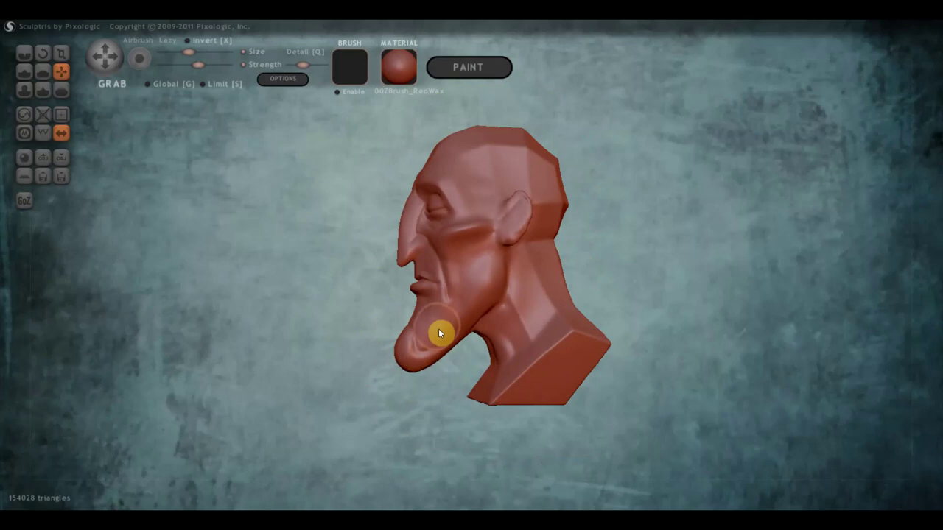
scroll(435, 335, down, 2)
scroll(427, 329, down, 1)
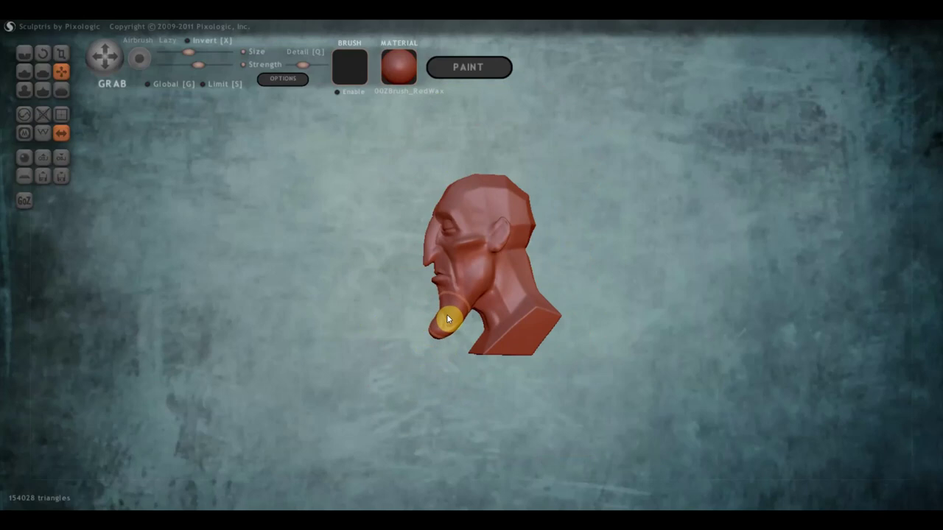
mouse_move(439, 330)
mouse_down()
mouse_move(443, 346)
mouse_move(488, 293)
mouse_up()
mouse_move(488, 290)
right_down()
mouse_move(490, 314)
mouse_move(641, 322)
mouse_move(625, 317)
right_up()
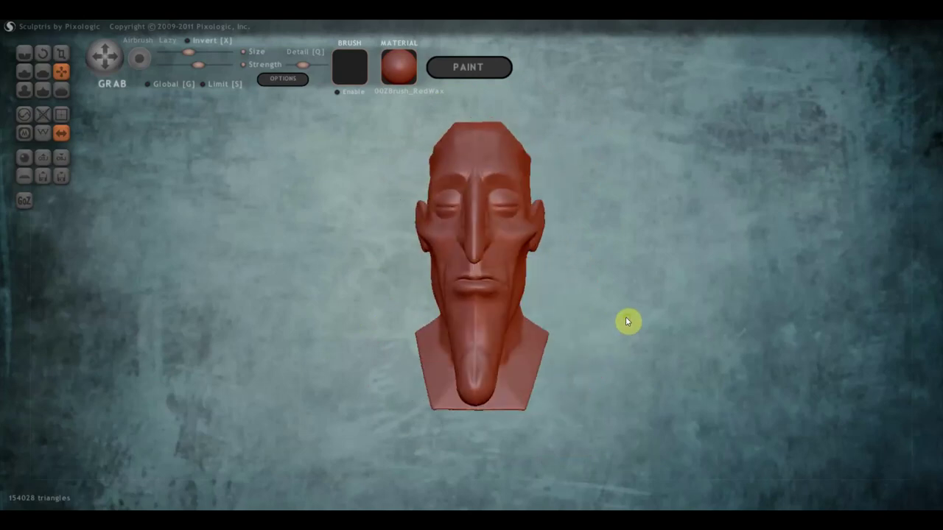
Extend the chin downward into a pointed tip with the Draw brush.
click(26, 71)
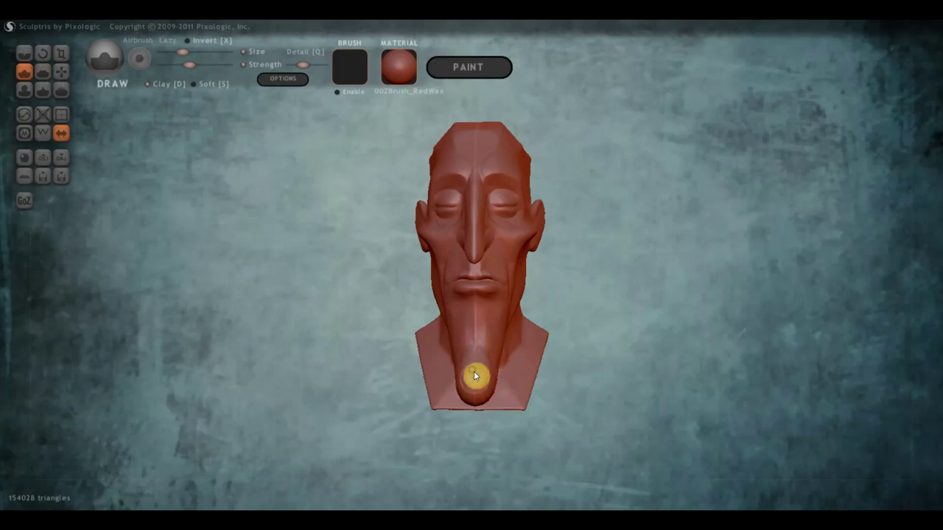
right_drag(468, 378, 528, 370)
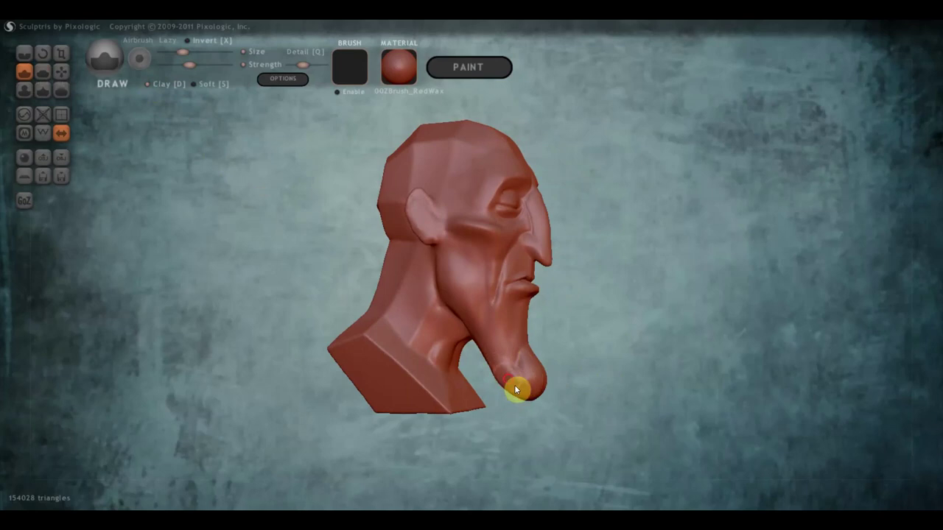
mouse_move(498, 366)
mouse_down()
mouse_move(526, 393)
mouse_move(505, 375)
mouse_up()
scroll(508, 295, up, 2)
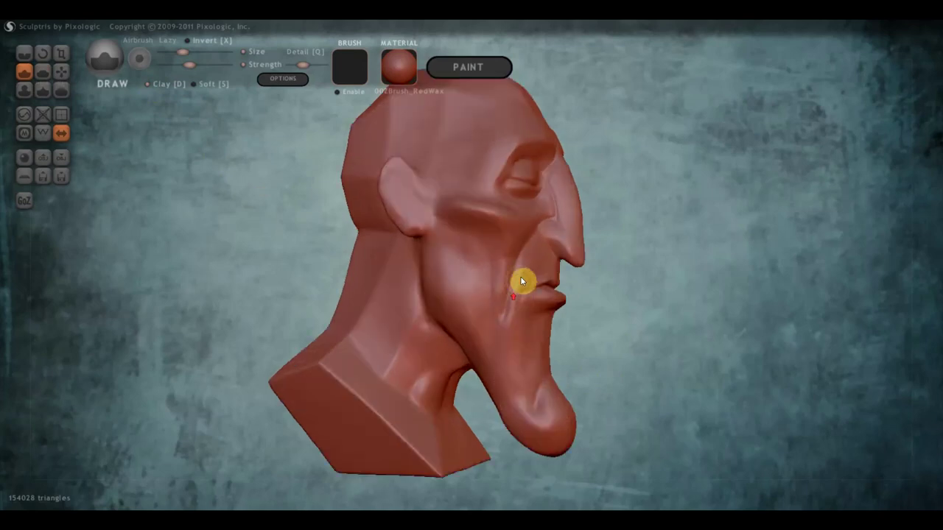
scroll(520, 276, up, 2)
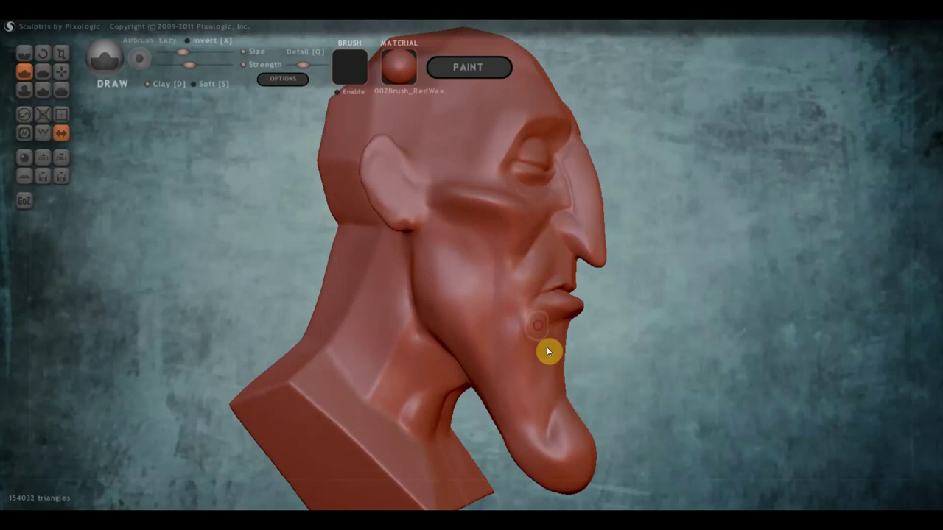
right_drag(520, 343, 469, 341)
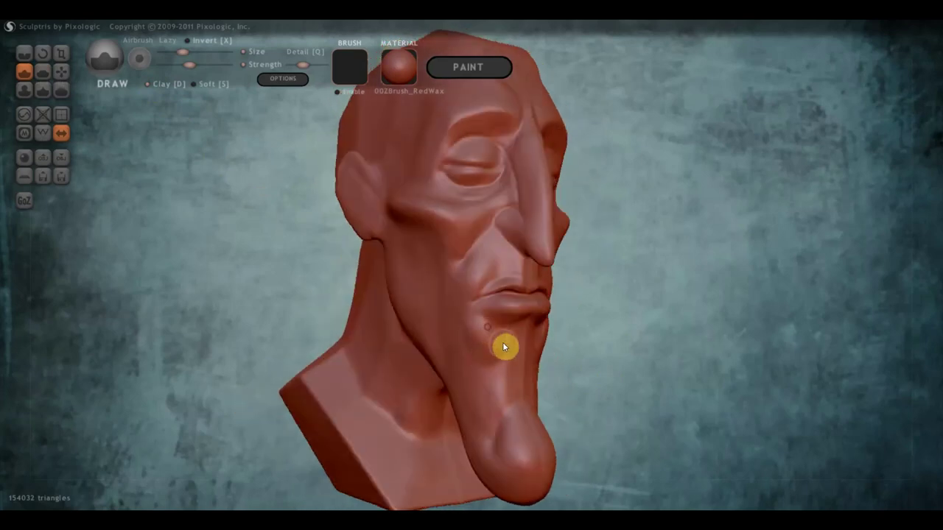
right_drag(518, 341, 335, 199)
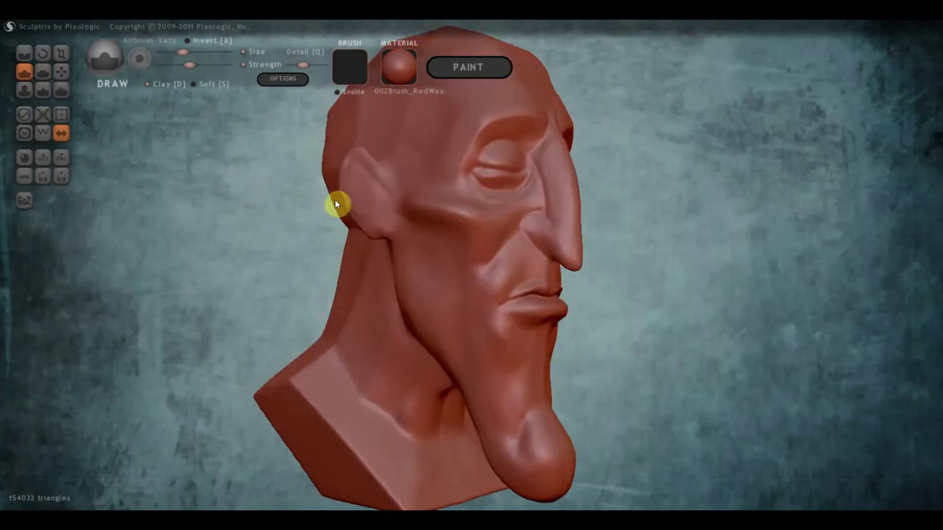
Carve creases from beside the nose and the mouth corner down the cheek.
key(c)
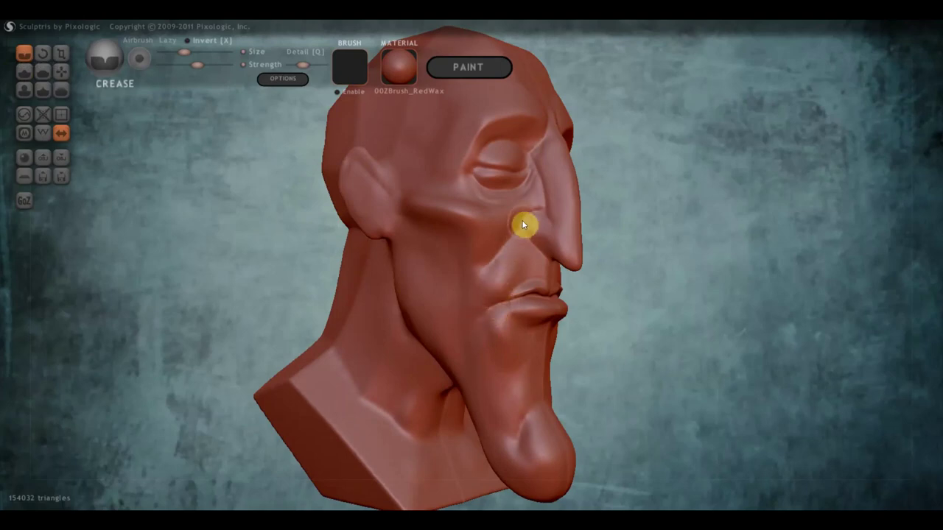
drag(521, 223, 480, 266)
drag(474, 318, 473, 364)
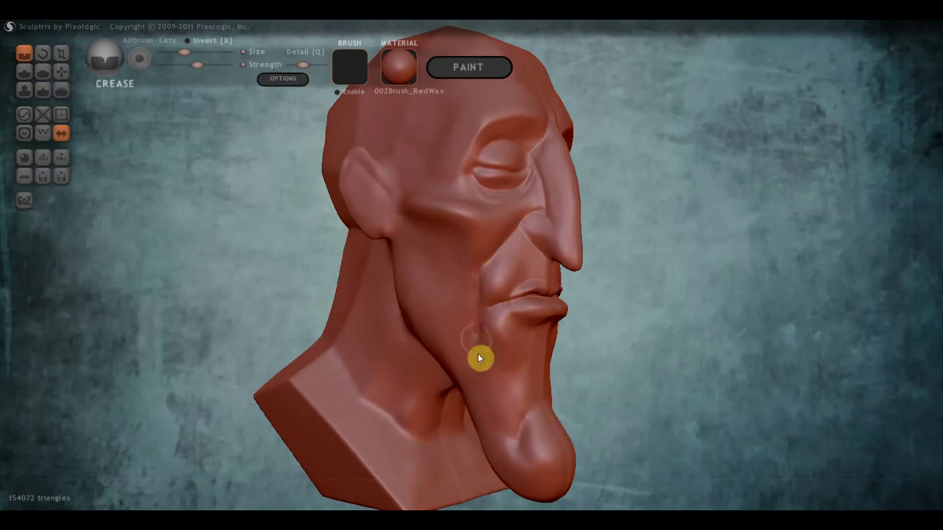
right_drag(479, 350, 442, 350)
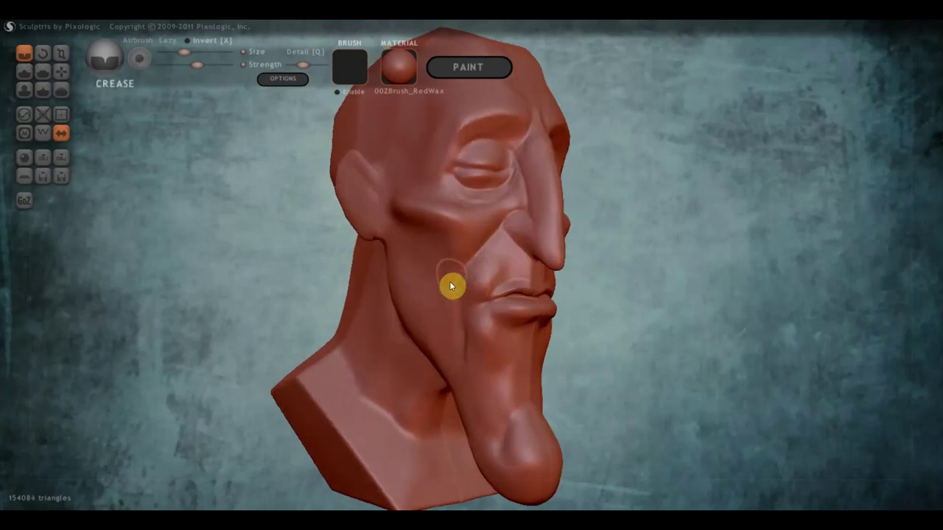
drag(445, 235, 449, 305)
drag(447, 247, 454, 318)
mouse_move(451, 299)
right_down()
mouse_move(370, 301)
mouse_move(462, 300)
mouse_move(397, 273)
right_up()
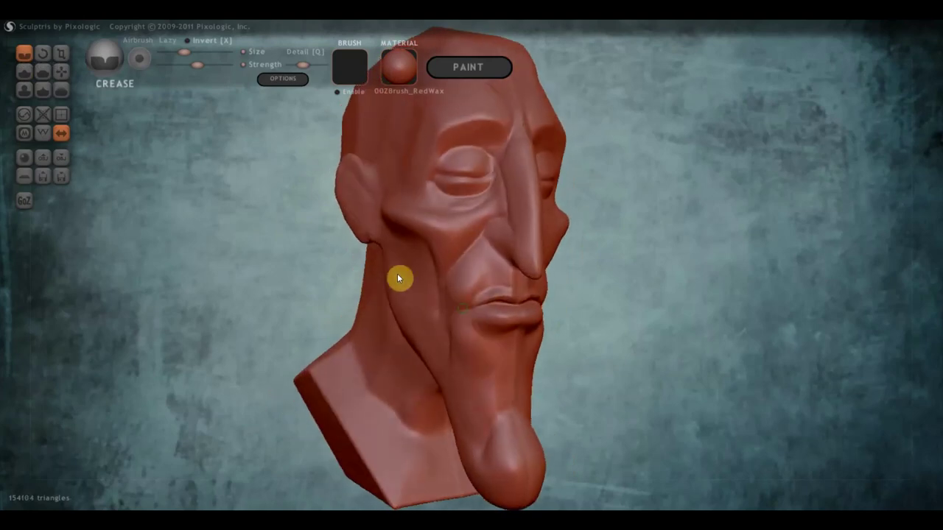
Flatten the area near the mouth and smooth the vertical crease along the chin and jaw.
click(44, 72)
mouse_move(44, 69)
right_down()
mouse_move(339, 339)
mouse_move(482, 423)
mouse_move(459, 459)
mouse_move(529, 359)
mouse_move(513, 322)
mouse_move(514, 352)
right_up()
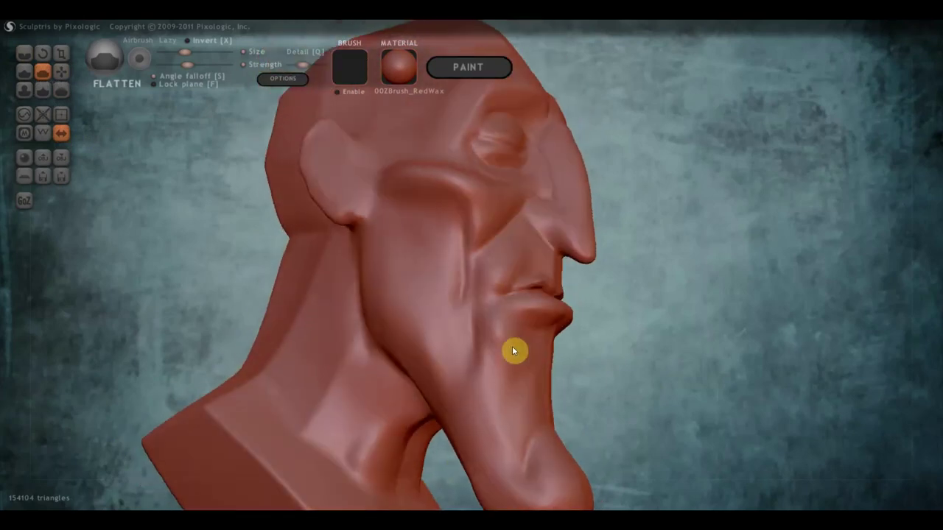
mouse_move(509, 265)
mouse_down()
mouse_move(487, 279)
mouse_move(478, 269)
mouse_move(514, 263)
mouse_move(475, 267)
mouse_move(506, 265)
mouse_move(497, 272)
mouse_move(508, 358)
mouse_move(478, 331)
mouse_move(476, 360)
mouse_move(467, 361)
mouse_move(486, 353)
mouse_move(499, 322)
mouse_move(480, 368)
mouse_up()
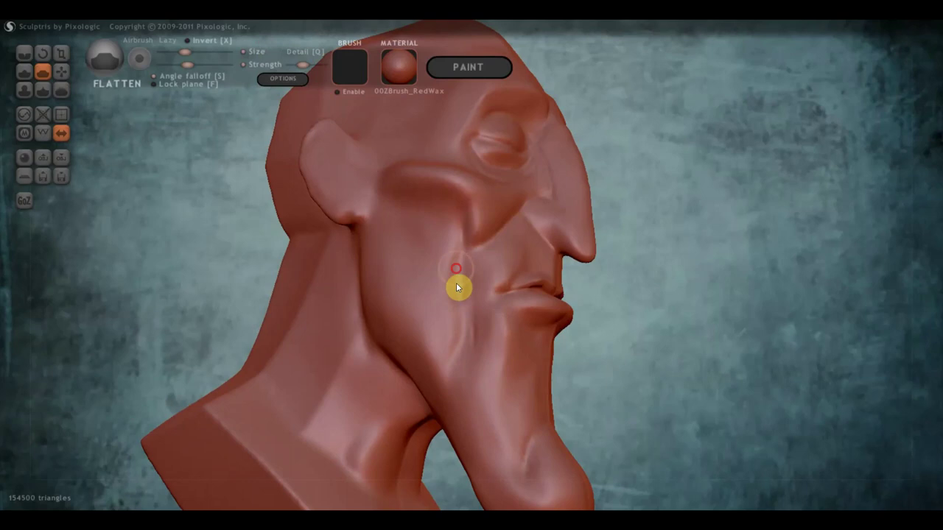
mouse_move(457, 287)
mouse_down()
mouse_move(462, 263)
mouse_move(472, 339)
mouse_move(453, 374)
mouse_move(462, 367)
mouse_up()
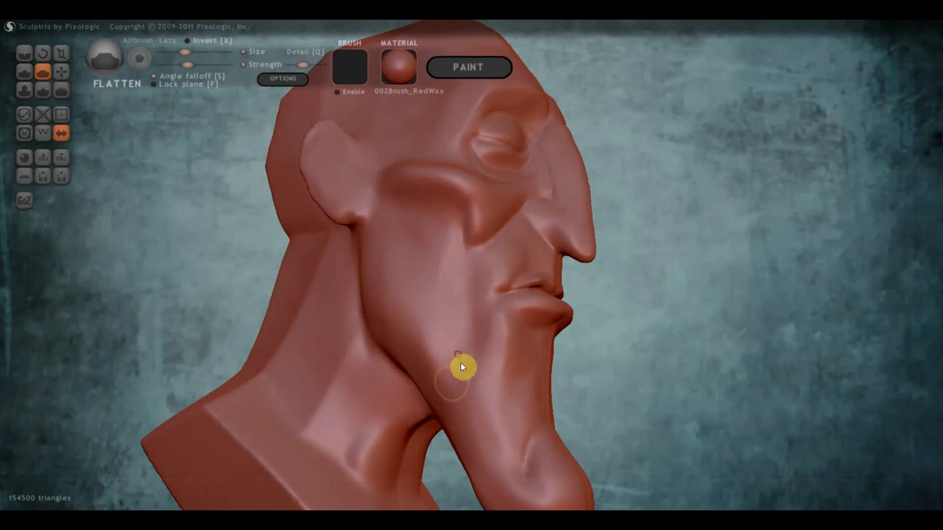
mouse_move(461, 366)
right_down()
mouse_move(358, 378)
mouse_move(373, 393)
mouse_move(518, 394)
mouse_move(447, 423)
mouse_move(400, 405)
mouse_move(400, 288)
right_up()
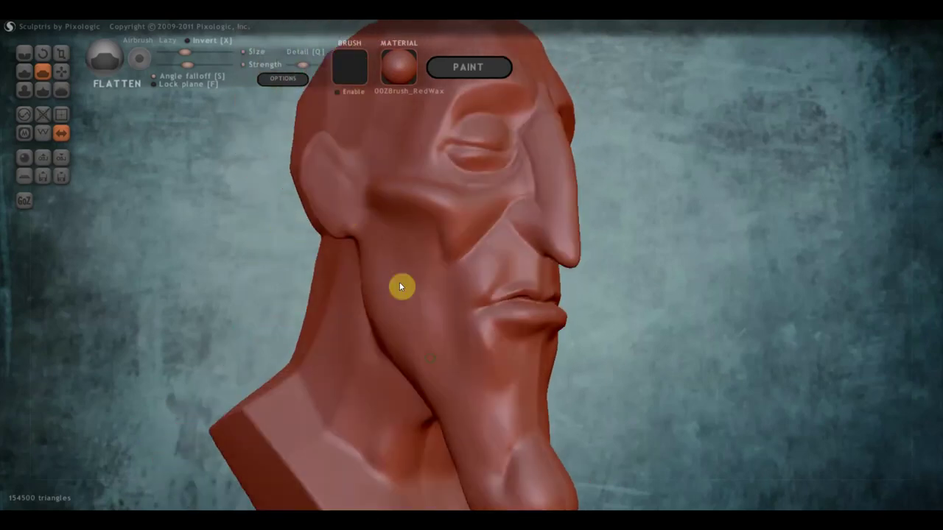
Carve and deepen a crease down the cheek below the cheekbone.
click(25, 54)
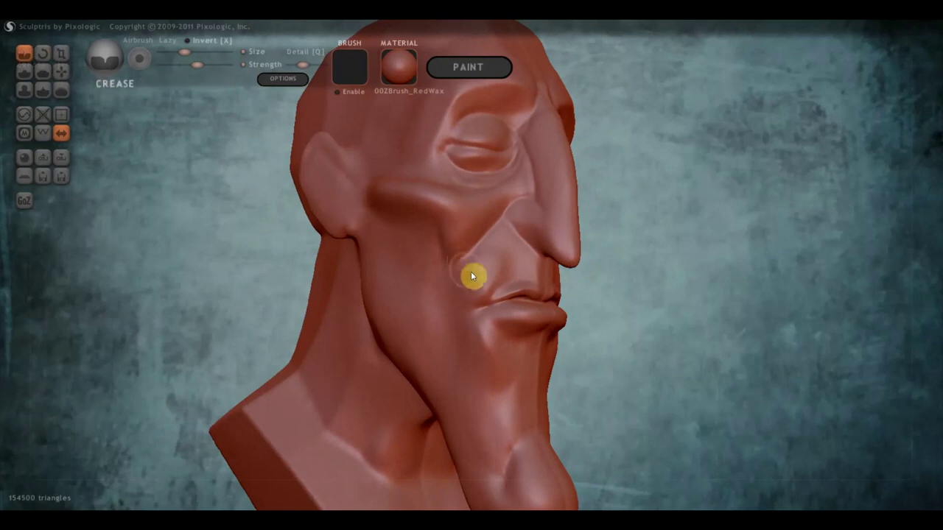
drag(462, 260, 452, 300)
drag(462, 263, 447, 308)
mouse_move(458, 317)
right_down()
mouse_move(361, 325)
mouse_move(398, 328)
mouse_move(453, 284)
mouse_move(512, 341)
mouse_move(479, 361)
mouse_move(438, 273)
right_up()
Switch to the Grab brush and enlarge its size.
click(61, 71)
scroll(421, 313, up, 3)
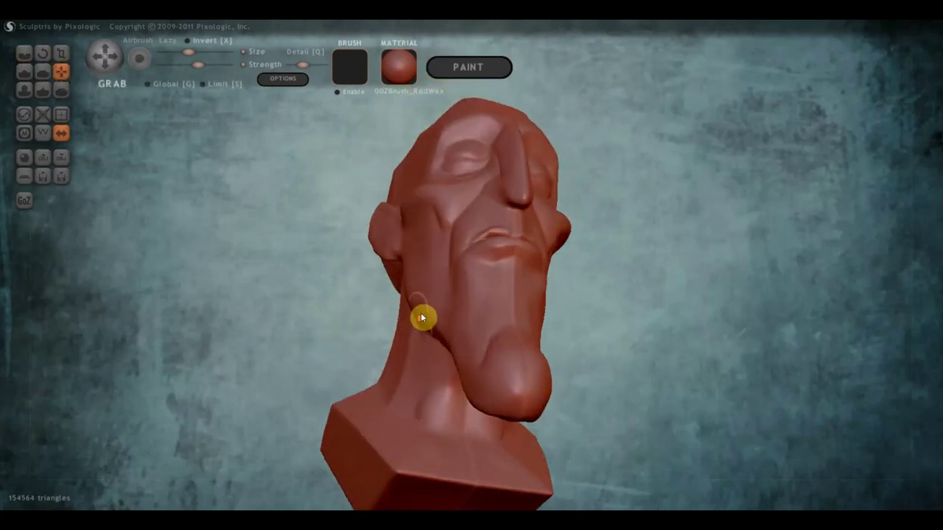
scroll(379, 195, up, 5)
drag(189, 51, 199, 50)
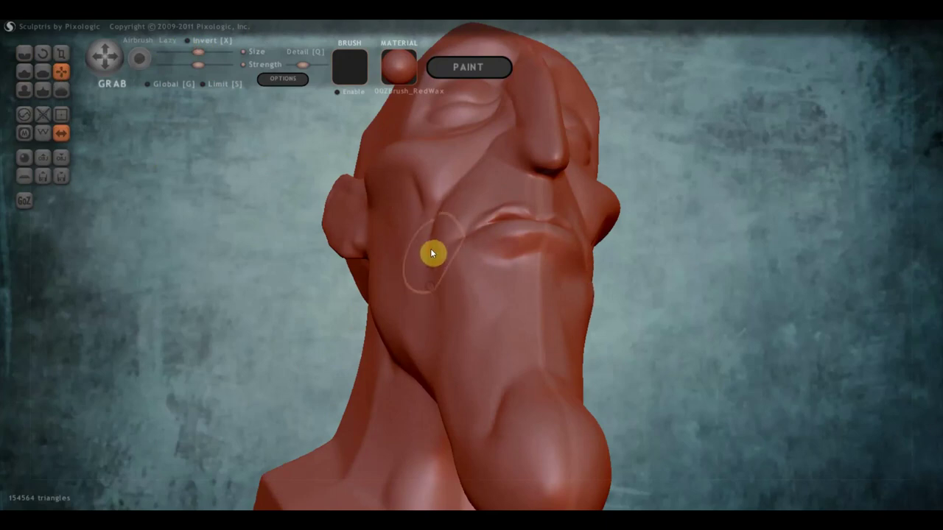
From a front view, subtly push the cheek shape with mirrored Grab.
mouse_move(429, 241)
right_down()
mouse_move(373, 347)
mouse_move(437, 286)
mouse_move(488, 268)
right_up()
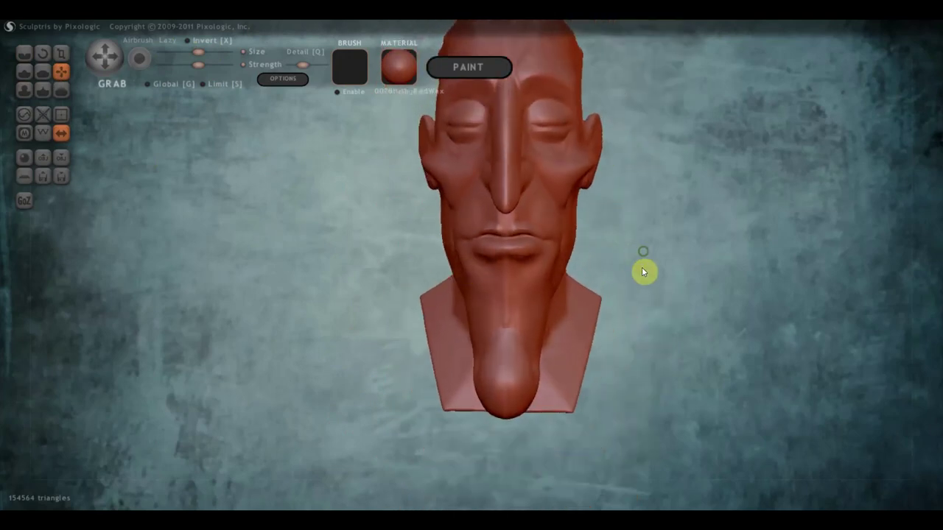
mouse_move(644, 270)
right_down()
mouse_move(616, 362)
mouse_move(624, 341)
right_up()
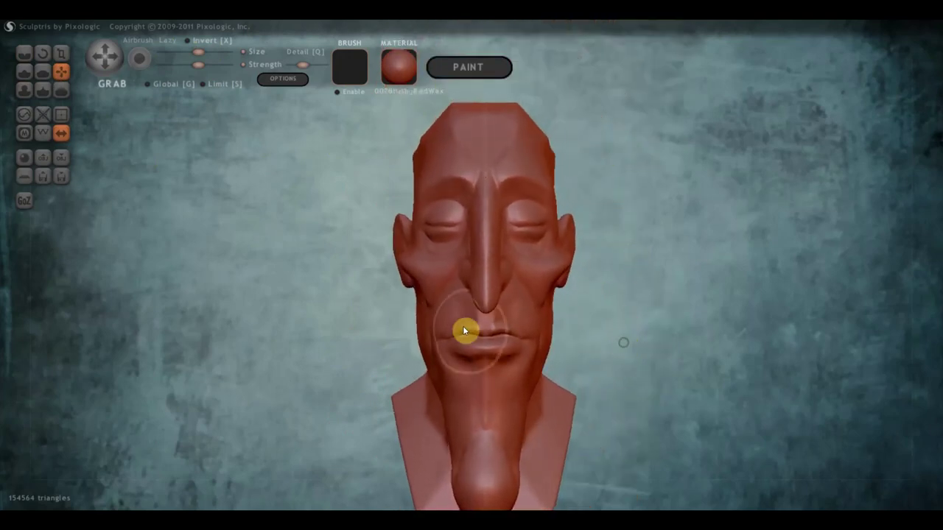
scroll(421, 309, up, 2)
scroll(421, 313, up, 1)
scroll(419, 315, up, 1)
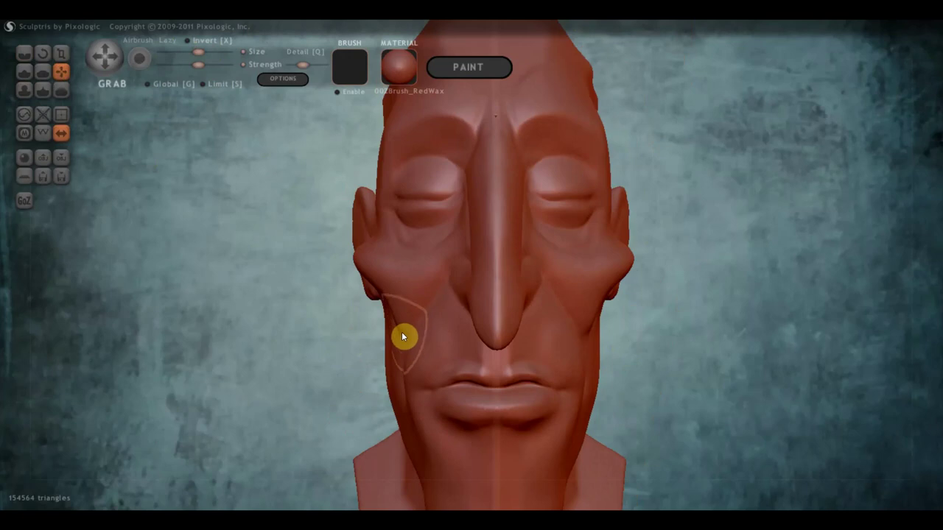
drag(416, 327, 423, 322)
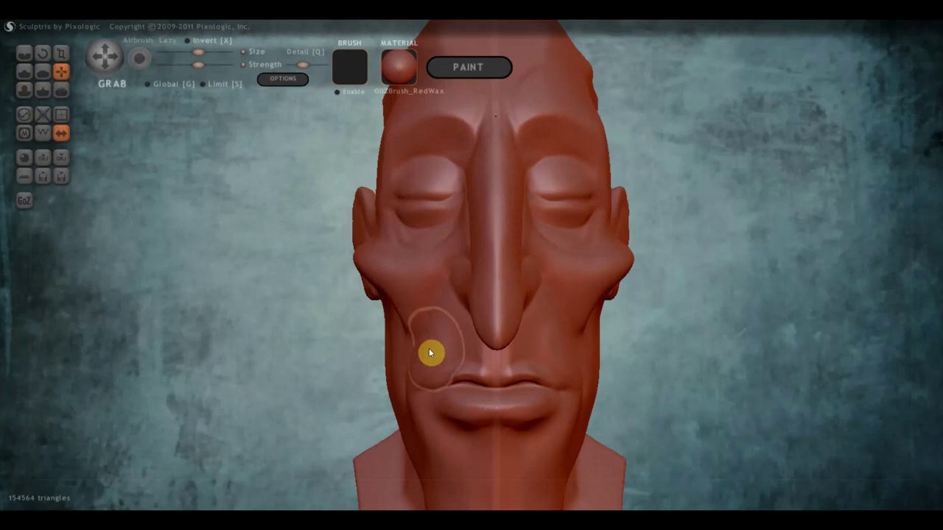
Orbit the head to inspect its left side and front.
scroll(429, 348, down, 2)
scroll(575, 373, down, 2)
mouse_move(606, 355)
mouse_down()
mouse_move(593, 353)
mouse_move(629, 364)
mouse_move(643, 392)
mouse_up()
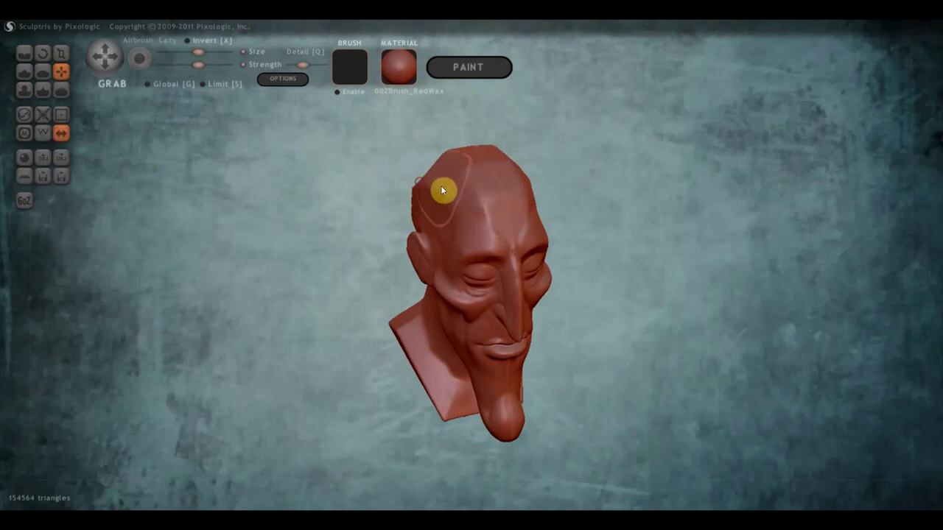
right_drag(442, 190, 476, 213)
scroll(407, 208, up, 2)
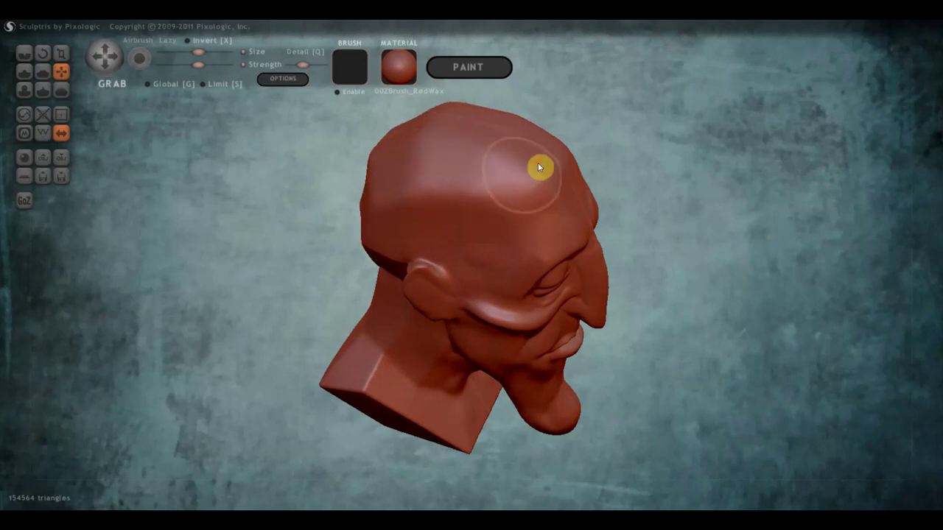
mouse_move(539, 163)
right_down()
mouse_move(385, 116)
mouse_move(377, 99)
right_up()
right_drag(516, 148, 602, 211)
scroll(640, 272, down, 3)
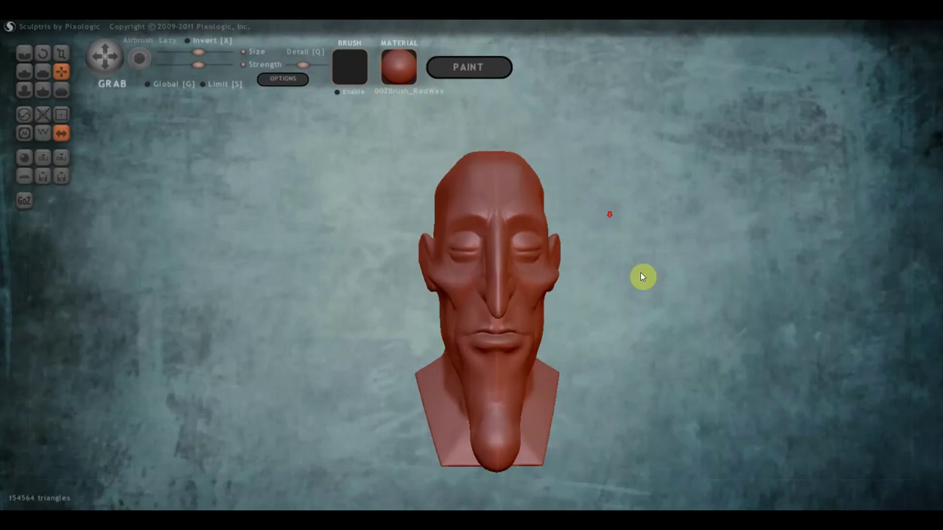
right_drag(633, 276, 617, 235)
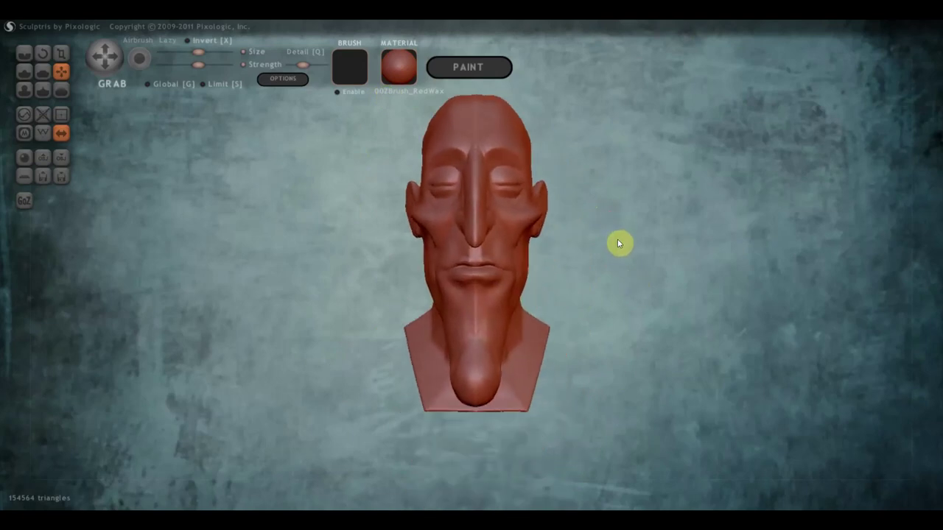
In side profile, pull the forehead up and outward and push the crown back.
mouse_move(570, 263)
right_down()
mouse_move(433, 279)
mouse_move(415, 266)
right_up()
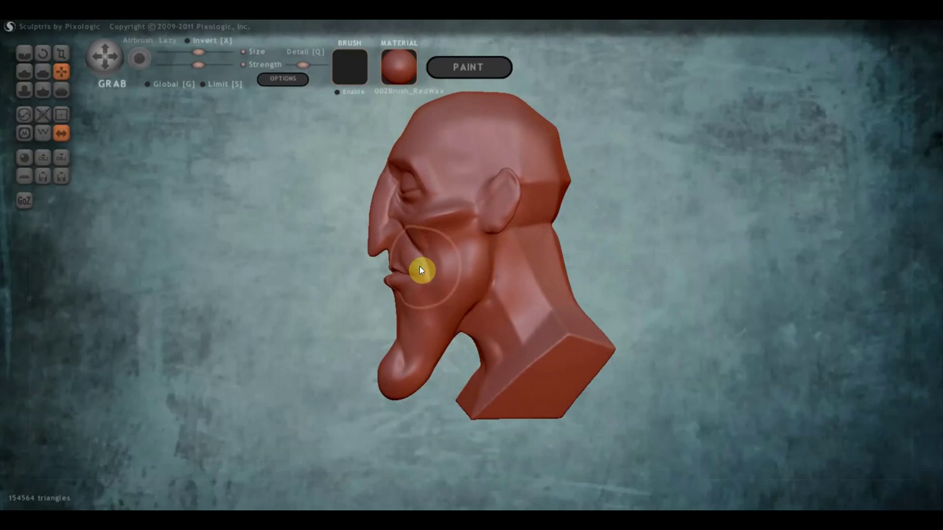
alt+right_drag(462, 143, 463, 249)
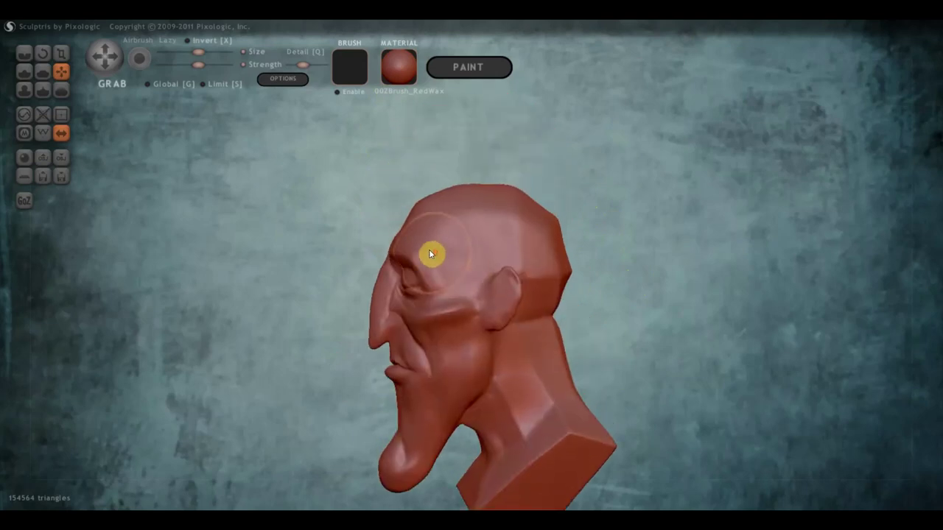
scroll(431, 253, up, 2)
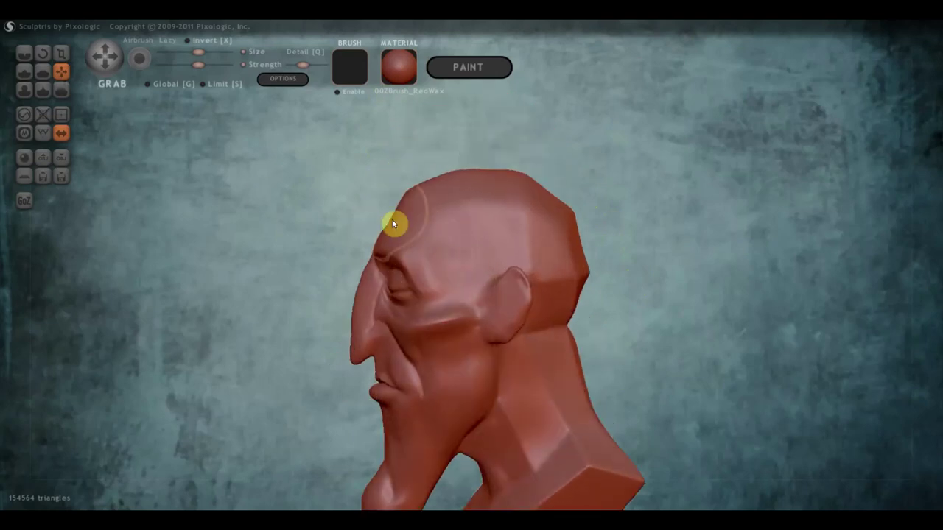
mouse_move(393, 221)
mouse_down()
mouse_move(383, 211)
mouse_move(401, 195)
mouse_up()
drag(435, 183, 507, 180)
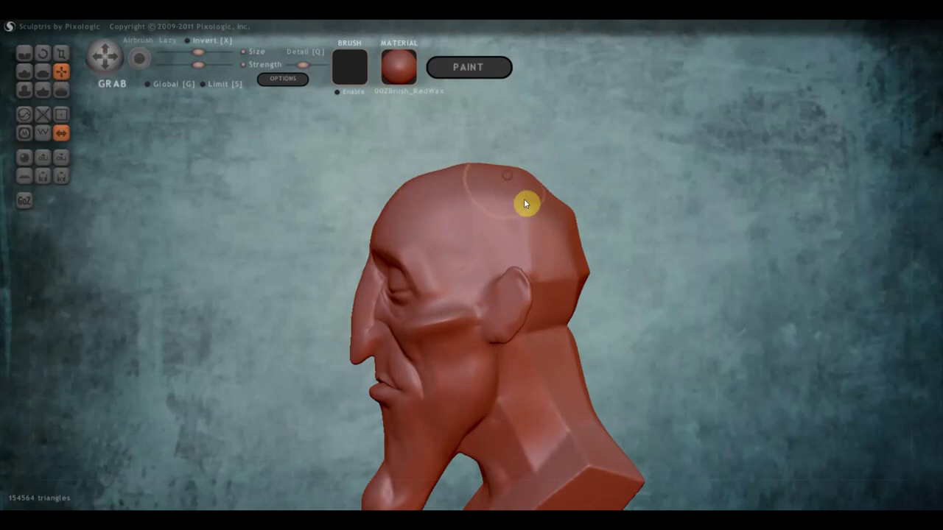
scroll(479, 236, down, 2)
scroll(334, 267, up, 3)
scroll(335, 268, up, 2)
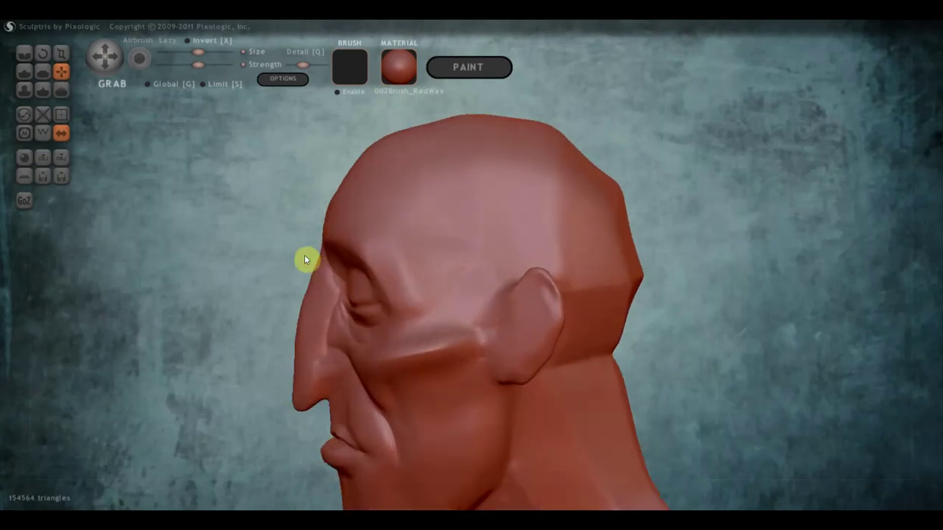
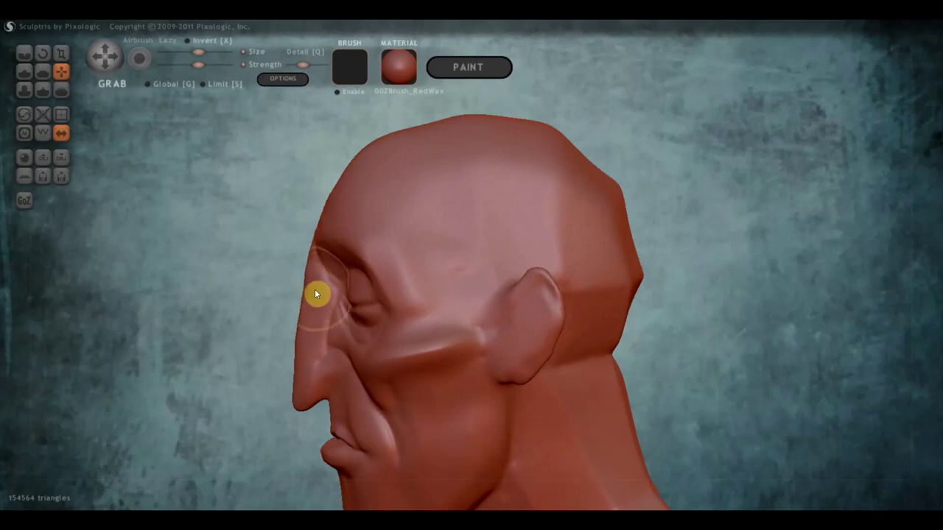
With the Draw brush and Clay turned on, raise a ridge across the top of the head.
scroll(353, 305, down, 2)
scroll(353, 304, down, 2)
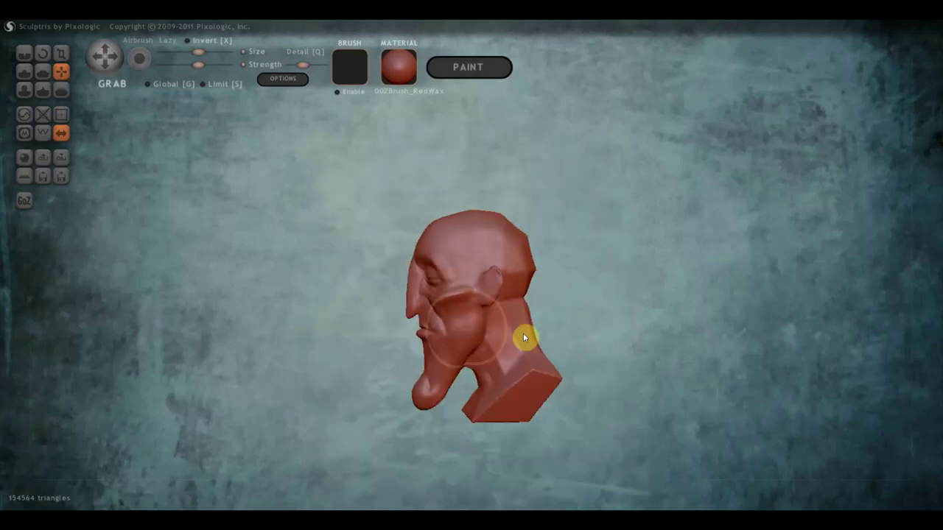
mouse_move(524, 333)
mouse_down()
mouse_move(540, 271)
mouse_move(632, 285)
mouse_move(682, 278)
mouse_up()
scroll(503, 282, up, 1)
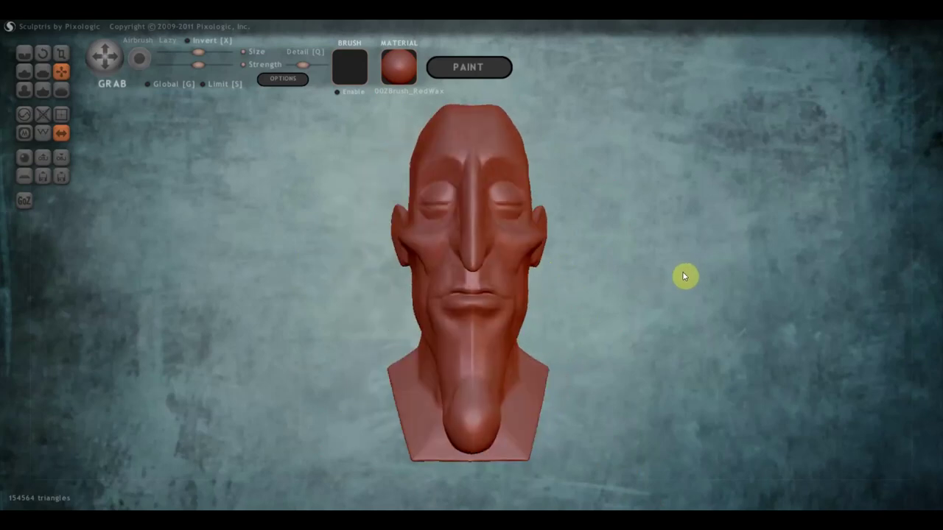
right_drag(648, 287, 624, 300)
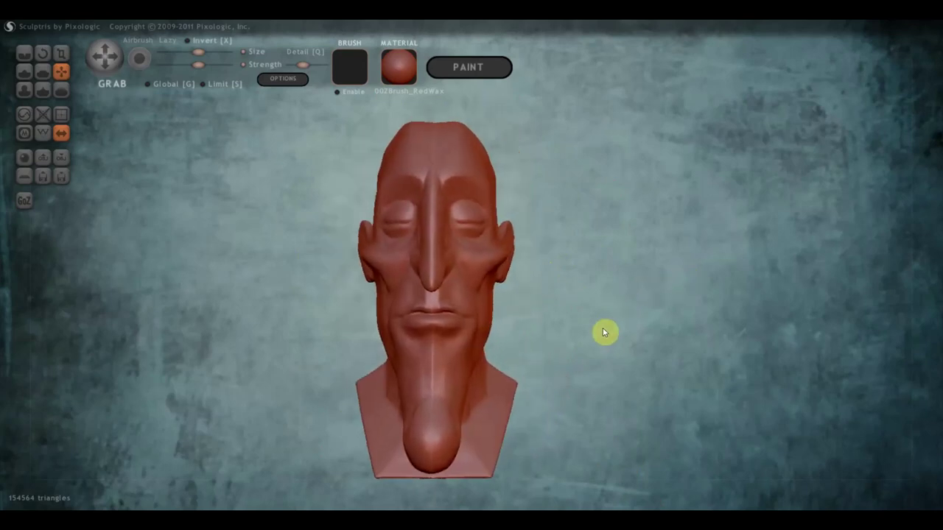
mouse_move(426, 501)
mouse_down()
mouse_move(602, 298)
mouse_move(685, 313)
mouse_move(637, 319)
mouse_move(609, 301)
mouse_up()
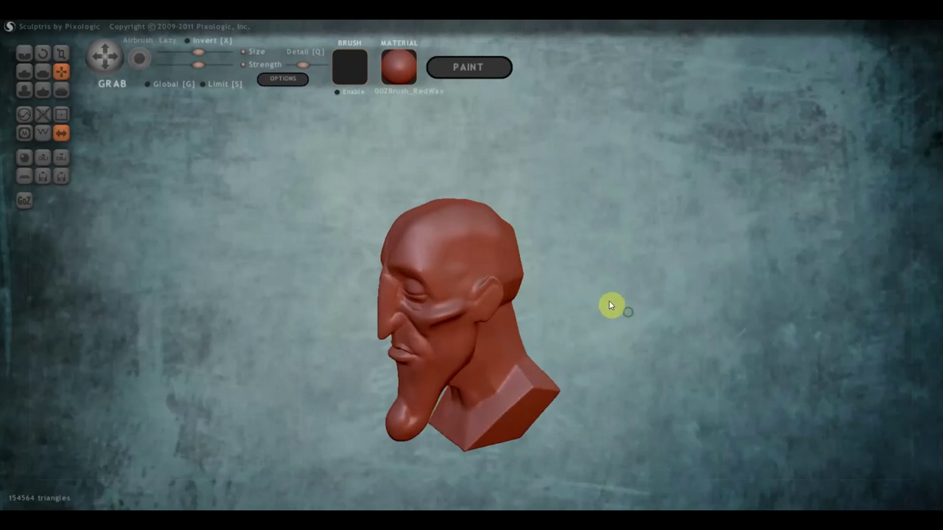
click(26, 73)
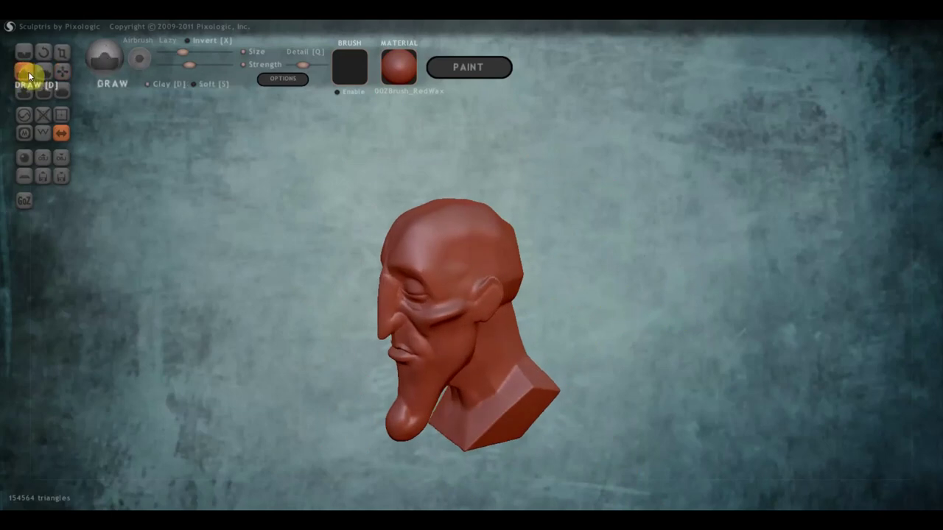
mouse_move(475, 202)
mouse_down()
mouse_move(524, 246)
mouse_move(436, 236)
mouse_up()
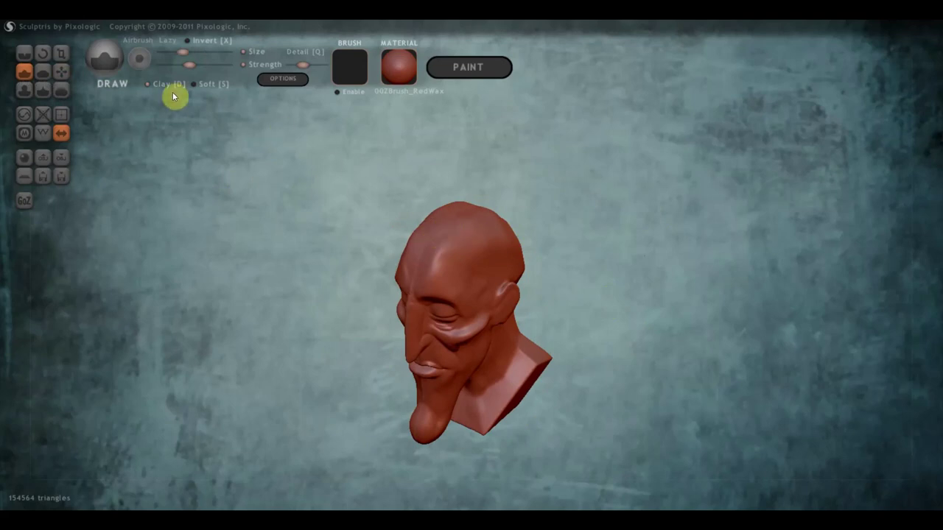
click(152, 84)
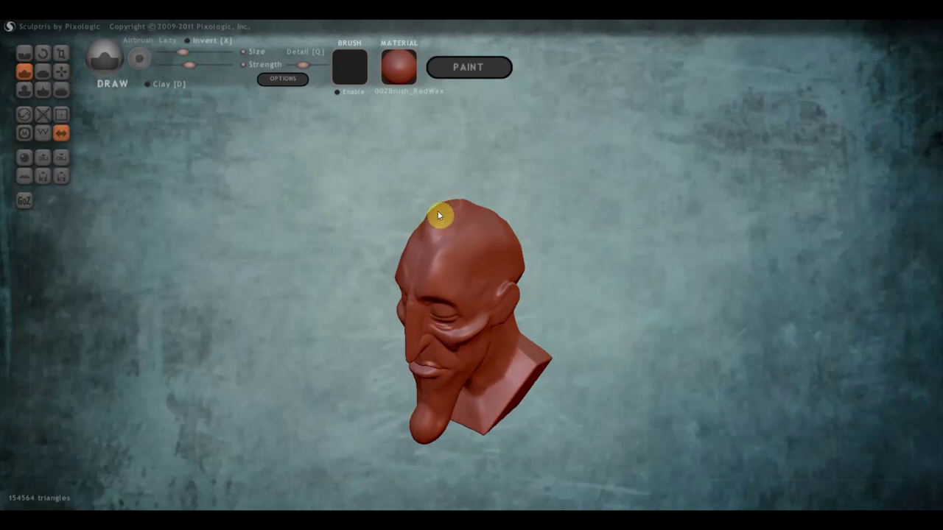
mouse_move(475, 218)
right_down()
mouse_move(442, 219)
mouse_move(457, 222)
right_up()
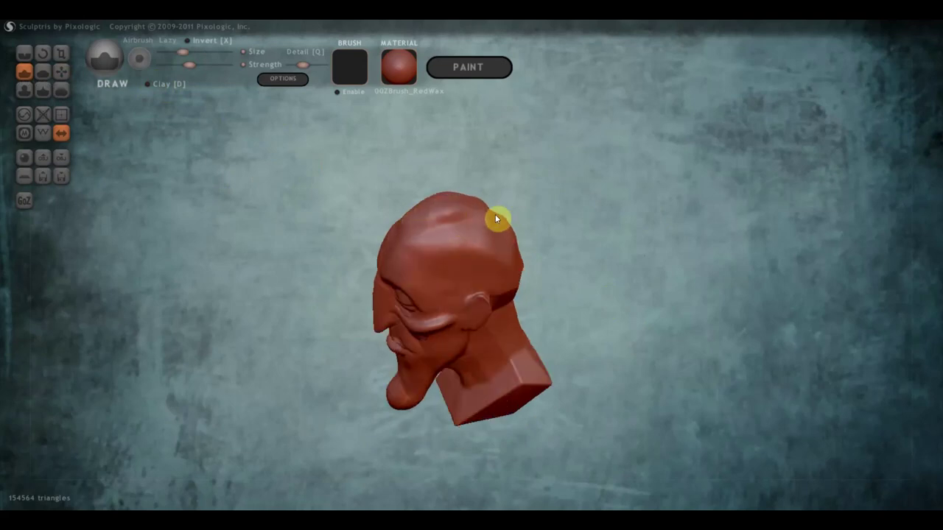
drag(487, 219, 455, 206)
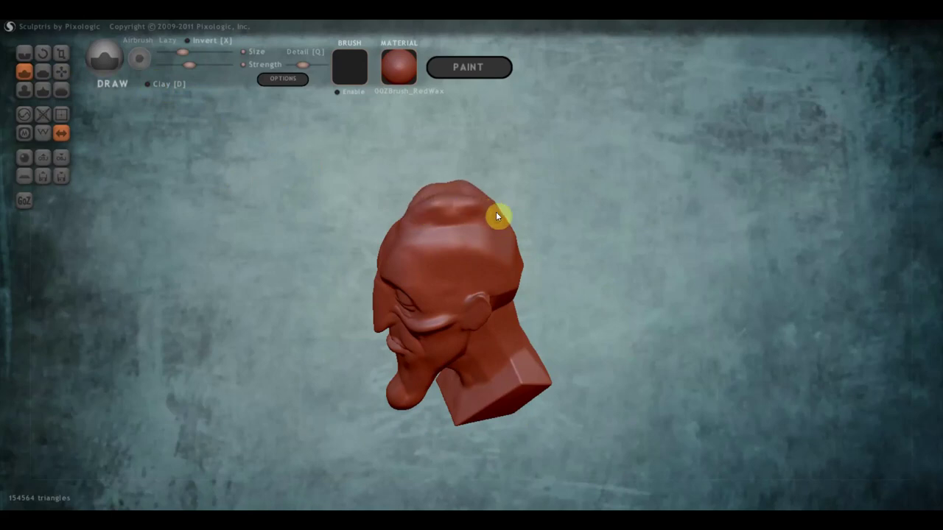
Pull the top of the head upward with the Grab brush.
mouse_move(518, 215)
right_down()
mouse_move(683, 179)
mouse_move(636, 164)
mouse_move(456, 182)
right_up()
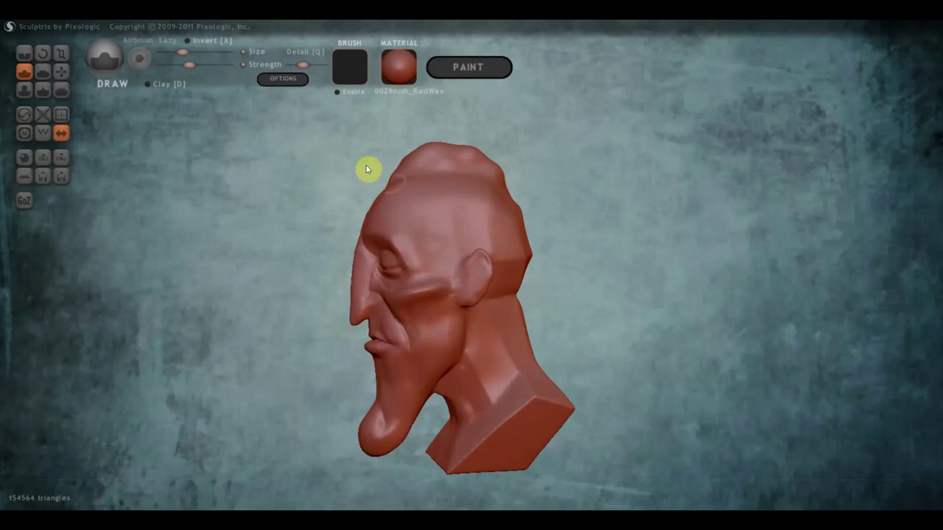
click(61, 71)
drag(431, 146, 448, 148)
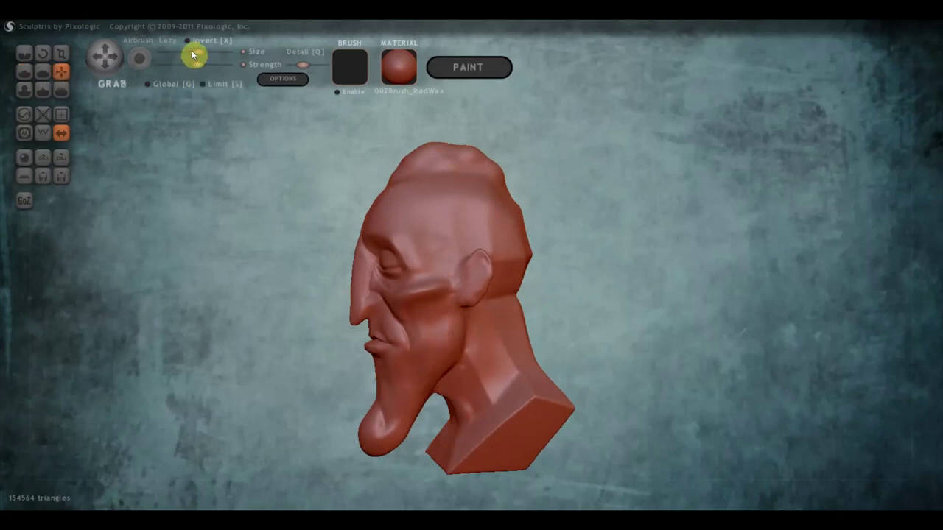
Shrink the Grab brush and pull the crown into a tall cone, merging the two horns.
drag(196, 52, 191, 51)
drag(451, 153, 489, 112)
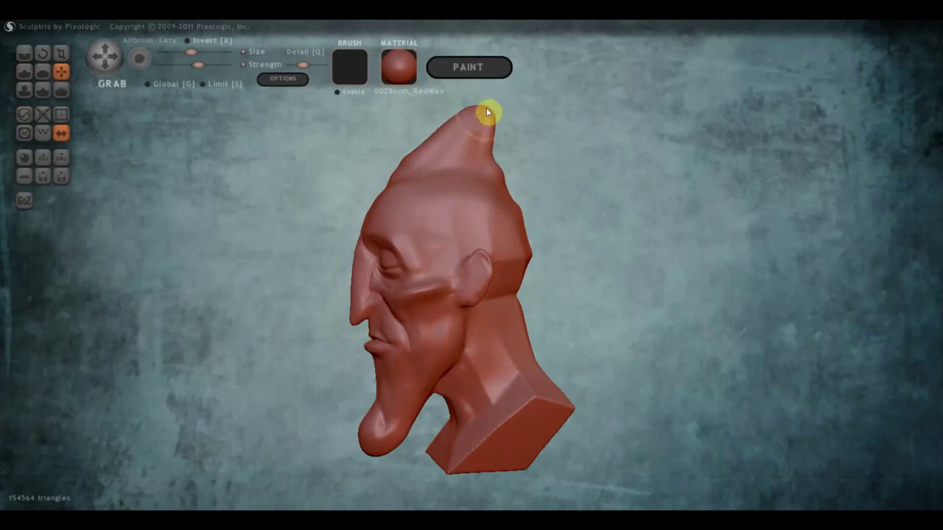
scroll(568, 151, down, 2)
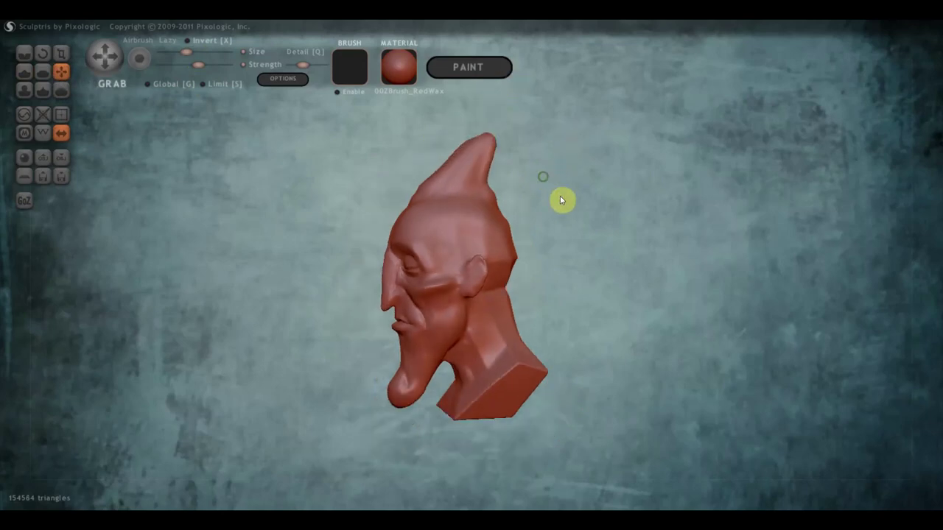
drag(563, 199, 665, 205)
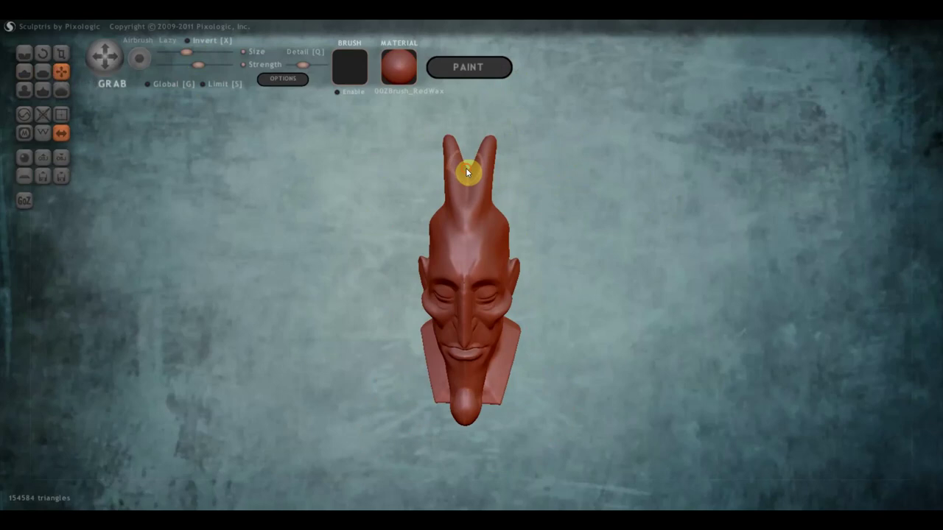
mouse_move(466, 172)
mouse_down()
mouse_move(471, 111)
mouse_move(459, 148)
mouse_up()
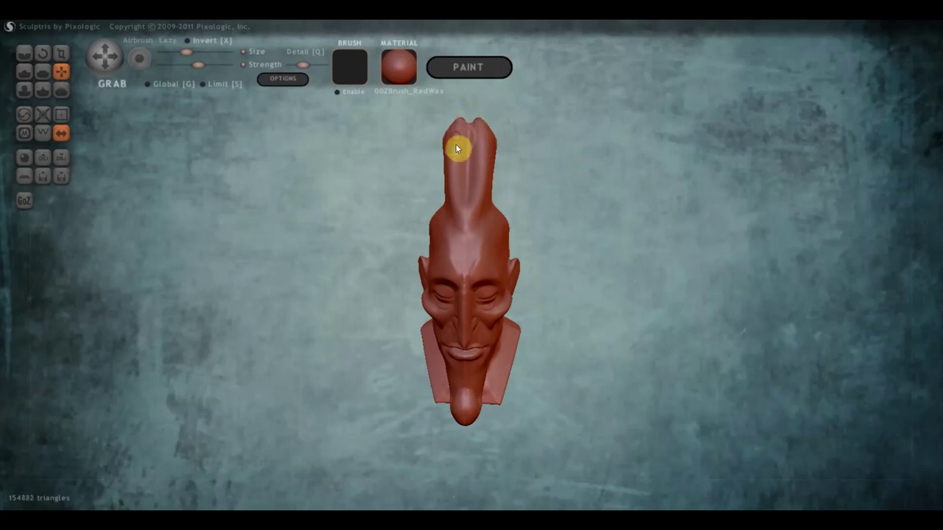
Flatten the edge of the crest's tip with the Flatten brush.
right_drag(470, 190, 546, 165)
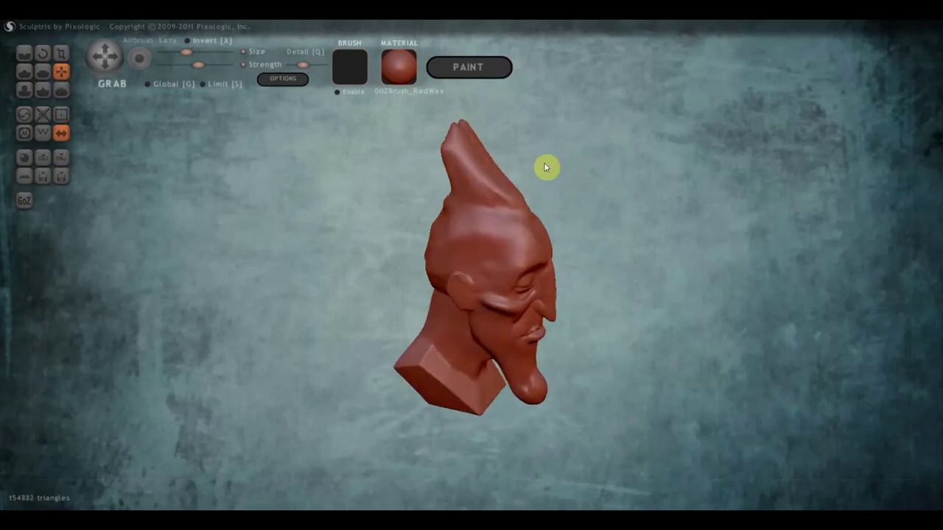
click(45, 73)
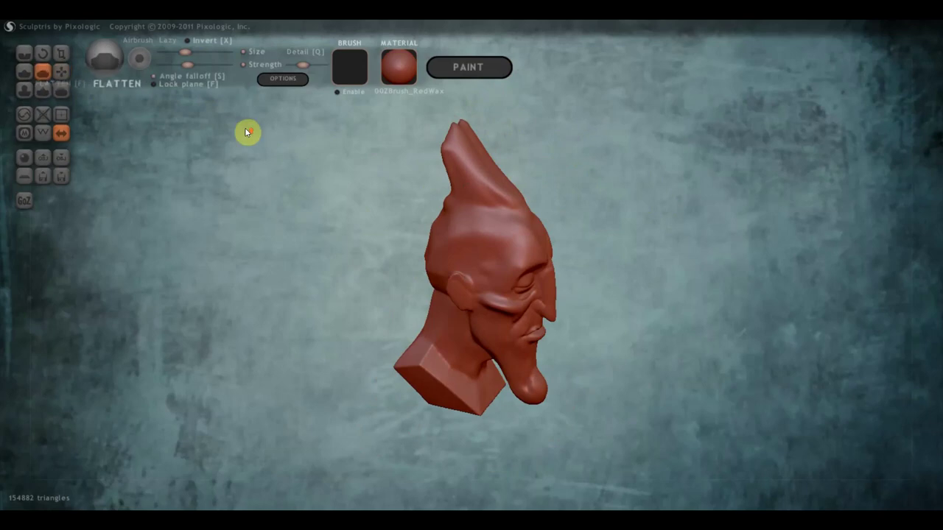
right_drag(246, 132, 552, 141)
scroll(467, 242, up, 3)
scroll(436, 233, down, 3)
mouse_move(437, 231)
mouse_down()
mouse_move(454, 250)
mouse_move(444, 213)
mouse_up()
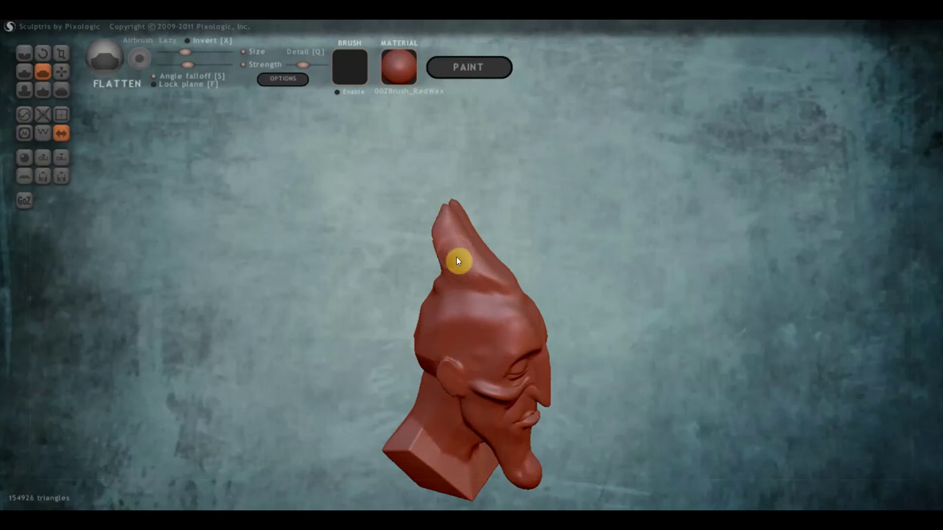
Select the Crease brush and turn the bust to a right-side profile.
mouse_move(451, 236)
right_down()
mouse_move(358, 233)
mouse_move(328, 211)
mouse_move(335, 216)
right_up()
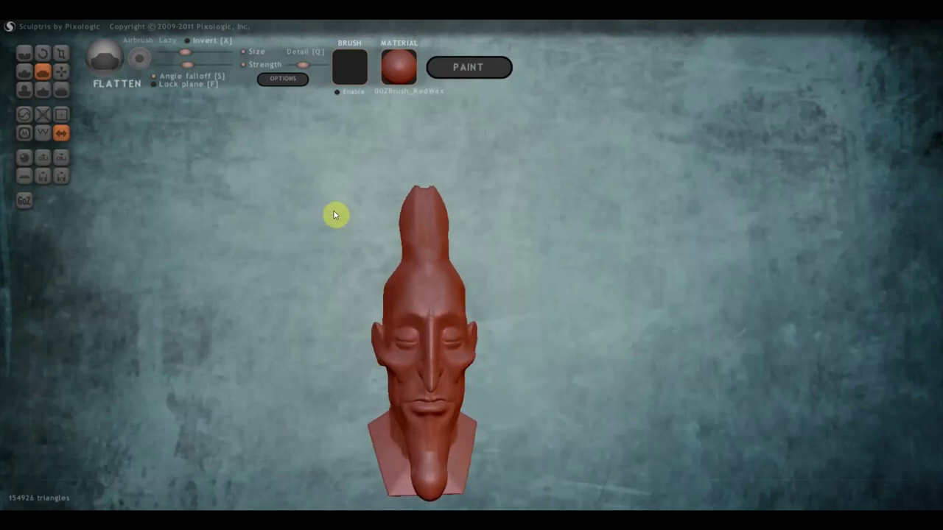
click(37, 55)
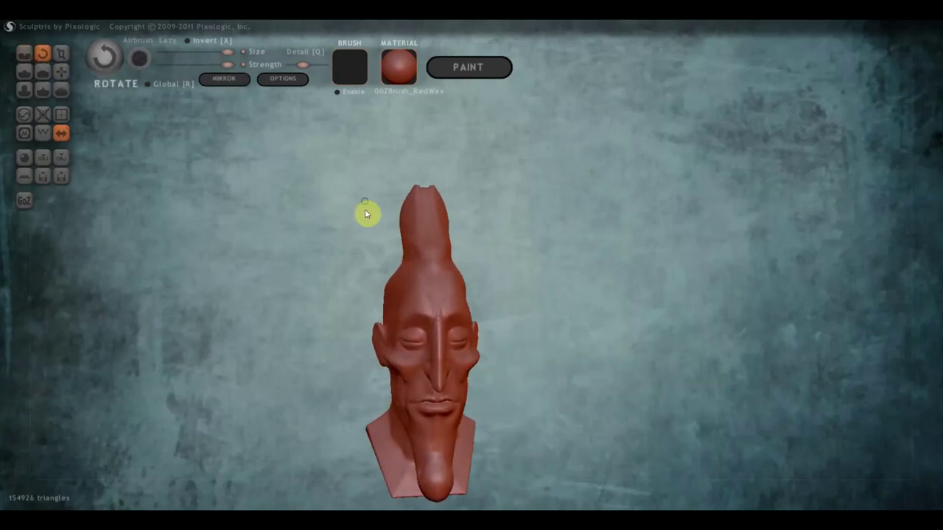
click(24, 54)
scroll(316, 258, up, 2)
scroll(332, 277, up, 2)
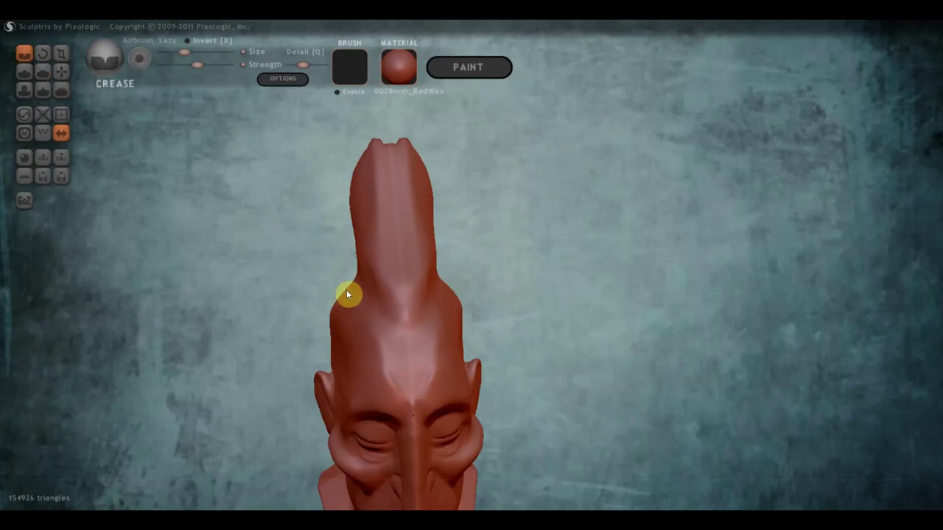
right_drag(412, 328, 553, 288)
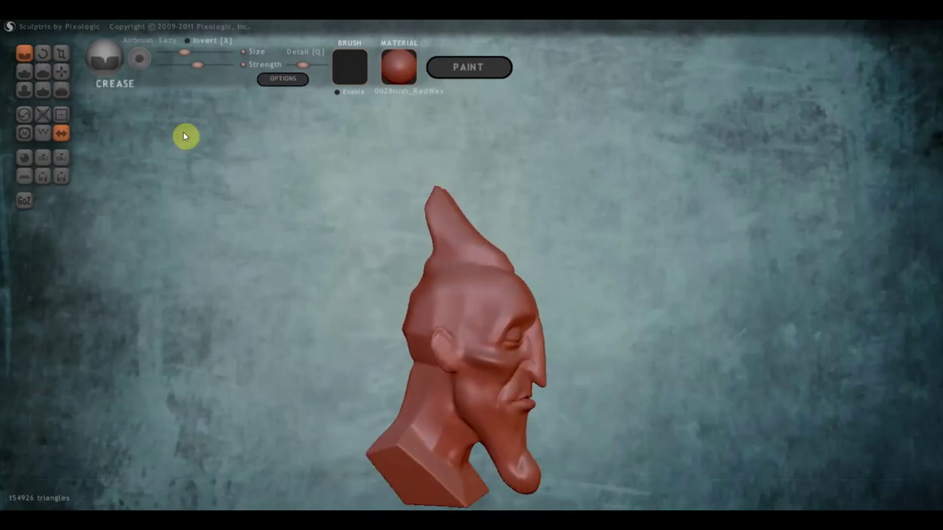
Use the Draw brush to build raised ridges up the temple and the side of the upper head.
click(27, 73)
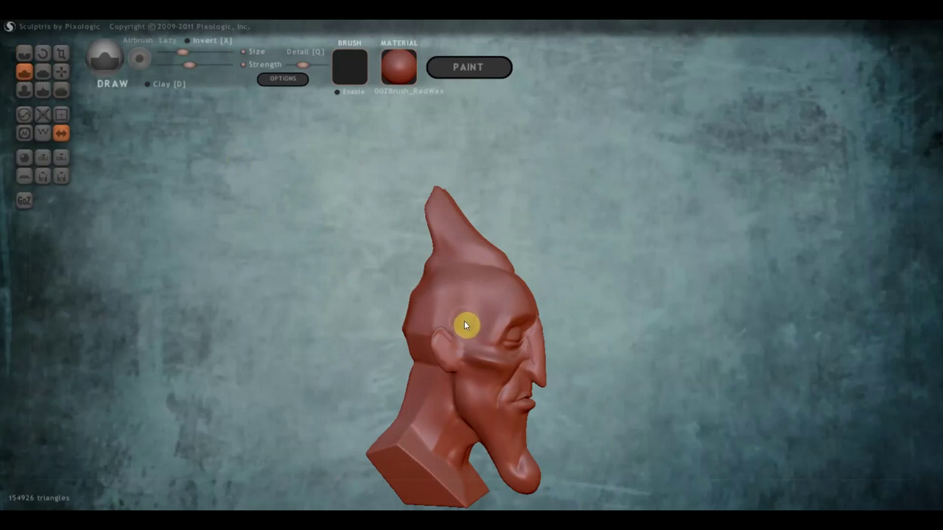
drag(464, 322, 448, 258)
drag(467, 316, 455, 265)
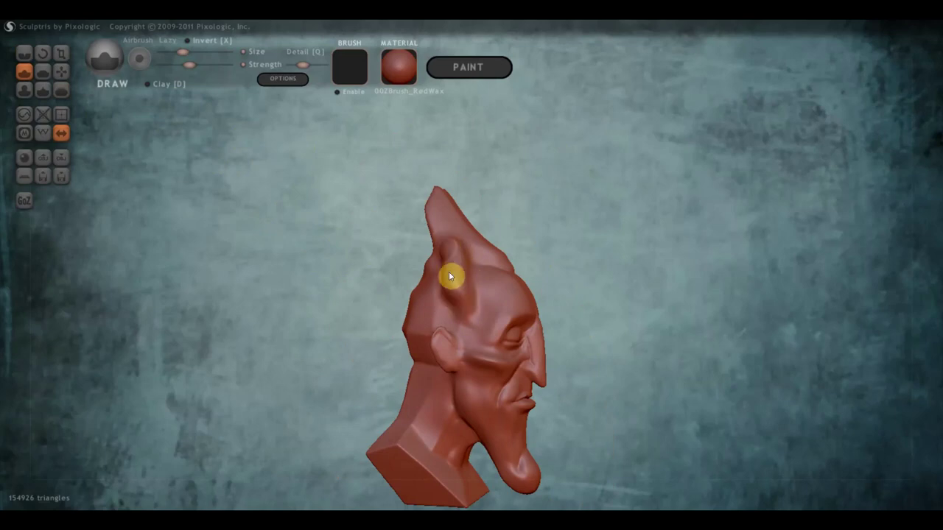
mouse_move(443, 276)
mouse_down()
mouse_move(280, 273)
mouse_move(318, 266)
mouse_move(472, 275)
mouse_move(509, 288)
mouse_move(459, 303)
mouse_move(462, 259)
mouse_move(461, 305)
mouse_move(447, 288)
mouse_move(451, 300)
mouse_up()
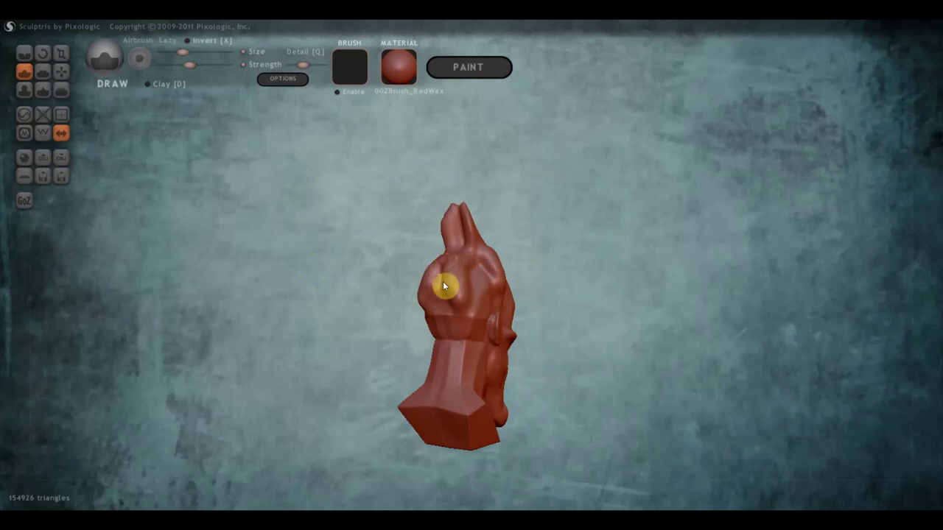
mouse_move(449, 287)
mouse_down()
mouse_move(463, 295)
mouse_move(480, 282)
mouse_move(481, 301)
mouse_move(482, 278)
mouse_move(488, 314)
mouse_move(450, 296)
mouse_up()
mouse_move(451, 297)
right_down()
mouse_move(323, 301)
mouse_move(426, 304)
right_up()
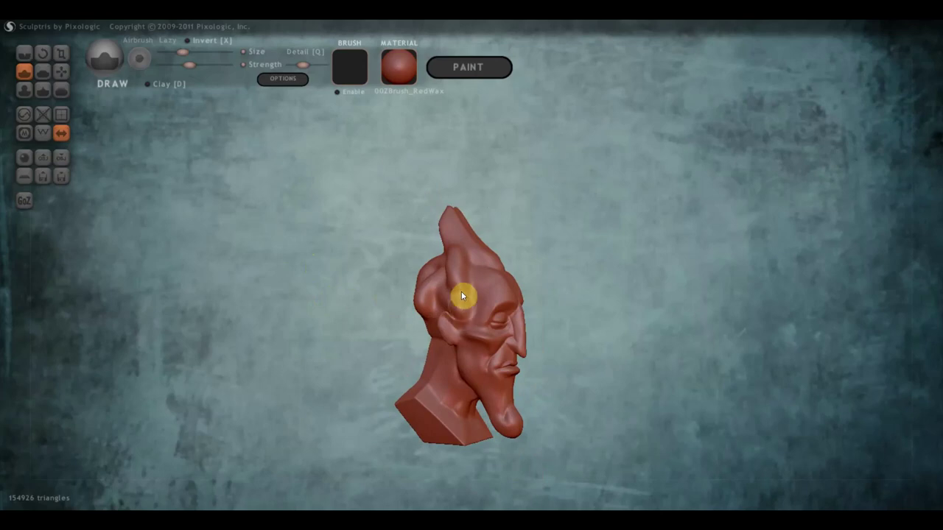
right_drag(455, 280, 372, 273)
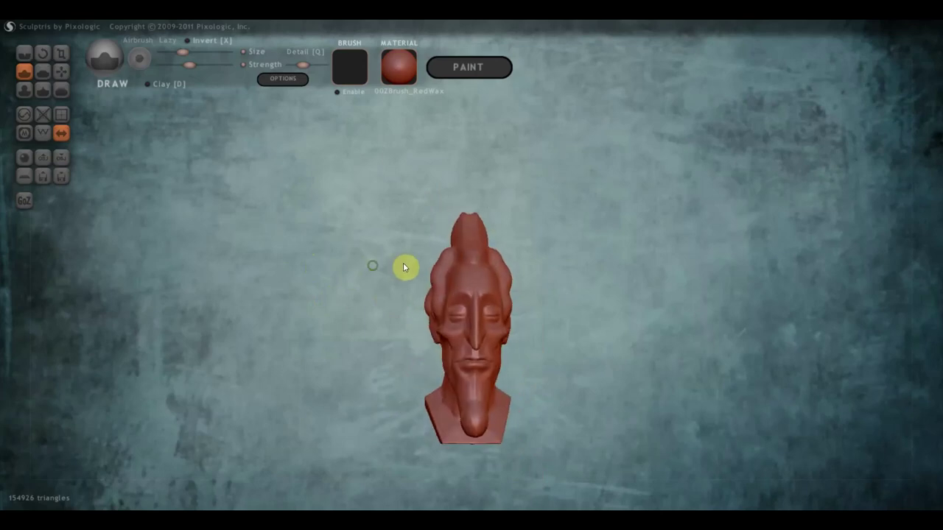
With Grab, pull the upper side bulges inward, undoing an unwanted tall spike.
click(61, 72)
scroll(401, 230, up, 3)
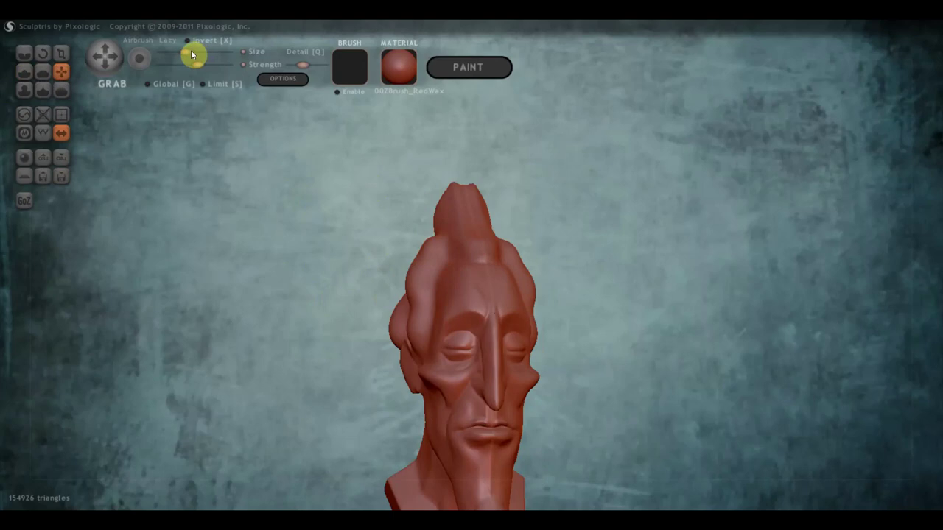
drag(411, 277, 421, 281)
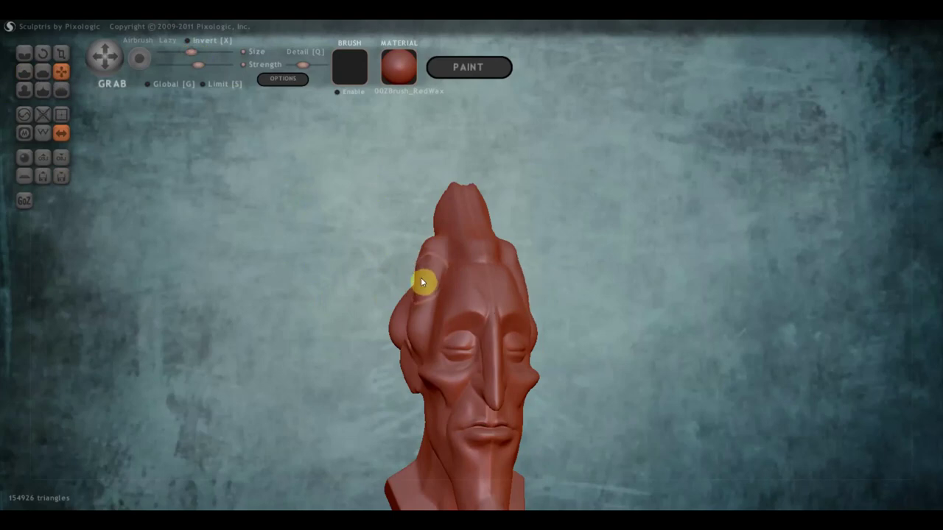
drag(424, 248, 416, 224)
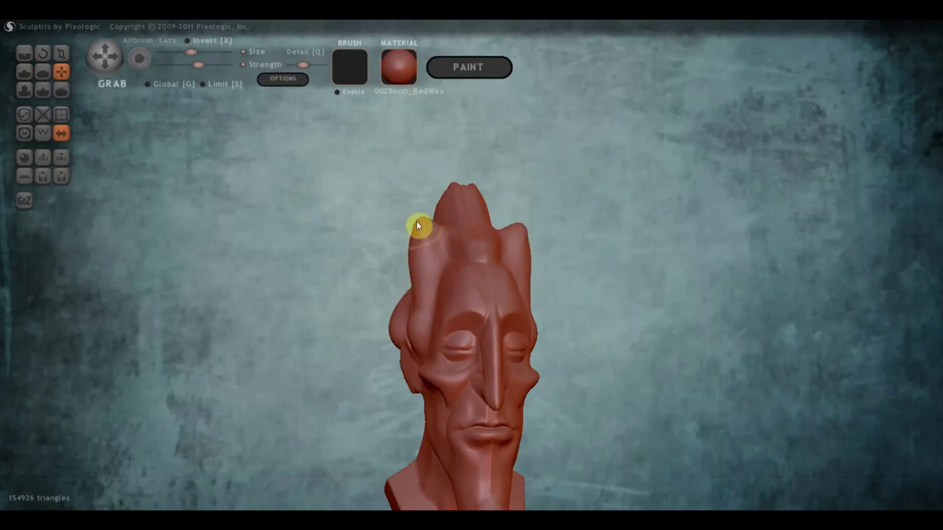
key(ctrl+z)
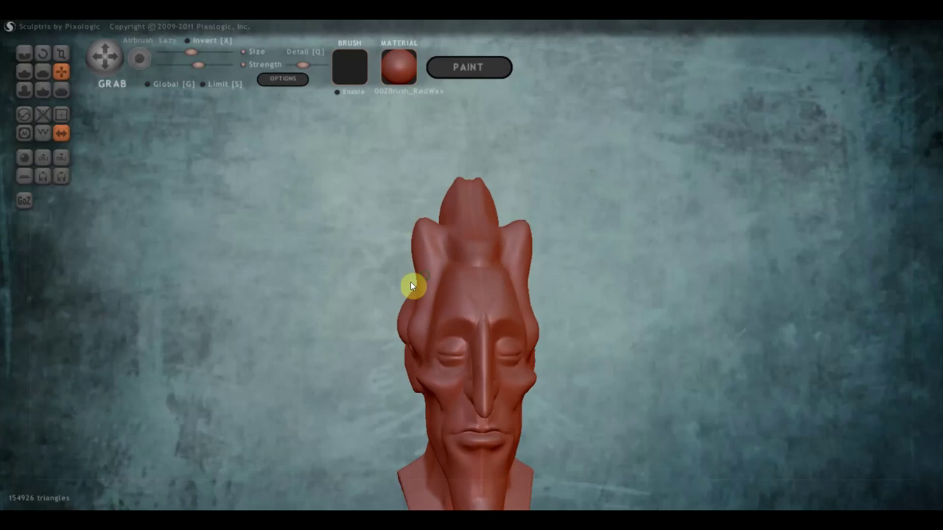
right_drag(410, 281, 473, 213)
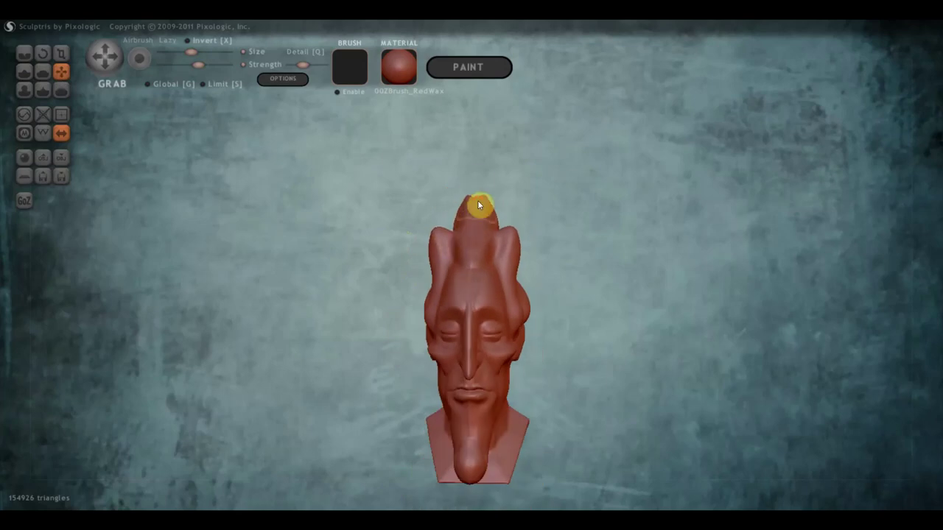
Stretch the back and top of the head upward and pull a ridge up behind the ear.
mouse_move(501, 199)
right_down()
mouse_move(572, 227)
mouse_move(497, 244)
mouse_move(524, 246)
right_up()
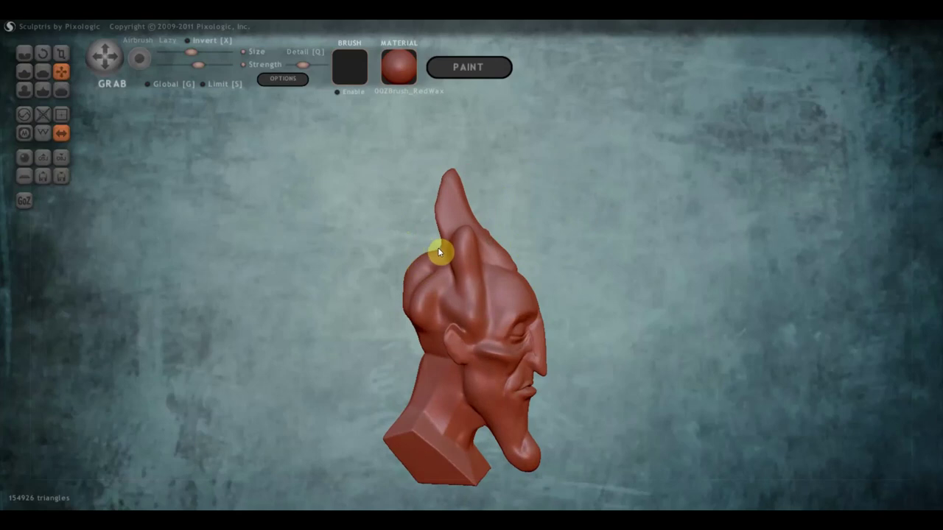
drag(427, 238, 417, 225)
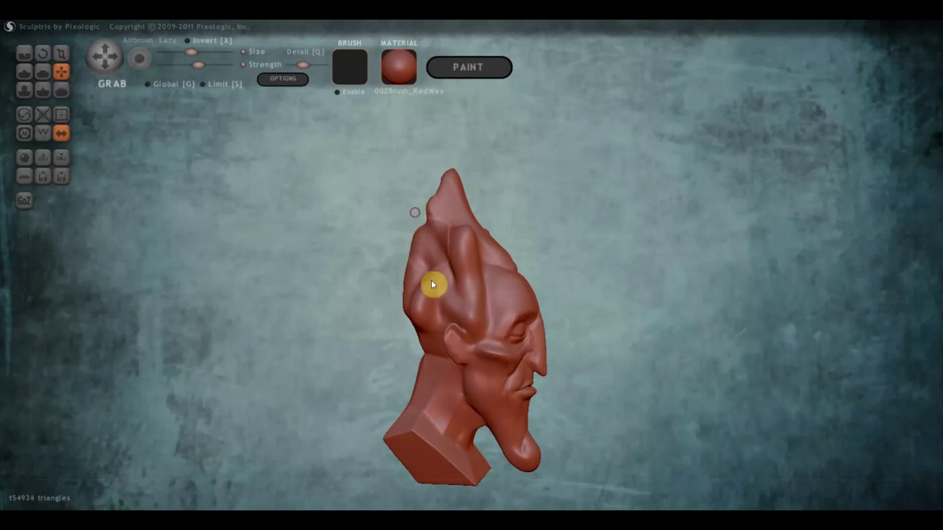
mouse_move(433, 284)
mouse_down()
mouse_move(438, 198)
mouse_move(463, 168)
mouse_up()
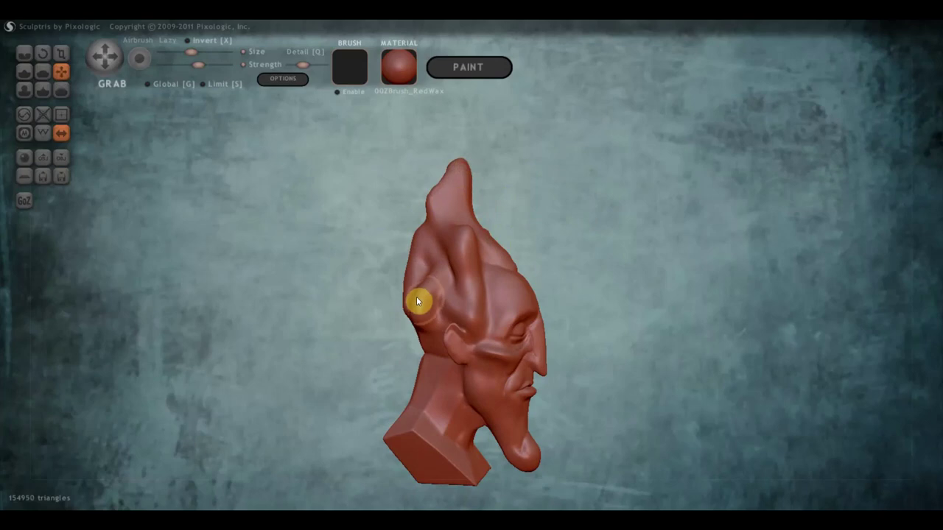
mouse_move(417, 299)
mouse_down()
mouse_move(430, 261)
mouse_move(439, 276)
mouse_up()
mouse_move(439, 277)
right_down()
mouse_move(536, 275)
mouse_move(460, 267)
right_up()
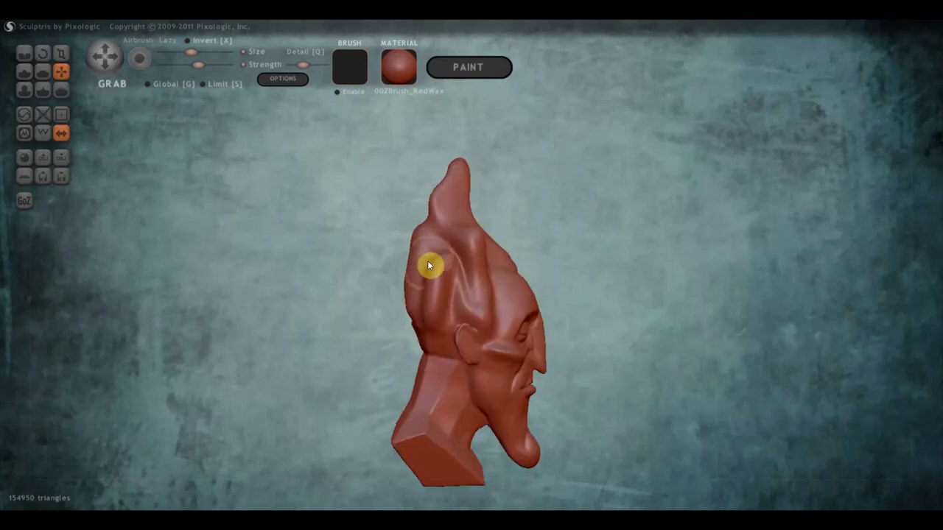
mouse_move(448, 266)
right_down()
mouse_move(411, 267)
mouse_move(428, 252)
mouse_move(140, 160)
right_up()
With the Flatten brush, smooth the back of the head and remove its dent.
click(51, 71)
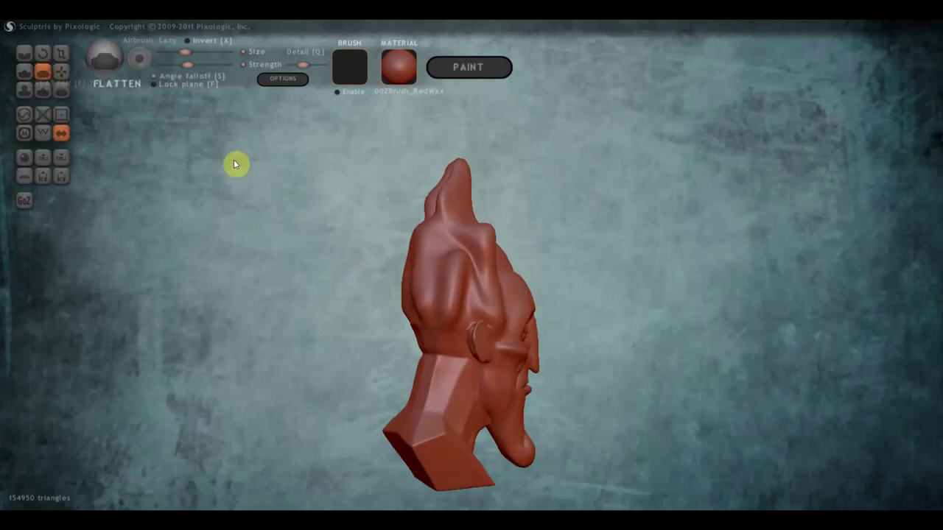
scroll(384, 241, up, 1)
drag(444, 315, 446, 317)
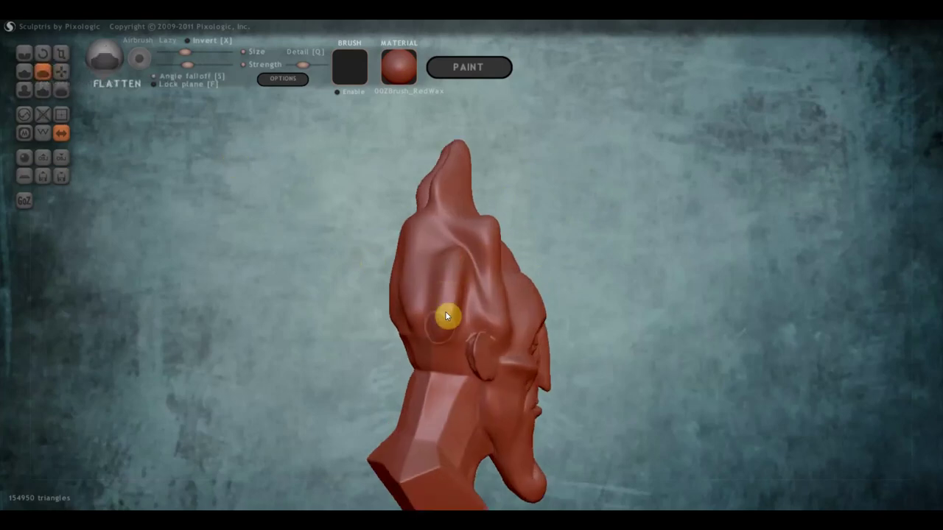
mouse_move(456, 284)
mouse_down()
mouse_move(445, 264)
mouse_move(441, 293)
mouse_move(407, 263)
mouse_move(404, 299)
mouse_up()
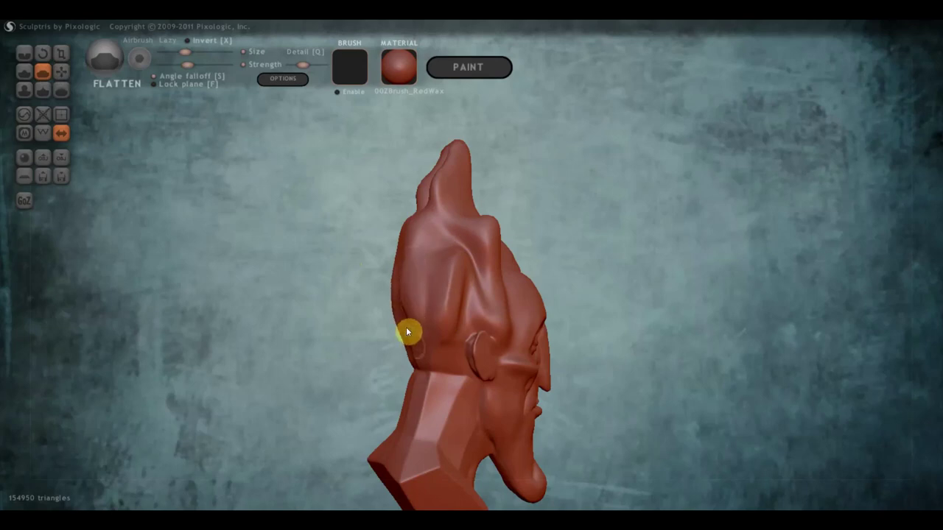
right_drag(411, 306, 453, 256)
drag(453, 255, 470, 299)
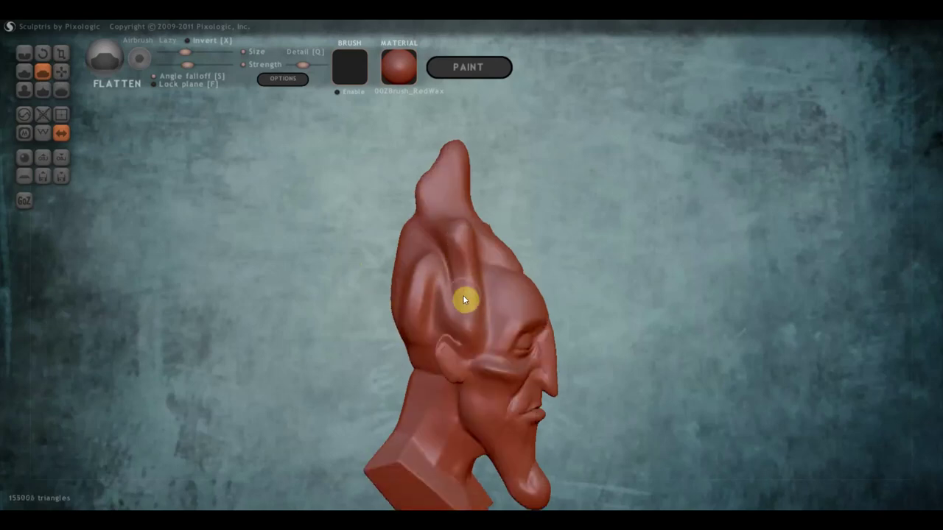
right_drag(472, 301, 336, 317)
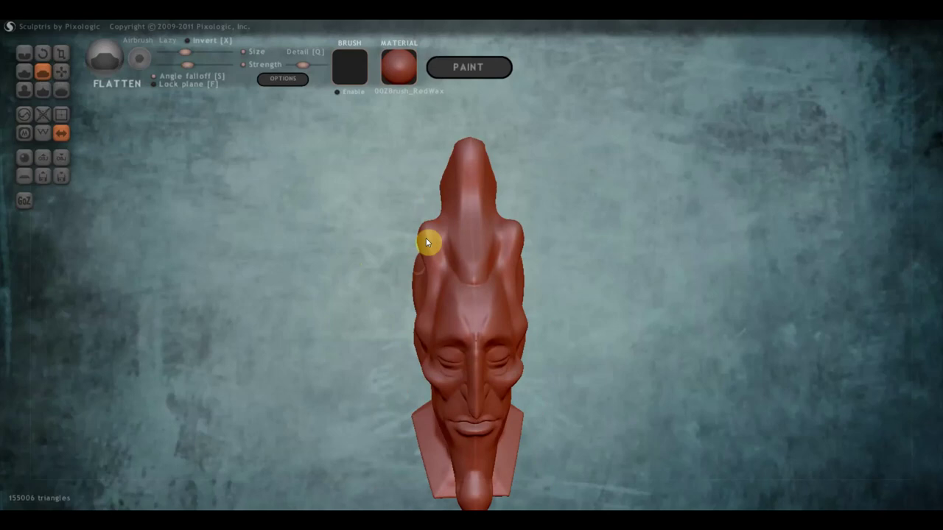
Flatten the top, tip and left edge of the crest spike.
drag(426, 242, 433, 258)
mouse_move(456, 261)
right_down()
mouse_move(352, 268)
mouse_move(423, 214)
right_up()
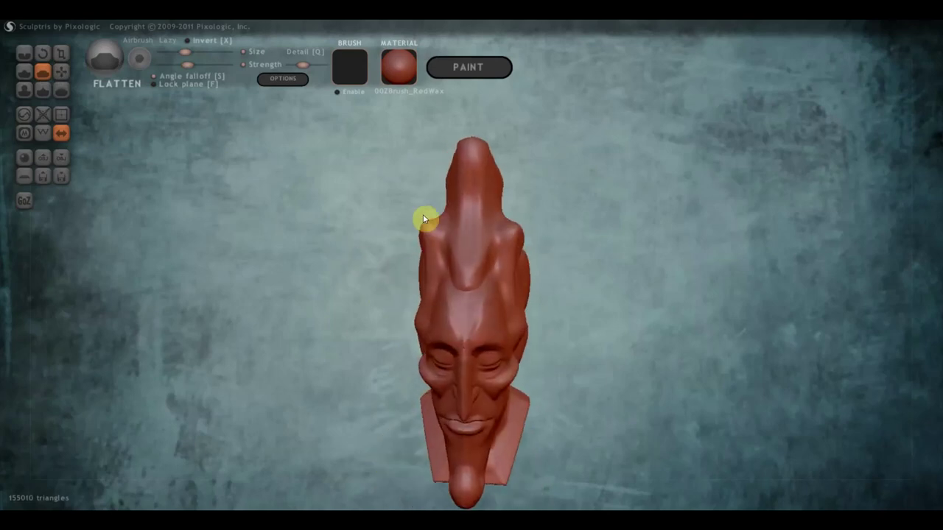
mouse_move(464, 161)
mouse_down()
mouse_move(458, 174)
mouse_move(455, 164)
mouse_up()
right_drag(495, 185, 445, 196)
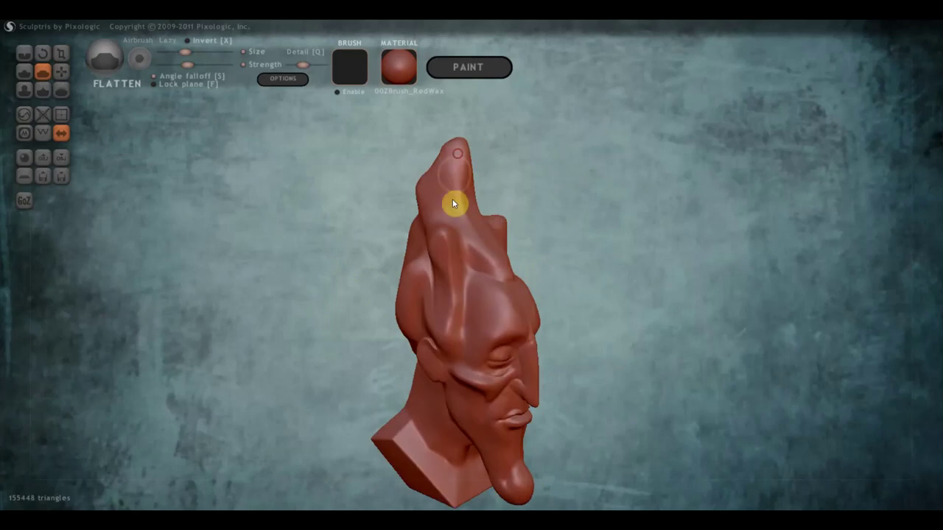
drag(452, 200, 465, 211)
right_drag(456, 194, 442, 195)
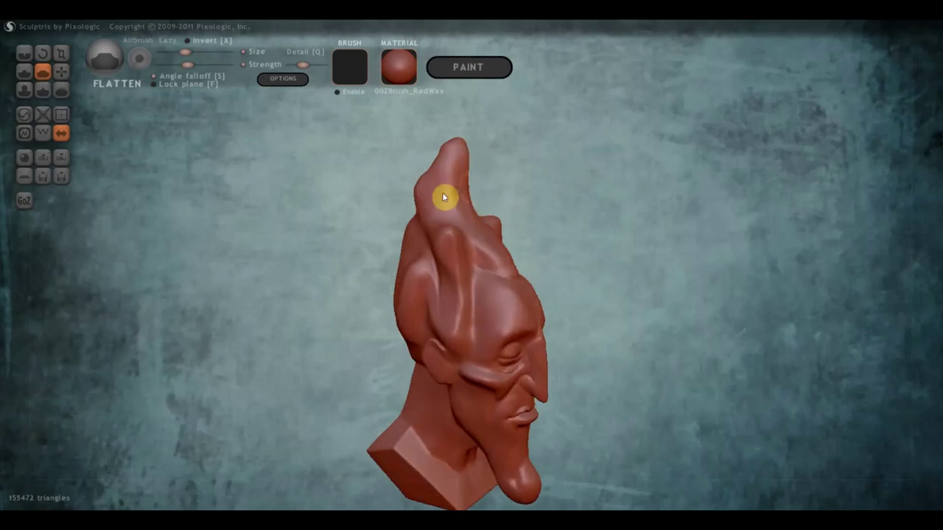
drag(429, 181, 414, 213)
mouse_move(420, 188)
right_down()
mouse_move(499, 185)
mouse_move(431, 164)
mouse_move(430, 202)
mouse_move(472, 189)
mouse_move(436, 191)
mouse_move(568, 206)
right_up()
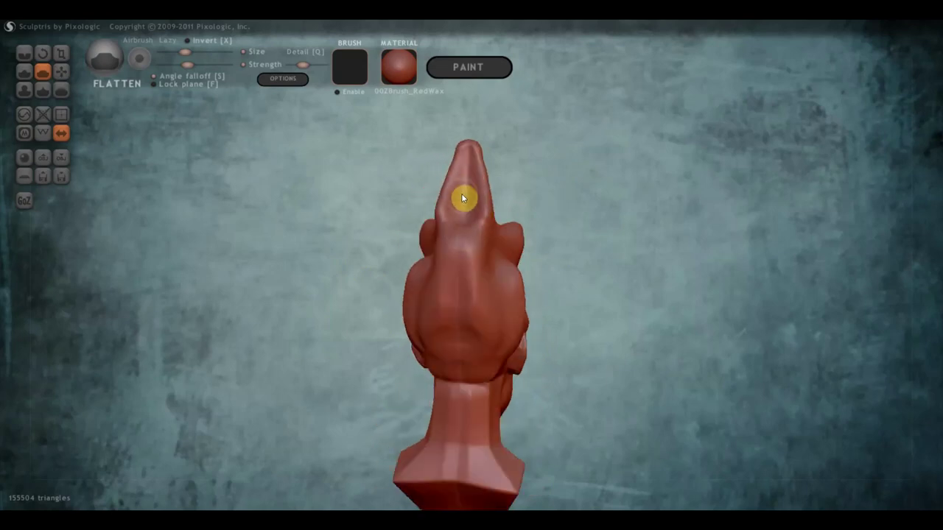
With the Draw brush, build up the crest ridge toward its tip and add bumps on the side of the head.
click(25, 70)
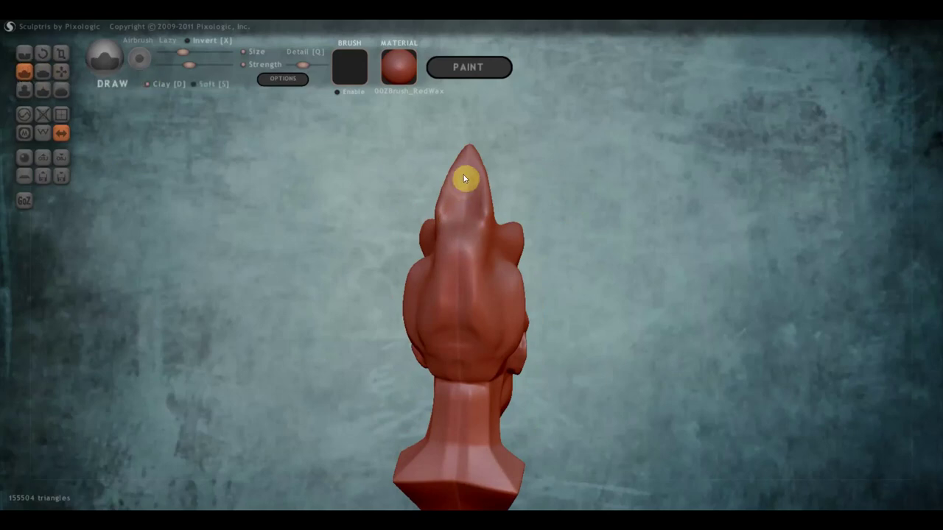
drag(463, 174, 461, 158)
mouse_move(447, 234)
mouse_down()
mouse_move(462, 162)
mouse_move(449, 246)
mouse_up()
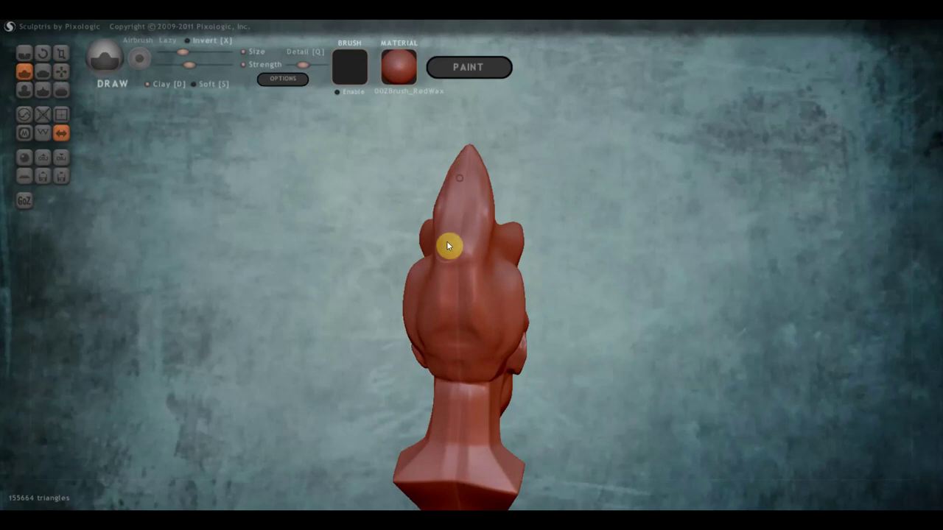
mouse_move(492, 258)
right_down()
mouse_move(381, 252)
mouse_move(448, 211)
right_up()
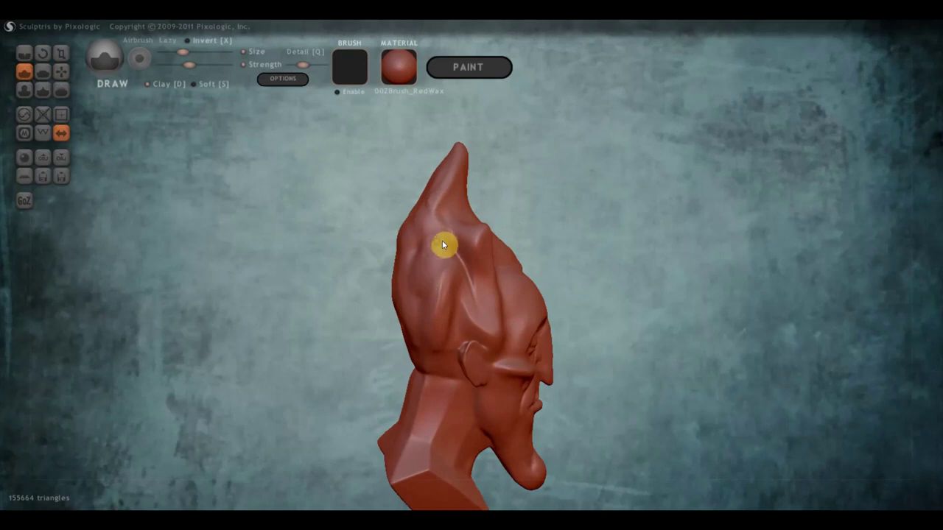
drag(491, 252, 481, 274)
drag(476, 310, 491, 313)
right_drag(486, 315, 424, 235)
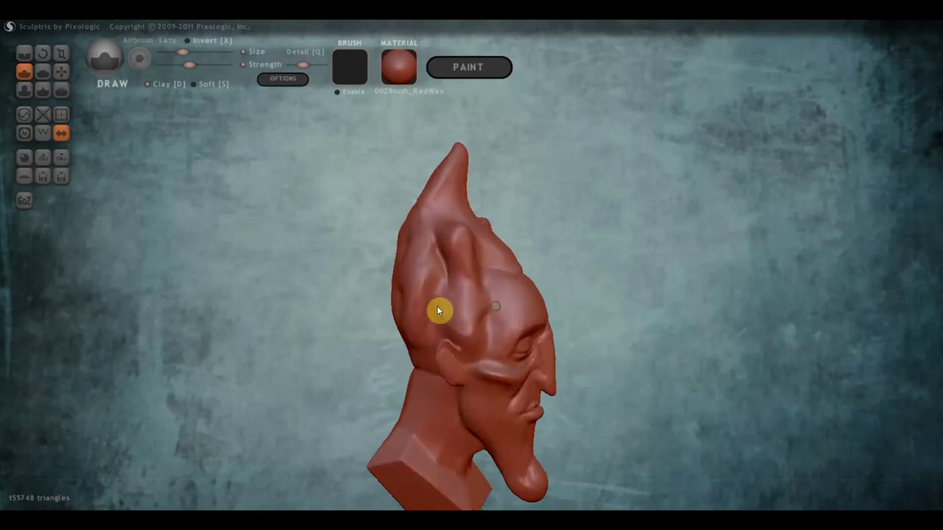
Dab bumps and a small dent onto the crest and reshape the side hollow into a curved ridge.
click(453, 221)
drag(466, 233, 453, 253)
mouse_move(467, 259)
right_down()
mouse_move(438, 257)
mouse_move(449, 262)
right_up()
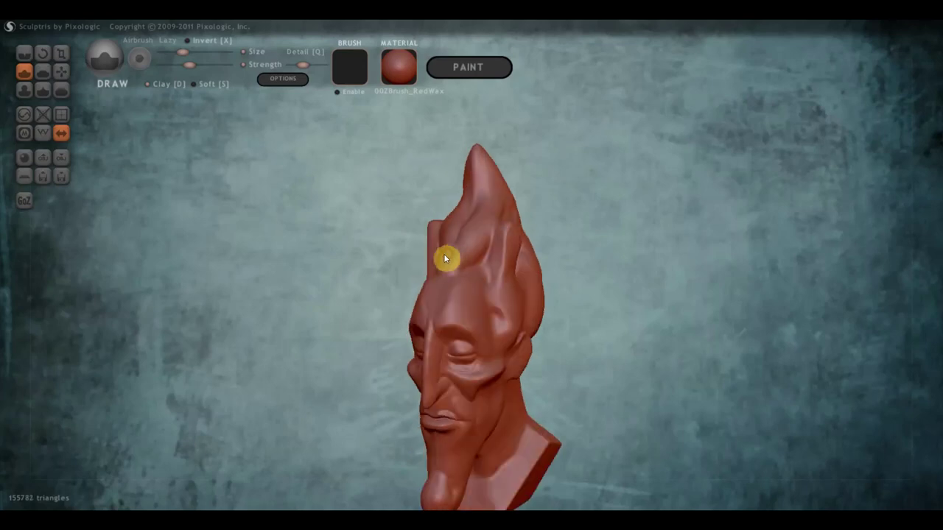
drag(459, 261, 503, 255)
mouse_move(495, 256)
right_down()
mouse_move(526, 261)
mouse_move(583, 248)
mouse_move(430, 263)
right_up()
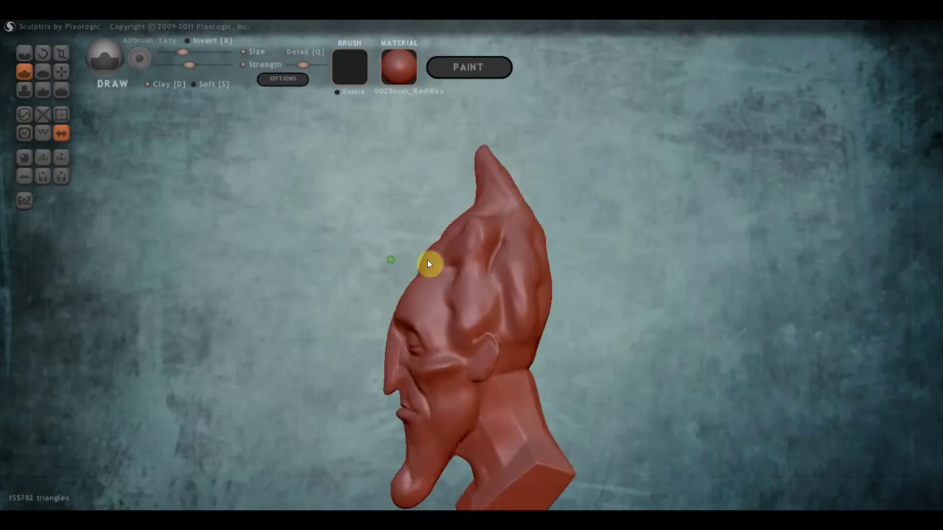
right_drag(513, 332, 430, 335)
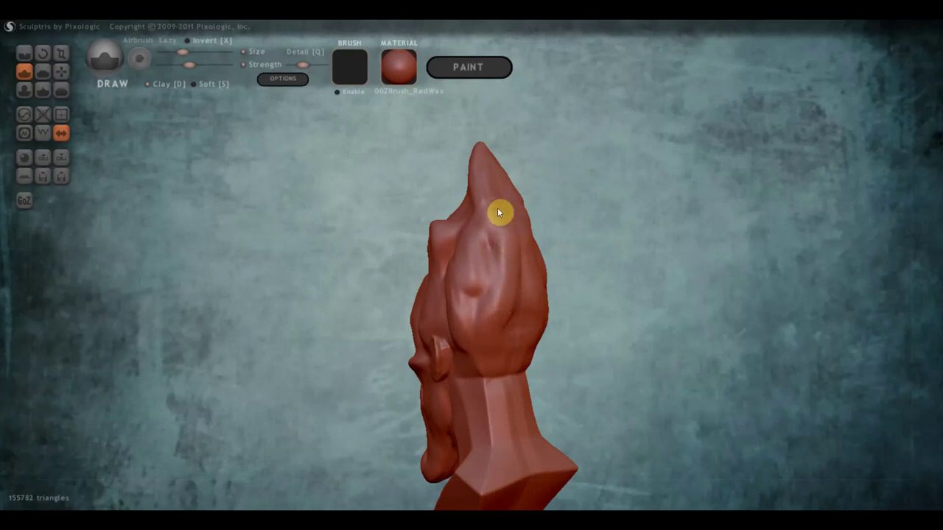
mouse_move(496, 197)
mouse_down()
mouse_move(463, 260)
mouse_move(491, 214)
mouse_up()
mouse_move(440, 170)
mouse_down()
mouse_move(468, 221)
mouse_move(570, 208)
mouse_move(521, 269)
mouse_up()
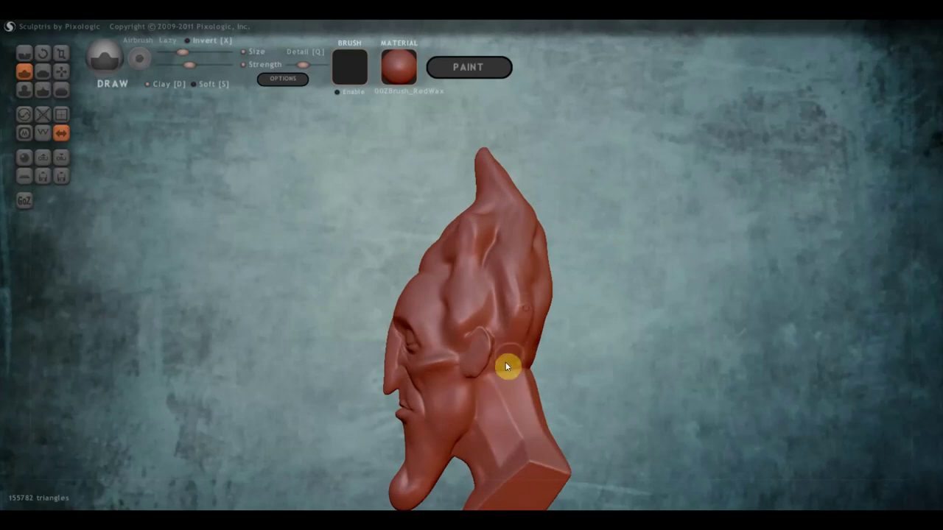
drag(522, 333, 451, 308)
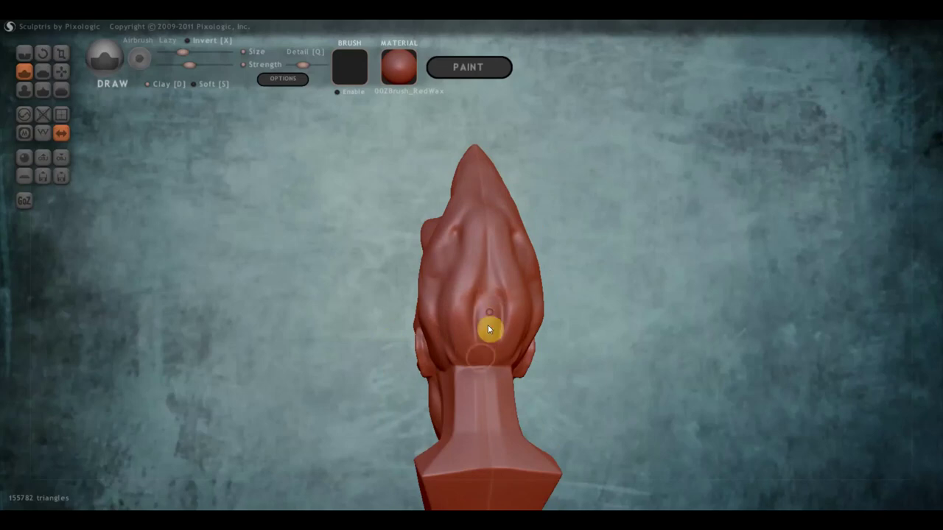
right_drag(506, 326, 453, 305)
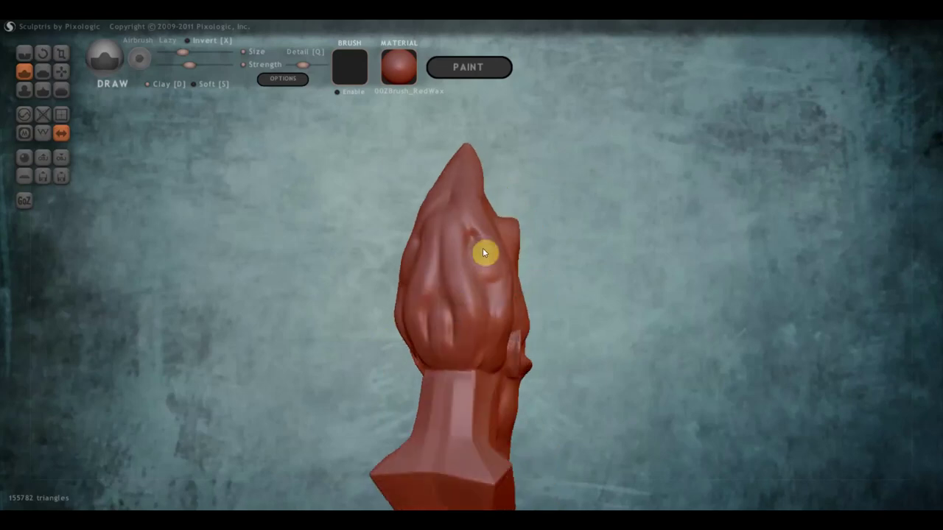
mouse_move(484, 253)
right_down()
mouse_move(554, 289)
mouse_move(611, 273)
right_up()
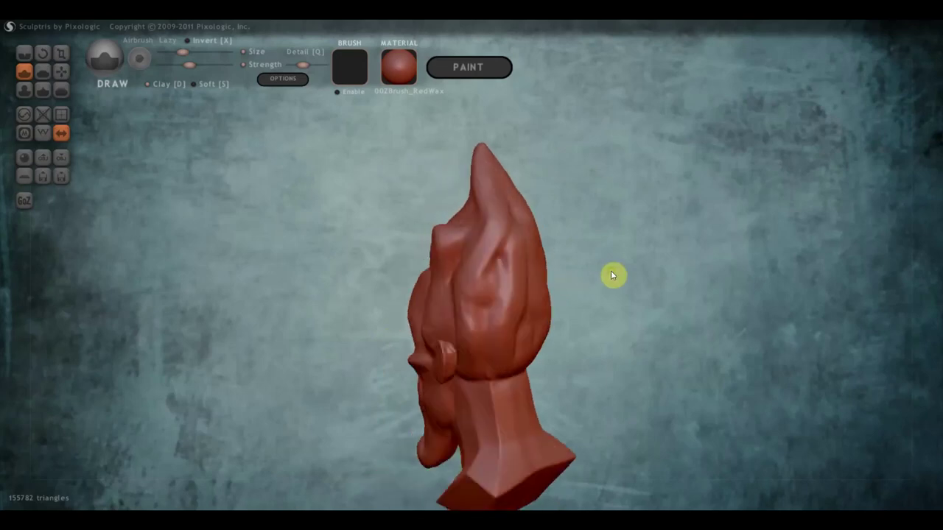
With the Crease brush, carve crease strokes into the crest beside its bump.
click(24, 53)
right_drag(484, 201, 528, 194)
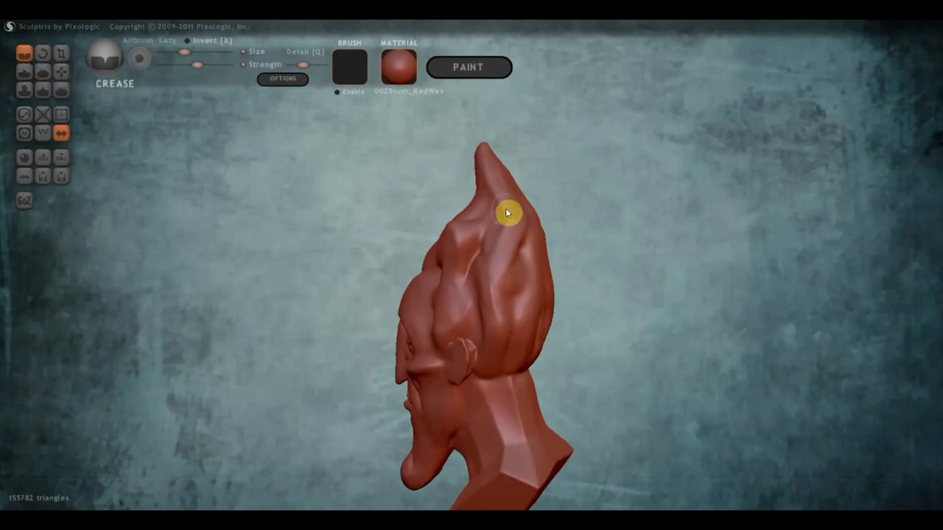
drag(486, 258, 479, 247)
right_drag(331, 132, 486, 228)
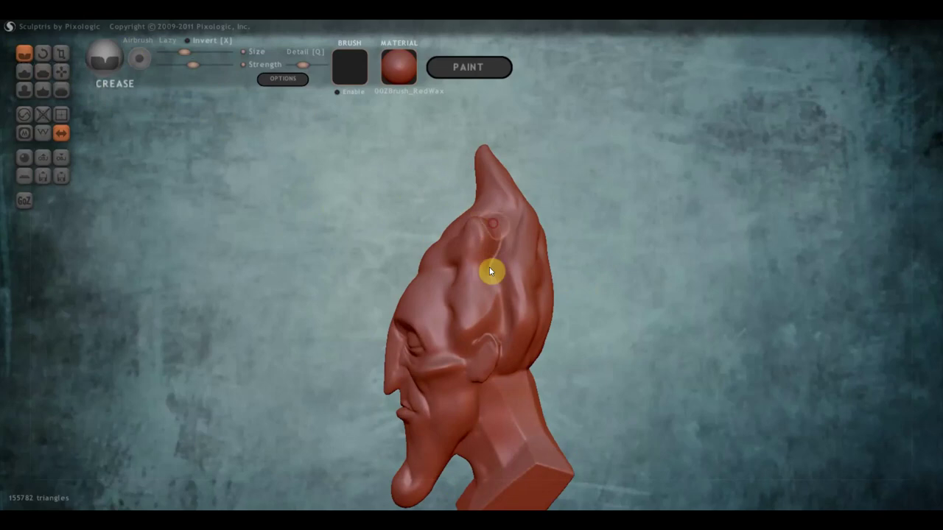
drag(489, 253, 481, 275)
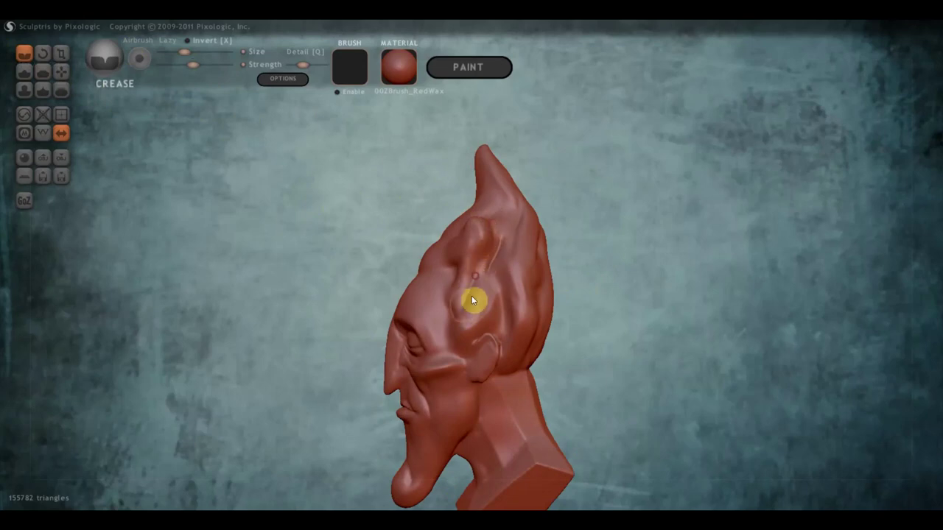
right_drag(471, 300, 485, 263)
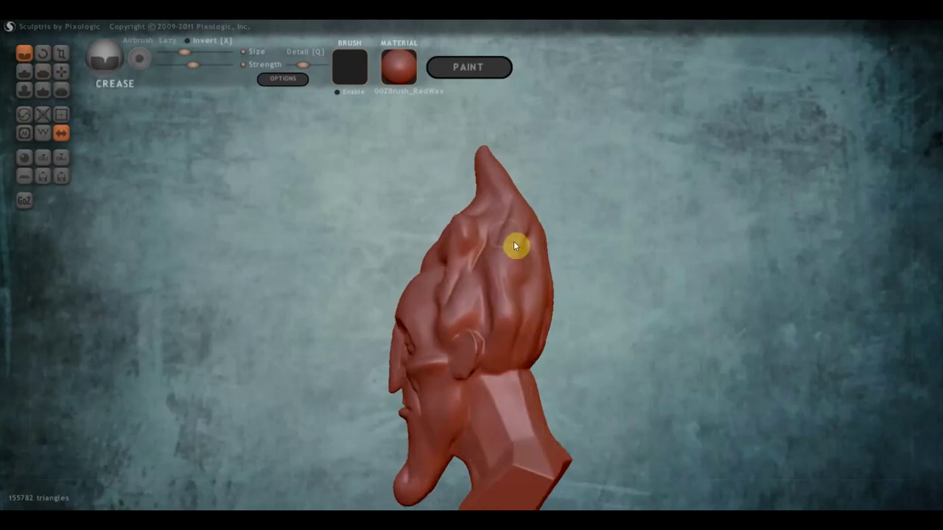
Carve vertical creases up the back of the head.
drag(518, 310, 506, 246)
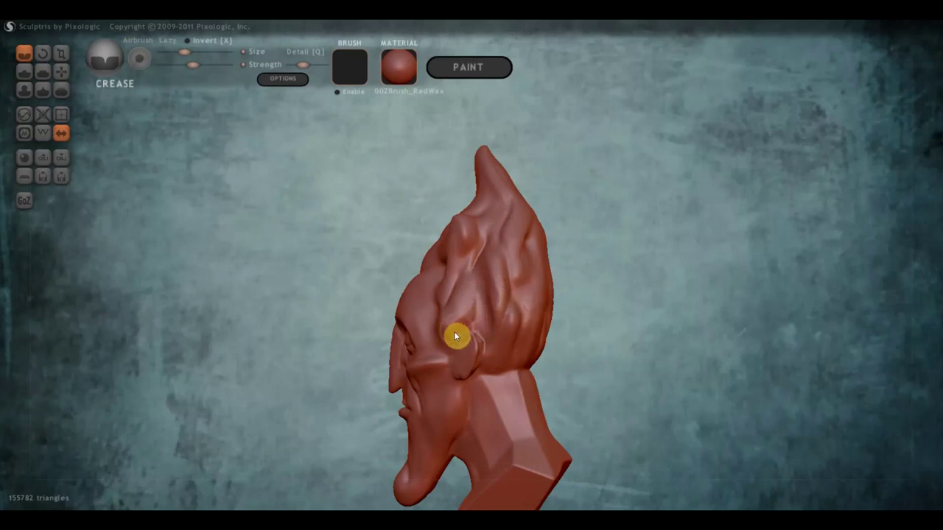
right_drag(497, 326, 499, 273)
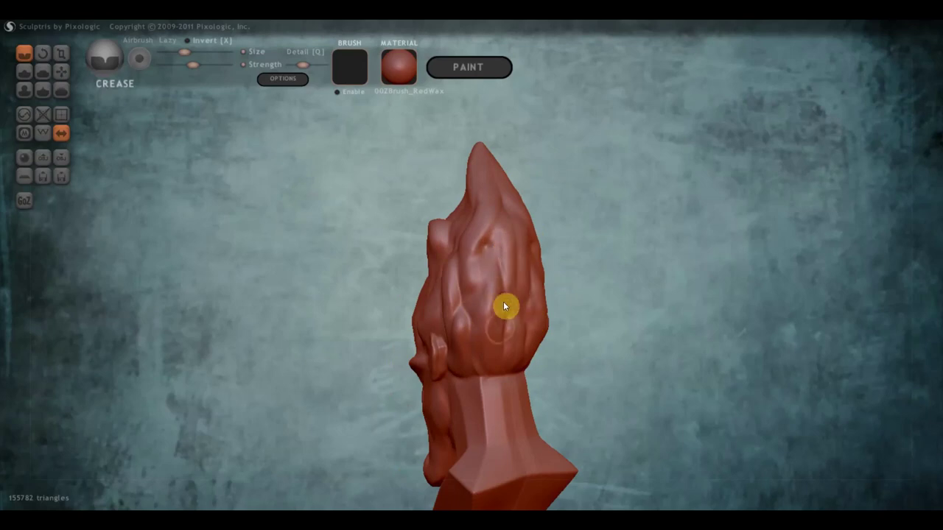
mouse_move(489, 338)
mouse_down()
mouse_move(487, 252)
mouse_move(477, 292)
mouse_up()
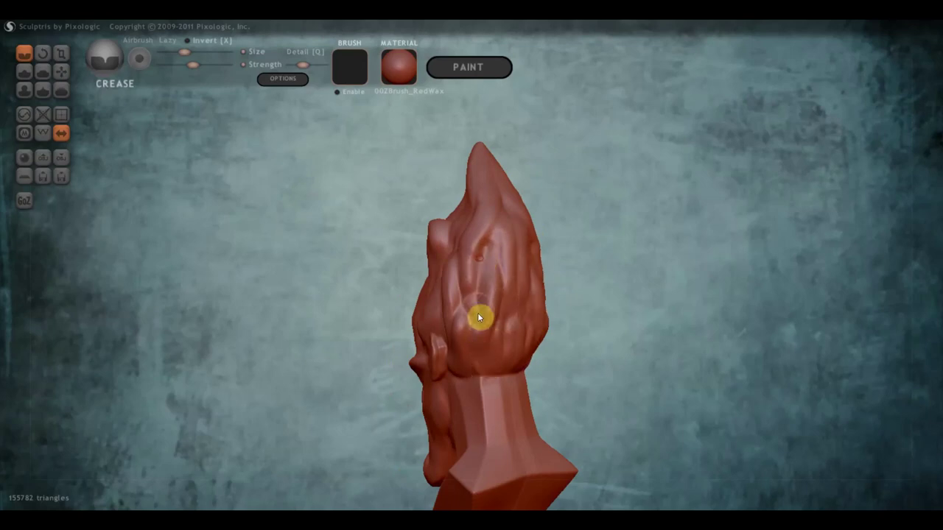
mouse_move(487, 302)
right_down()
mouse_move(437, 312)
mouse_move(474, 181)
right_up()
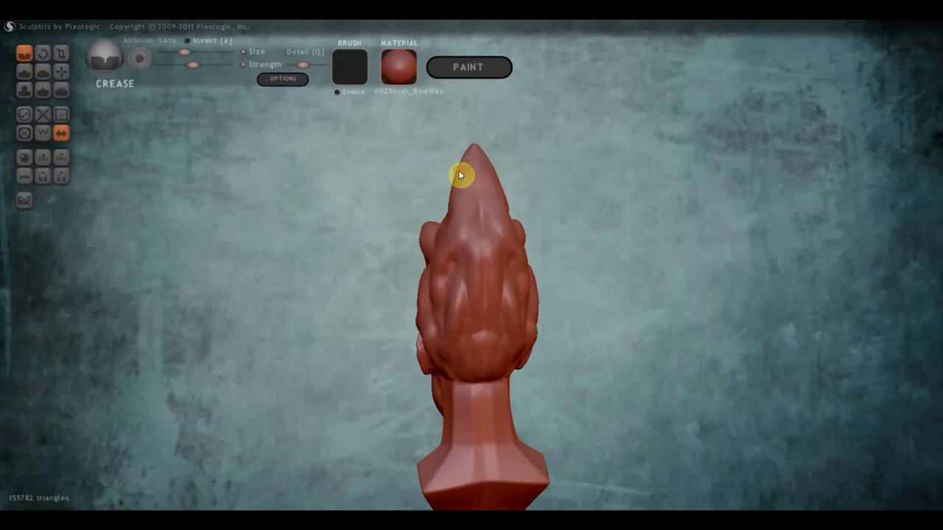
mouse_move(478, 232)
right_down()
mouse_move(612, 217)
mouse_move(527, 195)
right_up()
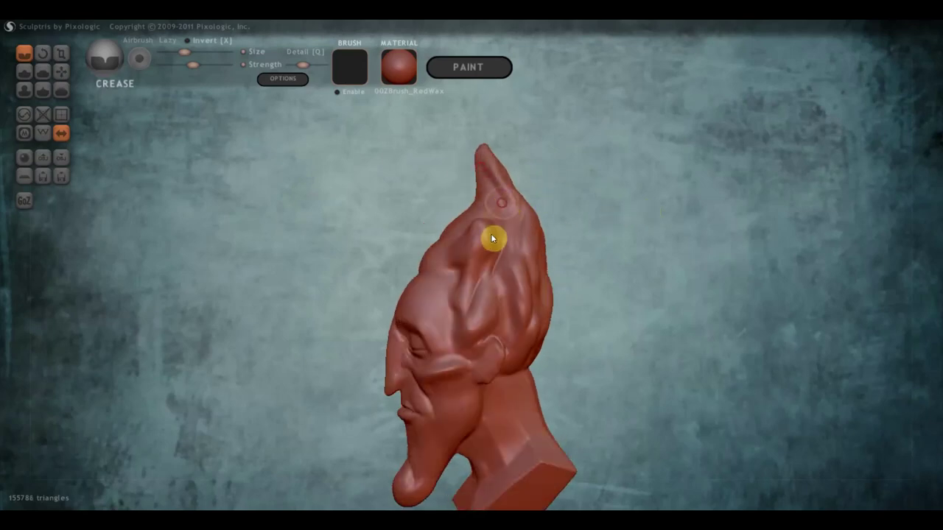
mouse_move(491, 234)
right_down()
mouse_move(592, 242)
mouse_move(513, 210)
right_up()
Crease grooves into the side of the head and the side hair lobe.
drag(483, 185, 461, 246)
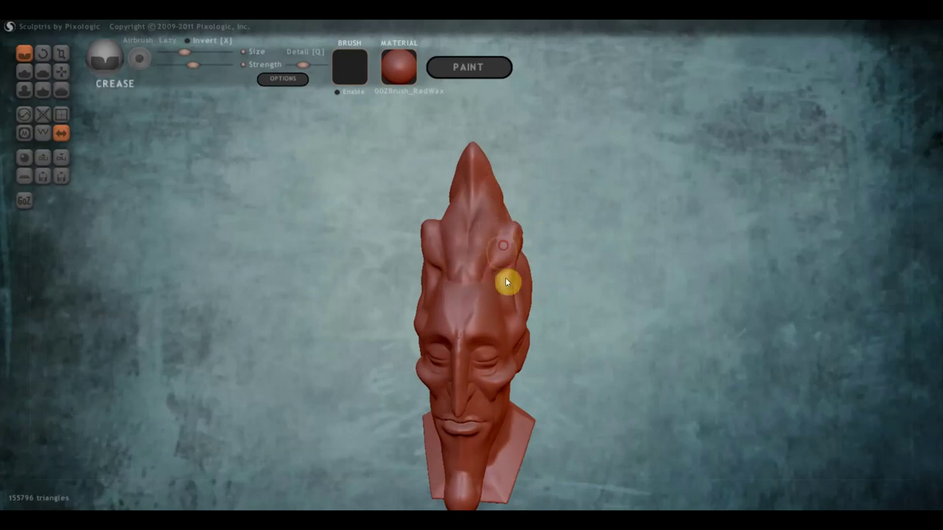
drag(501, 270, 506, 243)
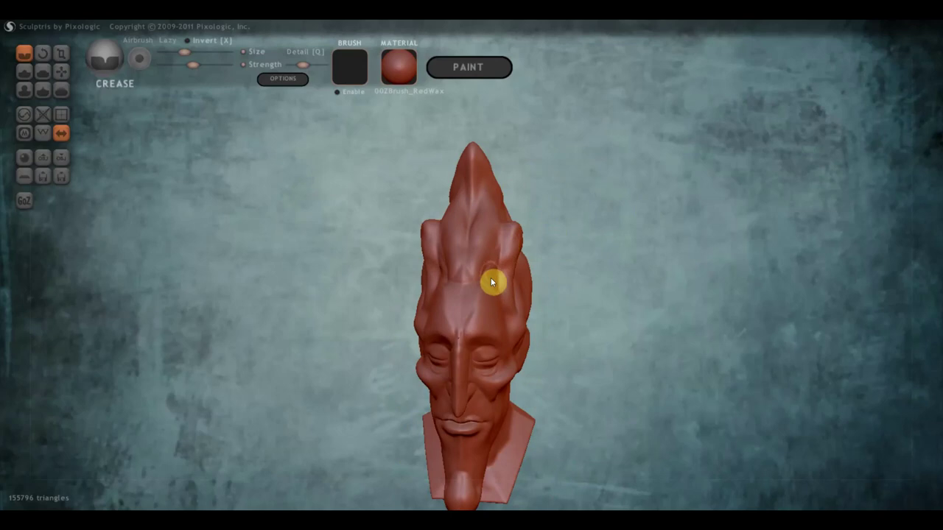
drag(470, 292, 327, 273)
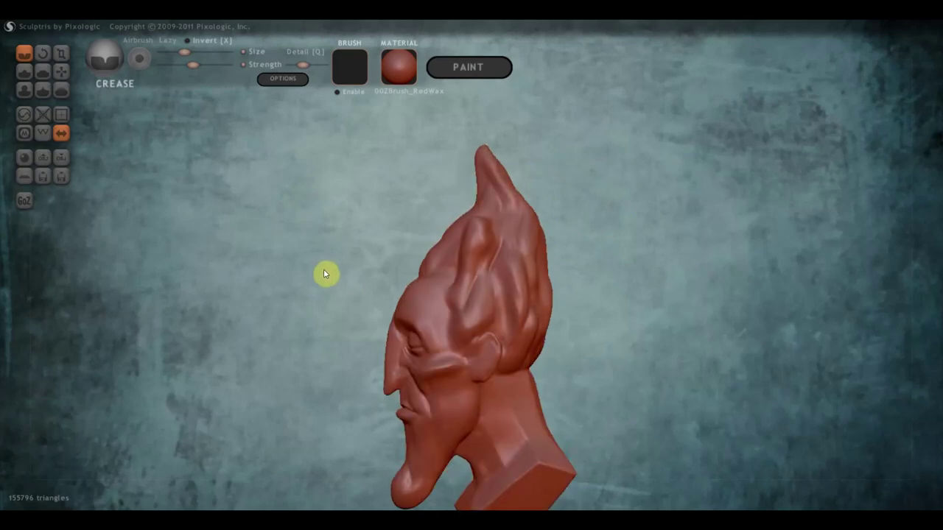
mouse_move(436, 244)
mouse_down()
mouse_move(616, 259)
mouse_move(604, 237)
mouse_up()
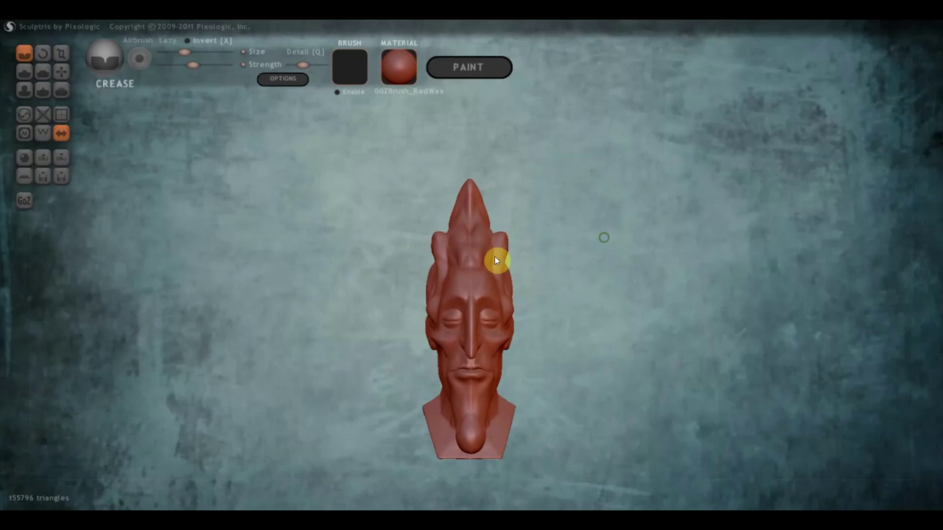
scroll(494, 255, up, 2)
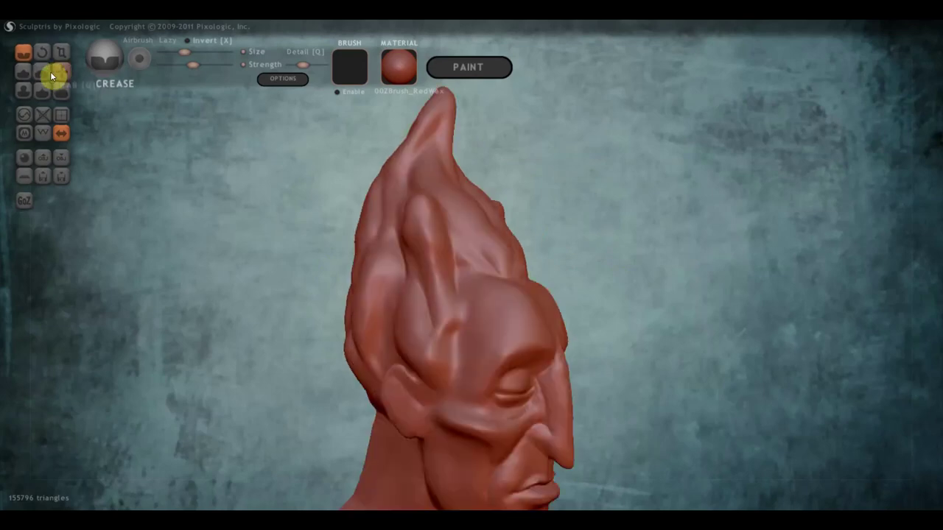
Shrink the Grab brush, pull a spike from the crest and narrow its top tip.
click(62, 72)
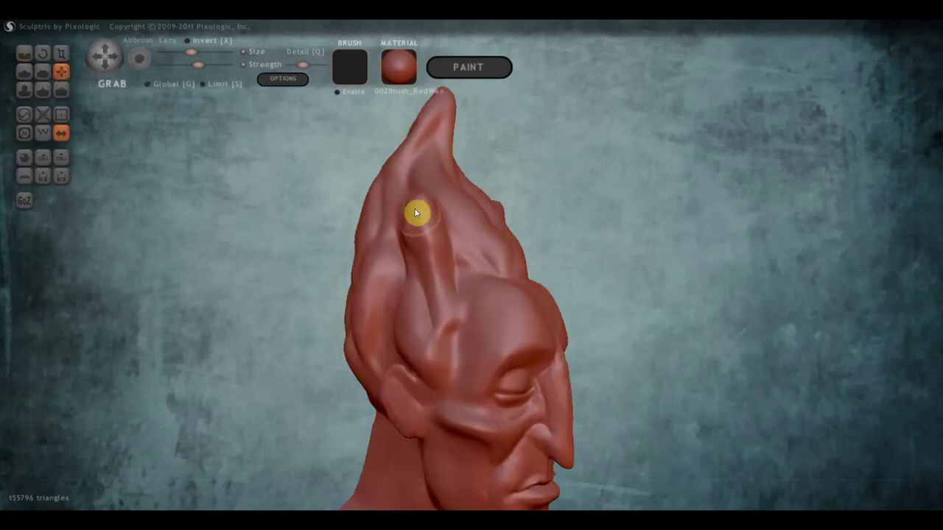
drag(191, 52, 185, 52)
drag(422, 205, 413, 184)
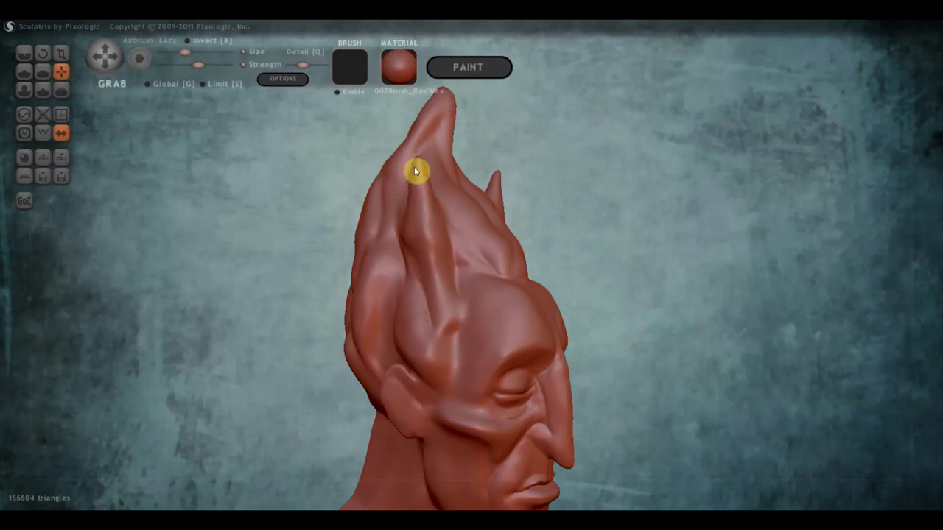
drag(415, 170, 413, 207)
right_drag(412, 196, 322, 204)
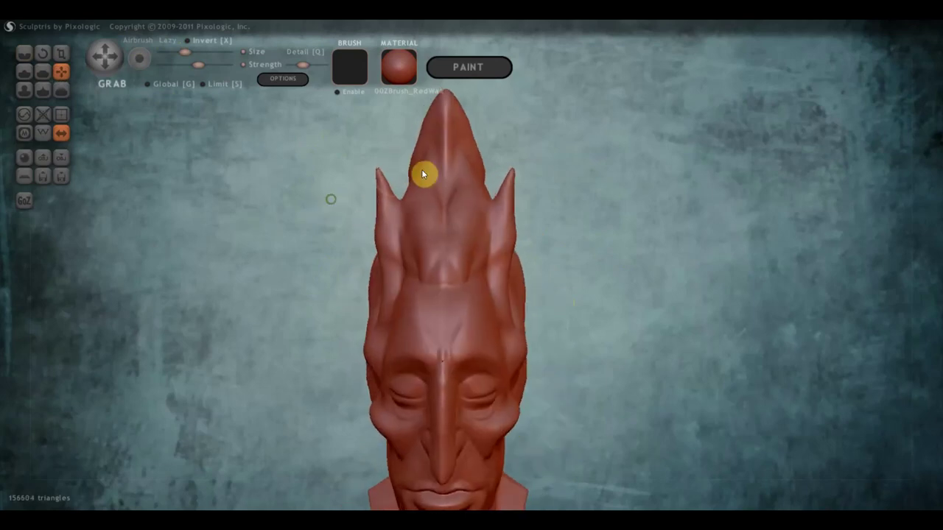
mouse_move(451, 155)
mouse_down()
mouse_move(452, 113)
mouse_move(438, 138)
mouse_up()
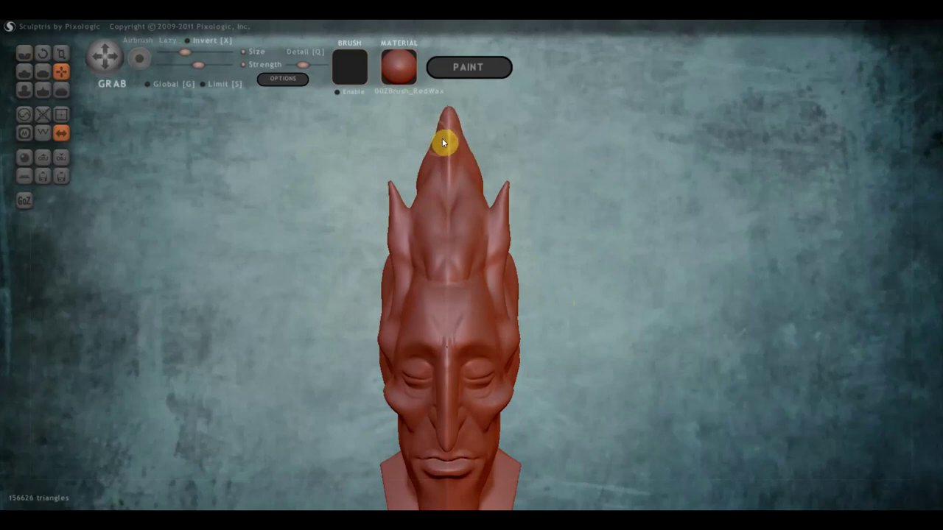
Pull more spikes out of the upper head and the side of the crest.
scroll(472, 200, up, 2)
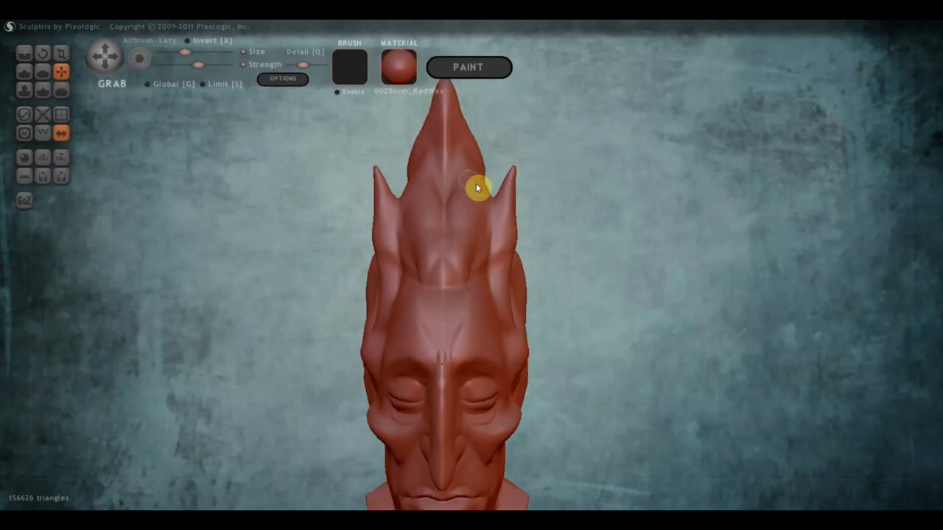
drag(473, 183, 490, 133)
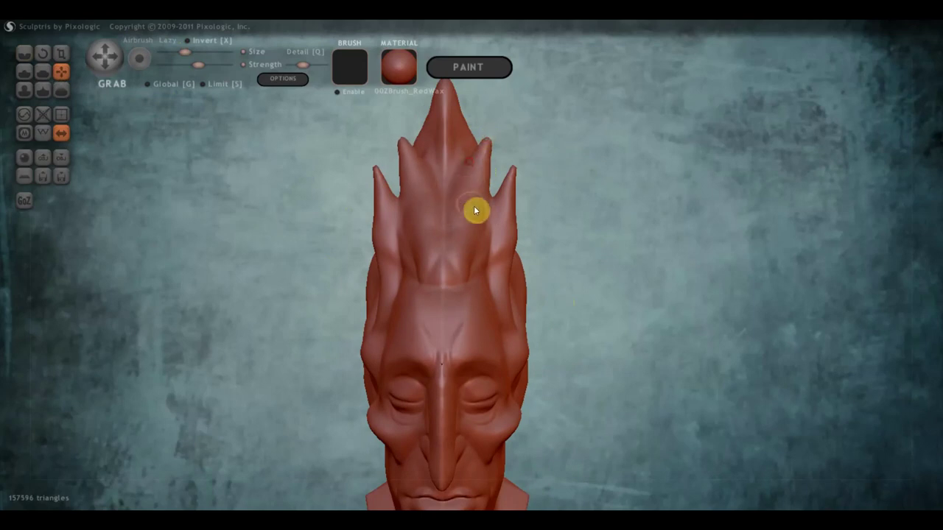
right_drag(474, 205, 452, 225)
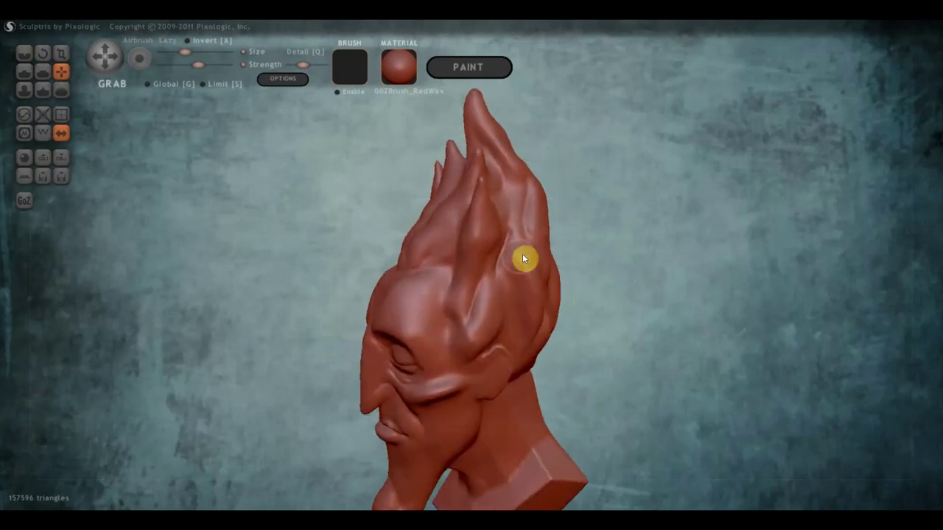
right_drag(439, 233, 367, 220)
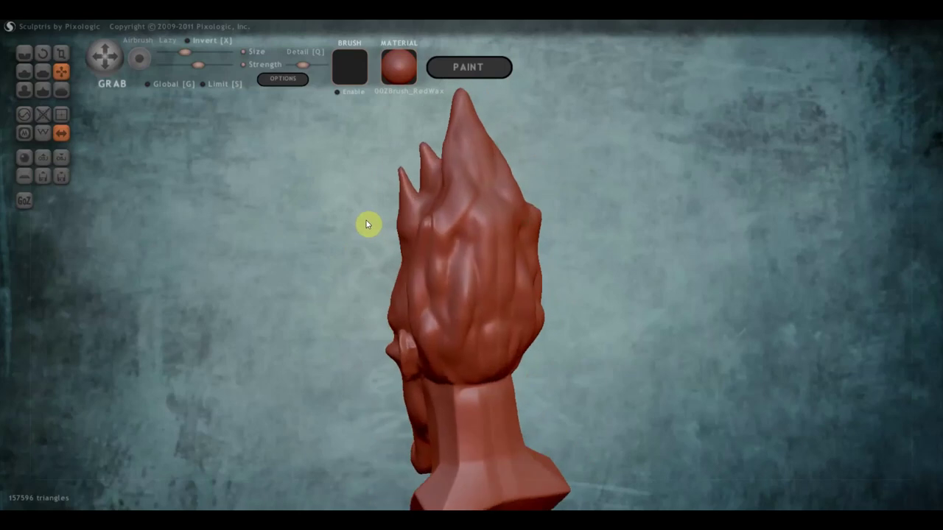
drag(411, 219, 398, 193)
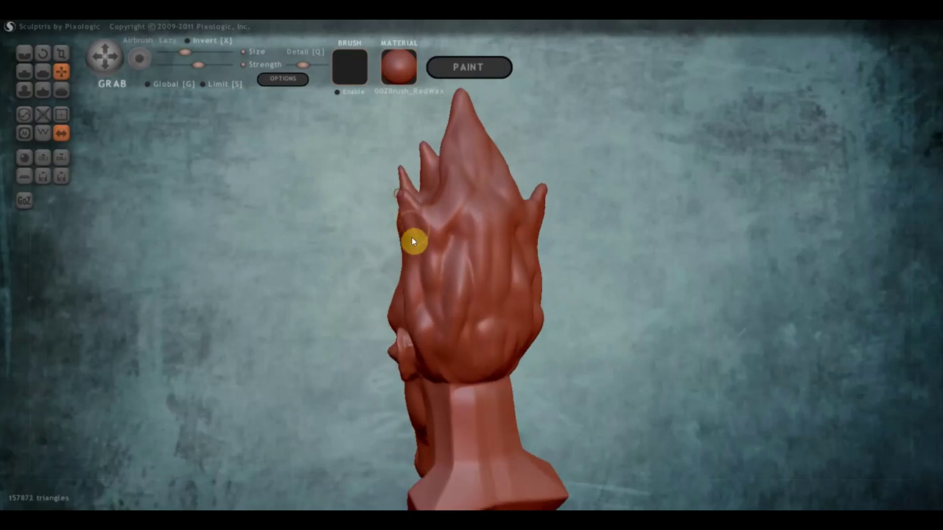
mouse_move(444, 211)
right_down()
mouse_move(552, 206)
mouse_move(529, 200)
right_up()
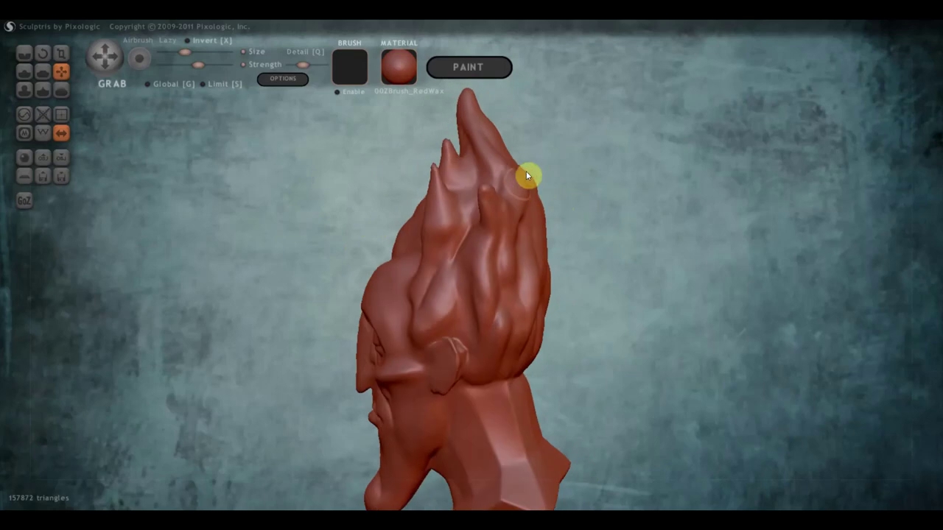
Stretch the tall spike upward, add a tip beside it, and raise the left spike.
mouse_move(530, 153)
mouse_down()
mouse_move(532, 130)
mouse_move(526, 147)
mouse_up()
drag(494, 135, 505, 91)
drag(423, 131, 375, 133)
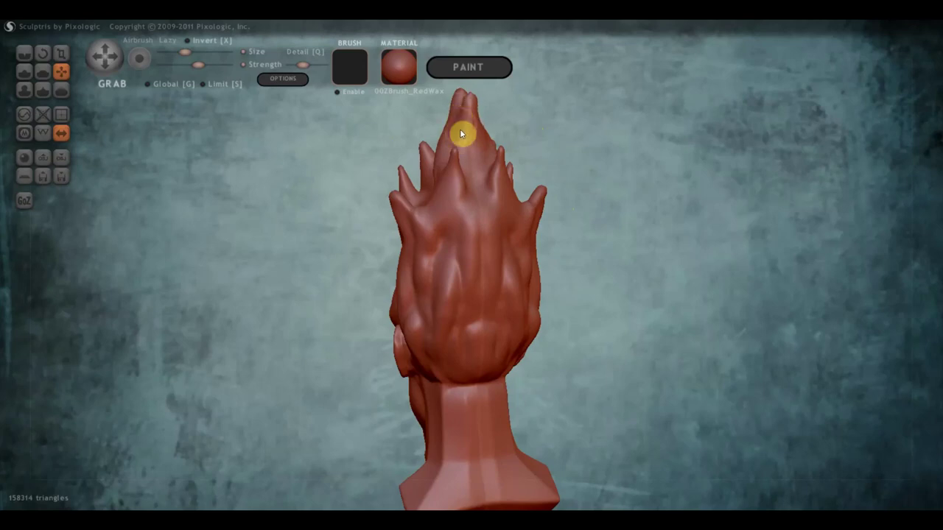
scroll(438, 151, up, 2)
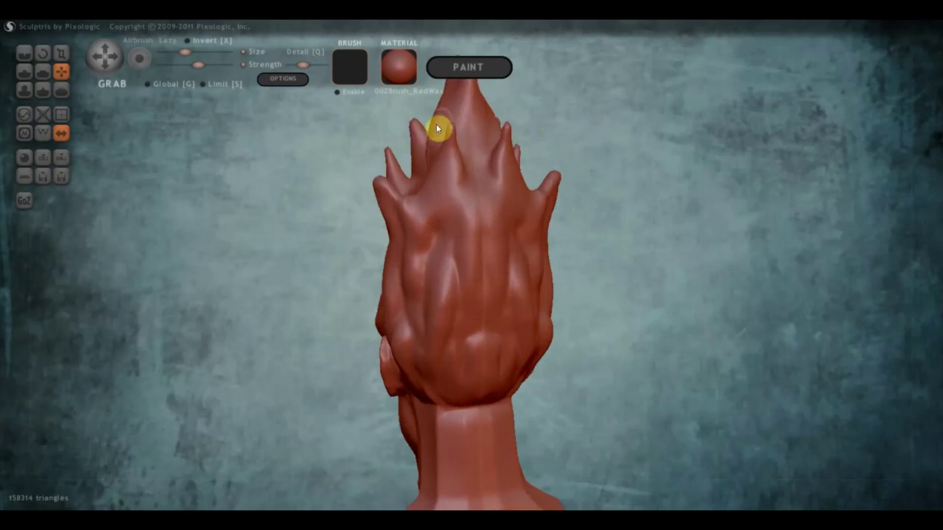
drag(436, 129, 418, 87)
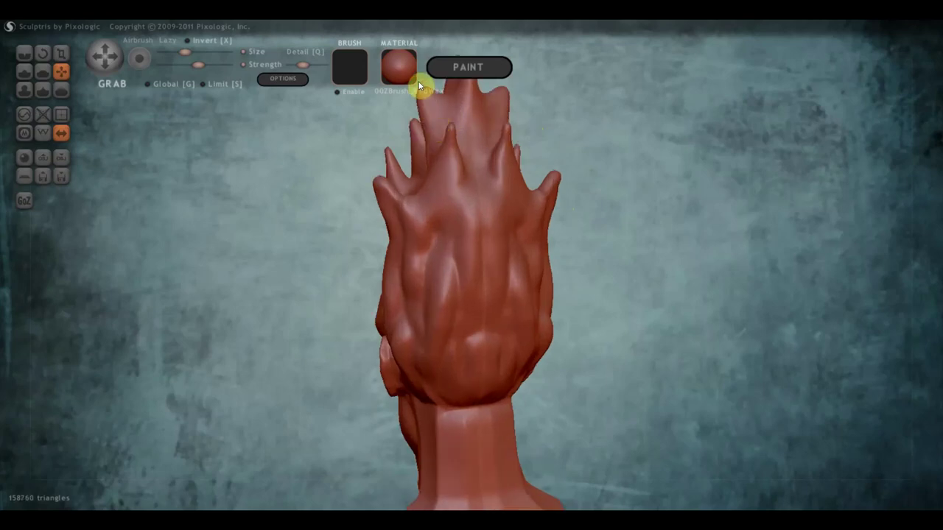
alt+drag(503, 122, 425, 224)
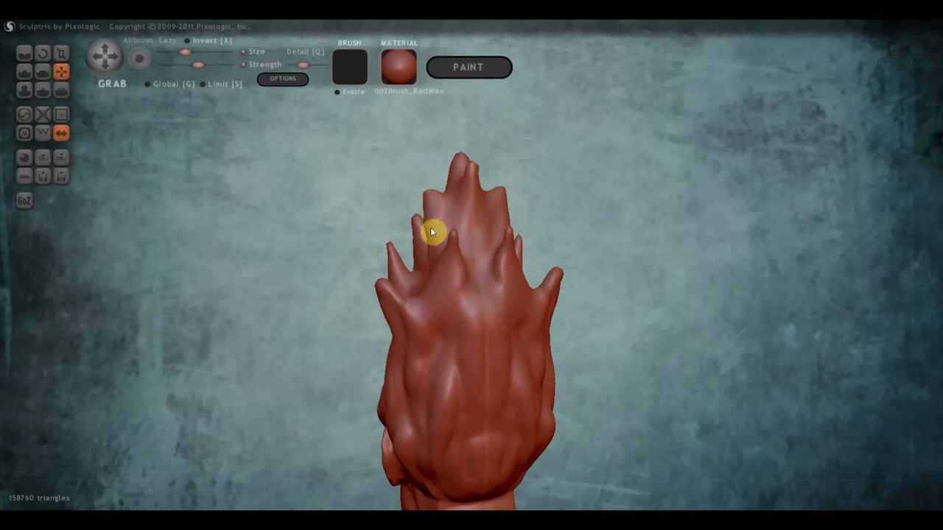
With the Crease brush, crease lines across the top and middle of the crest.
click(23, 53)
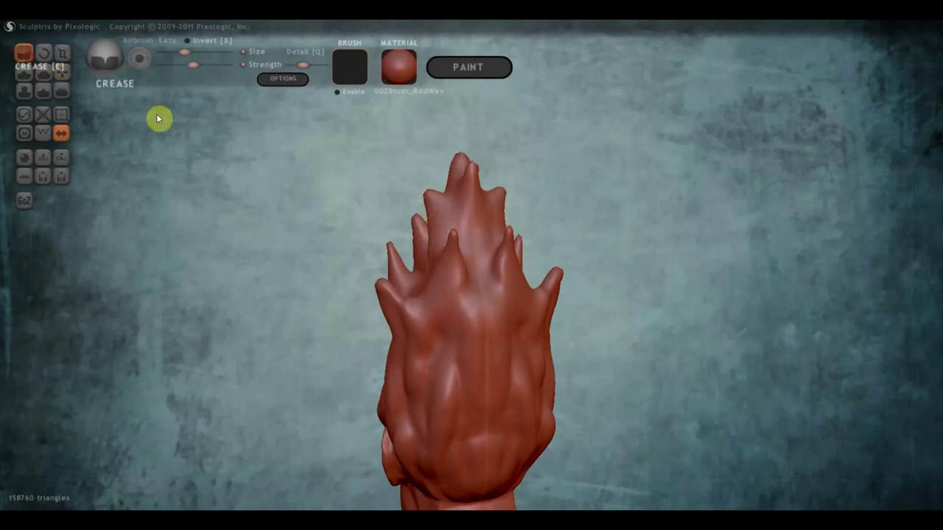
drag(443, 197, 457, 225)
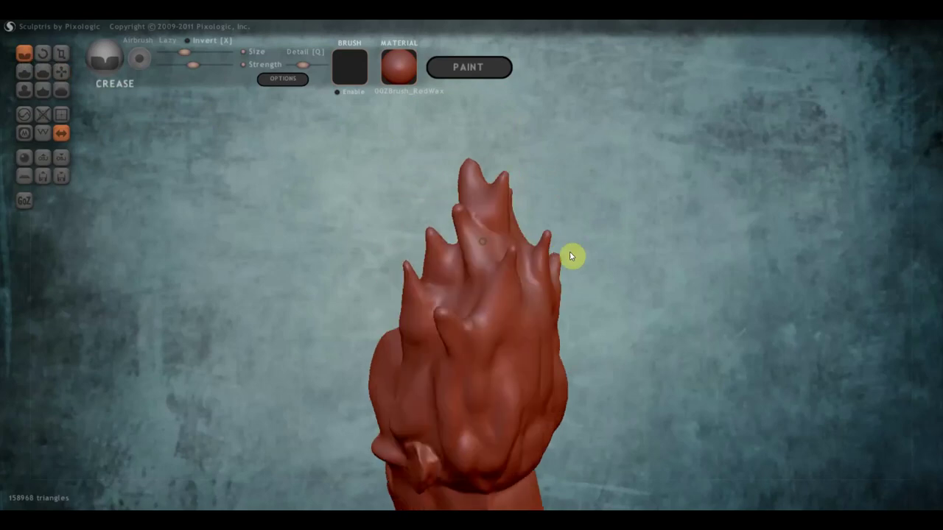
mouse_move(569, 251)
mouse_down()
mouse_move(495, 176)
mouse_move(512, 215)
mouse_move(557, 209)
mouse_up()
mouse_move(497, 235)
mouse_down()
mouse_move(514, 276)
mouse_move(548, 246)
mouse_up()
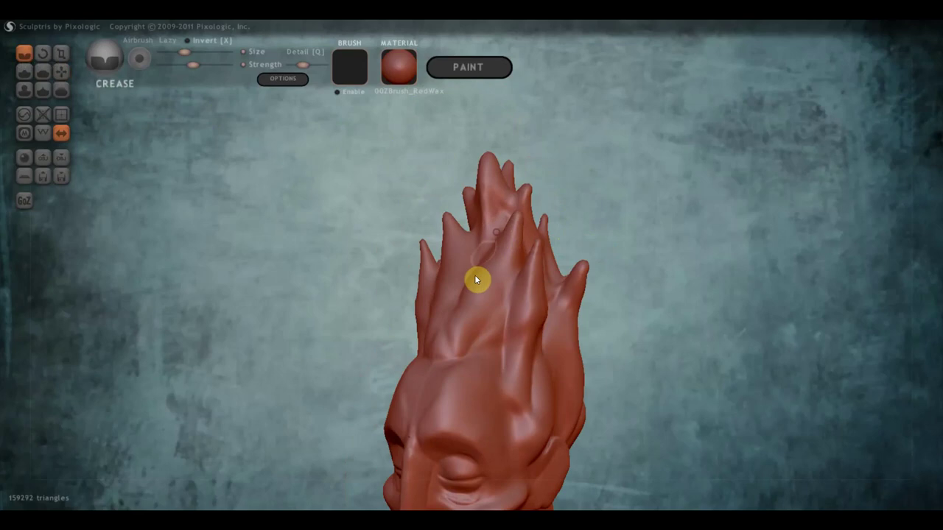
mouse_move(477, 278)
mouse_down()
mouse_move(495, 244)
mouse_move(484, 332)
mouse_move(496, 278)
mouse_up()
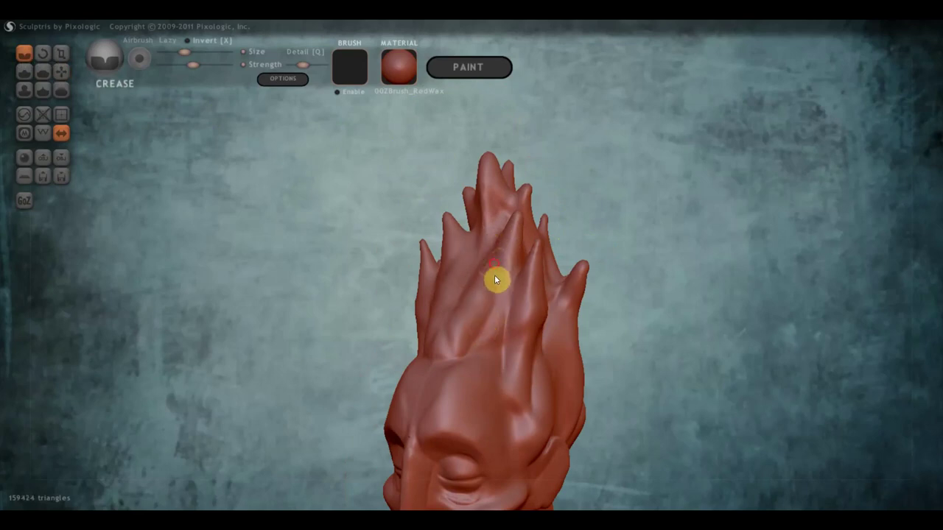
mouse_move(491, 309)
right_down()
mouse_move(511, 303)
mouse_move(546, 315)
right_up()
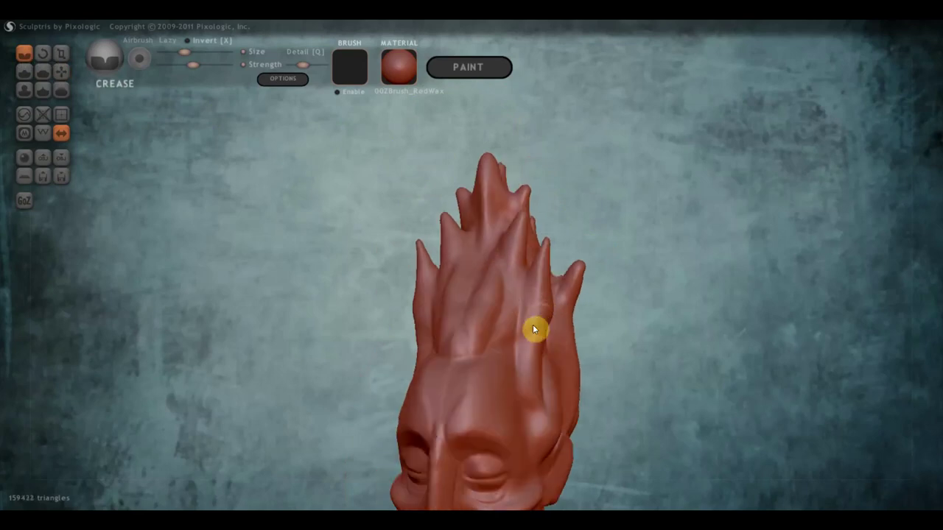
Crease grooves along the individual crest spikes and its upper-left ridge.
drag(530, 282, 522, 326)
right_drag(535, 307, 541, 325)
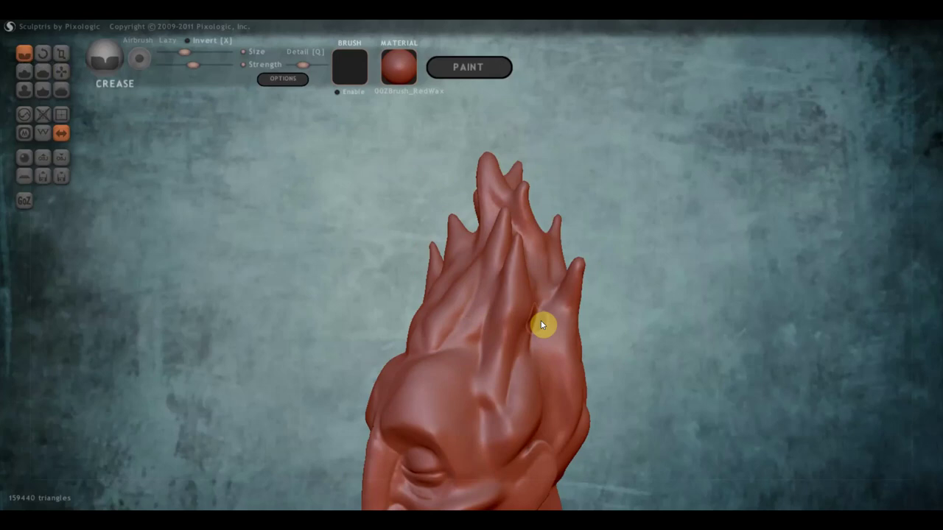
drag(550, 310, 554, 350)
mouse_move(553, 349)
right_down()
mouse_move(526, 360)
mouse_move(499, 331)
mouse_move(404, 315)
right_up()
mouse_move(439, 257)
mouse_down()
mouse_move(450, 278)
mouse_move(419, 257)
mouse_move(421, 267)
mouse_move(419, 249)
mouse_move(422, 289)
mouse_move(473, 297)
mouse_up()
right_drag(474, 297, 763, 315)
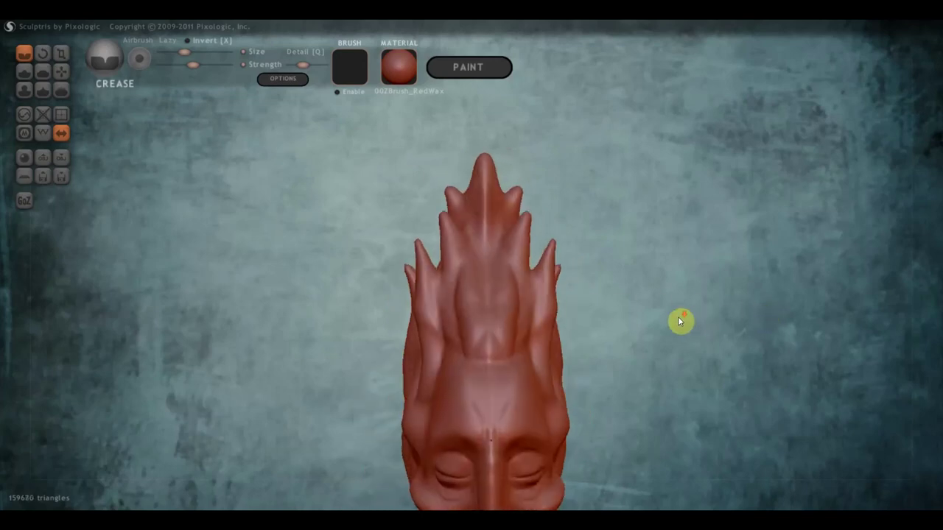
mouse_move(680, 320)
right_down()
mouse_move(543, 341)
mouse_move(680, 333)
right_up()
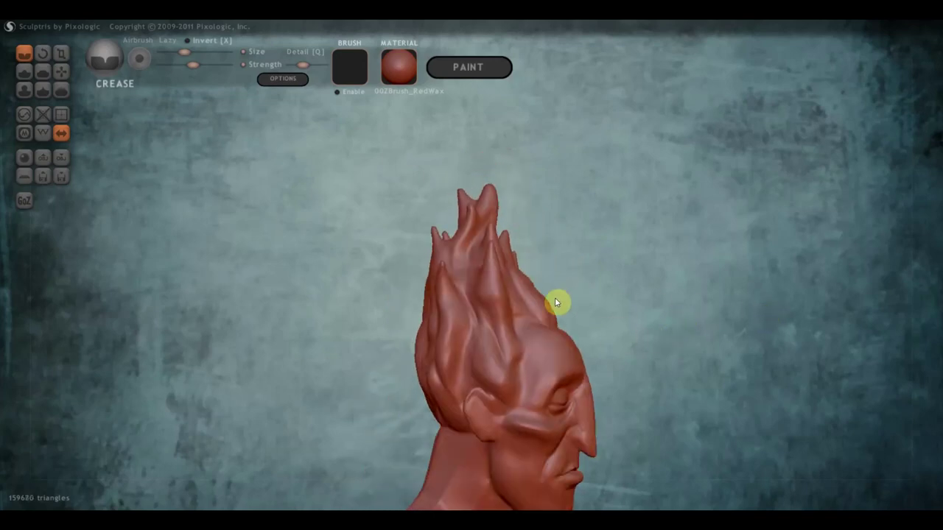
click(62, 71)
right_drag(479, 261, 366, 273)
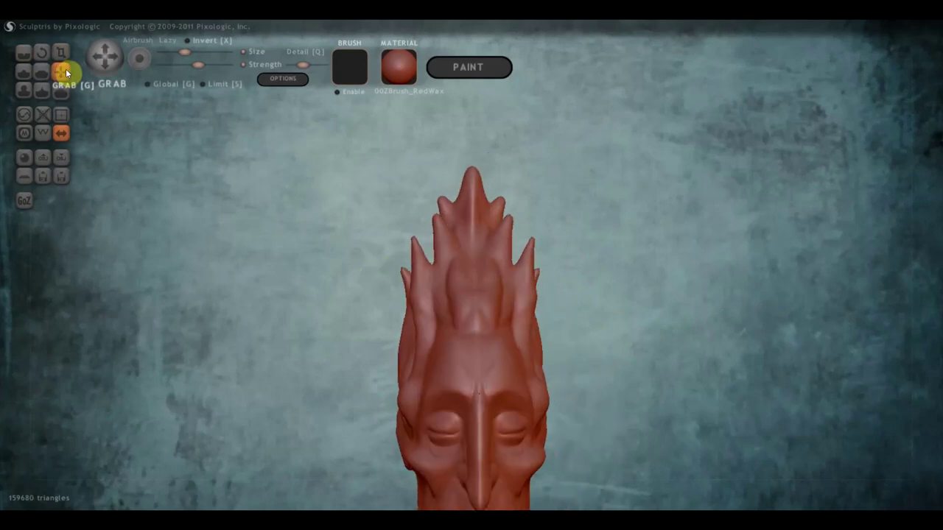
Enlarge the Grab brush and pull the sides and upper part of the head outward.
drag(184, 52, 192, 52)
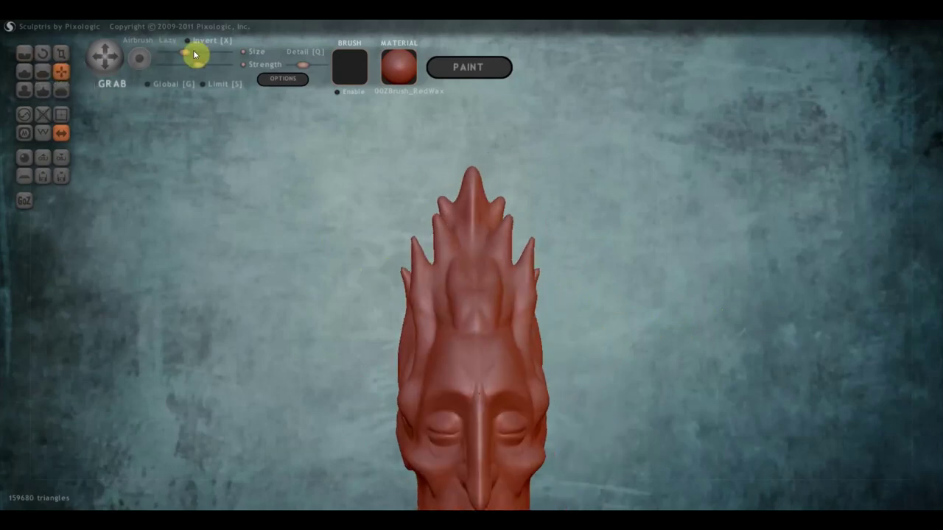
drag(412, 301, 415, 302)
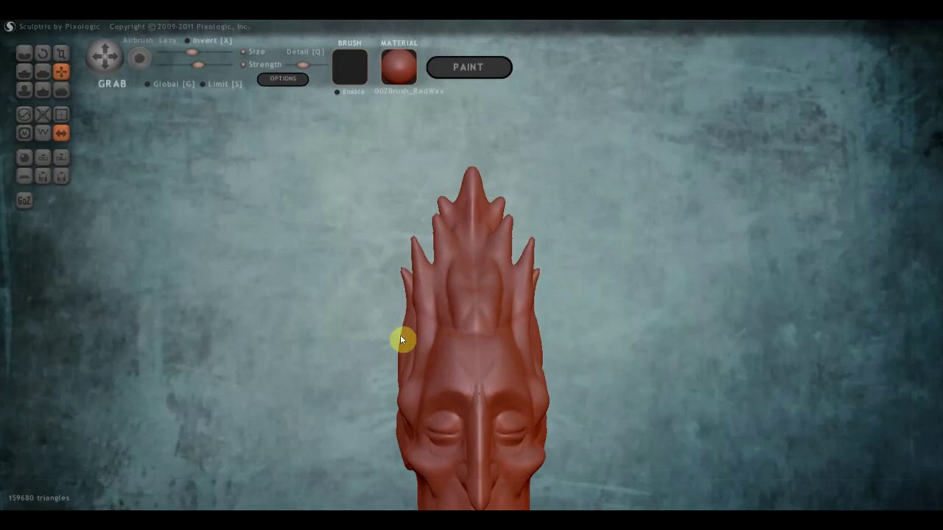
mouse_move(400, 335)
mouse_down()
mouse_move(431, 339)
mouse_move(411, 353)
mouse_move(408, 406)
mouse_move(415, 400)
mouse_move(384, 381)
mouse_move(404, 382)
mouse_up()
scroll(413, 391, down, 2)
mouse_move(444, 406)
right_down()
mouse_move(462, 407)
mouse_move(436, 410)
mouse_move(480, 406)
mouse_move(424, 310)
mouse_move(385, 312)
mouse_move(519, 315)
right_up()
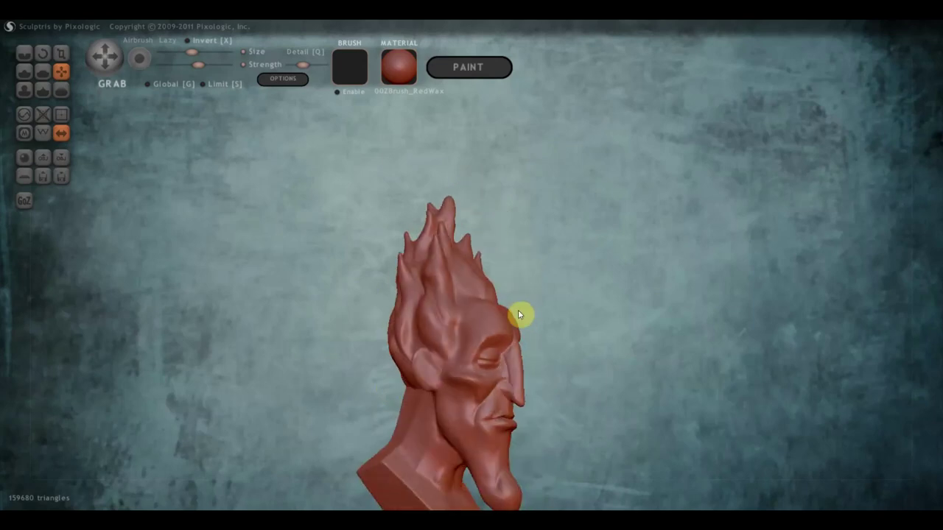
Pull the top hair spike tip up and right, then drag the middle and left-side strands outward.
drag(448, 209, 466, 214)
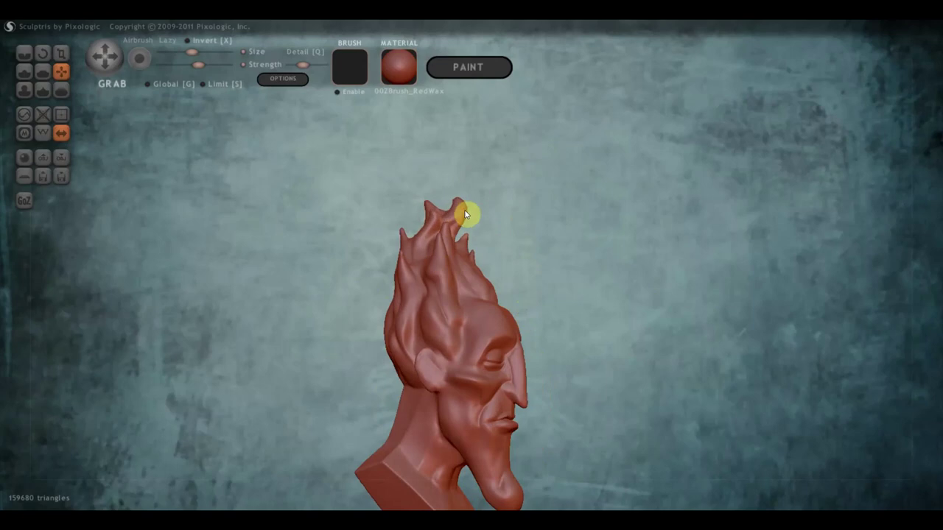
drag(463, 269, 421, 285)
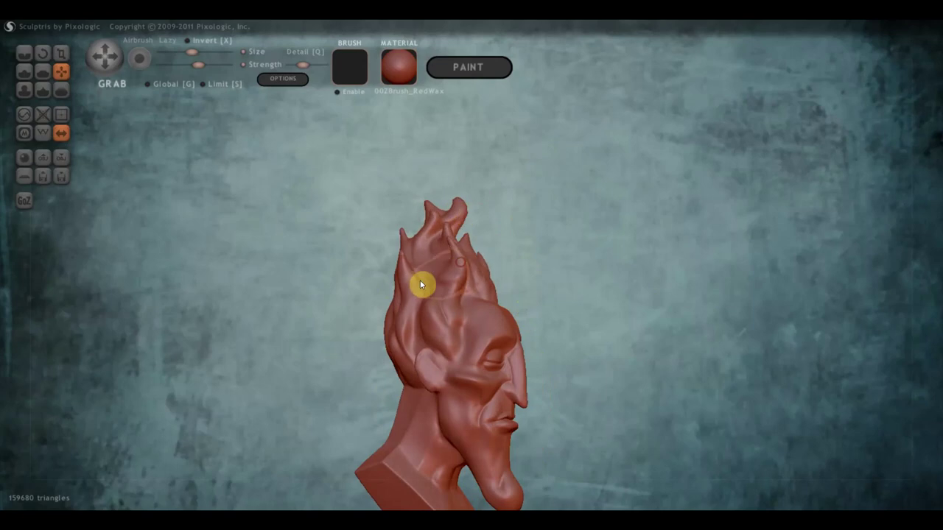
right_drag(459, 288, 338, 296)
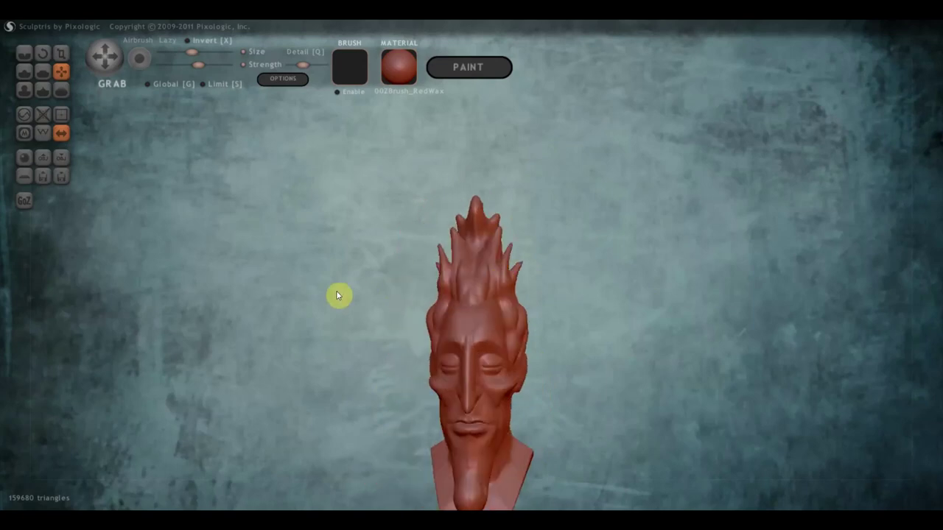
right_drag(533, 275, 439, 279)
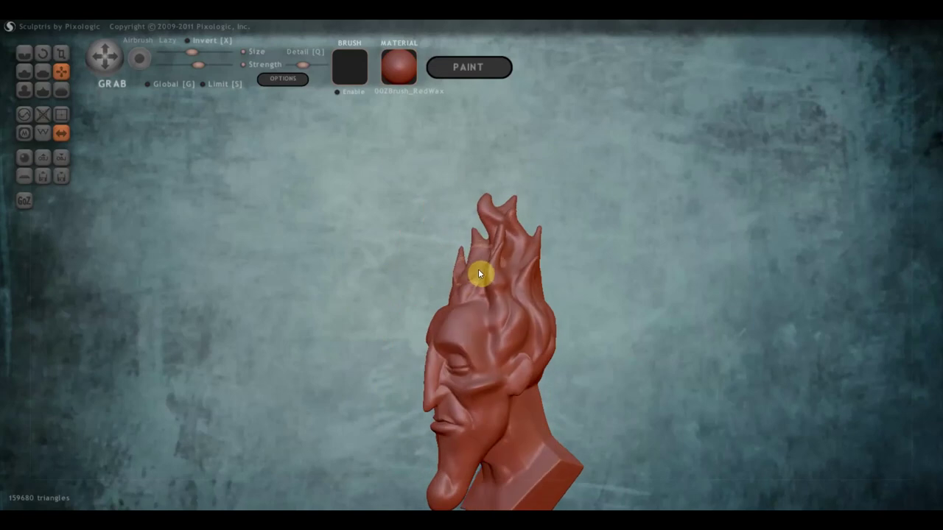
right_drag(480, 271, 670, 275)
right_drag(414, 298, 447, 287)
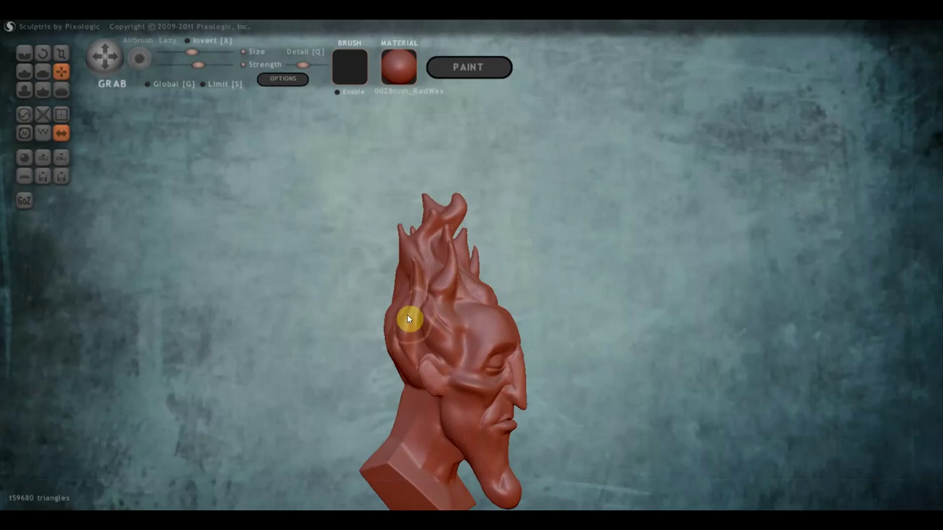
drag(406, 298, 417, 297)
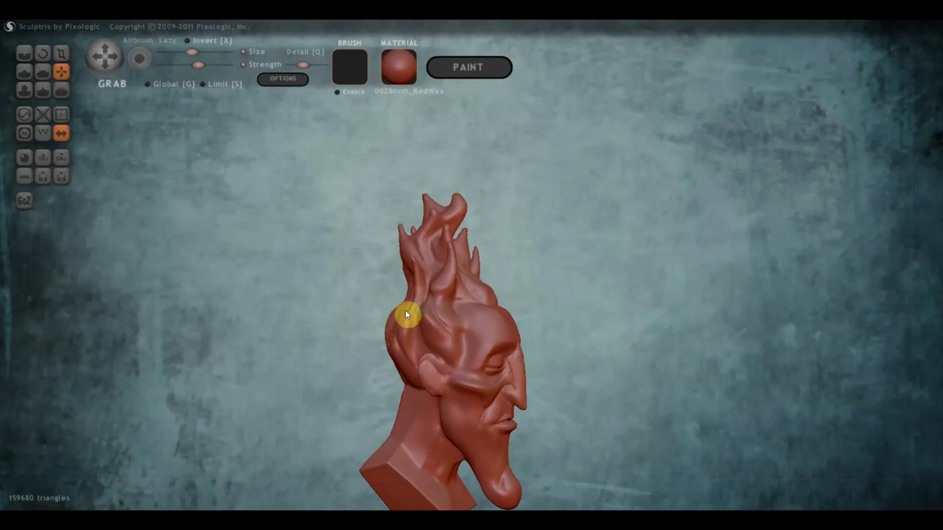
right_drag(405, 314, 273, 315)
scroll(422, 273, up, 2)
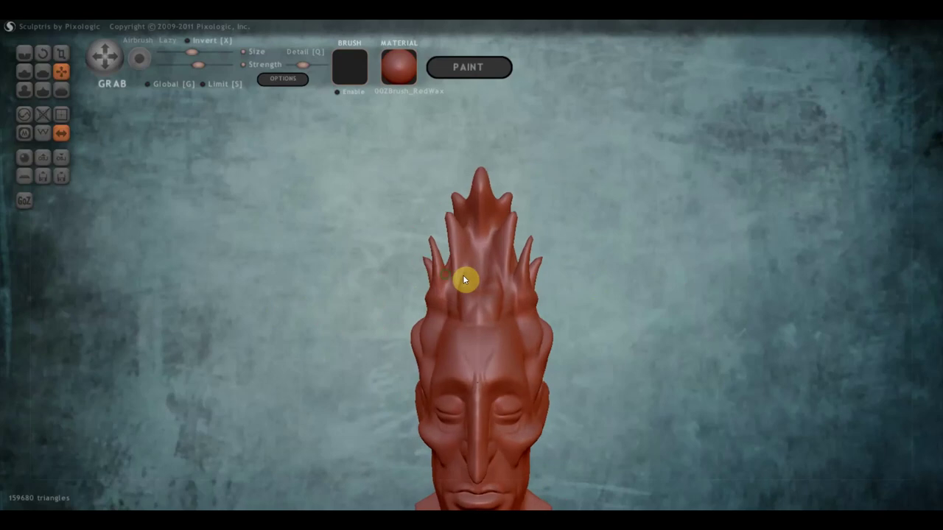
scroll(462, 274, up, 2)
With the Flatten brush, plane down the strands left of centre and the top spike tips.
click(43, 71)
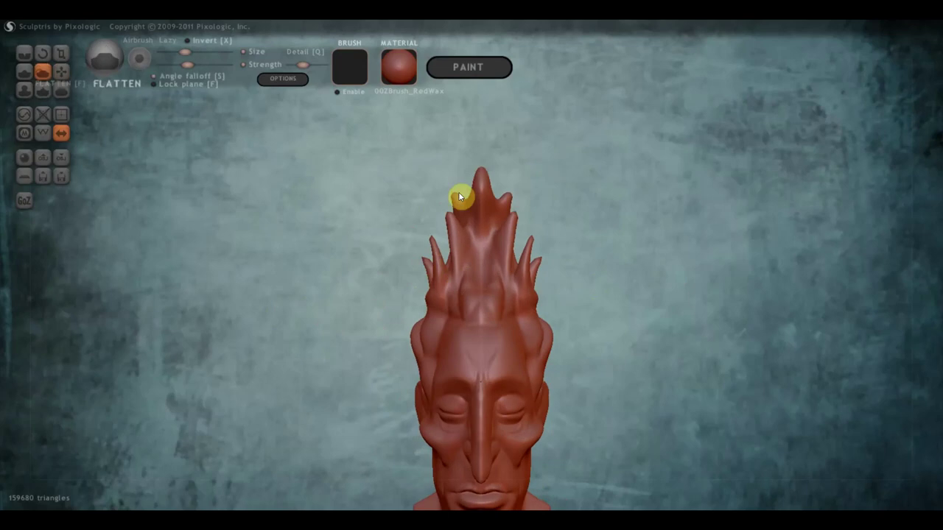
scroll(457, 203, up, 2)
mouse_move(433, 187)
mouse_down()
mouse_move(442, 273)
mouse_move(448, 237)
mouse_up()
right_drag(448, 234, 455, 192)
mouse_move(455, 193)
mouse_down()
mouse_move(451, 238)
mouse_move(448, 196)
mouse_move(473, 290)
mouse_up()
right_drag(473, 294, 479, 265)
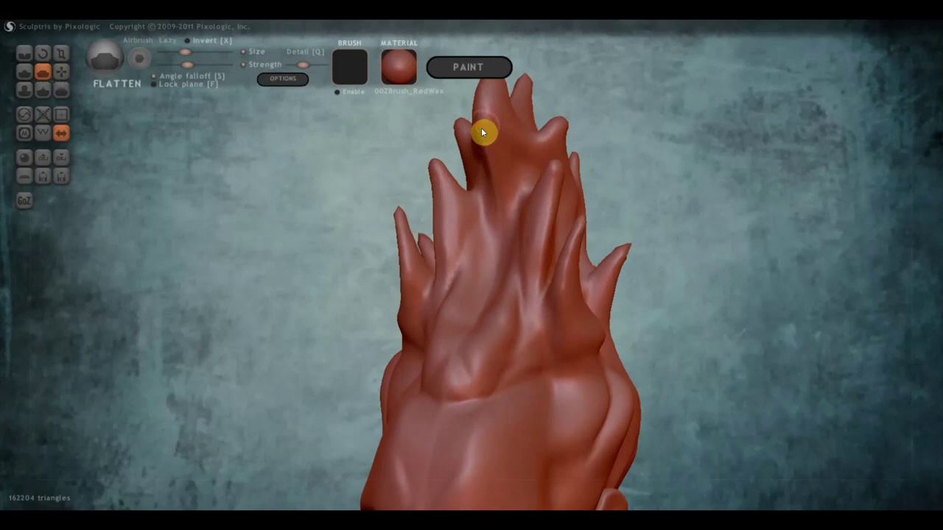
drag(483, 132, 492, 174)
drag(506, 126, 535, 196)
mouse_move(497, 121)
right_down()
mouse_move(506, 177)
mouse_move(492, 139)
right_up()
mouse_move(492, 139)
mouse_down()
mouse_move(484, 143)
mouse_move(488, 200)
mouse_move(488, 147)
mouse_up()
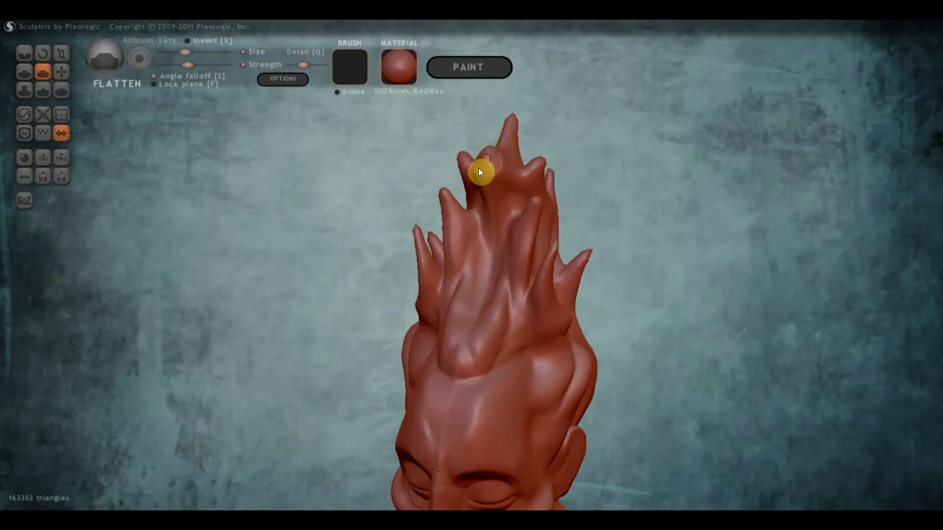
Flatten the spike tops seen from the front, a small bump, and the area around the central horn.
mouse_move(398, 143)
right_down()
mouse_move(537, 162)
mouse_move(521, 151)
mouse_move(507, 165)
right_up()
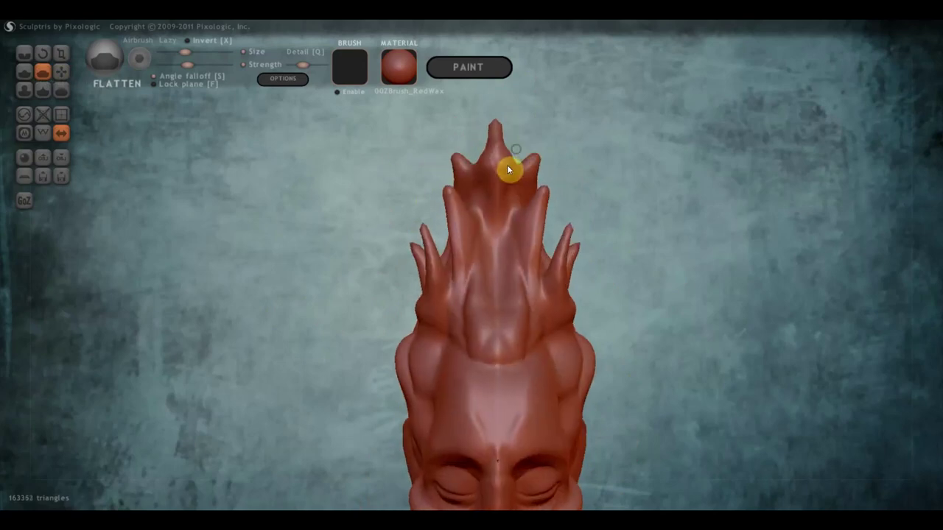
drag(507, 165, 525, 164)
mouse_move(525, 164)
right_down()
mouse_move(513, 182)
mouse_move(522, 167)
right_up()
drag(522, 166, 529, 169)
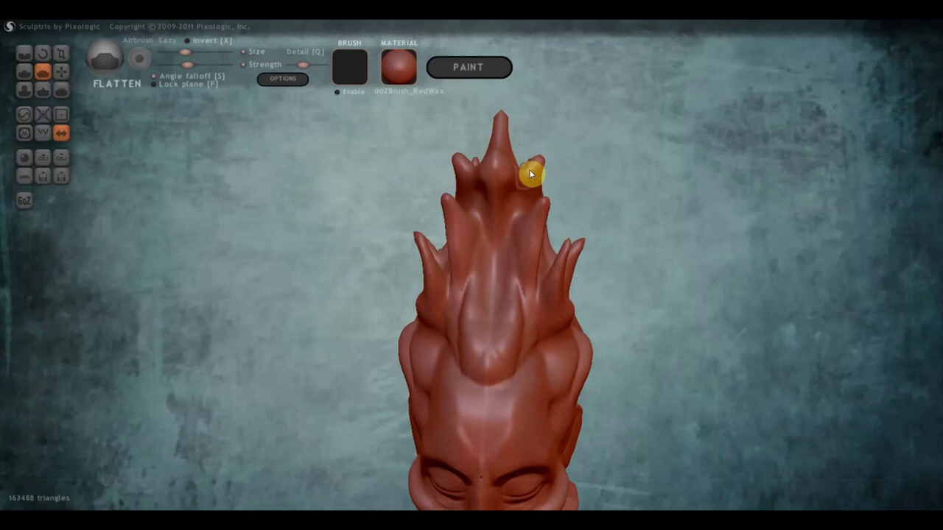
right_drag(525, 179, 351, 152)
drag(503, 178, 512, 204)
right_drag(547, 246, 514, 354)
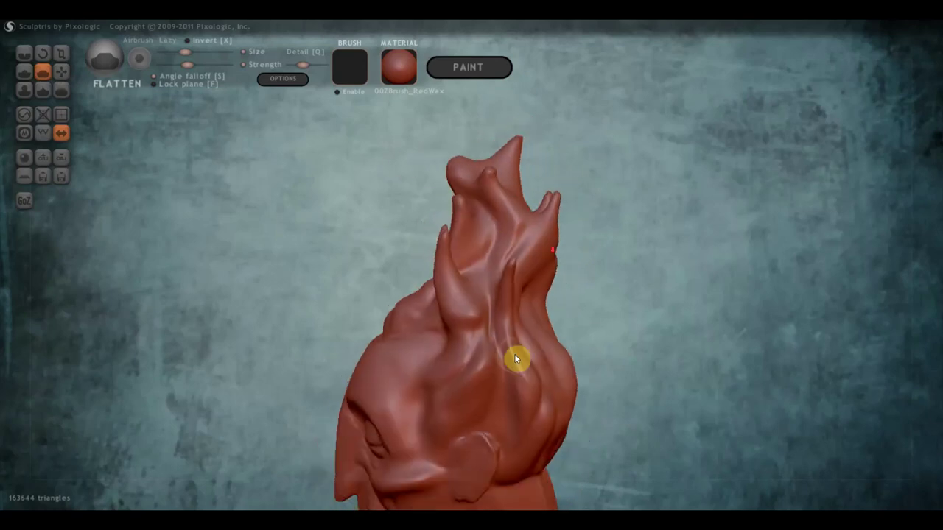
drag(452, 263, 482, 344)
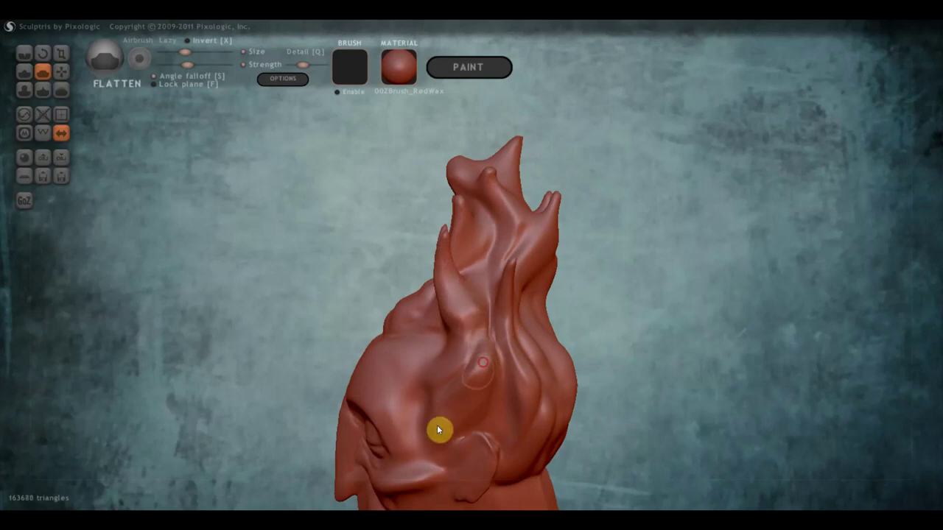
Flatten the crest's side, its upper-right surface and the top flame tips, checking from several angles.
right_drag(486, 381, 432, 334)
mouse_move(432, 335)
mouse_down()
mouse_move(432, 415)
mouse_move(433, 346)
mouse_move(501, 368)
mouse_move(503, 416)
mouse_move(498, 370)
mouse_move(492, 418)
mouse_up()
right_drag(468, 421, 549, 397)
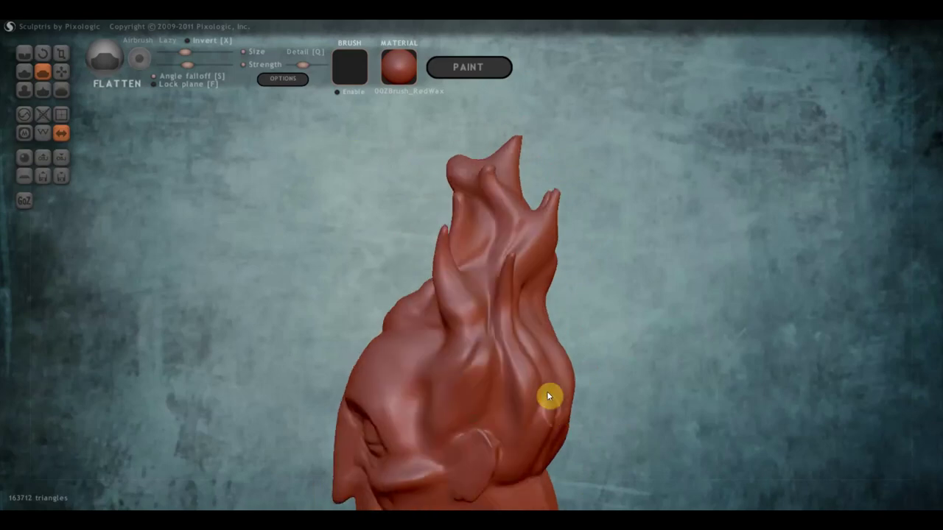
mouse_move(509, 361)
mouse_down()
mouse_move(505, 405)
mouse_move(518, 375)
mouse_up()
drag(544, 249, 520, 279)
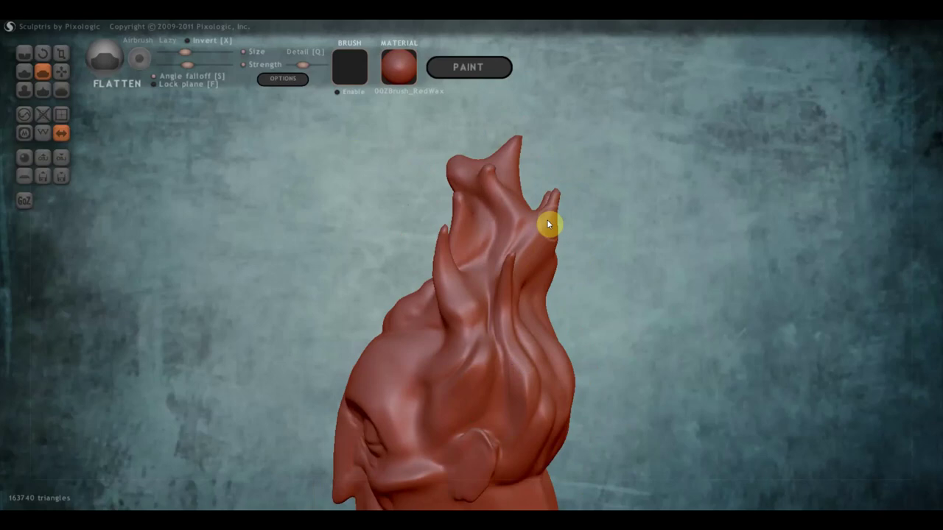
mouse_move(558, 230)
right_down()
mouse_move(543, 208)
mouse_move(428, 235)
mouse_move(414, 211)
right_up()
mouse_move(434, 198)
mouse_down()
mouse_move(442, 241)
mouse_move(464, 238)
mouse_move(465, 263)
mouse_up()
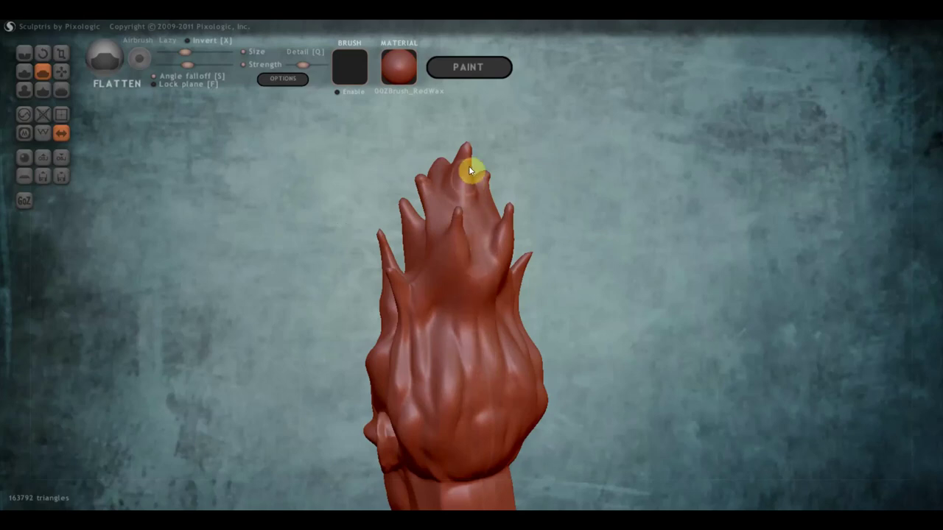
drag(469, 167, 467, 184)
mouse_move(467, 194)
right_down()
mouse_move(568, 188)
mouse_move(504, 160)
right_up()
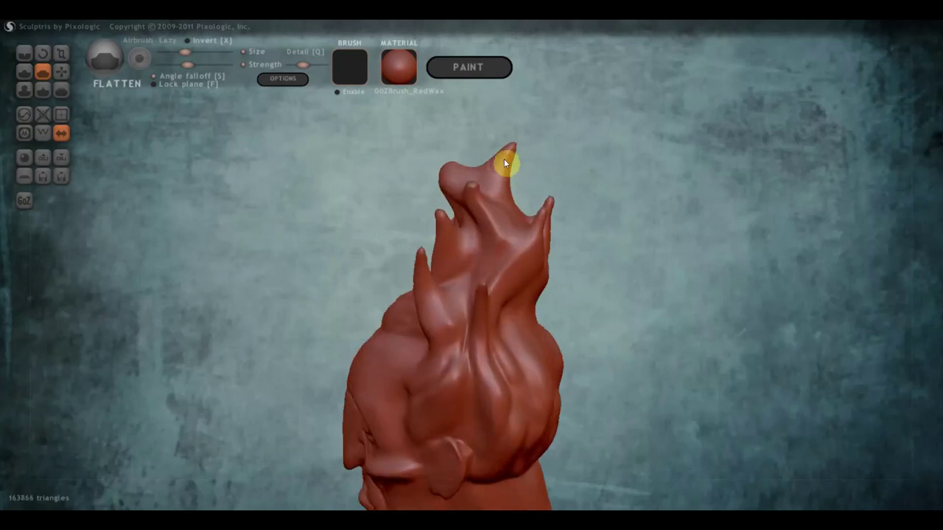
mouse_move(516, 204)
right_down()
mouse_move(613, 196)
mouse_move(488, 190)
mouse_move(564, 191)
mouse_move(482, 181)
right_up()
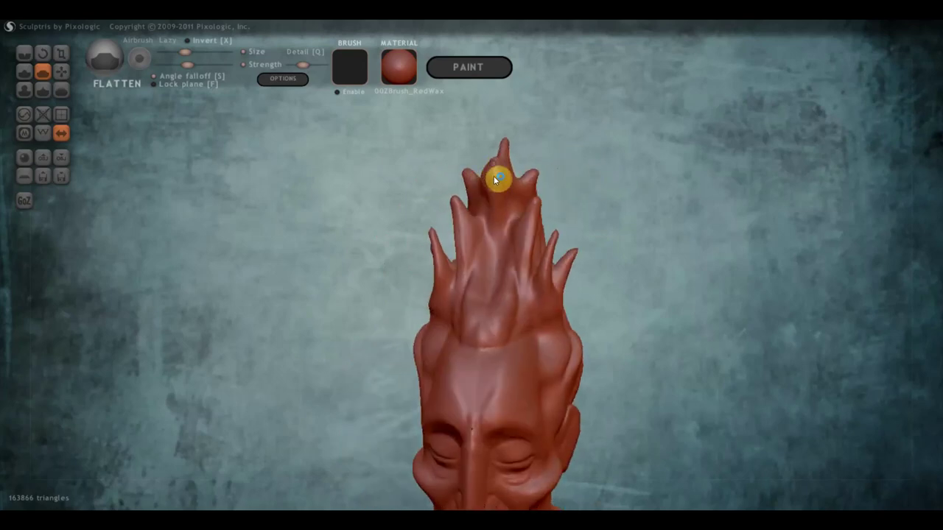
mouse_move(522, 217)
right_down()
mouse_move(552, 243)
mouse_move(537, 260)
mouse_move(638, 263)
right_up()
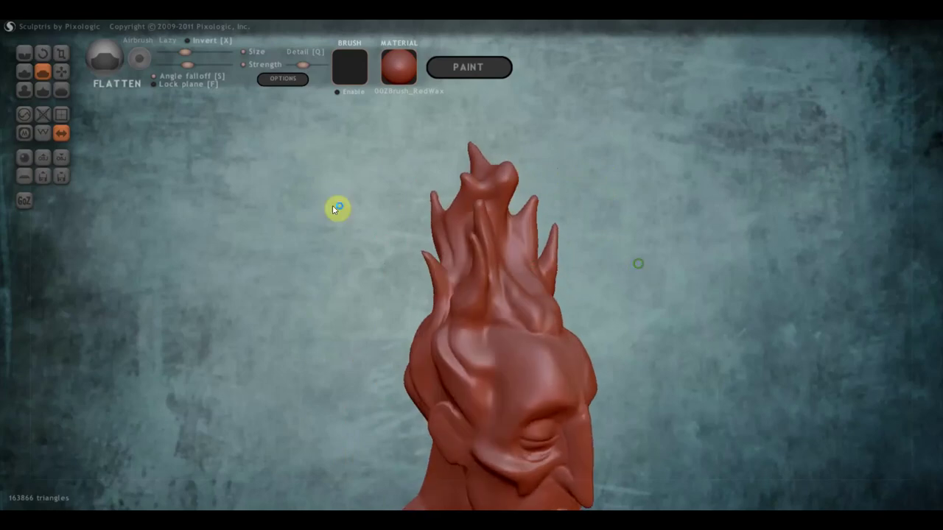
Run Reduce Selected twice with wireframe shown, taking the mesh from 163866 to 114968 triangles.
click(43, 133)
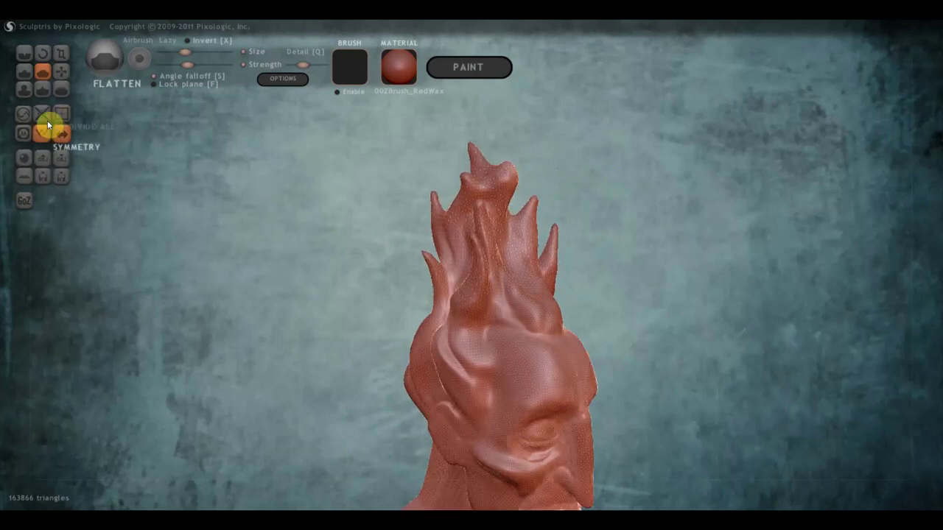
click(44, 115)
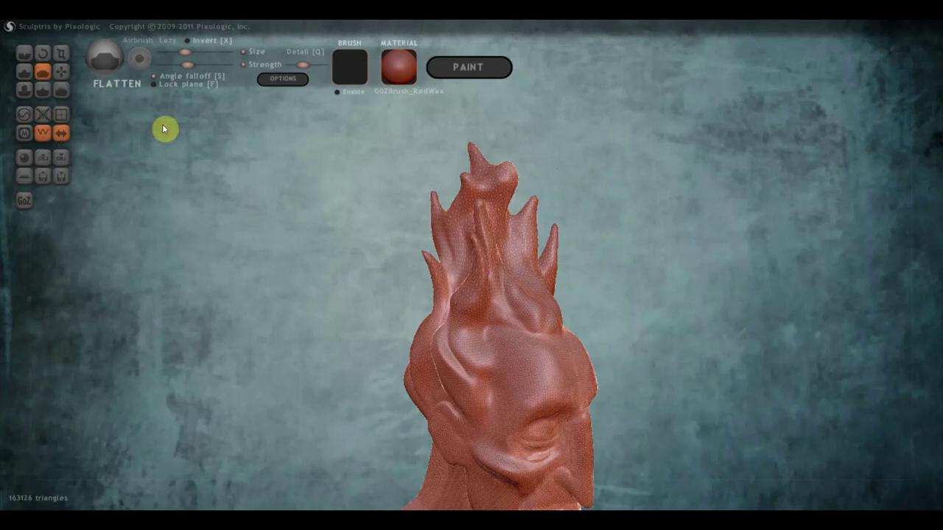
click(42, 114)
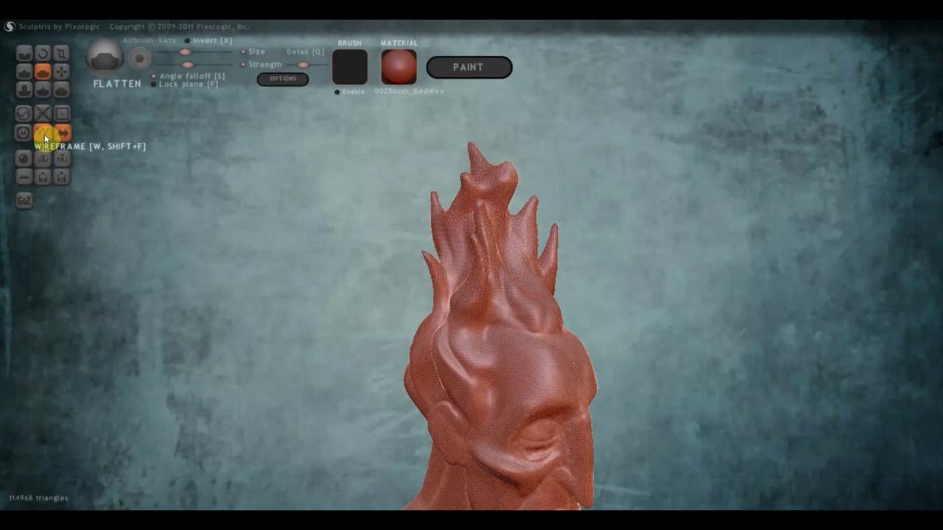
click(44, 134)
scroll(450, 240, up, 3)
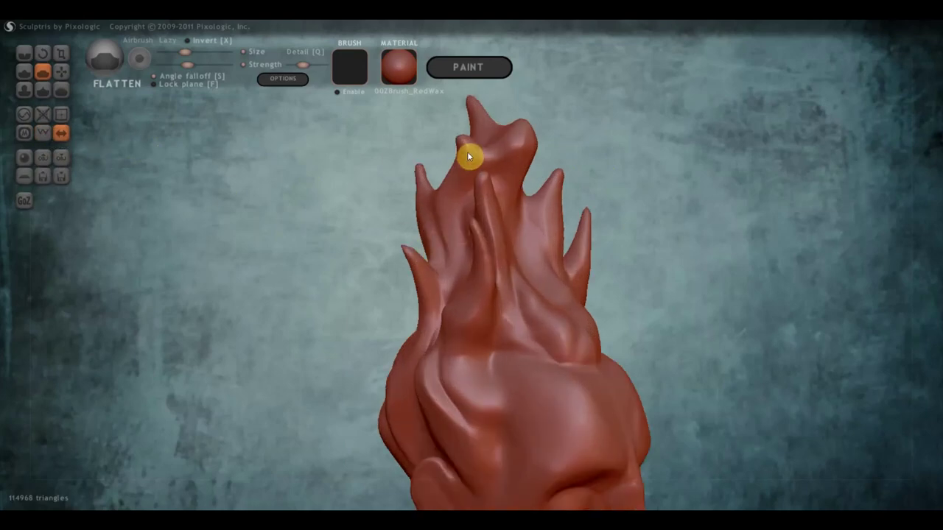
Raise the brush strength slightly and Grab-pull an upper flame spike into a longer, sharper point.
mouse_move(467, 154)
mouse_down()
mouse_move(452, 194)
mouse_move(465, 168)
mouse_up()
right_drag(501, 208, 479, 199)
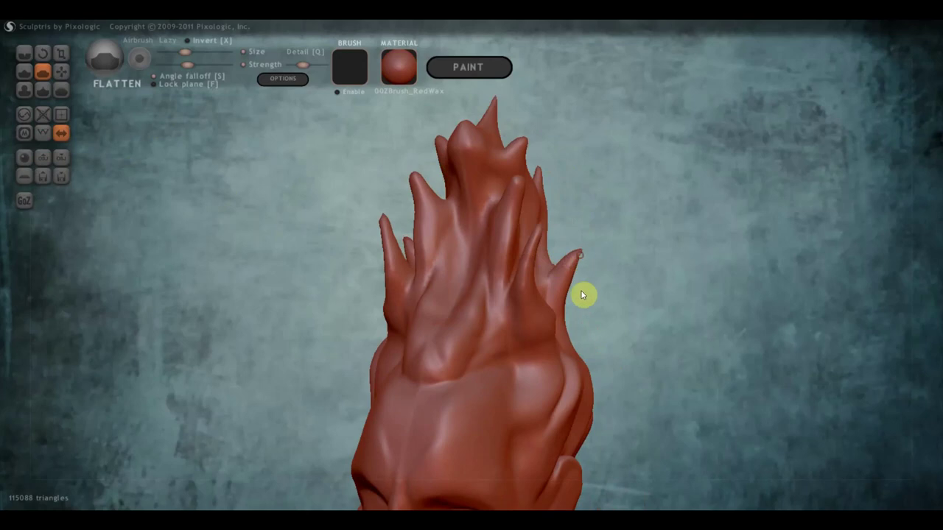
drag(303, 65, 311, 65)
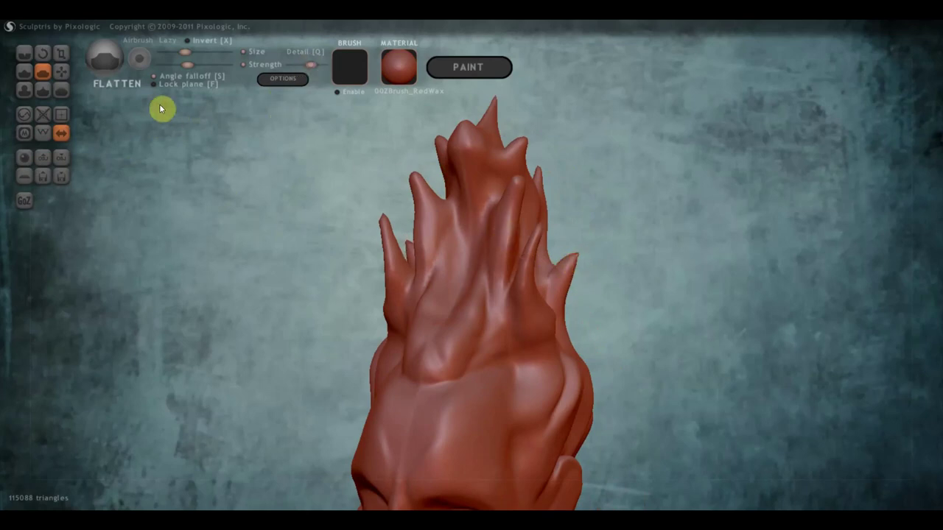
click(63, 73)
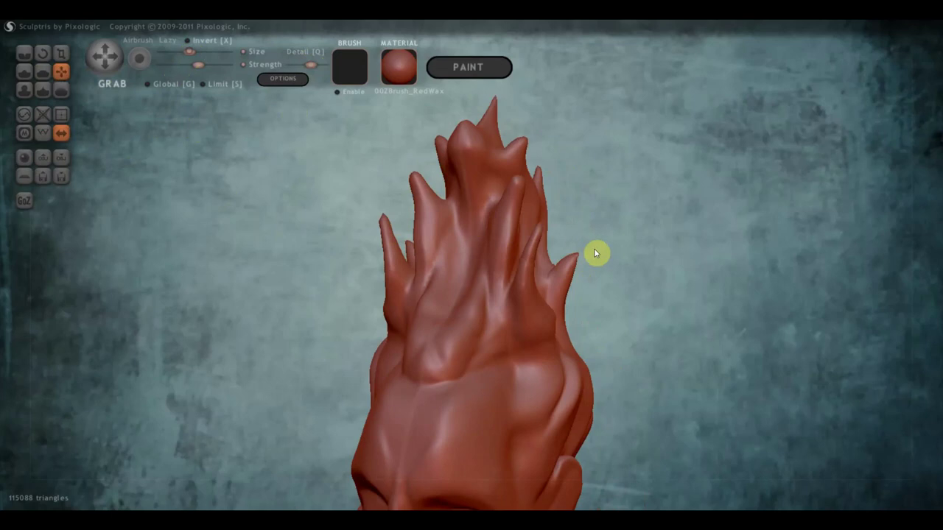
mouse_move(577, 263)
mouse_down()
mouse_move(582, 254)
mouse_move(514, 192)
mouse_up()
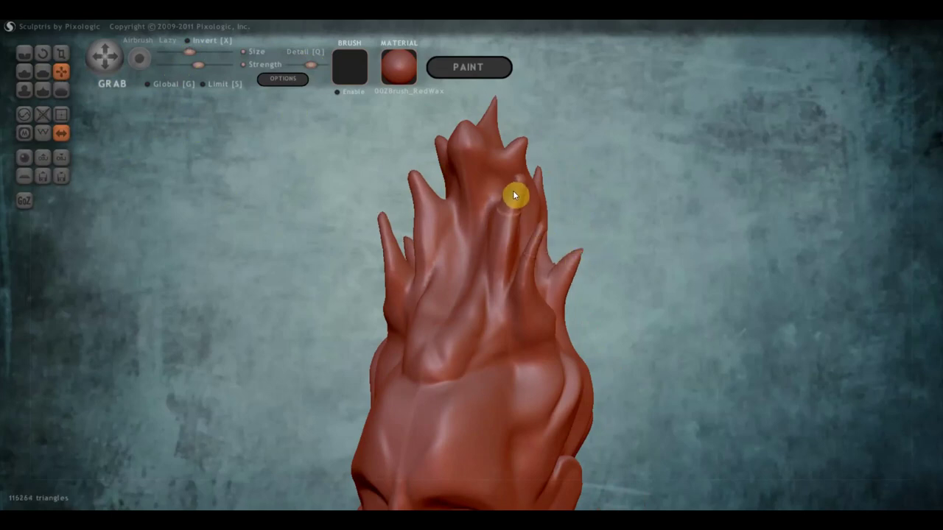
drag(514, 194, 484, 234)
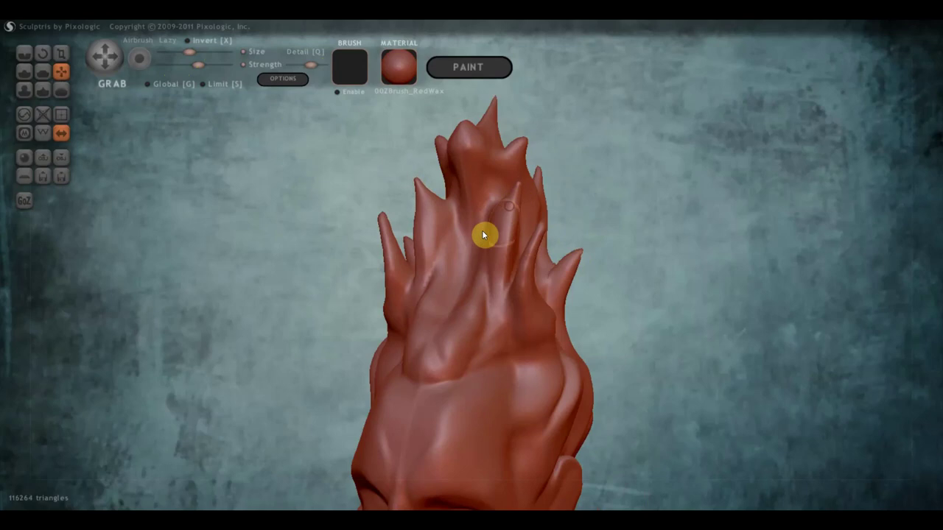
mouse_move(484, 235)
right_down()
mouse_move(539, 234)
mouse_move(560, 221)
right_up()
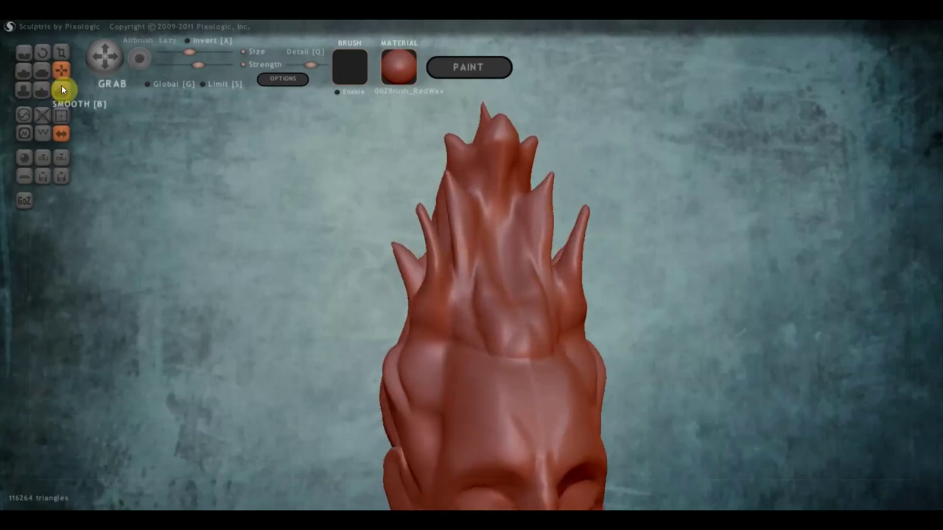
With the Draw brush, add mirrored strokes to the left crest spike and a groove down the crest centre.
click(24, 71)
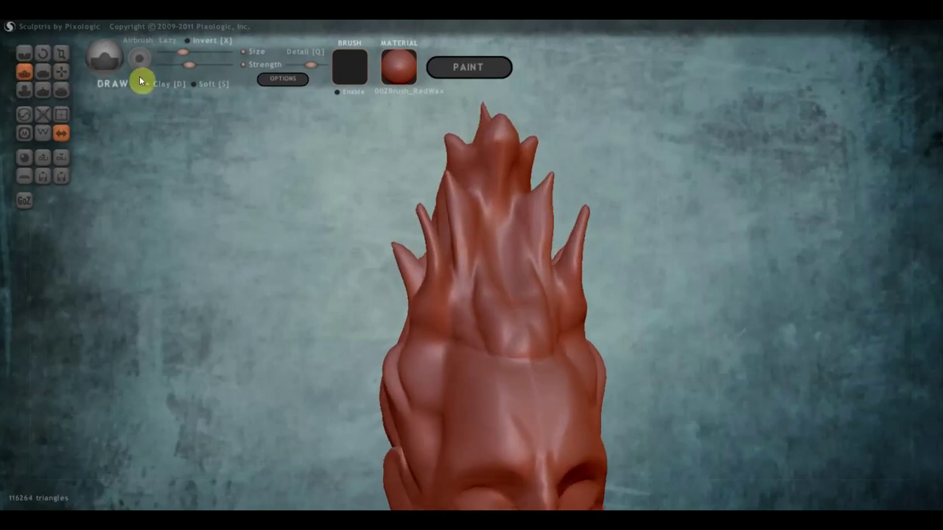
scroll(498, 255, up, 2)
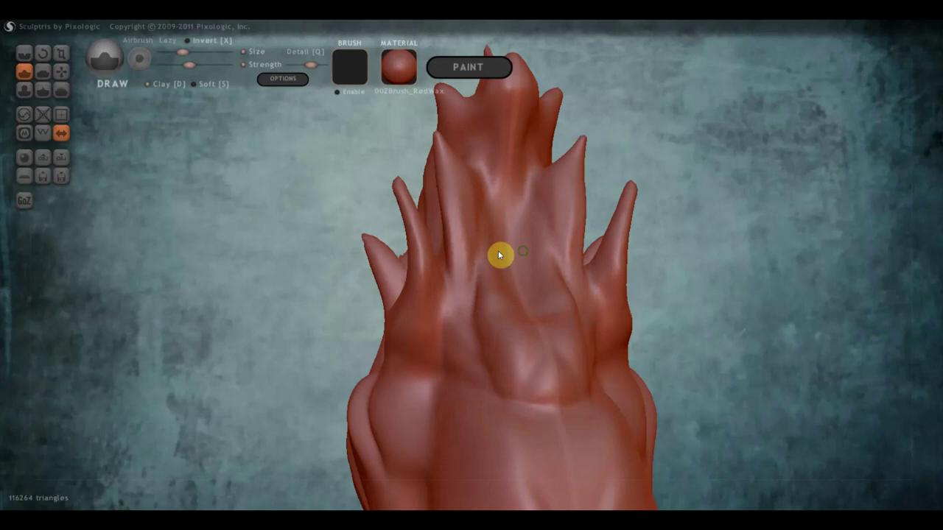
right_drag(498, 255, 469, 187)
mouse_move(474, 170)
mouse_down()
mouse_move(479, 183)
mouse_move(443, 255)
mouse_up()
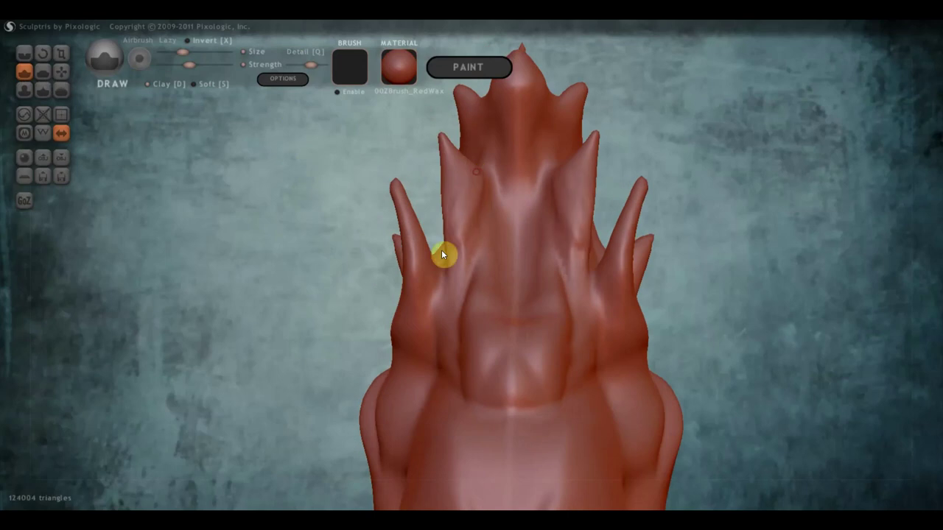
drag(463, 168, 457, 232)
drag(444, 265, 464, 221)
mouse_move(483, 110)
mouse_down()
mouse_move(477, 118)
mouse_move(486, 129)
mouse_up()
mouse_move(498, 188)
mouse_down()
mouse_move(478, 273)
mouse_move(461, 297)
mouse_move(484, 287)
mouse_move(469, 341)
mouse_up()
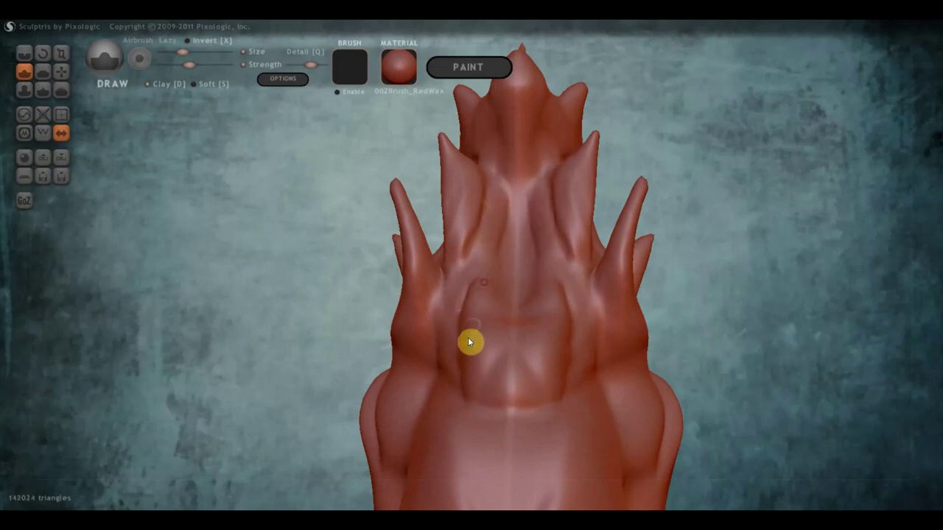
right_drag(468, 344, 551, 362)
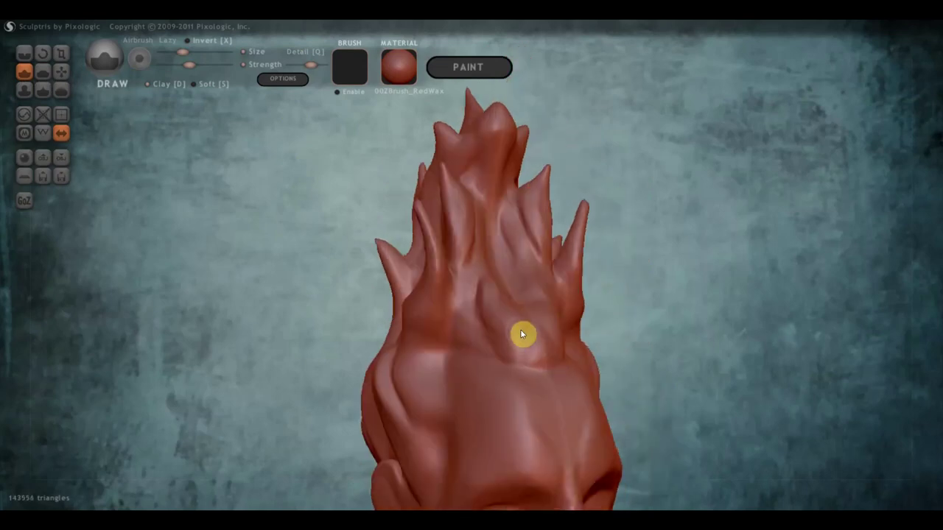
mouse_move(520, 330)
mouse_down()
mouse_move(527, 322)
mouse_move(529, 355)
mouse_up()
Raise small ridges and detail strokes along the crest surface from several angles.
drag(451, 331, 484, 340)
mouse_move(484, 341)
right_down()
mouse_move(532, 340)
mouse_move(451, 292)
right_up()
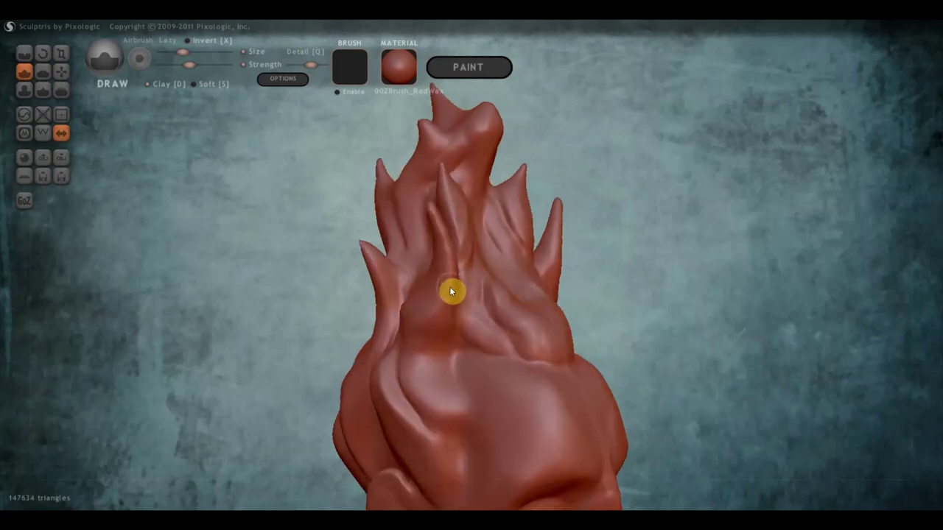
drag(451, 292, 422, 332)
right_drag(445, 289, 595, 286)
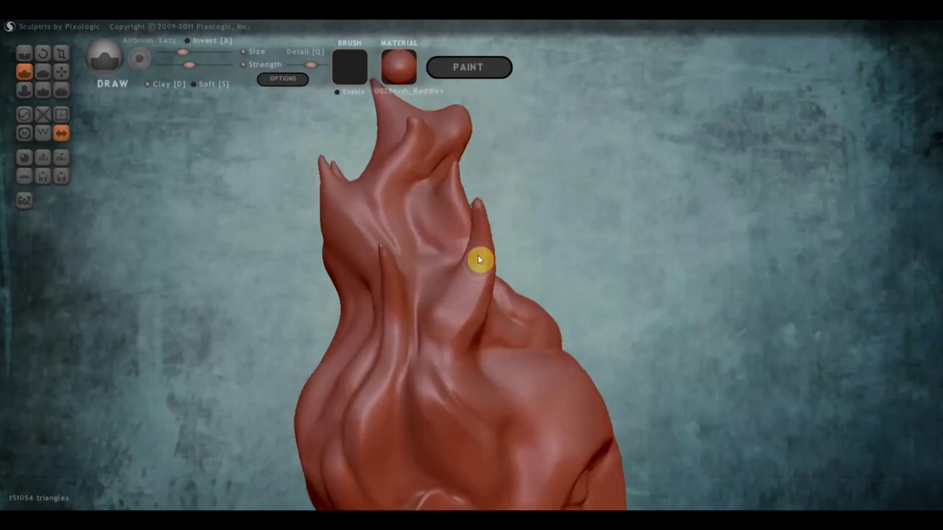
drag(480, 260, 446, 309)
mouse_move(469, 250)
mouse_down()
mouse_move(421, 299)
mouse_move(443, 256)
mouse_move(428, 231)
mouse_up()
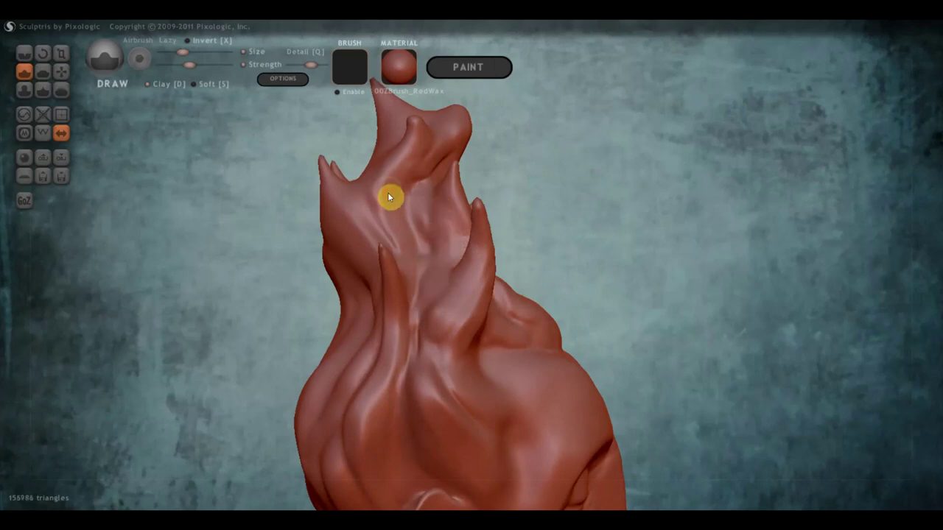
drag(389, 196, 358, 168)
Shrink the brush slightly and carve grooves into the upper, upper-left and lower flames and below the horn.
drag(181, 52, 177, 53)
drag(388, 177, 384, 187)
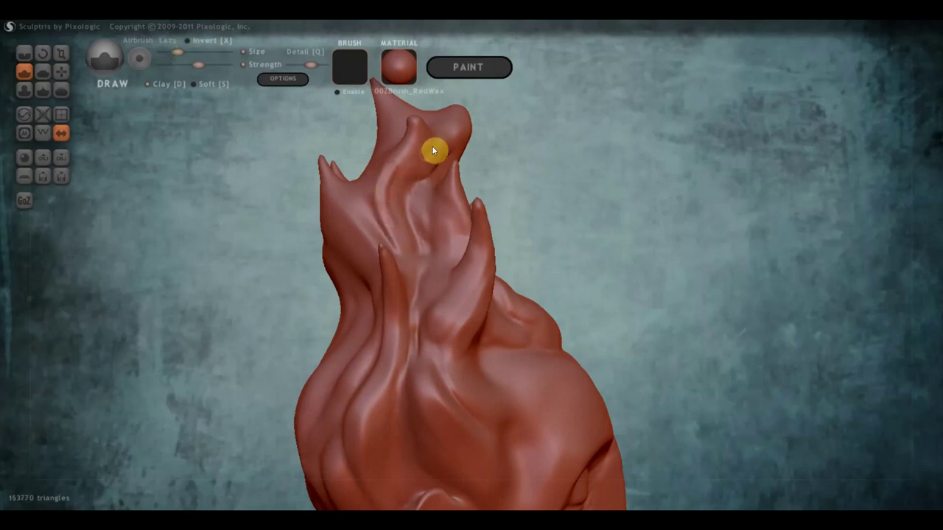
drag(433, 150, 405, 185)
mouse_move(459, 141)
mouse_down()
mouse_move(440, 174)
mouse_move(449, 269)
mouse_move(466, 284)
mouse_move(480, 391)
mouse_up()
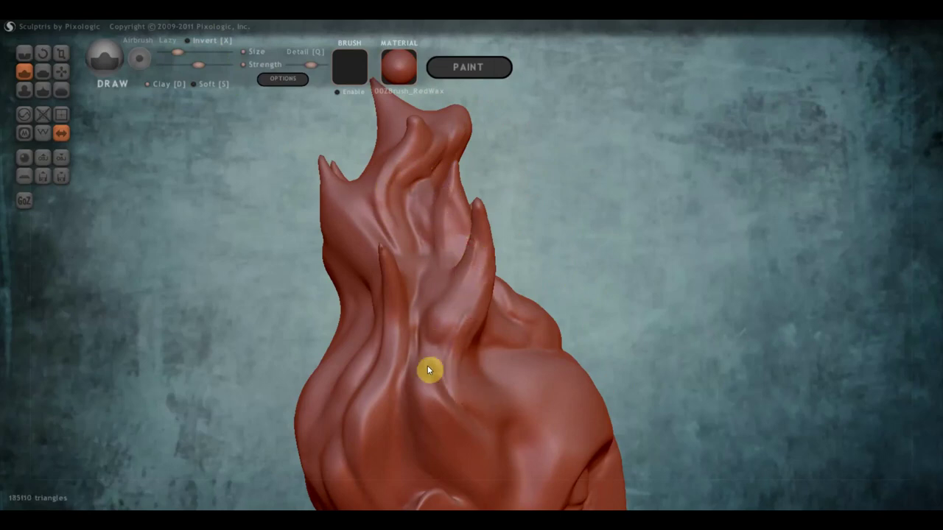
mouse_move(429, 371)
mouse_down()
mouse_move(474, 444)
mouse_move(400, 362)
mouse_move(375, 467)
mouse_up()
drag(370, 396, 381, 499)
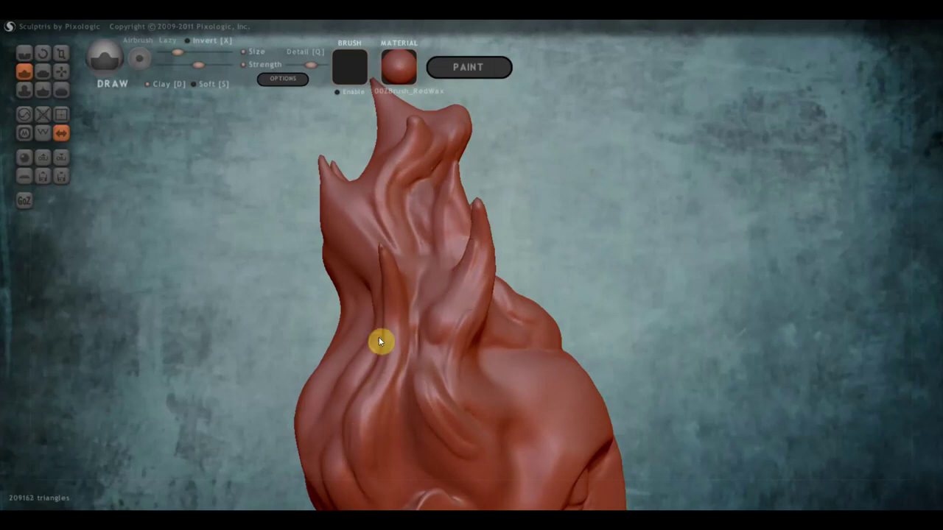
mouse_move(379, 341)
right_down()
mouse_move(430, 331)
mouse_move(423, 229)
right_up()
mouse_move(418, 186)
mouse_down()
mouse_move(432, 214)
mouse_move(415, 211)
mouse_move(454, 280)
mouse_move(422, 265)
mouse_up()
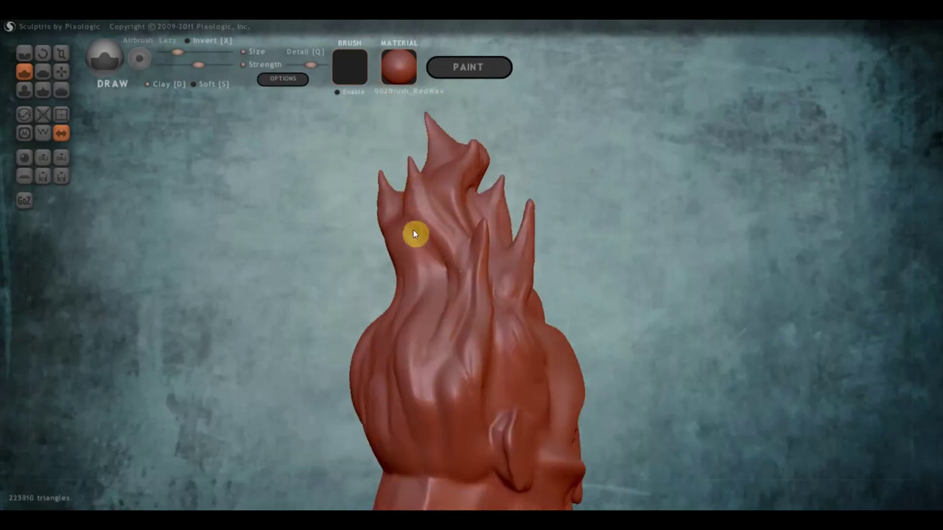
mouse_move(412, 229)
mouse_down()
mouse_move(425, 265)
mouse_move(392, 331)
mouse_up()
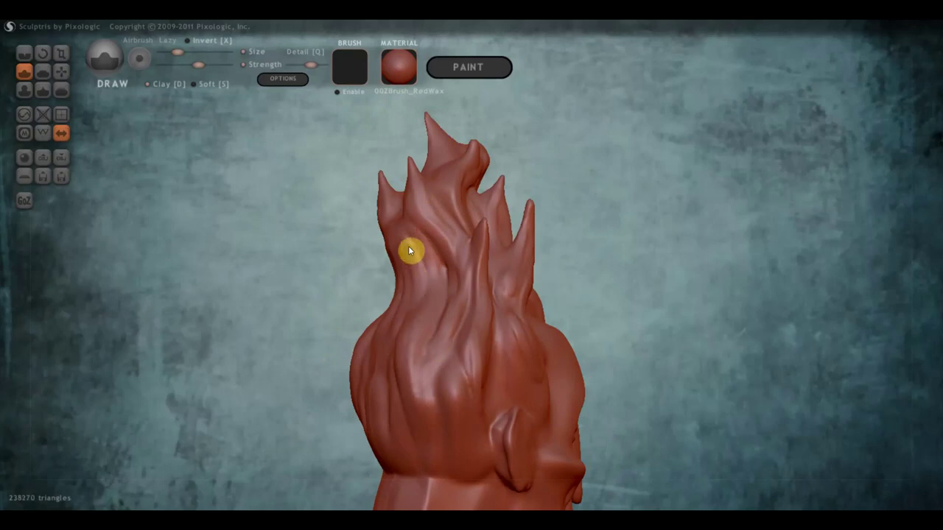
mouse_move(409, 246)
mouse_down()
mouse_move(404, 306)
mouse_move(438, 315)
mouse_up()
mouse_move(454, 366)
mouse_down()
mouse_move(459, 423)
mouse_move(447, 377)
mouse_move(475, 435)
mouse_up()
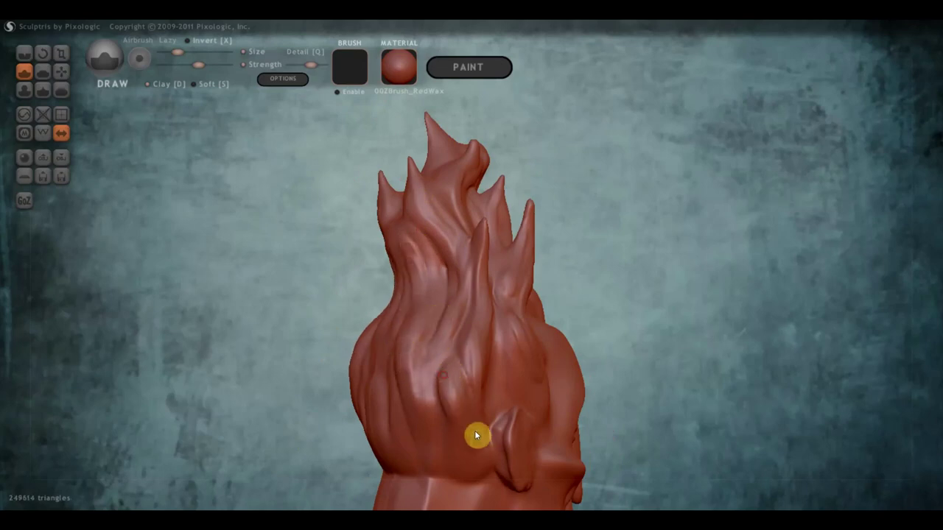
Add small dents, bumps and strand marks to the hair's lower band and back, ending in a side profile.
click(506, 353)
click(524, 381)
mouse_move(523, 381)
mouse_down()
mouse_move(506, 362)
mouse_move(537, 408)
mouse_move(499, 406)
mouse_move(493, 391)
mouse_up()
drag(479, 473, 437, 424)
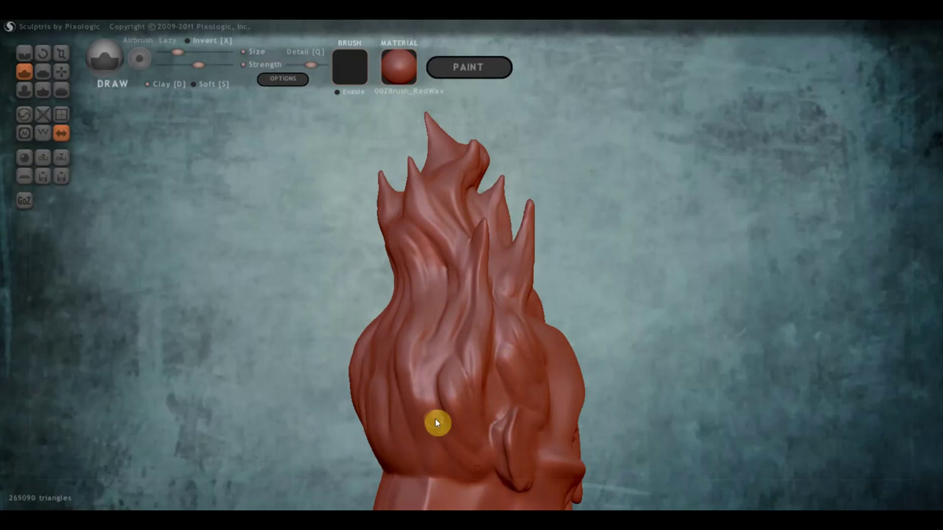
drag(466, 480, 435, 430)
right_drag(436, 430, 521, 376)
mouse_move(442, 349)
mouse_down()
mouse_move(457, 375)
mouse_move(474, 341)
mouse_move(465, 381)
mouse_up()
mouse_move(459, 341)
mouse_down()
mouse_move(467, 336)
mouse_move(451, 370)
mouse_move(432, 356)
mouse_move(419, 361)
mouse_move(441, 384)
mouse_up()
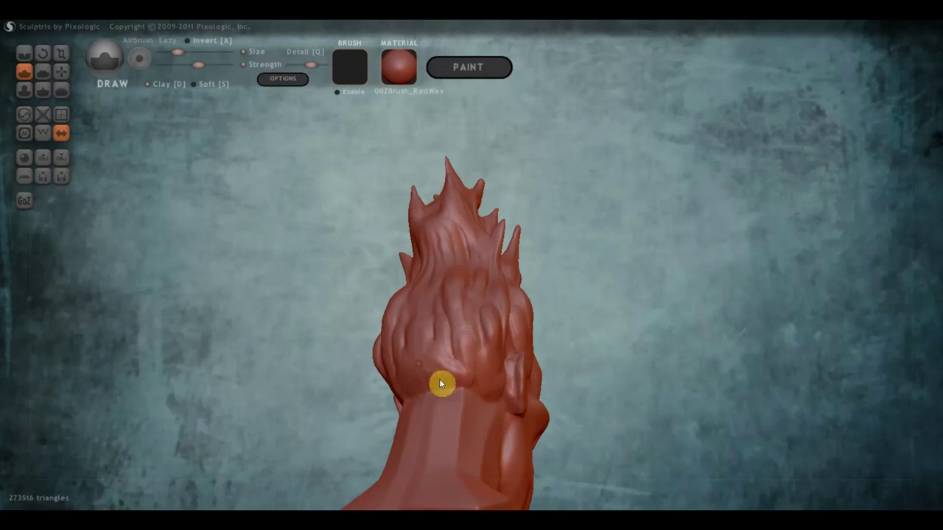
drag(451, 325, 468, 348)
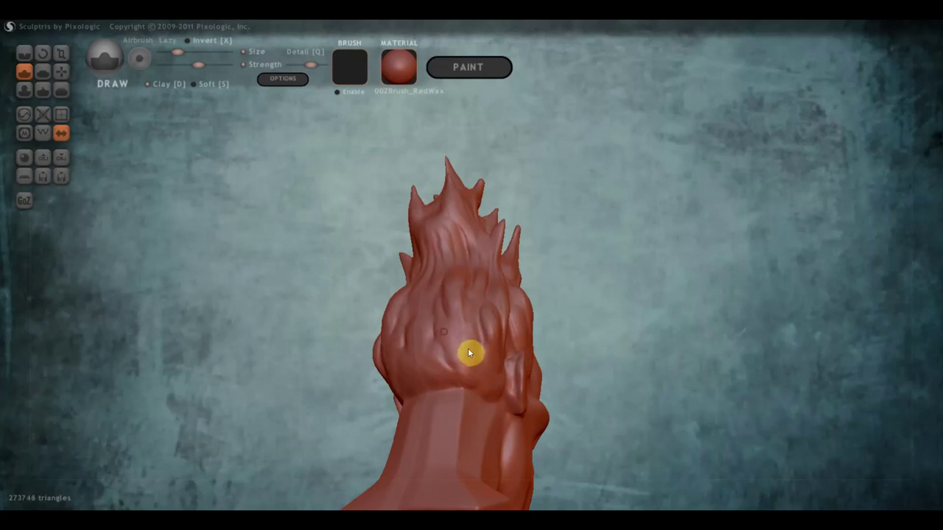
mouse_move(468, 348)
right_down()
mouse_move(352, 372)
mouse_move(515, 310)
mouse_move(419, 326)
mouse_move(514, 261)
right_up()
Zoom in and draw small spikes at the crest's top-left, a ridge on the upper crest, and strands above the brow.
scroll(515, 259, up, 2)
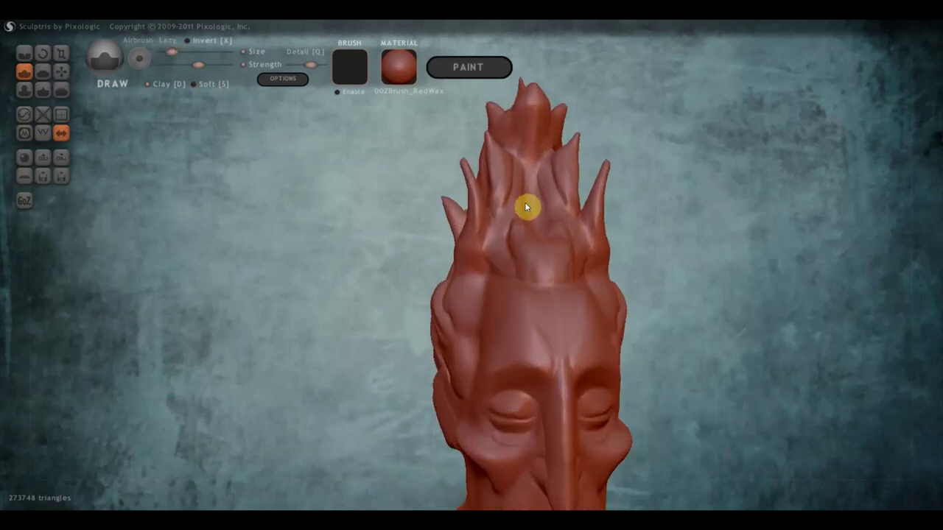
drag(477, 206, 473, 255)
mouse_move(497, 154)
mouse_down()
mouse_move(484, 221)
mouse_move(507, 157)
mouse_move(514, 169)
mouse_up()
mouse_move(503, 225)
mouse_down()
mouse_move(508, 124)
mouse_move(500, 123)
mouse_move(513, 158)
mouse_move(523, 155)
mouse_move(520, 205)
mouse_move(535, 268)
mouse_move(551, 280)
mouse_move(538, 247)
mouse_move(551, 271)
mouse_up()
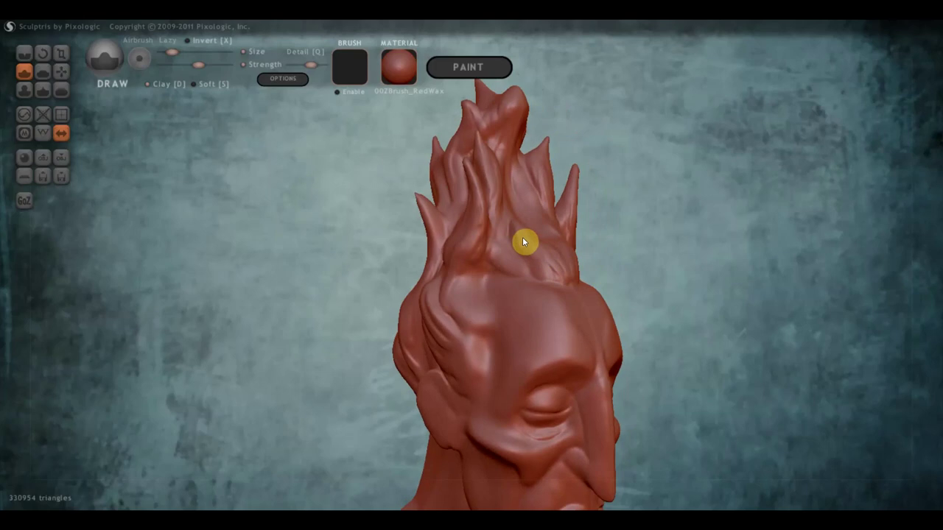
drag(523, 243, 556, 269)
mouse_move(511, 244)
mouse_down()
mouse_move(535, 288)
mouse_move(493, 255)
mouse_move(492, 282)
mouse_move(449, 288)
mouse_move(449, 301)
mouse_move(490, 307)
mouse_move(468, 275)
mouse_move(467, 328)
mouse_move(486, 356)
mouse_move(455, 337)
mouse_move(455, 351)
mouse_move(478, 418)
mouse_move(463, 363)
mouse_move(479, 358)
mouse_up()
Draw hair strands near the ear, then zoom out and turn the bust to a left-facing profile.
right_drag(479, 358, 410, 348)
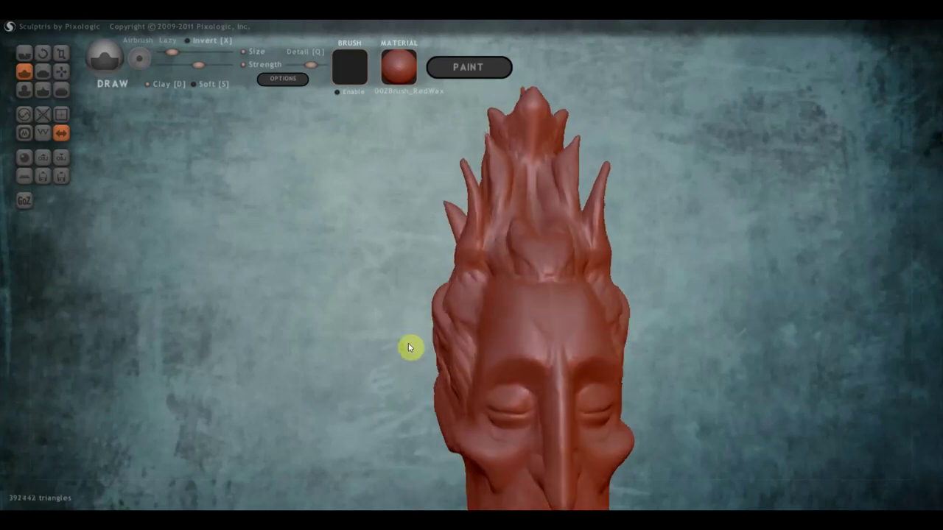
scroll(560, 221, down, 3)
scroll(608, 258, down, 2)
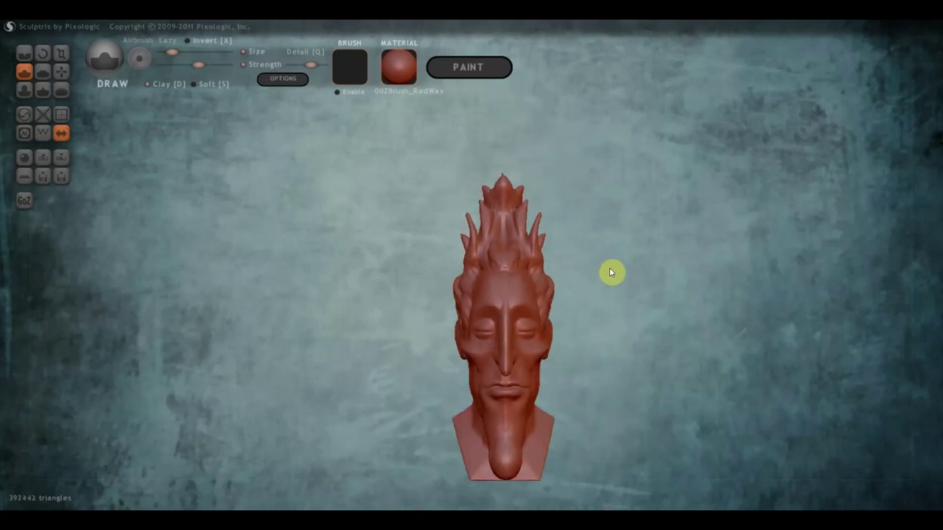
right_drag(610, 280, 562, 278)
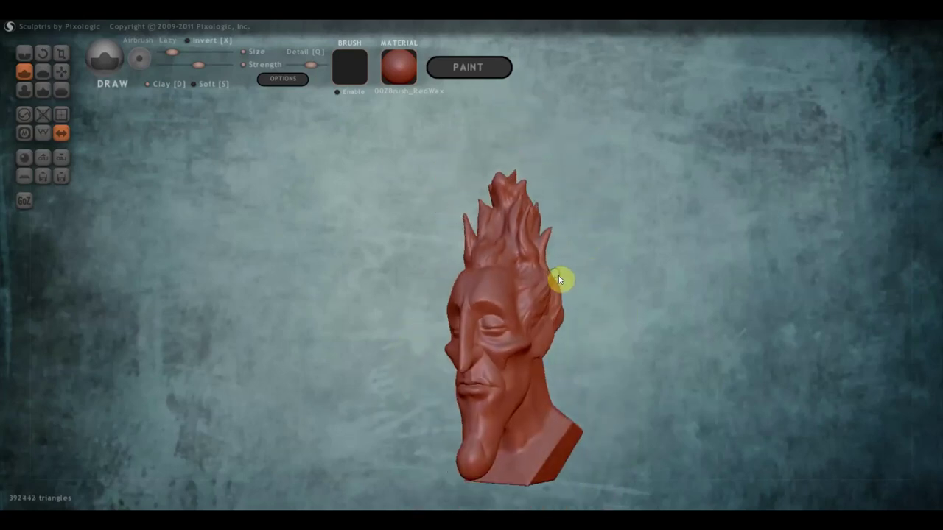
mouse_move(613, 302)
right_down()
mouse_move(562, 196)
mouse_move(558, 229)
mouse_move(462, 236)
mouse_move(476, 225)
right_up()
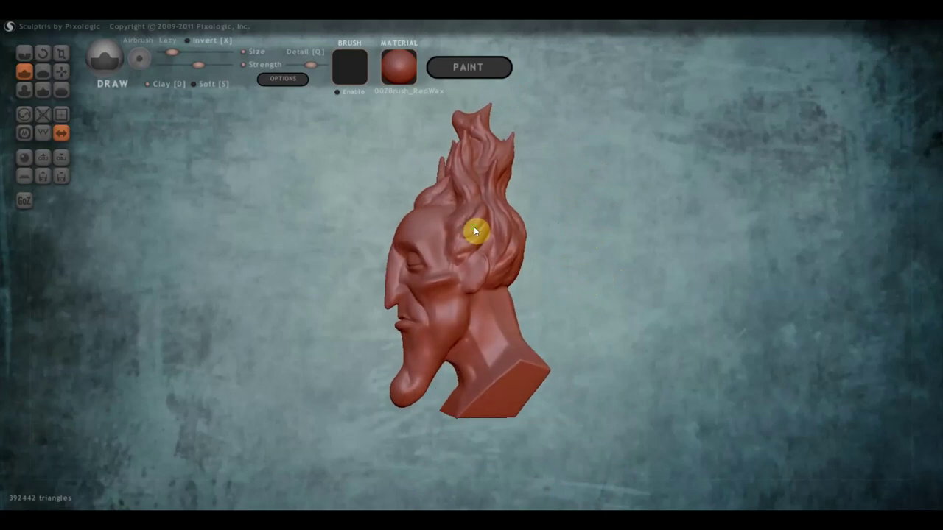
Grab-pull the forehead at the hairline outward, then return to a zoomed-in three-quarter front view.
click(61, 72)
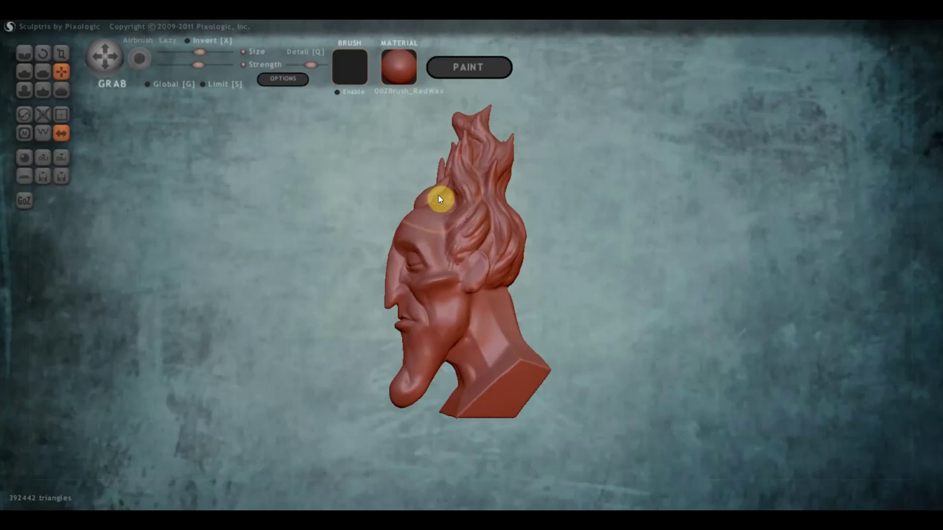
drag(435, 196, 442, 179)
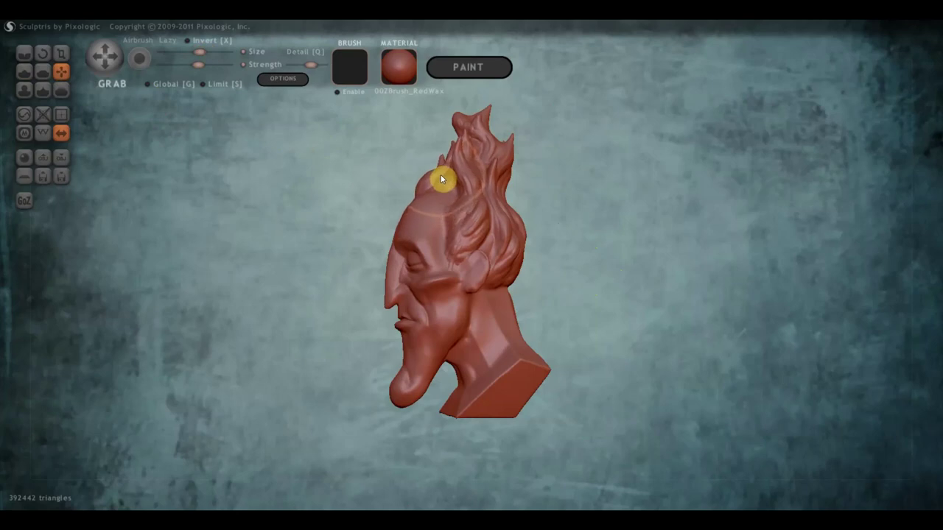
mouse_move(516, 177)
mouse_down()
mouse_move(647, 188)
mouse_move(638, 189)
mouse_up()
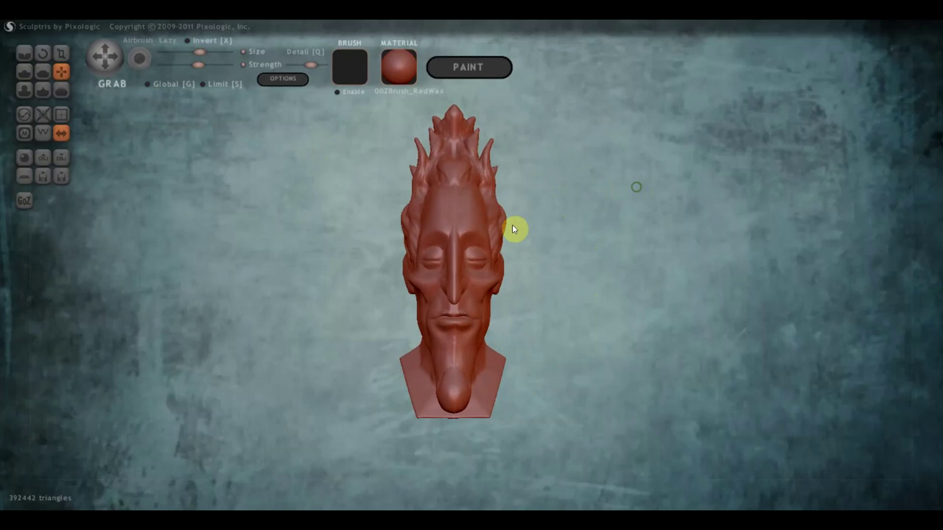
scroll(514, 228, up, 3)
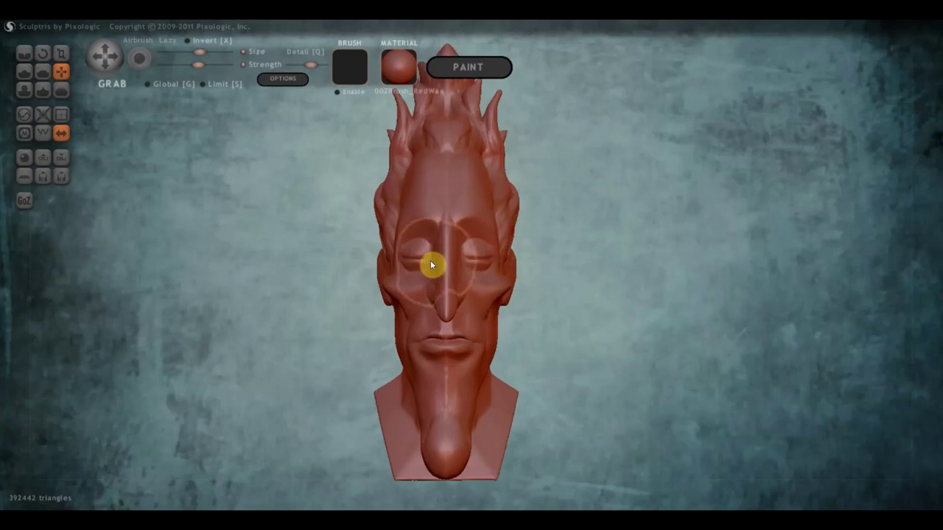
mouse_move(423, 260)
right_down()
mouse_move(472, 261)
mouse_move(440, 262)
mouse_move(453, 271)
right_up()
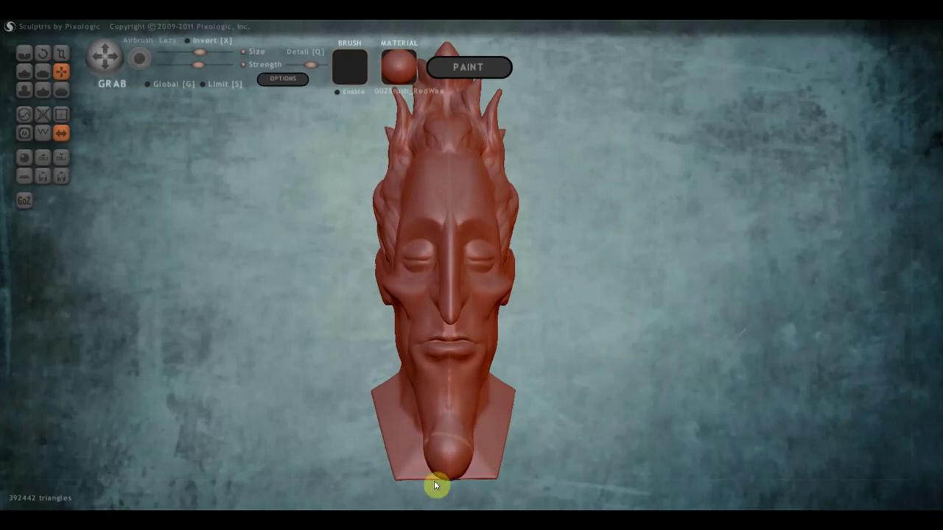
scroll(439, 442, up, 3)
scroll(443, 349, up, 3)
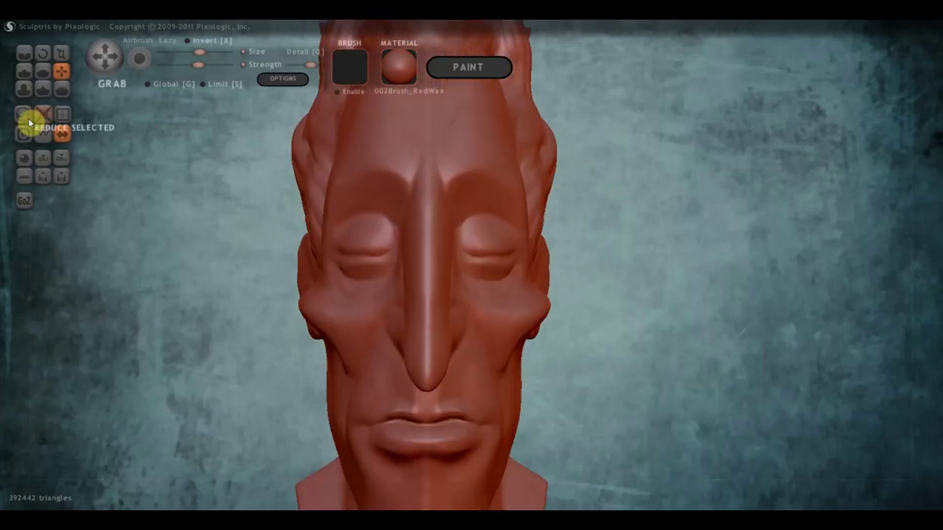
With the Draw brush, carve creases across both upper eyelids and deepen the left one.
click(25, 73)
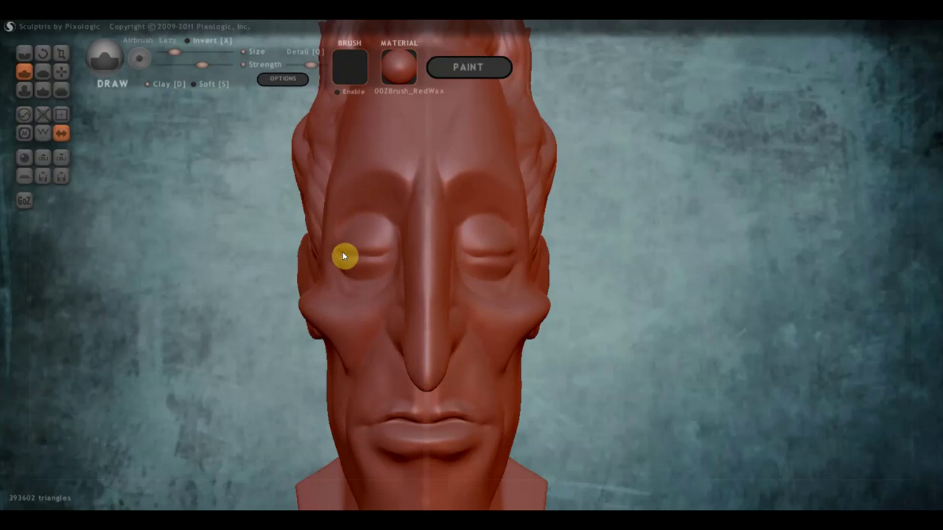
drag(344, 256, 398, 259)
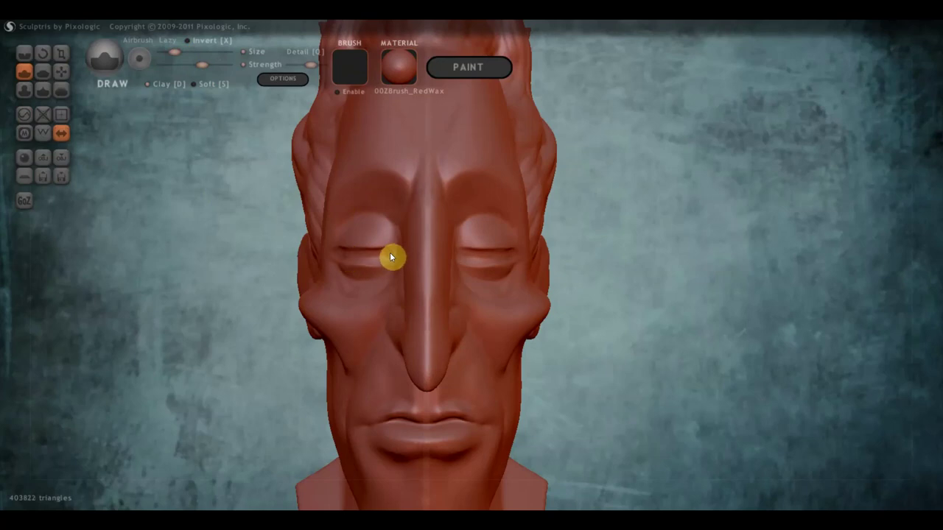
mouse_move(339, 271)
right_down()
mouse_move(499, 278)
mouse_move(391, 270)
right_up()
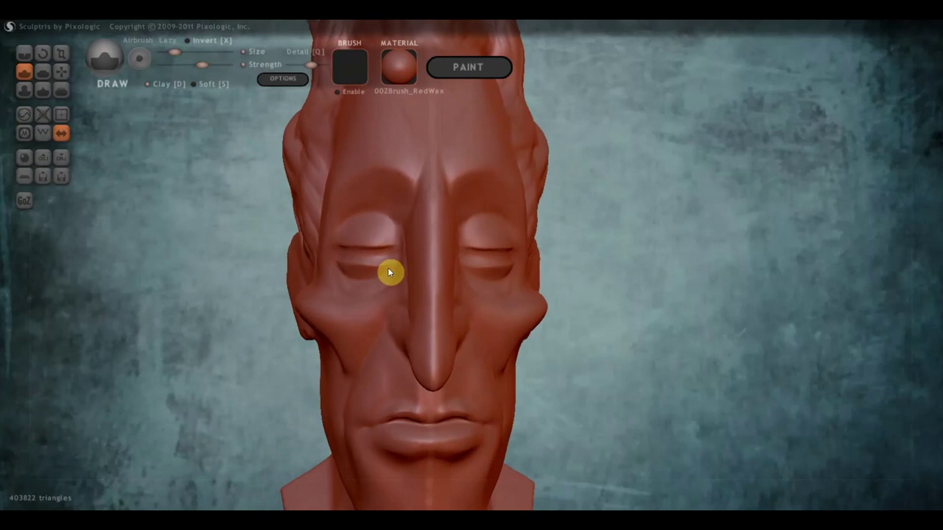
drag(365, 252, 370, 257)
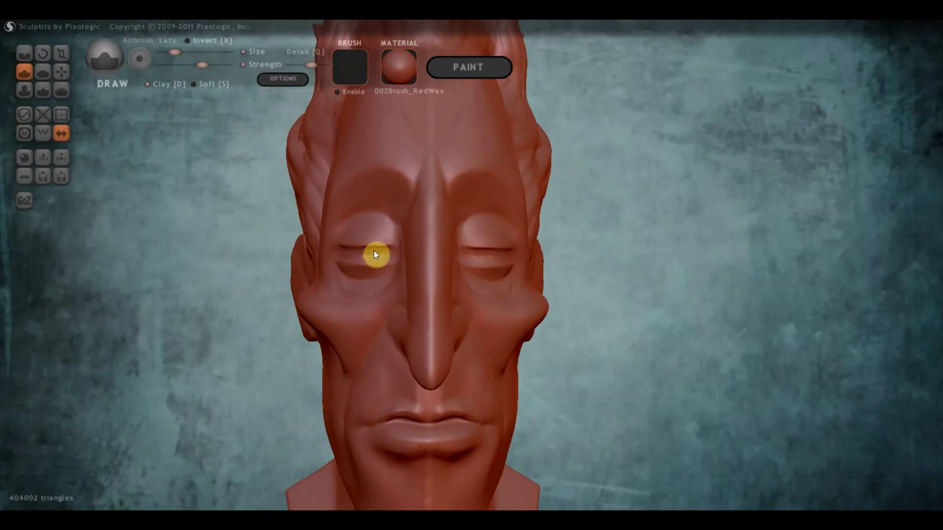
drag(370, 257, 373, 251)
right_drag(421, 282, 405, 275)
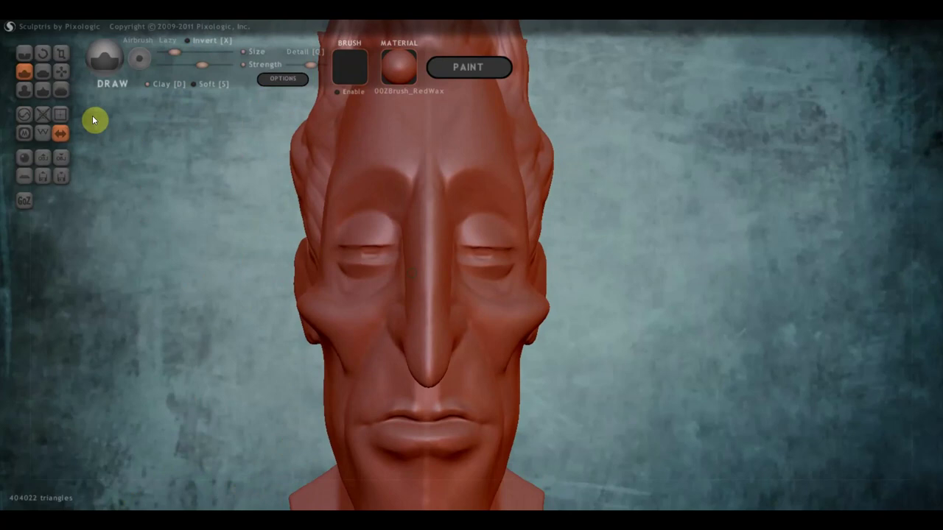
Enable Clay and deepen both eyelid creases, then zoom out to view the bust from the left and above.
click(146, 84)
scroll(316, 228, up, 3)
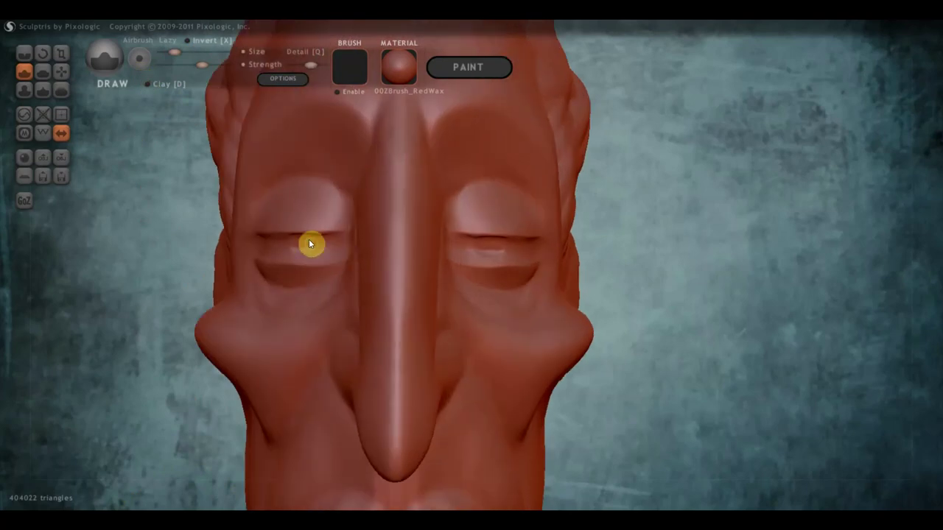
mouse_move(310, 244)
mouse_down()
mouse_move(299, 249)
mouse_move(321, 269)
mouse_up()
right_drag(321, 269, 325, 265)
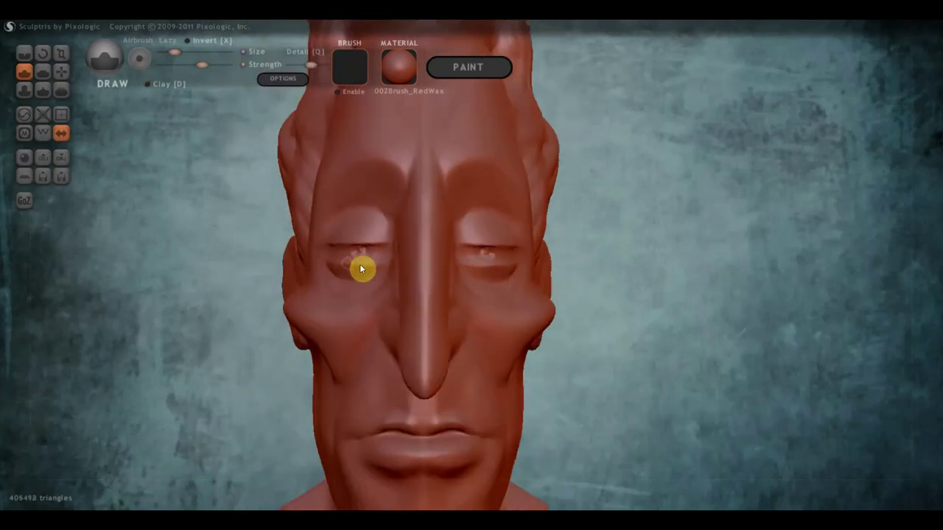
scroll(565, 291, down, 3)
scroll(582, 293, down, 2)
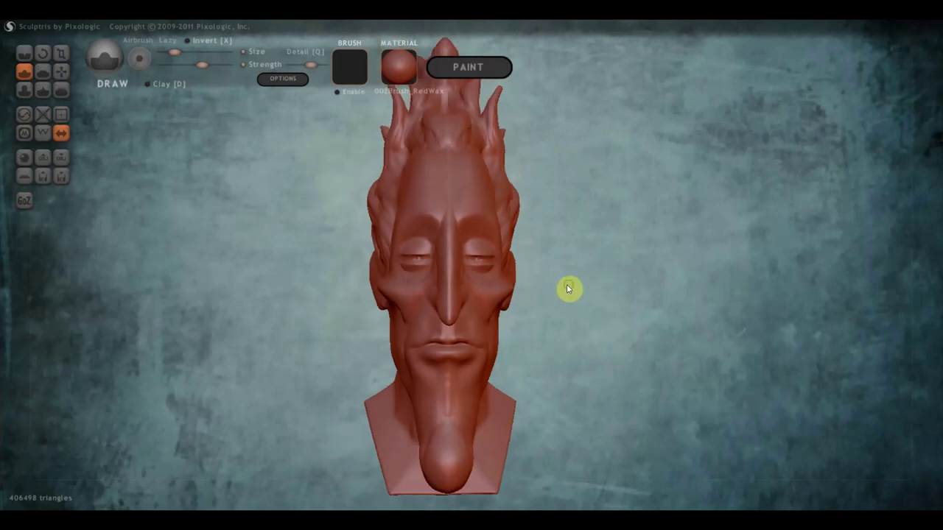
drag(568, 289, 411, 289)
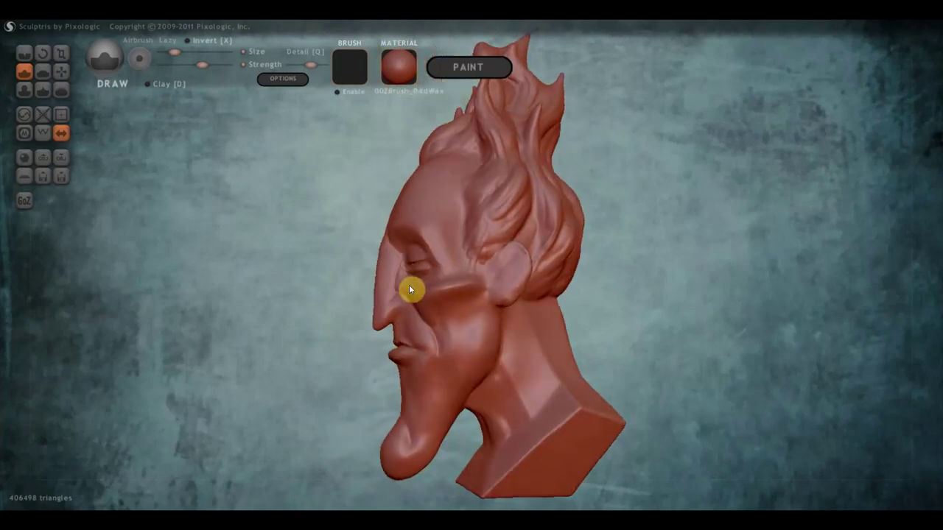
mouse_move(410, 290)
right_down()
mouse_move(398, 292)
mouse_move(438, 294)
mouse_move(431, 334)
mouse_move(488, 377)
mouse_move(450, 346)
right_up()
Select the Grab brush and zoom in on an upright side view of the brow.
click(61, 71)
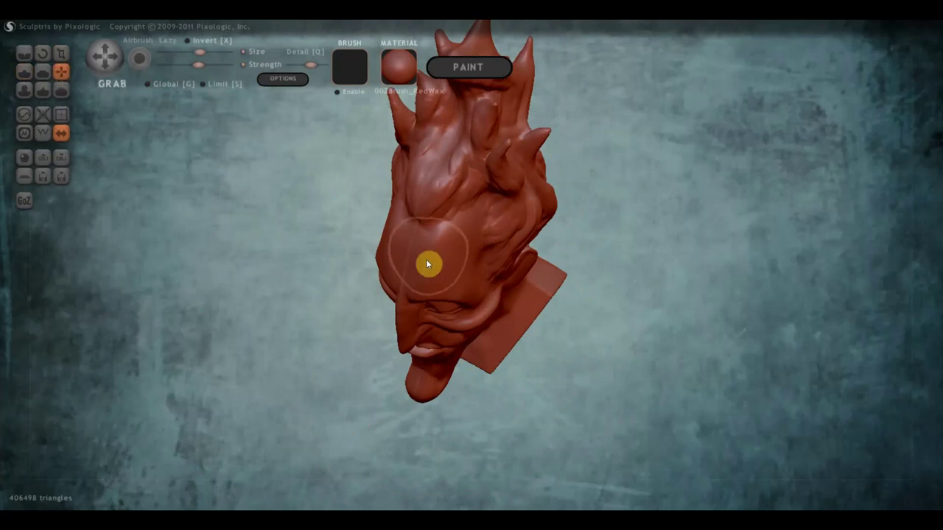
right_drag(426, 259, 445, 302)
scroll(402, 300, up, 2)
scroll(443, 309, up, 2)
scroll(444, 310, up, 4)
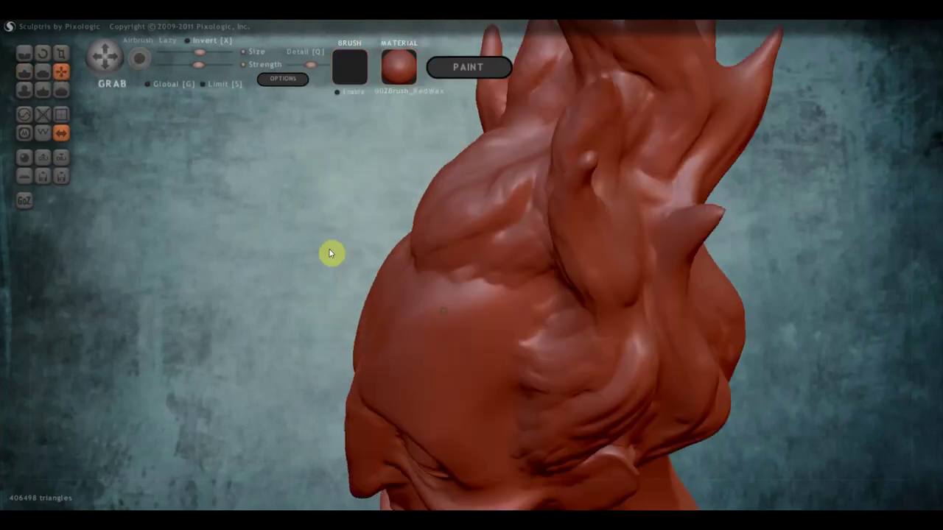
scroll(344, 282, down, 3)
scroll(383, 305, down, 3)
right_drag(383, 305, 438, 327)
scroll(443, 335, up, 2)
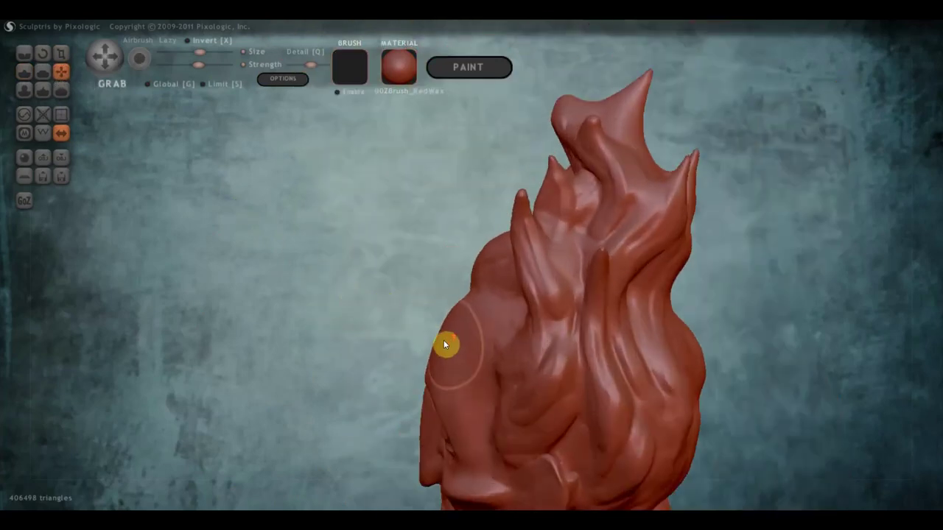
scroll(410, 316, up, 2)
scroll(419, 244, up, 2)
scroll(440, 292, up, 2)
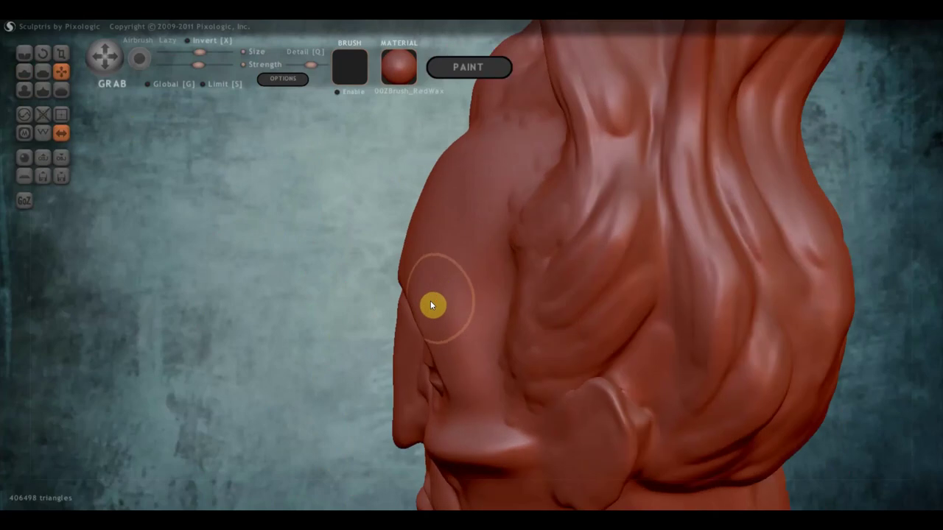
Pull the brow and the side of the brow slightly forward with small Grab strokes.
mouse_move(425, 307)
mouse_down()
mouse_move(431, 319)
mouse_move(417, 297)
mouse_up()
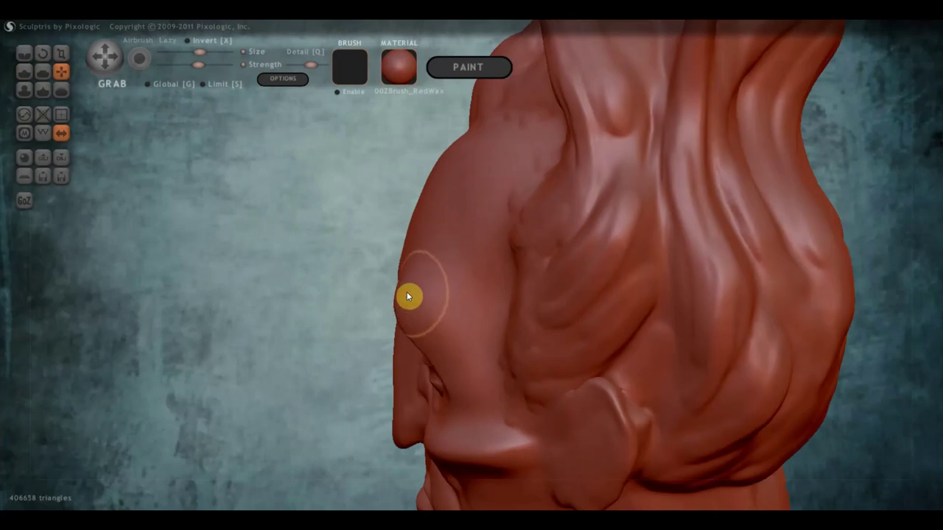
right_drag(409, 295, 446, 373)
mouse_move(446, 373)
mouse_down()
mouse_move(418, 382)
mouse_move(434, 371)
mouse_up()
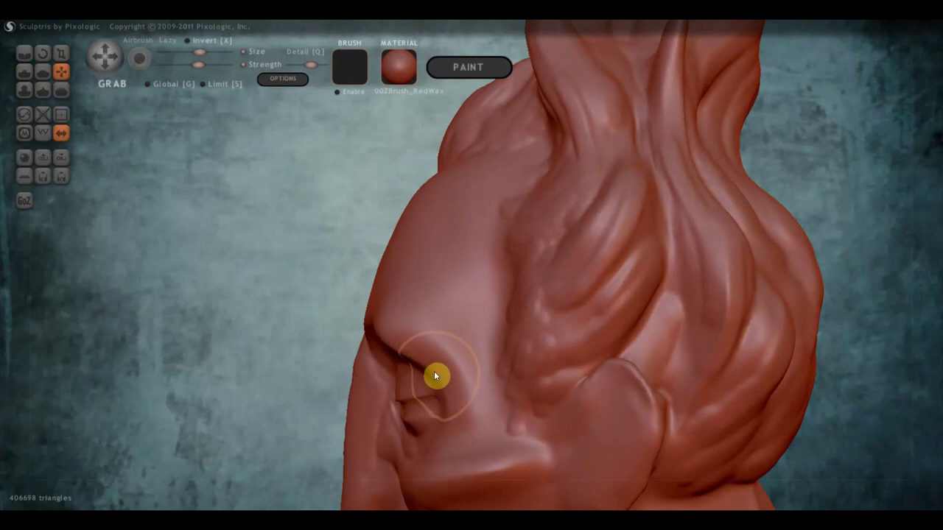
mouse_move(434, 371)
right_down()
mouse_move(531, 375)
mouse_move(562, 361)
mouse_move(539, 330)
mouse_move(575, 345)
mouse_move(377, 312)
mouse_move(436, 358)
mouse_move(218, 196)
right_up()
With the Flatten brush at a larger size, flatten the brow ridge from the side view.
click(43, 71)
scroll(380, 295, up, 2)
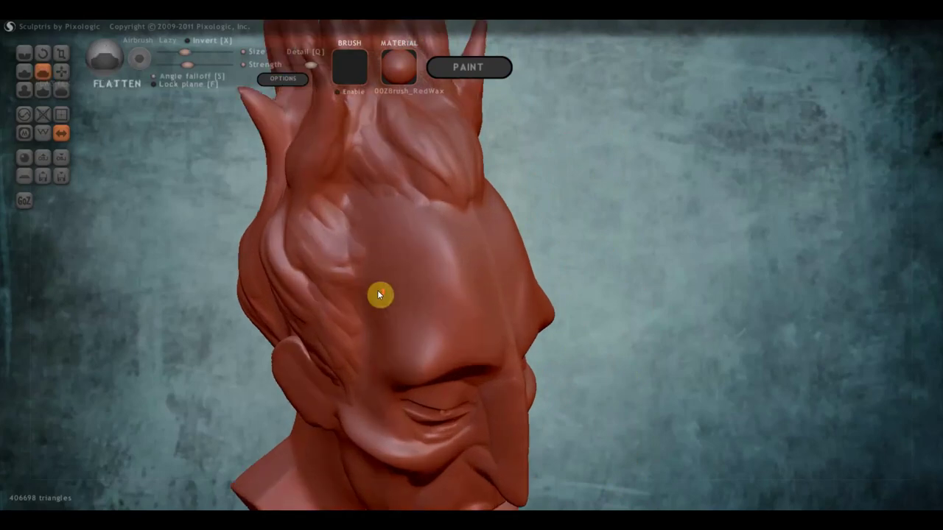
mouse_move(377, 295)
right_down()
mouse_move(627, 391)
mouse_move(632, 300)
mouse_move(653, 294)
right_up()
scroll(653, 295, up, 2)
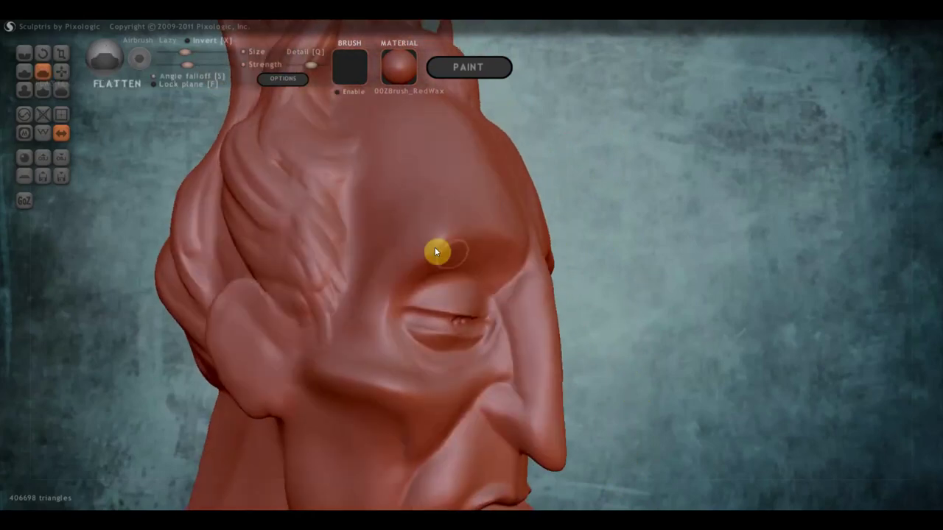
mouse_move(505, 243)
mouse_down()
mouse_move(459, 248)
mouse_move(417, 280)
mouse_move(460, 255)
mouse_up()
drag(185, 52, 192, 51)
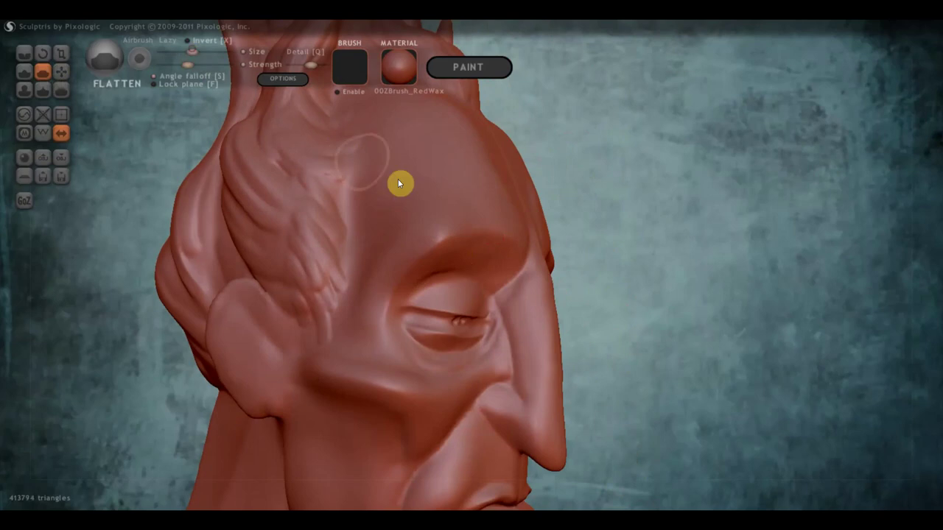
mouse_move(398, 179)
right_down()
mouse_move(422, 273)
mouse_move(453, 280)
right_up()
mouse_move(452, 280)
mouse_down()
mouse_move(471, 284)
mouse_move(412, 313)
mouse_move(448, 295)
mouse_move(435, 248)
mouse_move(430, 280)
mouse_move(433, 248)
mouse_move(447, 276)
mouse_move(397, 298)
mouse_move(472, 268)
mouse_move(442, 288)
mouse_up()
mouse_move(442, 288)
right_down()
mouse_move(362, 244)
mouse_move(331, 213)
right_up()
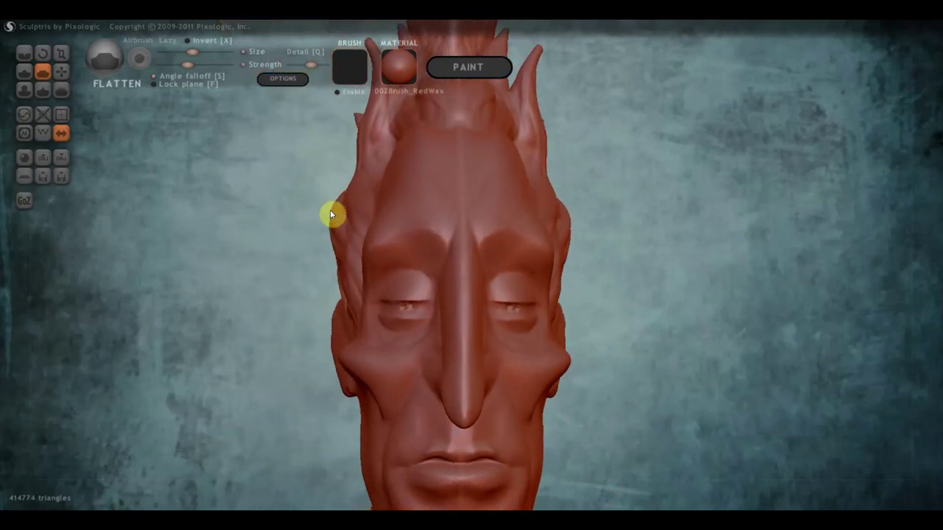
From a three-quarter view, flatten several parts of the brow above the eye.
right_drag(437, 238, 445, 231)
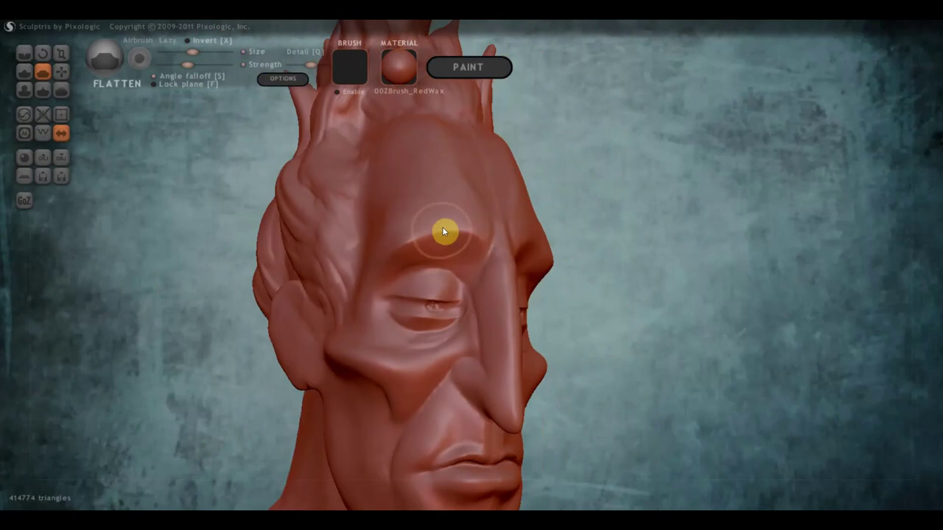
mouse_move(444, 232)
mouse_down()
mouse_move(421, 236)
mouse_move(436, 214)
mouse_up()
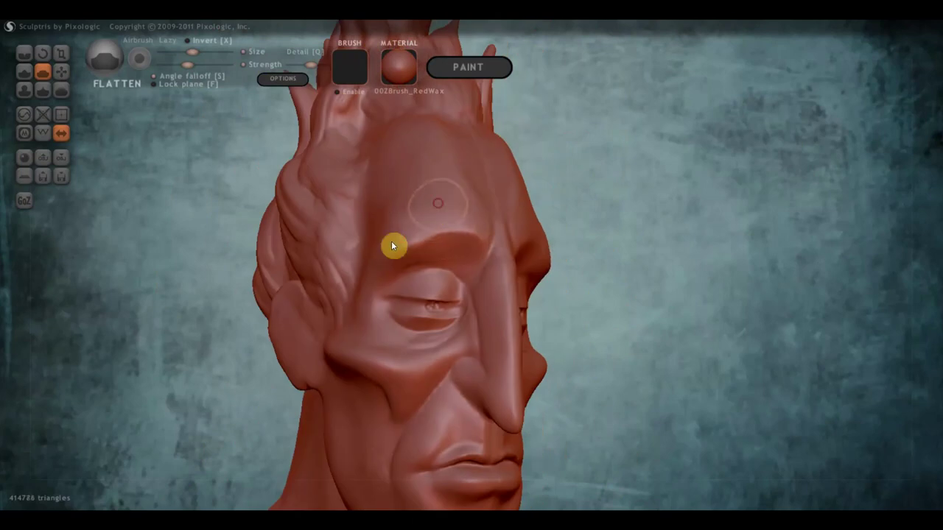
mouse_move(391, 244)
mouse_down()
mouse_move(431, 217)
mouse_move(364, 213)
mouse_up()
mouse_move(364, 213)
right_down()
mouse_move(402, 240)
mouse_move(417, 278)
mouse_move(443, 242)
mouse_move(419, 250)
mouse_move(386, 225)
right_up()
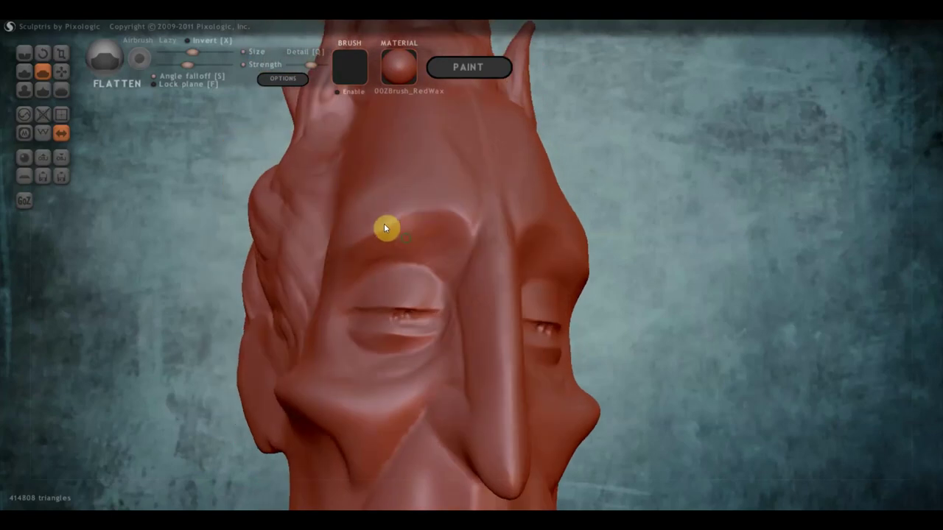
drag(402, 222, 374, 255)
mouse_move(375, 255)
right_down()
mouse_move(486, 258)
mouse_move(535, 276)
mouse_move(472, 311)
mouse_move(408, 268)
mouse_move(410, 244)
mouse_move(417, 270)
mouse_move(408, 244)
right_up()
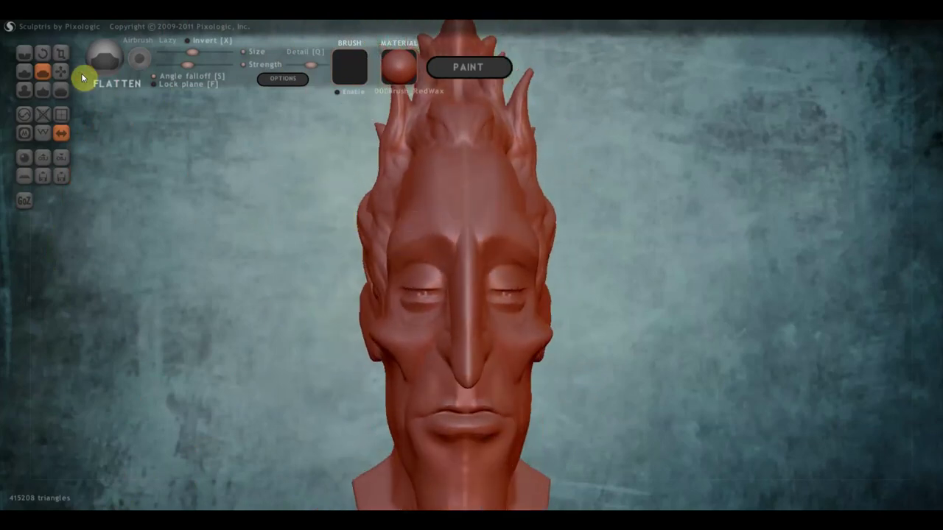
Nudge the left side of the forehead slightly with the Grab brush.
click(61, 70)
drag(409, 192, 405, 191)
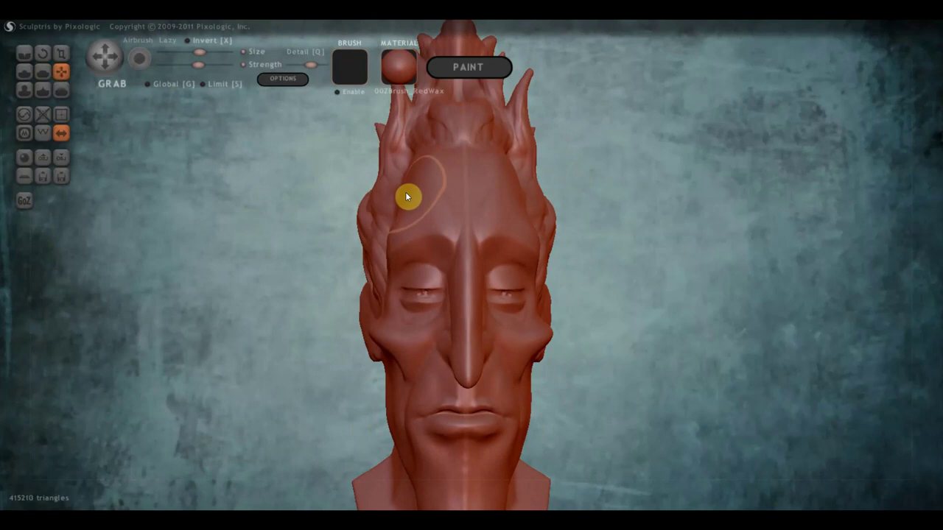
scroll(404, 193, up, 2)
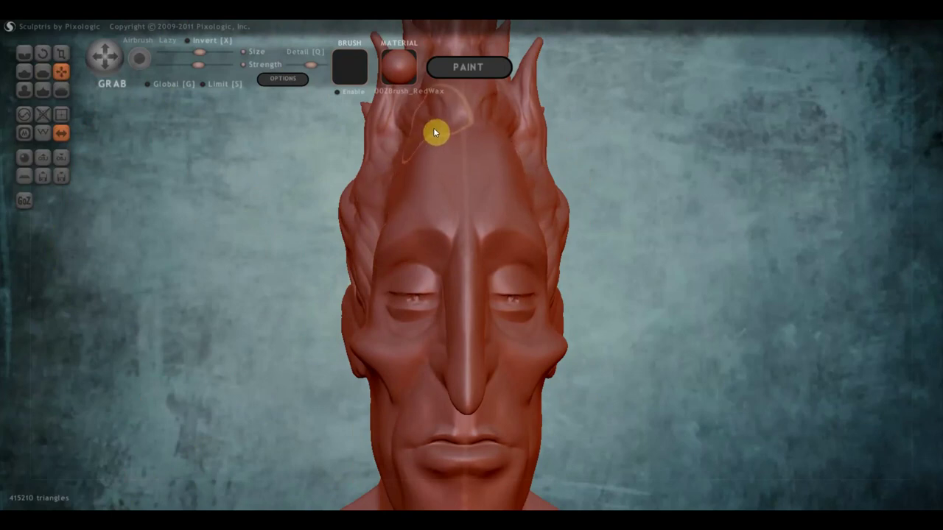
right_drag(433, 145, 525, 243)
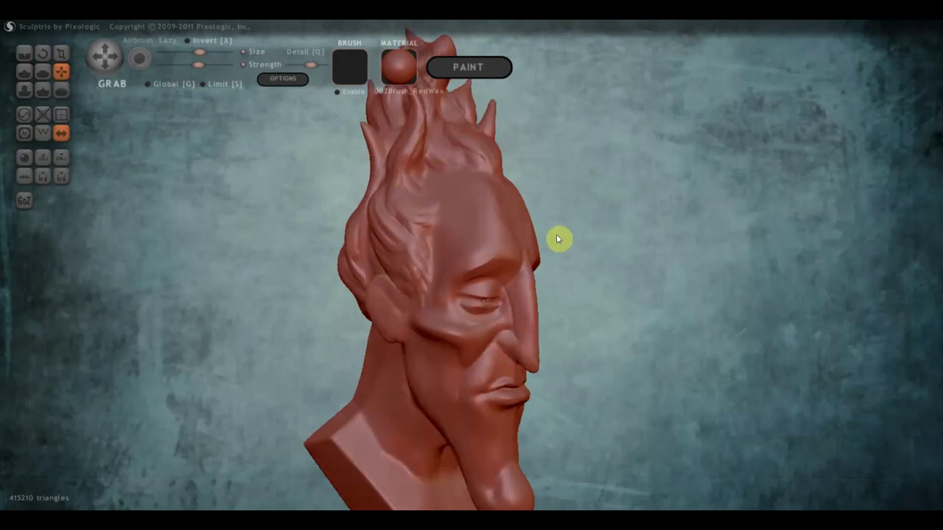
scroll(501, 235, up, 3)
scroll(482, 192, up, 2)
right_drag(482, 161, 404, 167)
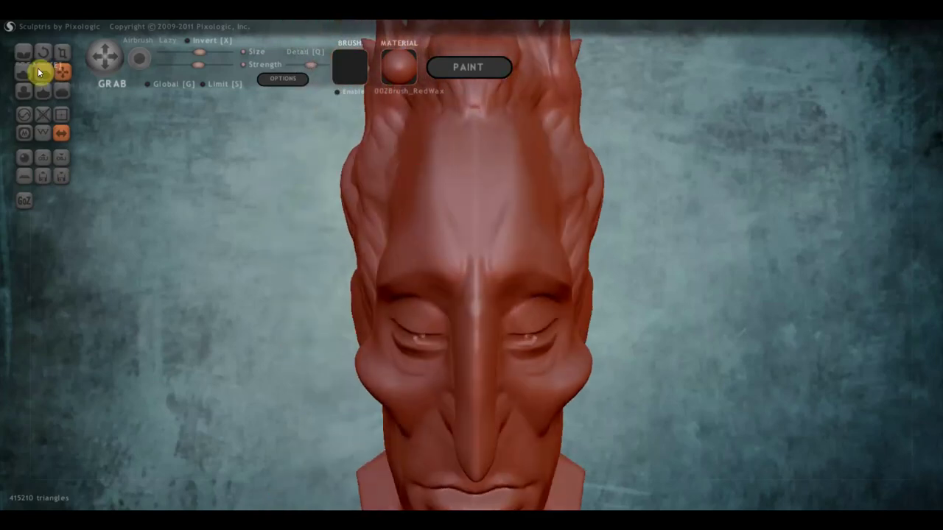
Flatten small spots across the forehead with the Flatten brush.
click(42, 72)
scroll(318, 137, down, 2)
drag(442, 181, 450, 213)
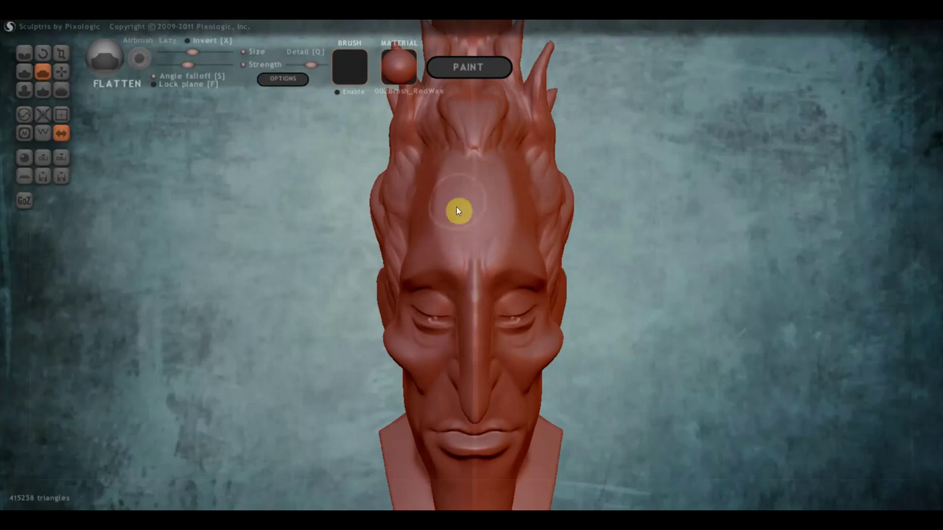
right_drag(482, 185, 474, 164)
drag(474, 163, 468, 194)
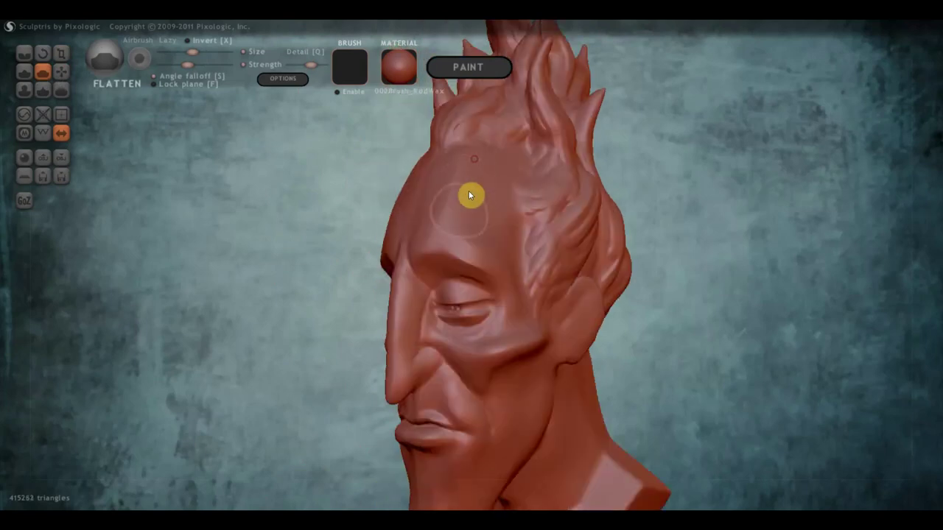
right_drag(488, 221, 526, 210)
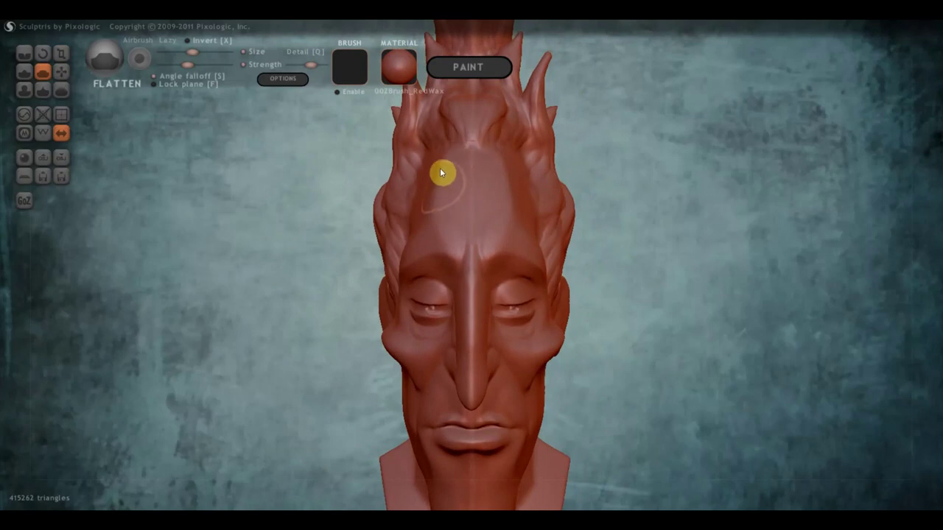
right_drag(463, 211, 435, 184)
Carve fine Crease wrinkle lines across the forehead, lowering brush strength partway through.
click(24, 53)
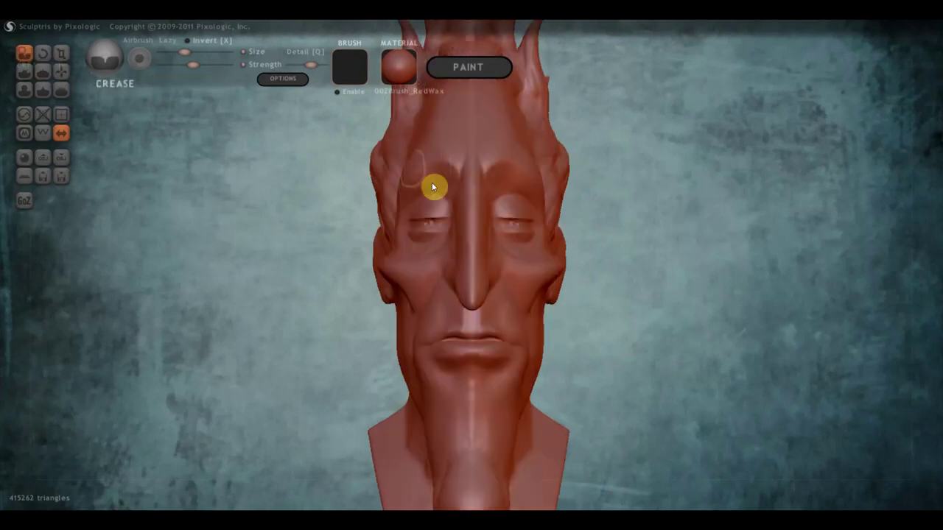
drag(465, 146, 452, 202)
mouse_move(439, 125)
mouse_down()
mouse_move(442, 135)
mouse_move(478, 134)
mouse_move(436, 135)
mouse_up()
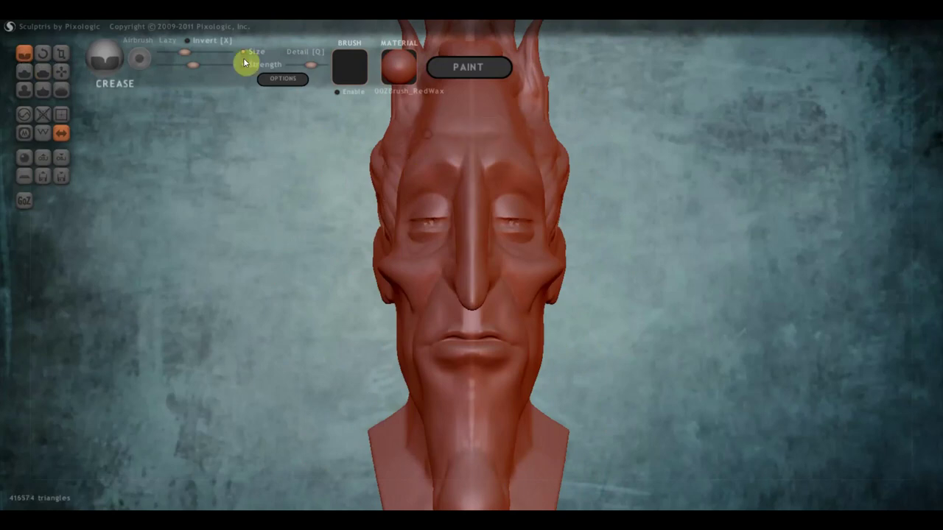
drag(192, 64, 183, 65)
click(482, 121)
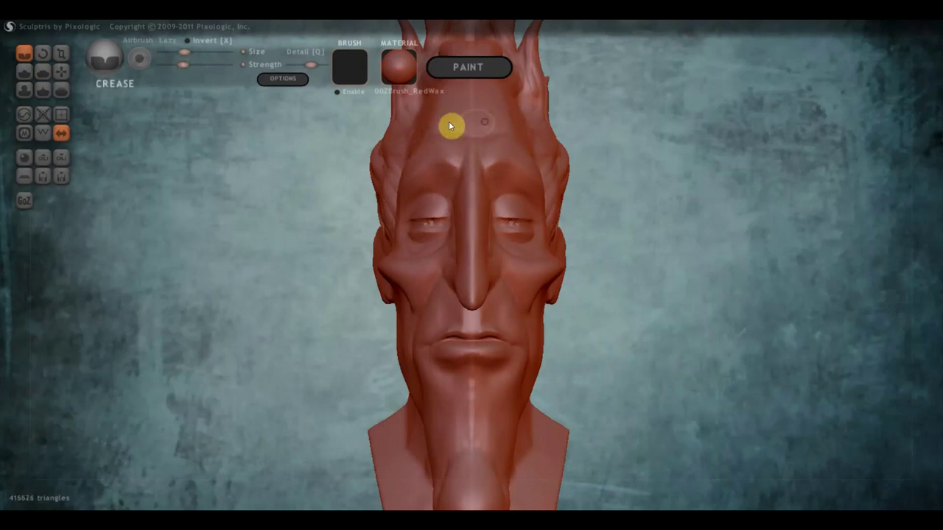
mouse_move(450, 123)
mouse_down()
mouse_move(468, 107)
mouse_move(436, 110)
mouse_move(461, 121)
mouse_move(434, 137)
mouse_move(464, 128)
mouse_move(425, 132)
mouse_up()
mouse_move(425, 133)
right_down()
mouse_move(501, 177)
mouse_move(455, 181)
mouse_move(494, 147)
right_up()
scroll(489, 156, up, 3)
right_drag(592, 155, 548, 312)
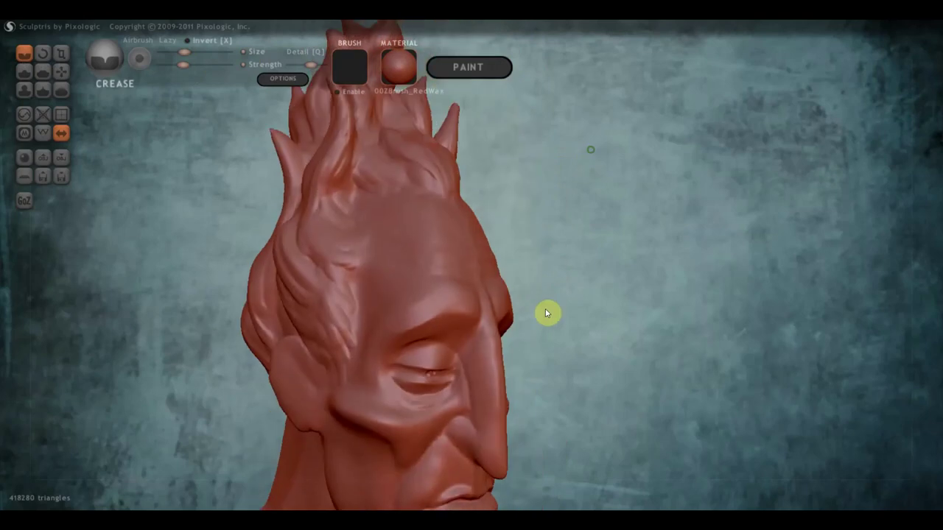
scroll(452, 280, up, 3)
mouse_move(452, 274)
mouse_down()
mouse_move(396, 267)
mouse_move(431, 243)
mouse_move(415, 253)
mouse_move(436, 234)
mouse_move(402, 236)
mouse_move(435, 219)
mouse_move(395, 221)
mouse_move(423, 206)
mouse_up()
With the Draw brush at lower strength, stroke horizontal wrinkle grooves across the forehead, undoing a stray stroke.
click(25, 72)
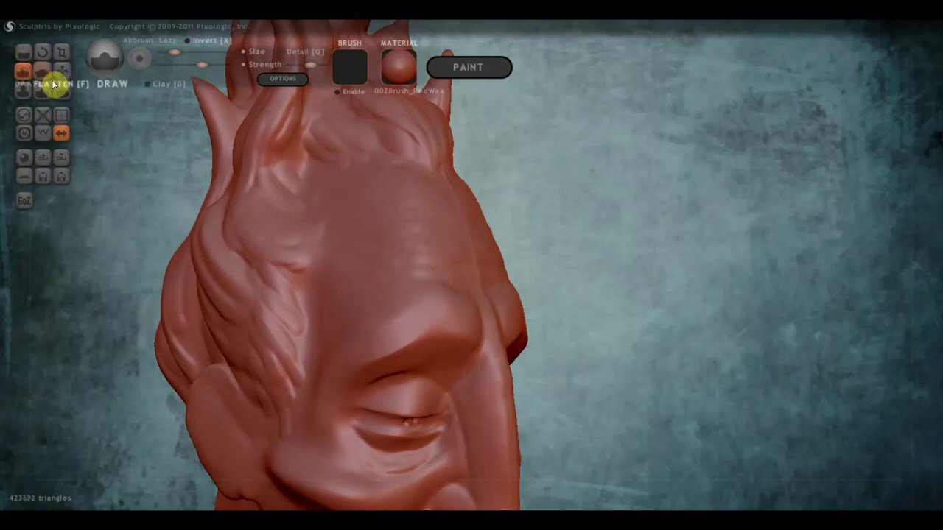
right_drag(370, 204, 284, 204)
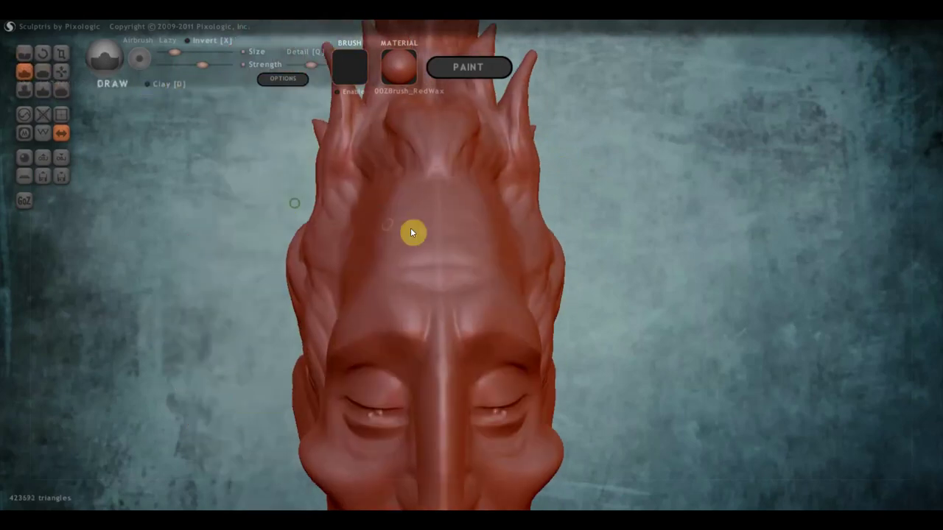
drag(430, 229, 385, 235)
key(ctrl+z)
drag(200, 65, 190, 65)
drag(374, 263, 370, 275)
mouse_move(457, 261)
mouse_down()
mouse_move(389, 259)
mouse_move(374, 246)
mouse_move(402, 253)
mouse_up()
mouse_move(402, 253)
right_down()
mouse_move(494, 265)
mouse_move(374, 253)
right_up()
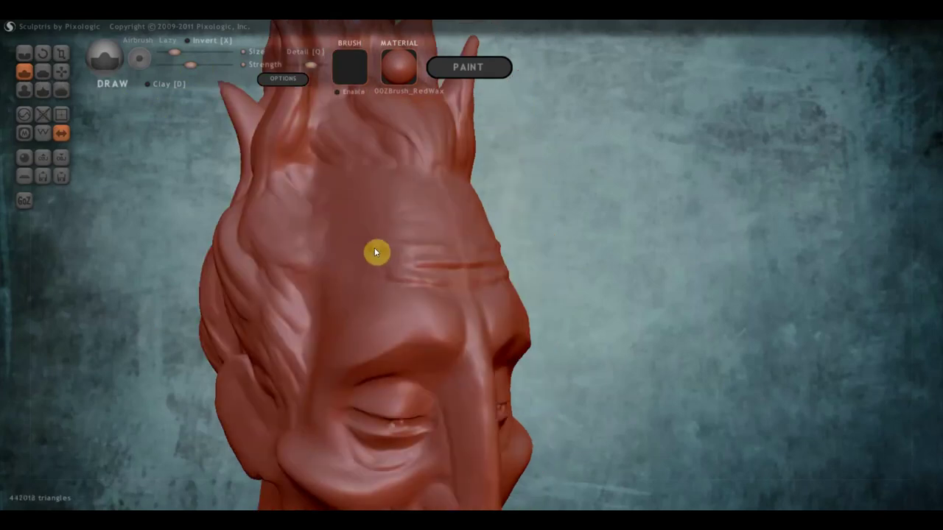
mouse_move(374, 247)
mouse_down()
mouse_move(428, 249)
mouse_move(376, 238)
mouse_up()
drag(446, 234, 398, 227)
drag(465, 226, 423, 219)
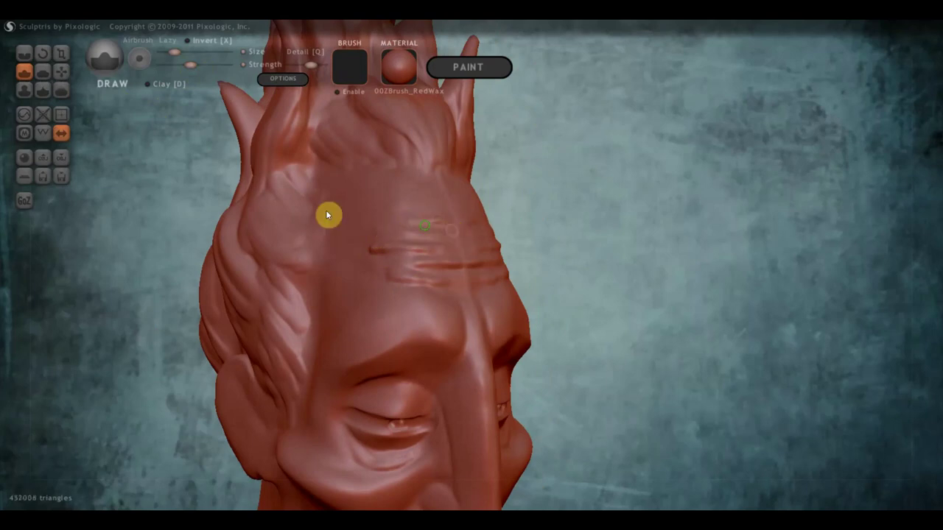
Enlarge the Draw brush, lightly shape the forehead, and check it from the front and side.
scroll(327, 215, down, 5)
right_drag(354, 217, 432, 256)
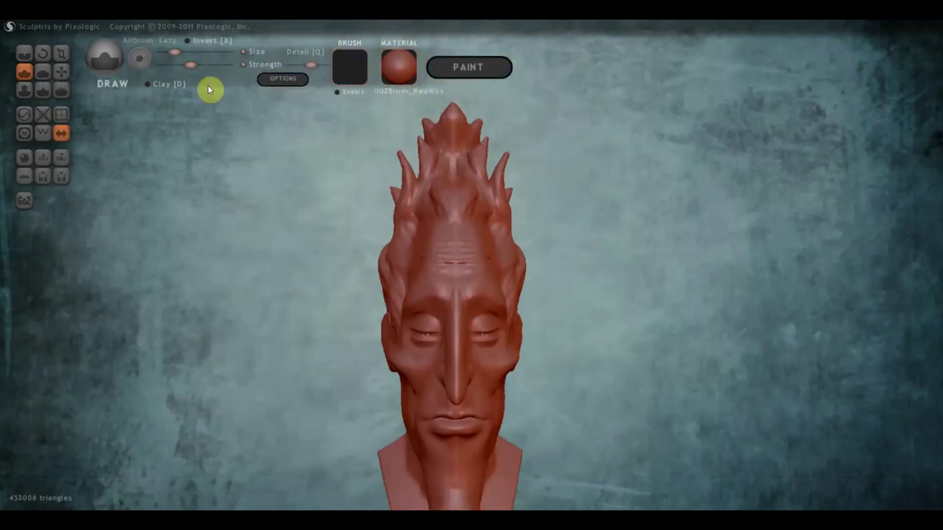
drag(175, 52, 187, 52)
drag(447, 253, 415, 254)
right_drag(448, 268, 537, 269)
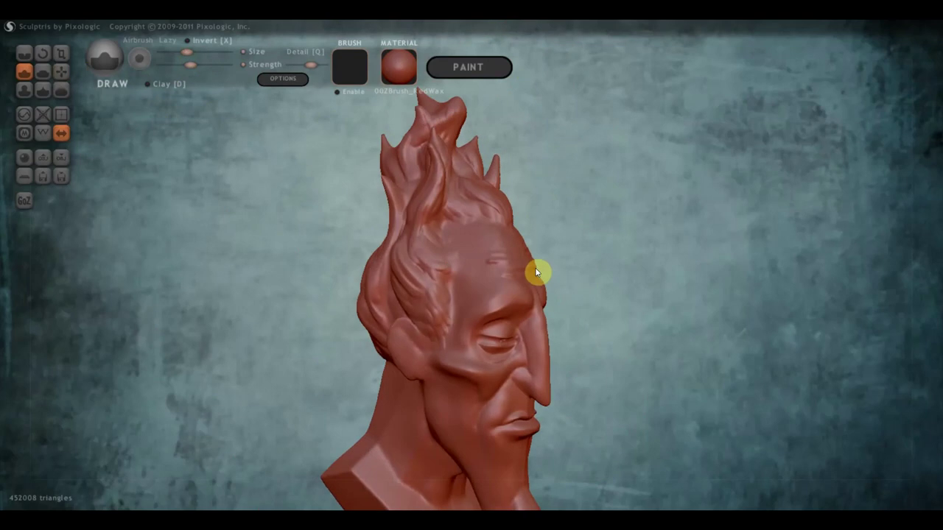
scroll(494, 261, up, 3)
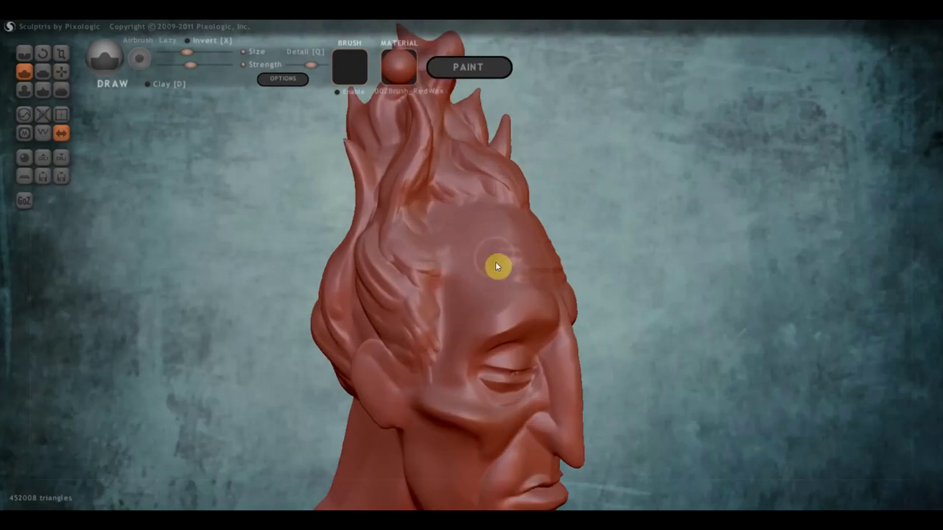
mouse_move(524, 282)
right_down()
mouse_move(405, 278)
mouse_move(443, 264)
right_up()
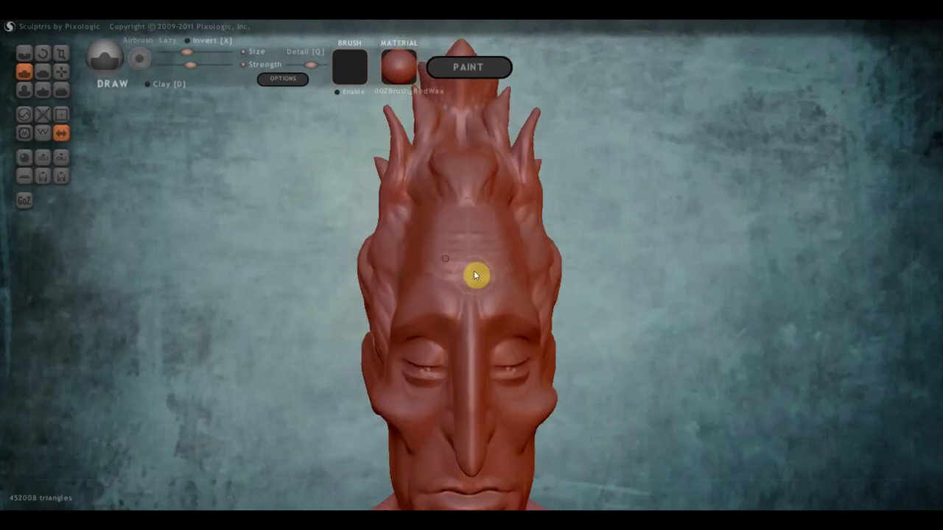
right_drag(498, 272, 488, 268)
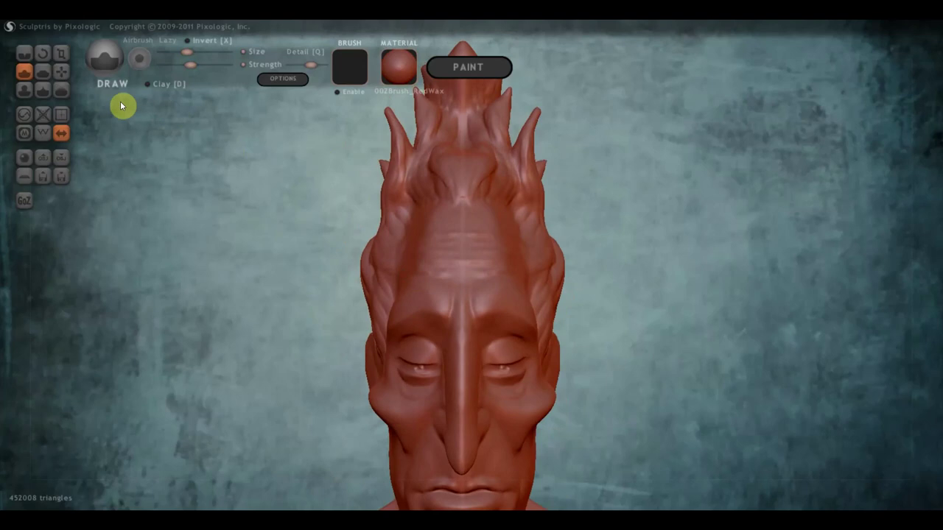
Activate the Grab brush and zoom into an angled close-up of the nose, mouth and chin.
click(61, 72)
scroll(458, 239, up, 3)
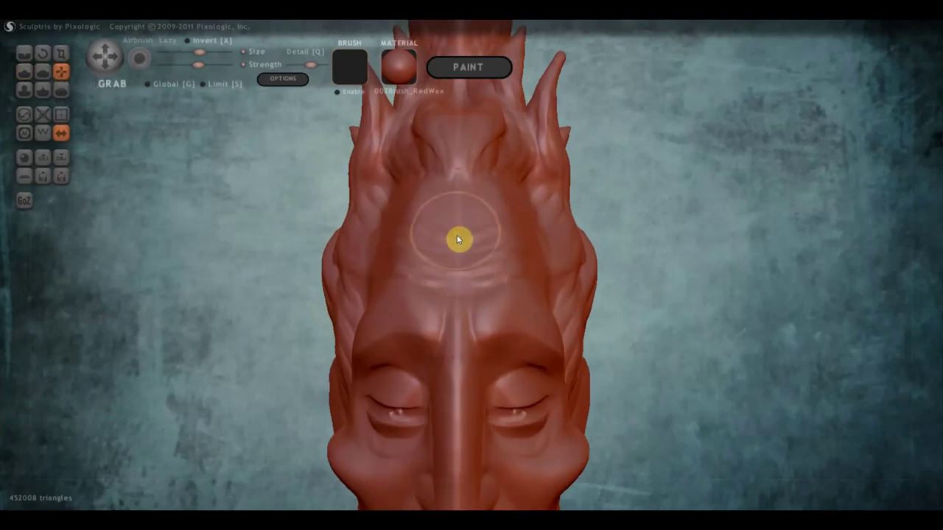
mouse_move(457, 235)
right_down()
mouse_move(524, 254)
mouse_move(496, 243)
right_up()
scroll(530, 265, down, 3)
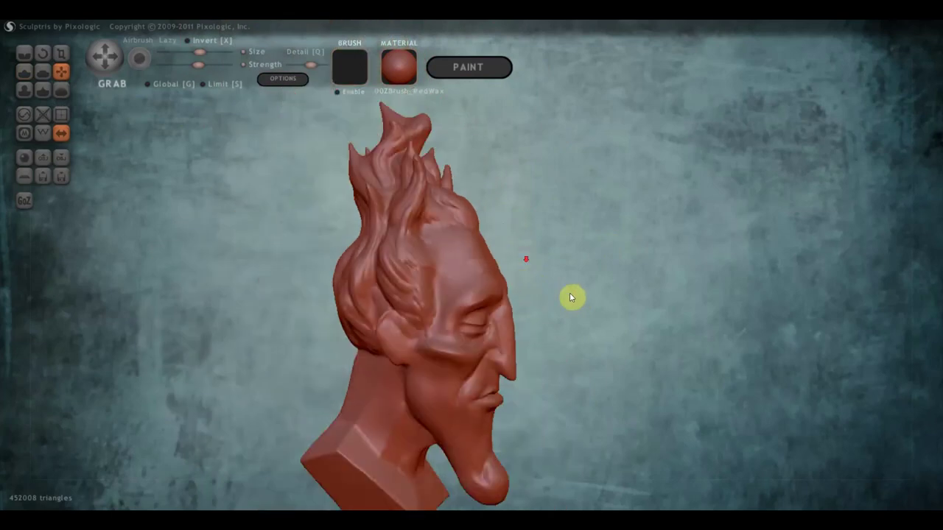
right_drag(570, 297, 378, 294)
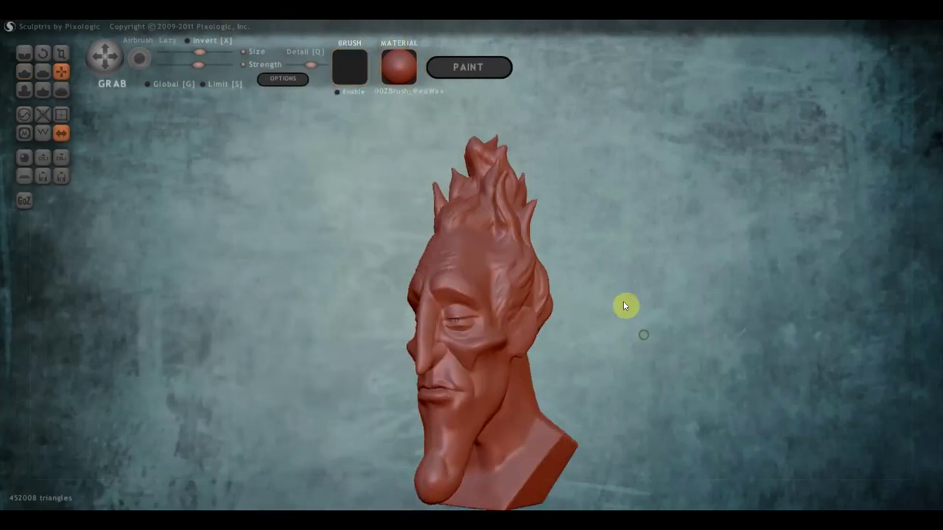
mouse_move(625, 307)
right_down()
mouse_move(612, 255)
mouse_move(595, 280)
mouse_move(678, 281)
right_up()
scroll(602, 260, up, 3)
scroll(648, 284, up, 2)
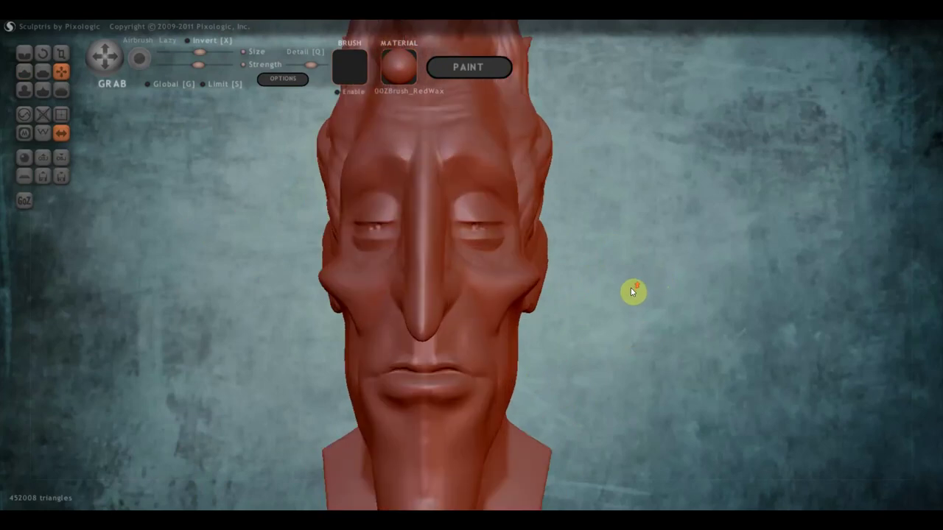
scroll(634, 289, up, 2)
scroll(676, 231, up, 2)
right_drag(523, 489, 221, 295)
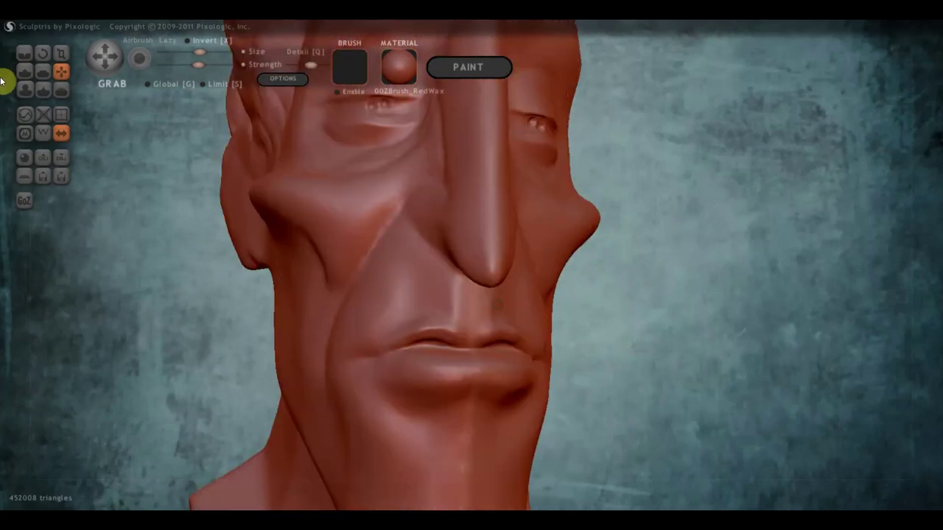
Build up the upper lip with Draw, then flatten it and the area near the left lip corner.
click(24, 74)
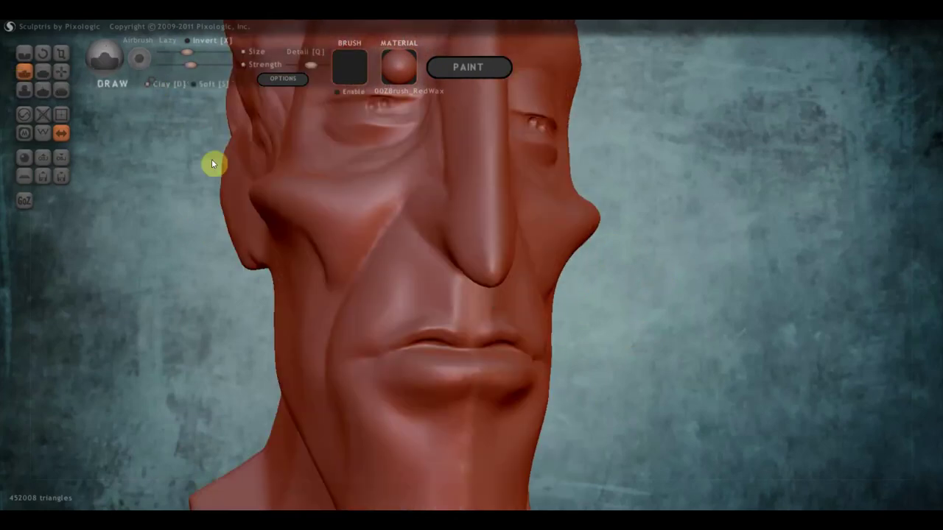
drag(451, 343, 354, 356)
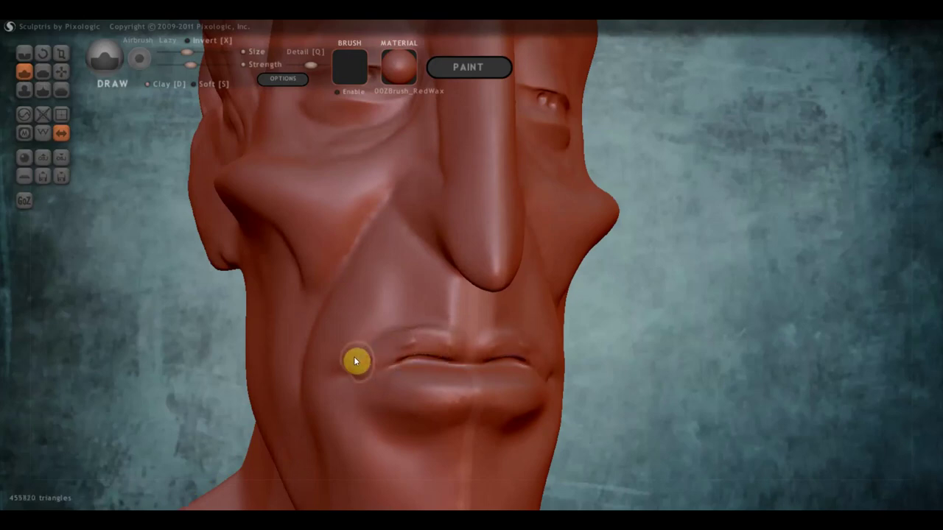
click(45, 71)
scroll(404, 335, up, 1)
mouse_move(404, 335)
right_down()
mouse_move(424, 360)
mouse_move(413, 399)
right_up()
mouse_move(417, 401)
mouse_down()
mouse_move(369, 402)
mouse_move(370, 393)
mouse_move(406, 394)
mouse_move(324, 420)
mouse_move(308, 438)
mouse_up()
mouse_move(307, 437)
right_down()
mouse_move(375, 381)
mouse_move(449, 430)
mouse_move(440, 417)
right_up()
Use Grab to pull the lower lip toward the mouth corner.
click(61, 70)
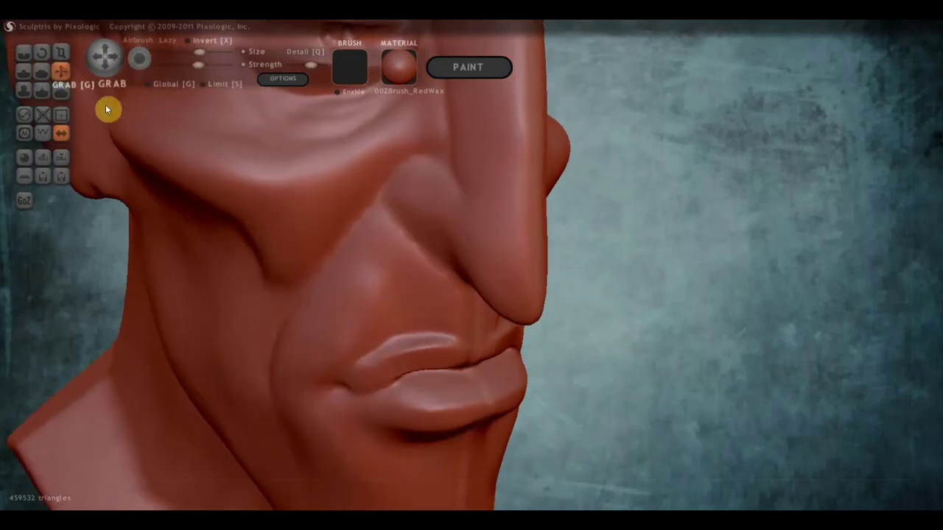
mouse_move(109, 107)
right_down()
mouse_move(228, 280)
mouse_move(381, 347)
right_up()
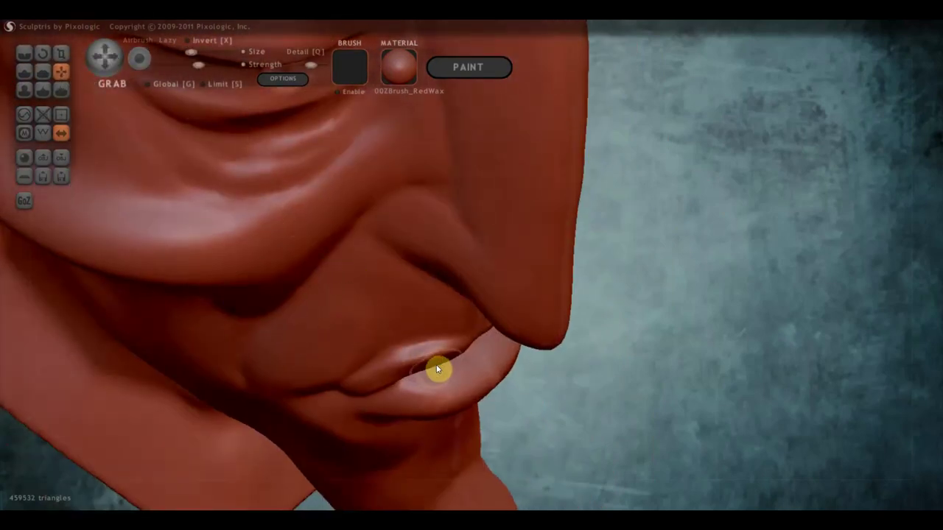
right_drag(438, 369, 434, 353)
drag(433, 352, 471, 343)
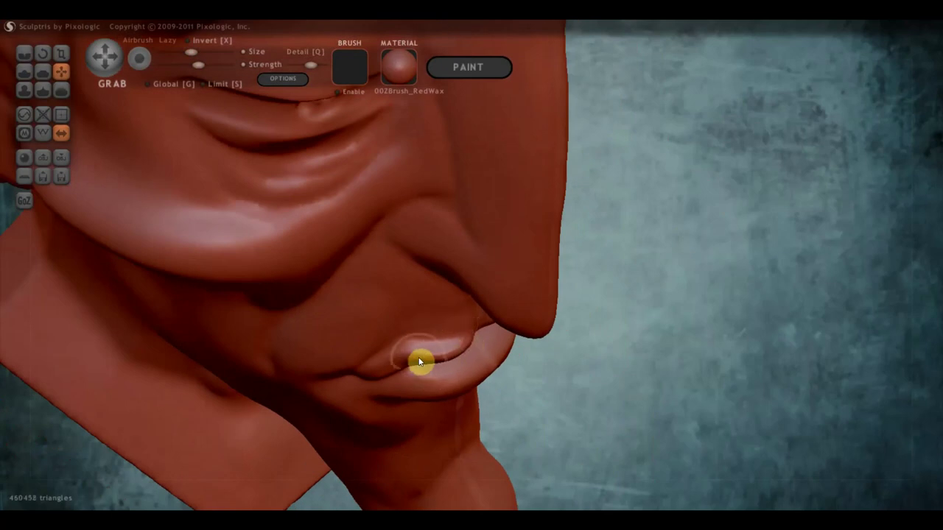
drag(382, 371, 378, 367)
mouse_move(377, 366)
right_down()
mouse_move(305, 280)
mouse_move(464, 352)
mouse_move(384, 389)
mouse_move(467, 376)
right_up()
Pull out the upper lip near the corner and define its contour with Grab.
drag(476, 370, 452, 372)
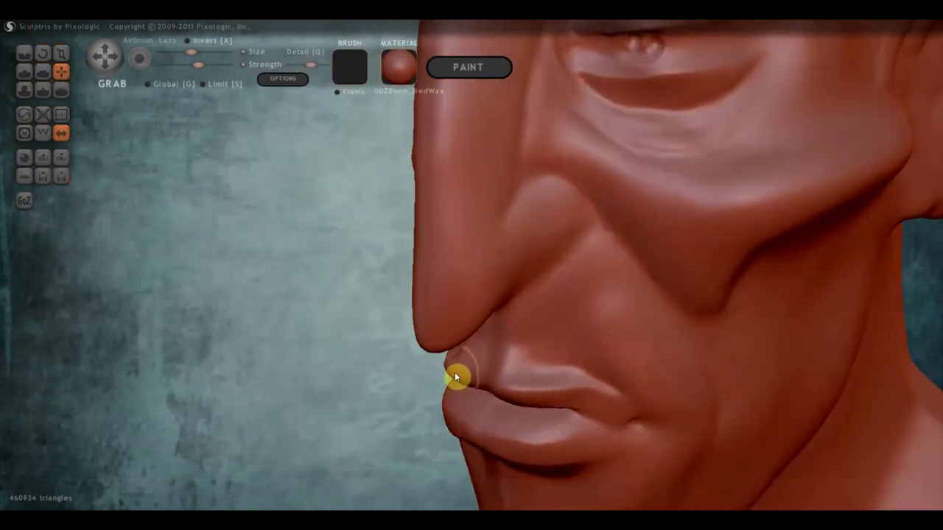
mouse_move(454, 372)
right_down()
mouse_move(403, 351)
mouse_move(555, 385)
mouse_move(617, 295)
mouse_move(493, 378)
right_up()
mouse_move(496, 356)
mouse_down()
mouse_move(467, 349)
mouse_move(457, 361)
mouse_up()
mouse_move(539, 352)
mouse_down()
mouse_move(572, 338)
mouse_move(637, 373)
mouse_up()
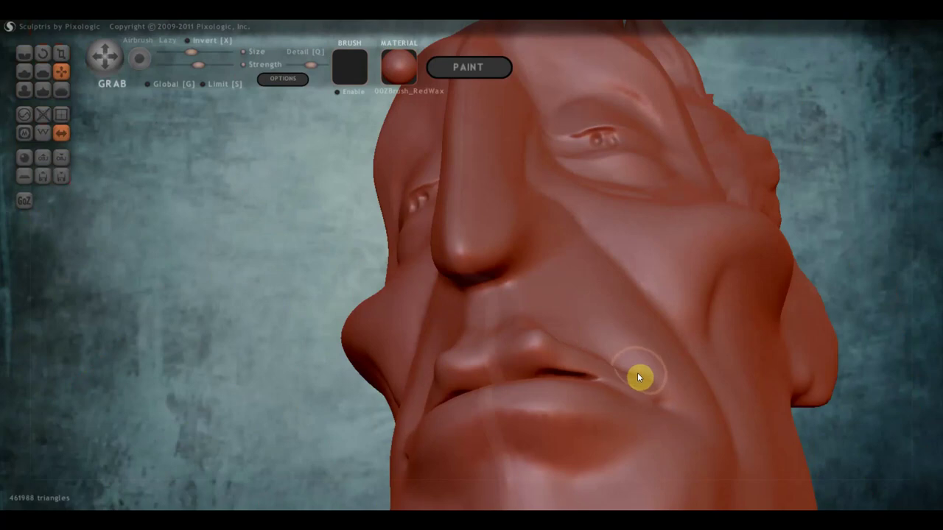
right_drag(632, 367, 703, 403)
mouse_move(514, 404)
right_down()
mouse_move(548, 427)
mouse_move(442, 409)
right_up()
drag(426, 376, 419, 355)
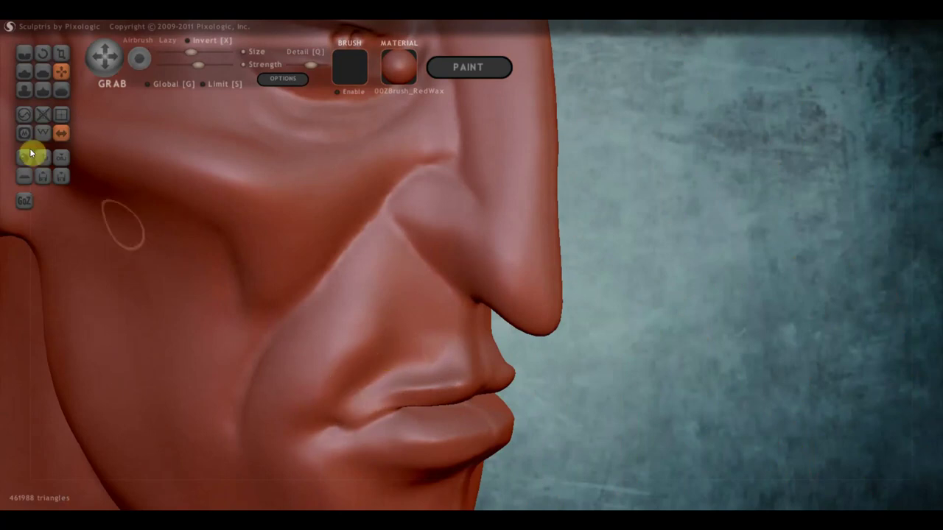
Flatten the upper lip further with a smaller Flatten brush.
click(44, 71)
drag(192, 52, 183, 53)
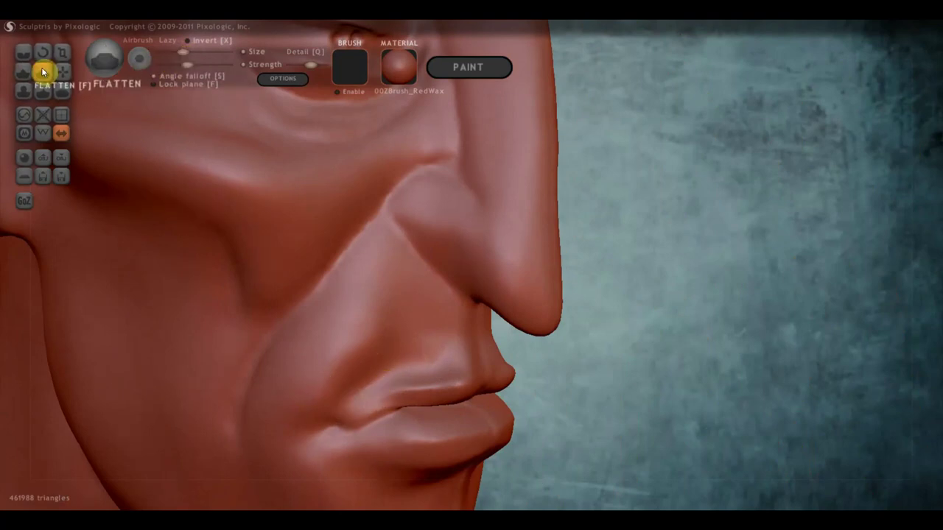
mouse_move(361, 267)
right_down()
mouse_move(434, 383)
mouse_move(464, 404)
right_up()
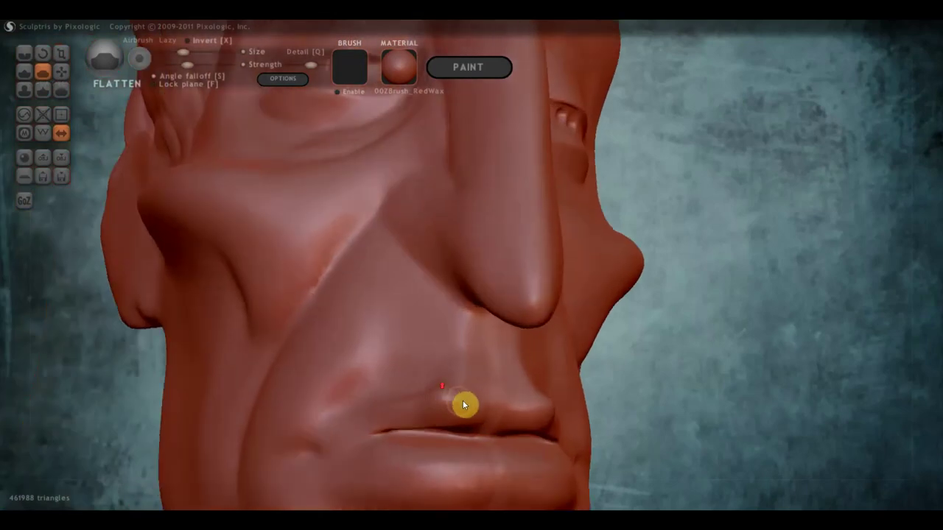
mouse_move(466, 414)
mouse_down()
mouse_move(459, 403)
mouse_move(417, 419)
mouse_move(467, 432)
mouse_move(400, 421)
mouse_move(364, 432)
mouse_move(476, 418)
mouse_up()
mouse_move(476, 418)
right_down()
mouse_move(455, 459)
mouse_move(482, 405)
right_up()
mouse_move(482, 404)
mouse_down()
mouse_move(445, 402)
mouse_move(452, 359)
mouse_move(449, 383)
mouse_move(419, 394)
mouse_move(458, 400)
mouse_move(421, 398)
mouse_move(464, 395)
mouse_move(366, 413)
mouse_move(452, 381)
mouse_move(339, 416)
mouse_up()
Cut sharp Crease lines along the upper lip and deepen them into the mouth corner.
click(24, 53)
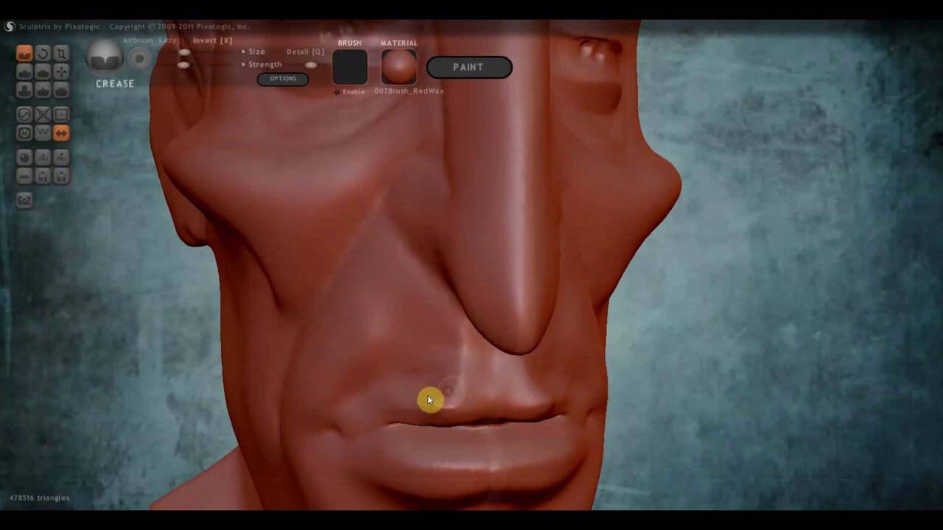
mouse_move(364, 403)
mouse_down()
mouse_move(333, 421)
mouse_move(441, 394)
mouse_up()
mouse_move(339, 417)
right_down()
mouse_move(393, 381)
mouse_move(545, 370)
right_up()
scroll(545, 370, up, 2)
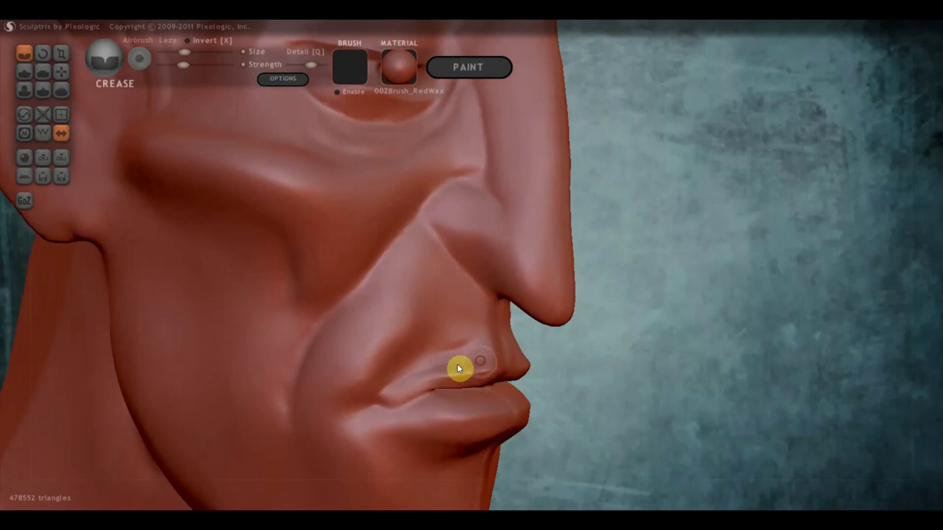
mouse_move(389, 388)
mouse_down()
mouse_move(450, 391)
mouse_move(396, 402)
mouse_move(376, 393)
mouse_up()
mouse_move(376, 394)
right_down()
mouse_move(269, 402)
mouse_move(348, 395)
right_up()
mouse_move(370, 406)
mouse_down()
mouse_move(400, 435)
mouse_move(358, 414)
mouse_move(377, 434)
mouse_up()
mouse_move(338, 408)
mouse_down()
mouse_move(339, 434)
mouse_move(347, 421)
mouse_move(331, 435)
mouse_up()
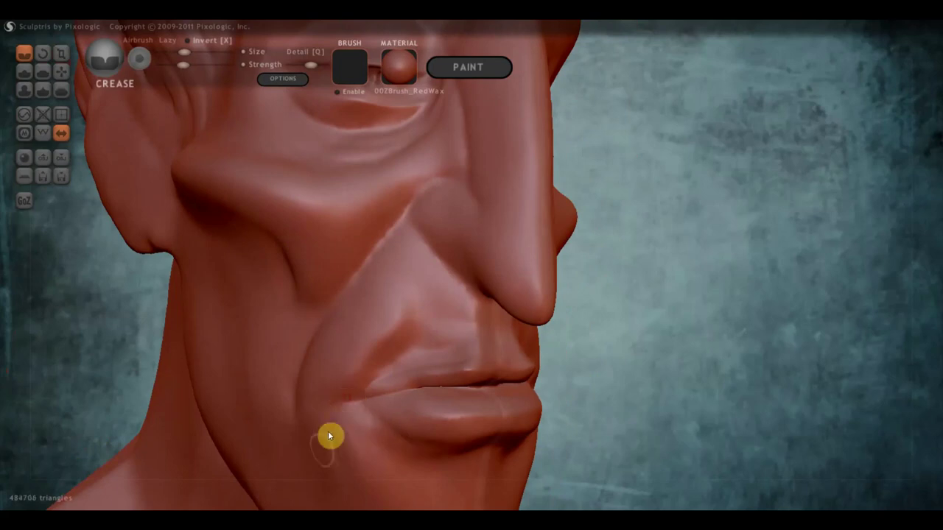
scroll(385, 373, down, 3)
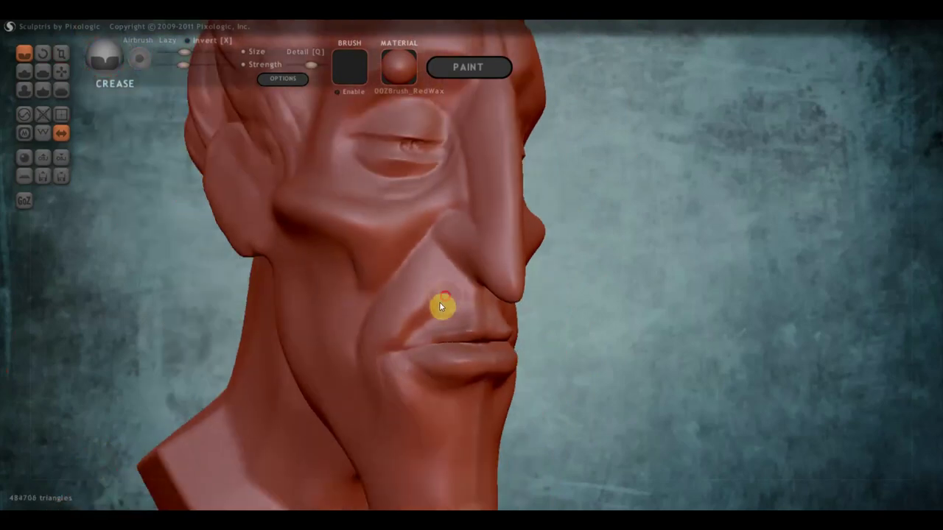
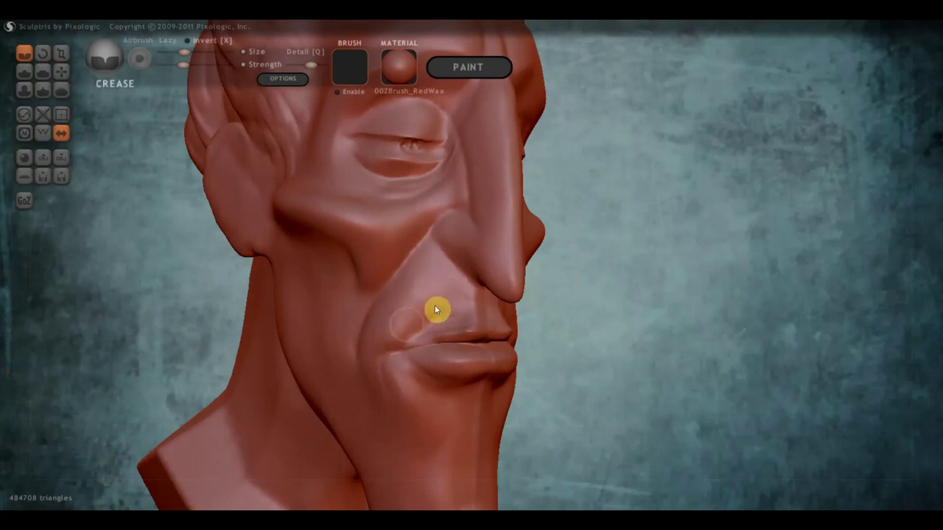
Flatten the chin and soften the mouth-corner crease from a profile view.
mouse_move(432, 315)
right_down()
mouse_move(528, 331)
mouse_move(391, 301)
mouse_move(434, 339)
mouse_move(449, 347)
mouse_move(416, 274)
mouse_move(386, 238)
mouse_move(372, 238)
mouse_move(507, 274)
mouse_move(484, 302)
mouse_move(404, 273)
mouse_move(402, 284)
mouse_move(426, 294)
right_up()
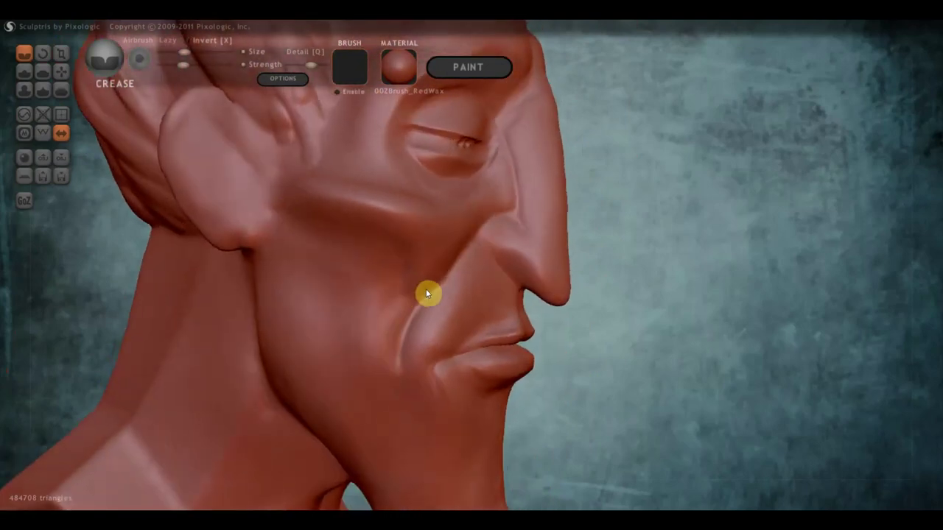
click(42, 71)
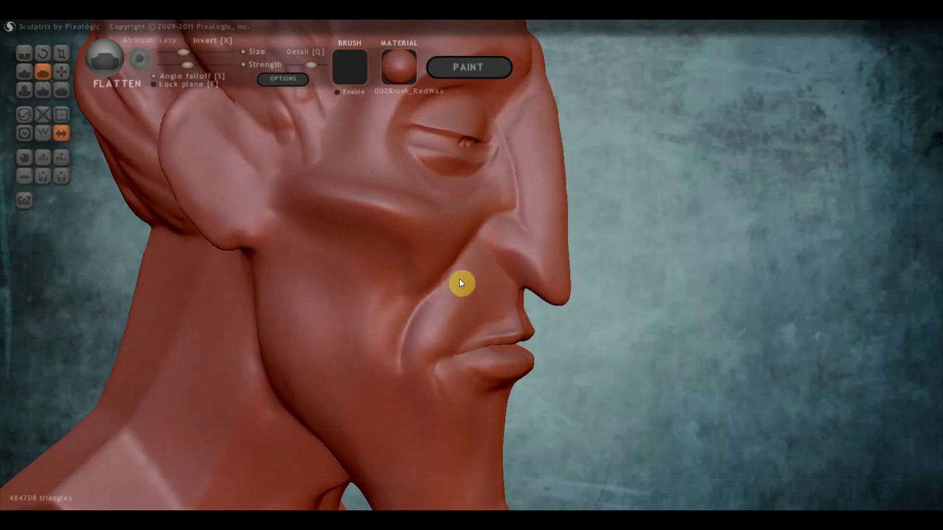
mouse_move(460, 283)
mouse_down()
mouse_move(398, 364)
mouse_move(448, 307)
mouse_move(420, 355)
mouse_move(456, 374)
mouse_up()
mouse_move(484, 289)
mouse_down()
mouse_move(453, 316)
mouse_move(470, 256)
mouse_move(474, 267)
mouse_up()
From below, sculpt small Draw strokes beside the nostril with a slightly smaller brush.
click(21, 56)
mouse_move(390, 221)
right_down()
mouse_move(407, 187)
mouse_move(467, 201)
right_up()
right_drag(525, 203, 508, 293)
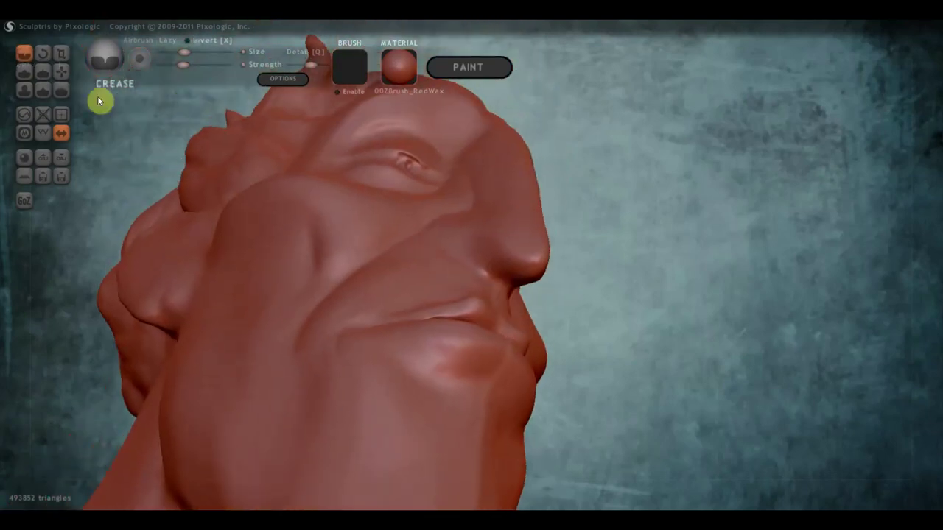
click(25, 71)
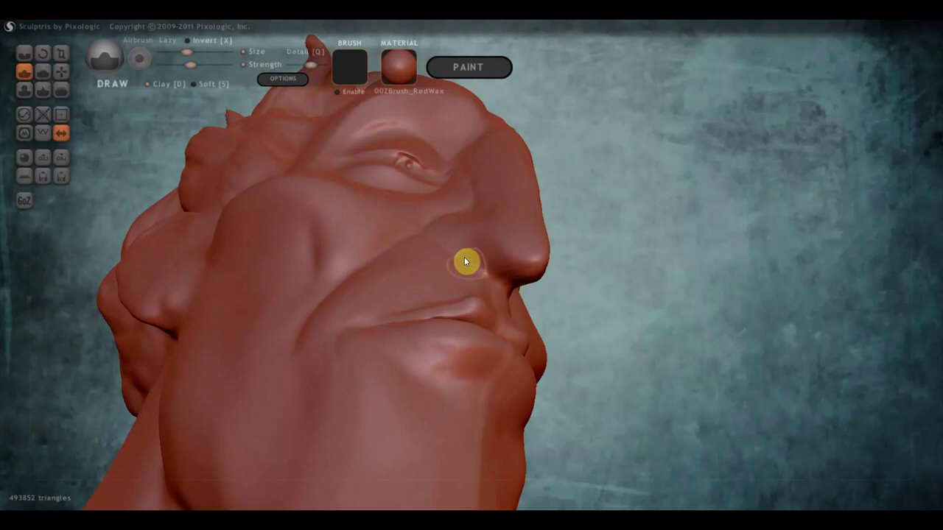
scroll(462, 258, up, 2)
drag(472, 240, 462, 241)
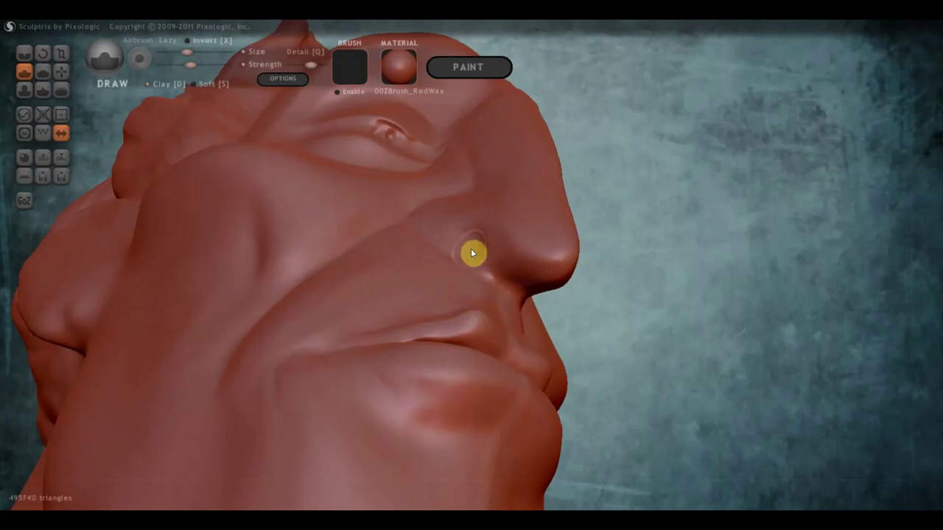
drag(187, 51, 178, 52)
mouse_move(469, 246)
mouse_down()
mouse_move(459, 246)
mouse_move(469, 244)
mouse_up()
Enable Clay, raise brush size and strength, and add sculpt marks beneath the nose.
click(149, 84)
click(202, 66)
click(190, 51)
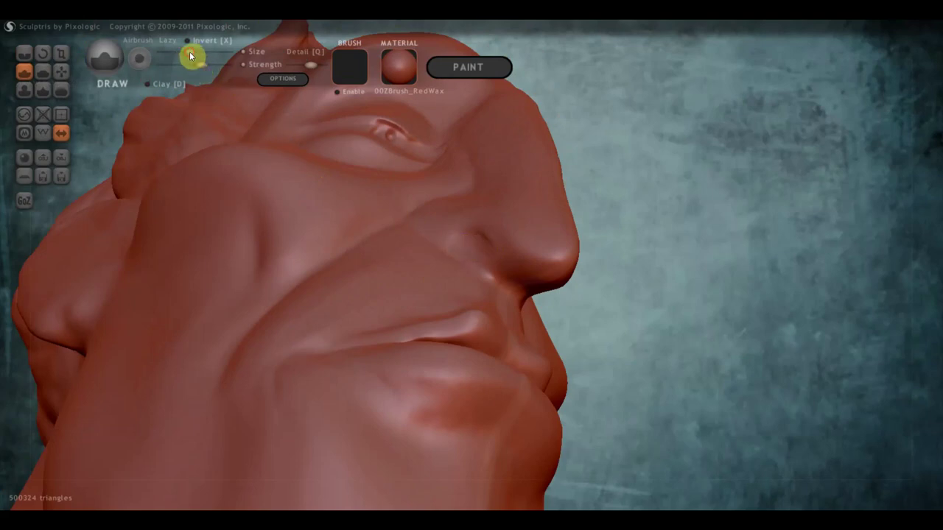
click(185, 52)
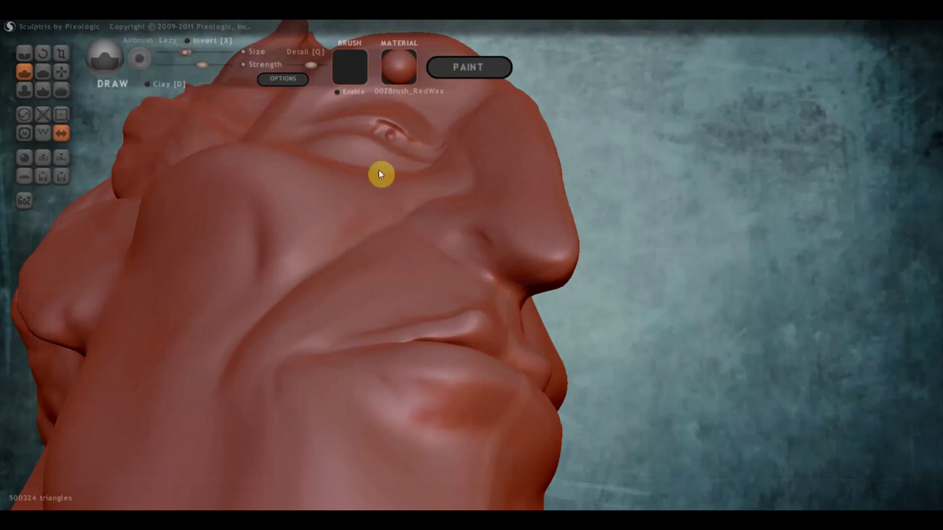
drag(475, 234, 460, 246)
mouse_move(474, 248)
right_down()
mouse_move(556, 318)
mouse_move(519, 265)
right_up()
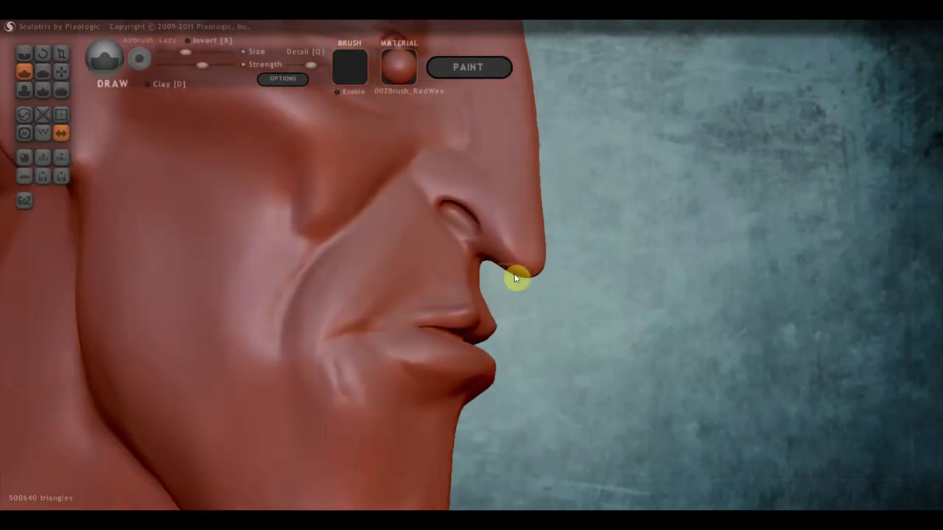
With Grab, pull the nose tip downward and reshape the underside near the nostril.
click(60, 71)
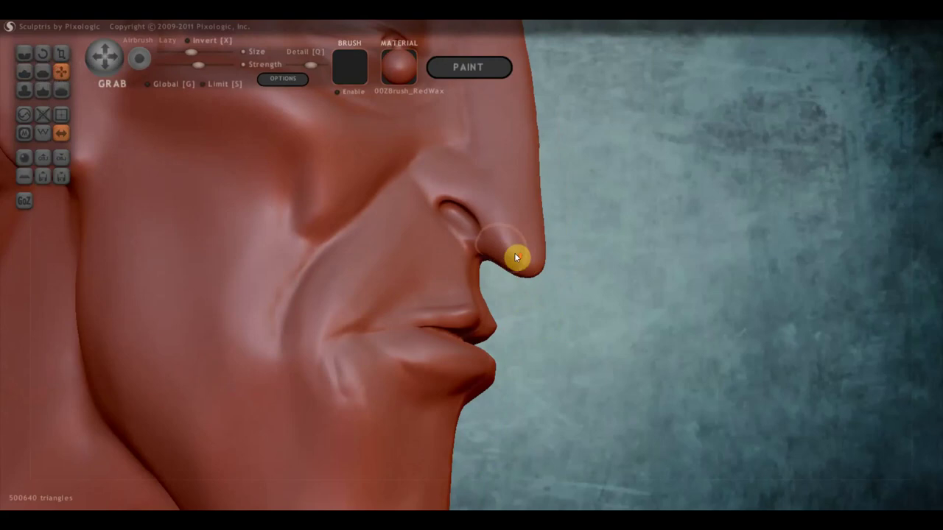
scroll(518, 257, up, 2)
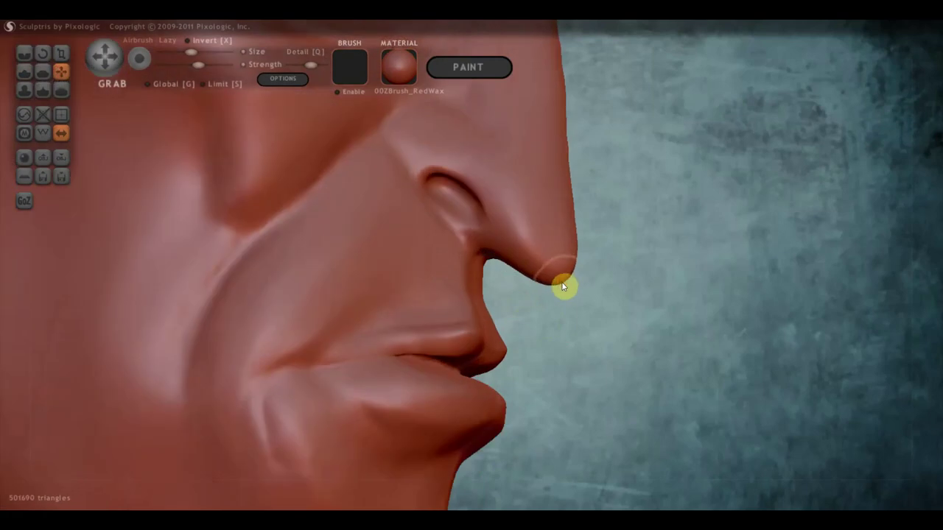
drag(566, 280, 558, 308)
right_drag(524, 280, 508, 273)
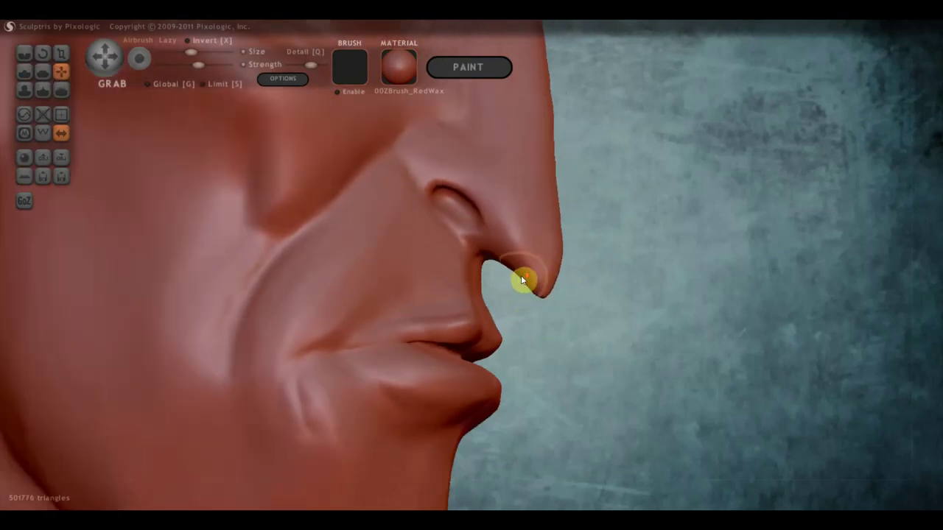
drag(506, 271, 511, 262)
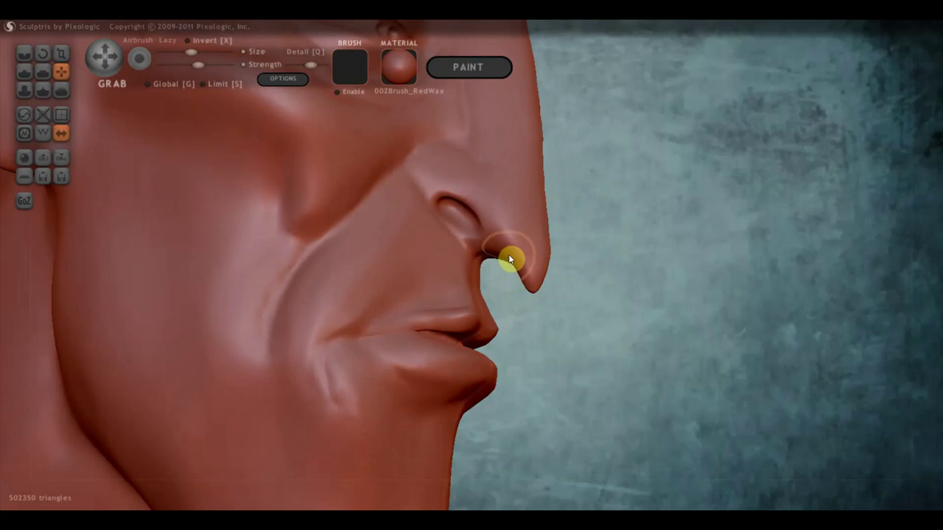
Bulge the nose bridge outward and symmetrically reshape the side of the nose.
drag(544, 235, 547, 175)
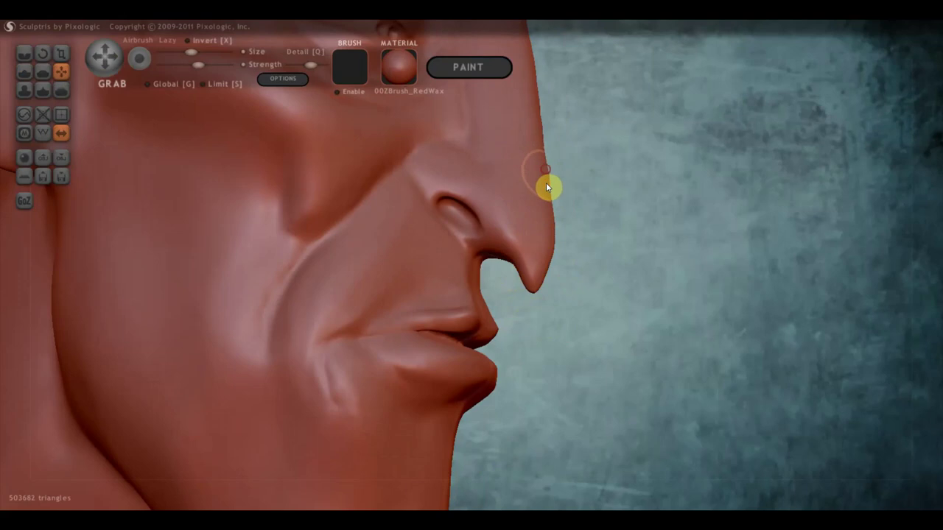
drag(545, 150, 545, 146)
mouse_move(539, 182)
mouse_down()
mouse_move(432, 292)
mouse_move(379, 283)
mouse_up()
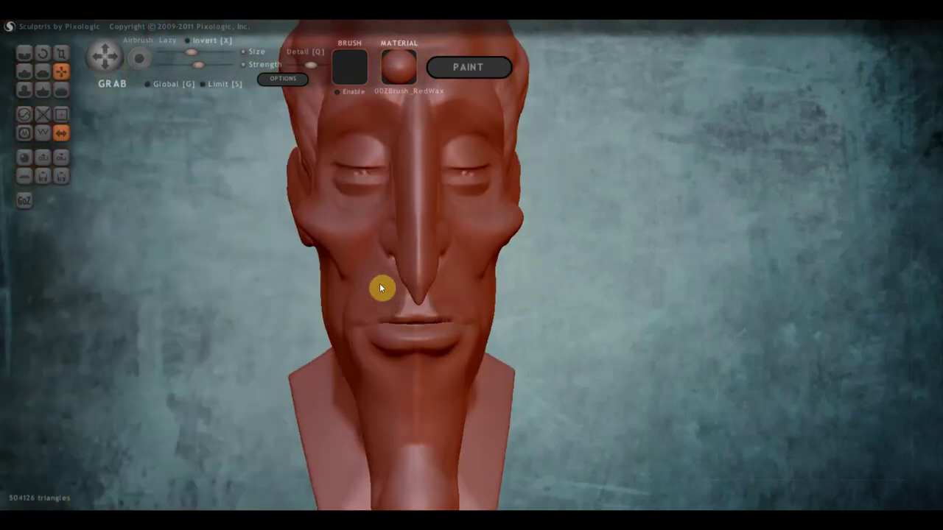
scroll(393, 282, up, 3)
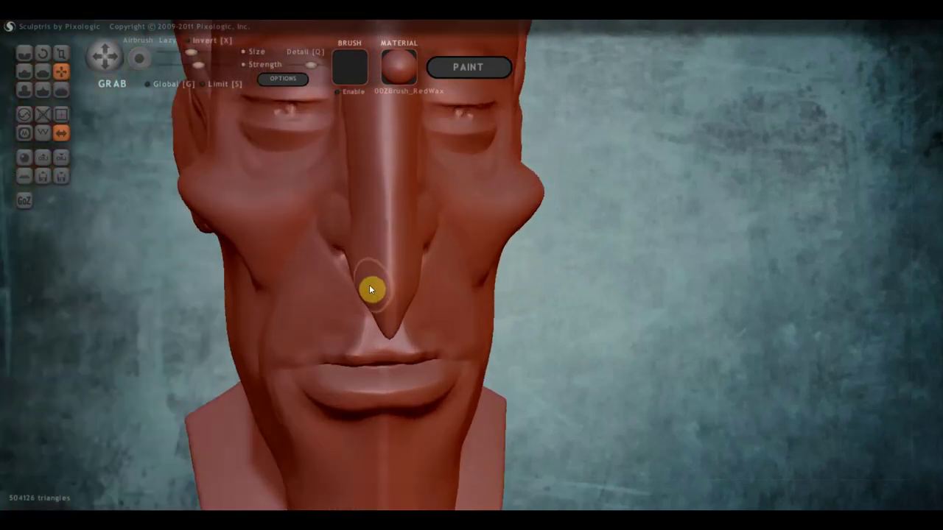
drag(355, 282, 361, 280)
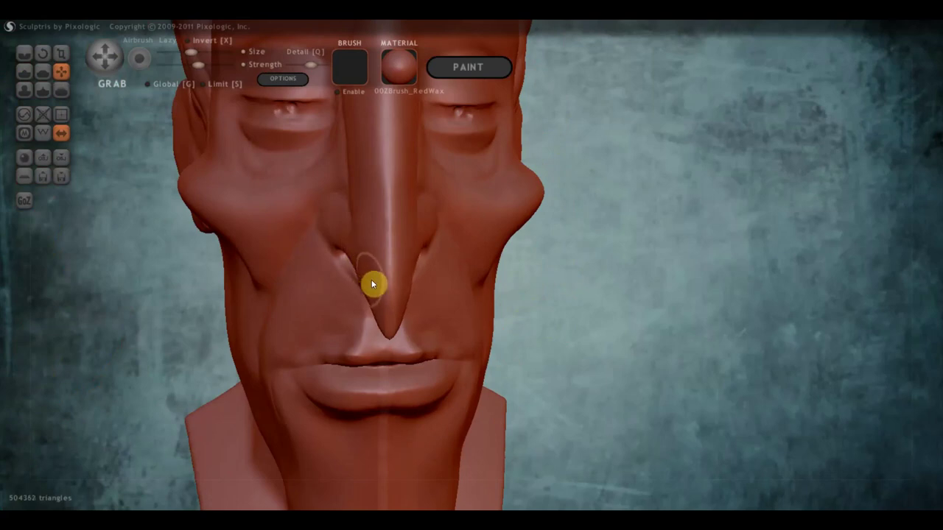
mouse_move(357, 201)
right_down()
mouse_move(371, 199)
mouse_move(403, 240)
right_up()
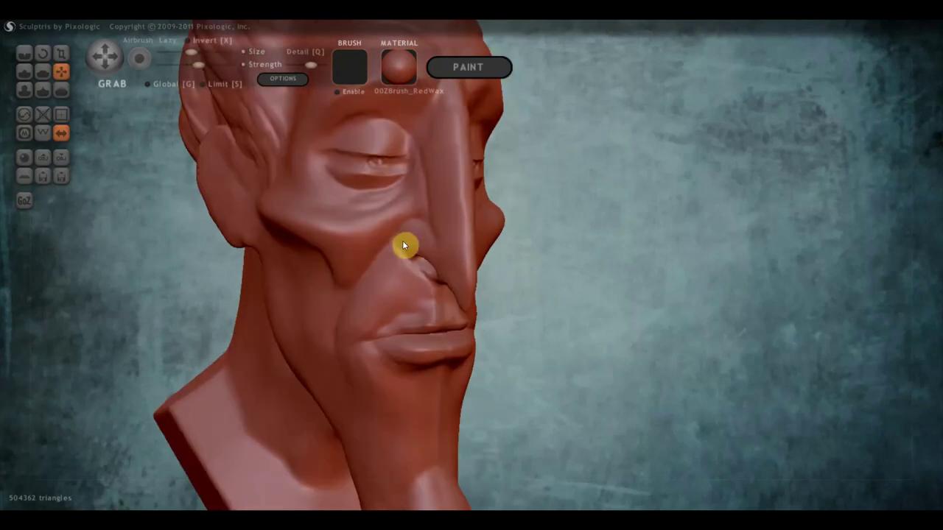
Build up the nostril wing with small Draw bumps beside the nostril.
click(23, 74)
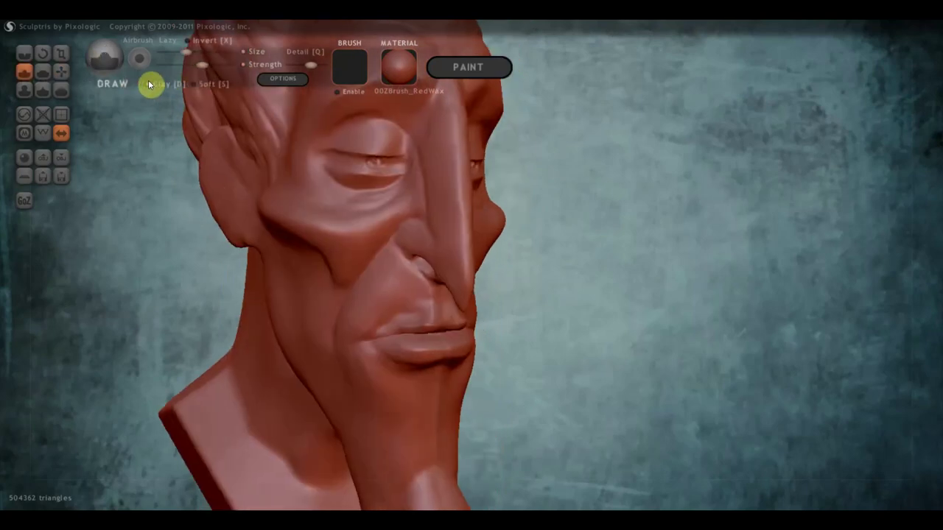
mouse_move(326, 213)
right_down()
mouse_move(427, 236)
mouse_move(407, 237)
right_up()
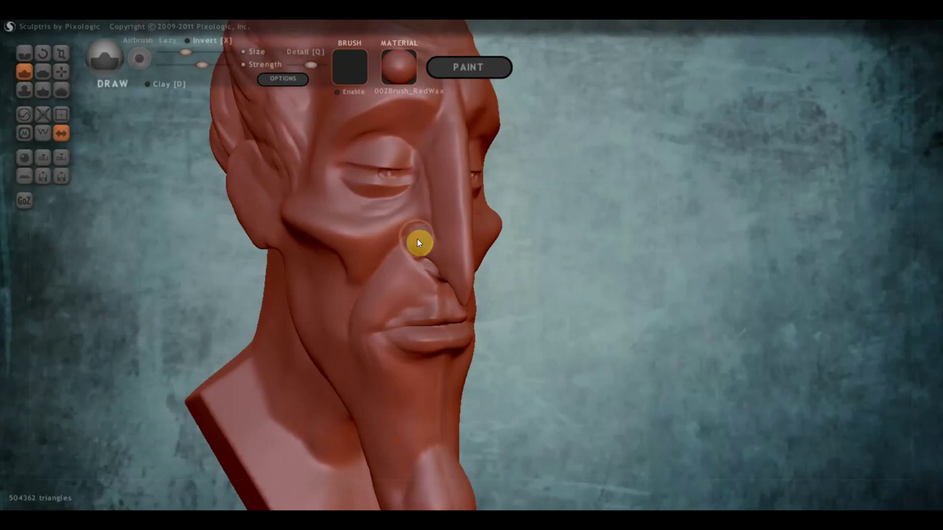
mouse_move(417, 240)
mouse_down()
mouse_move(413, 248)
mouse_move(429, 243)
mouse_move(409, 246)
mouse_move(421, 248)
mouse_up()
mouse_move(411, 246)
right_down()
mouse_move(332, 245)
mouse_move(297, 230)
right_up()
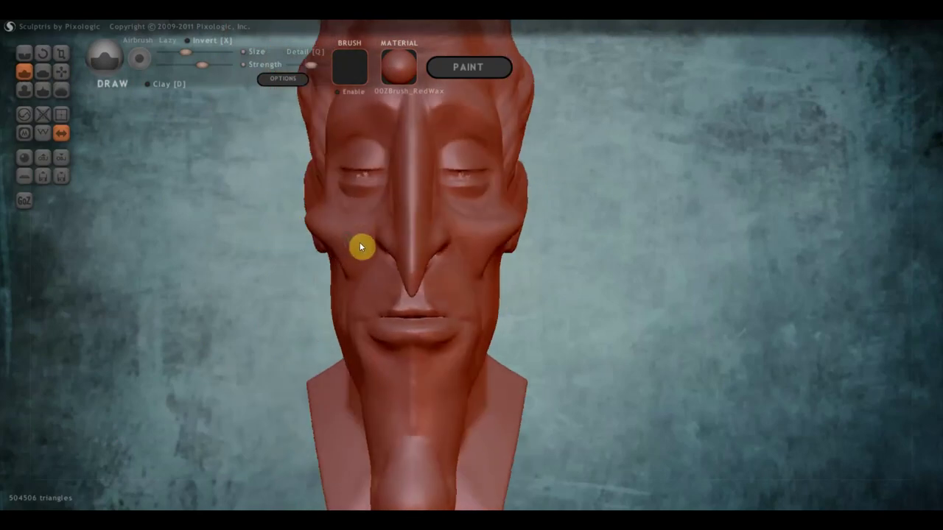
right_drag(360, 242, 408, 253)
Smooth the cheek surface with Flatten strokes from a three-quarter view.
click(45, 75)
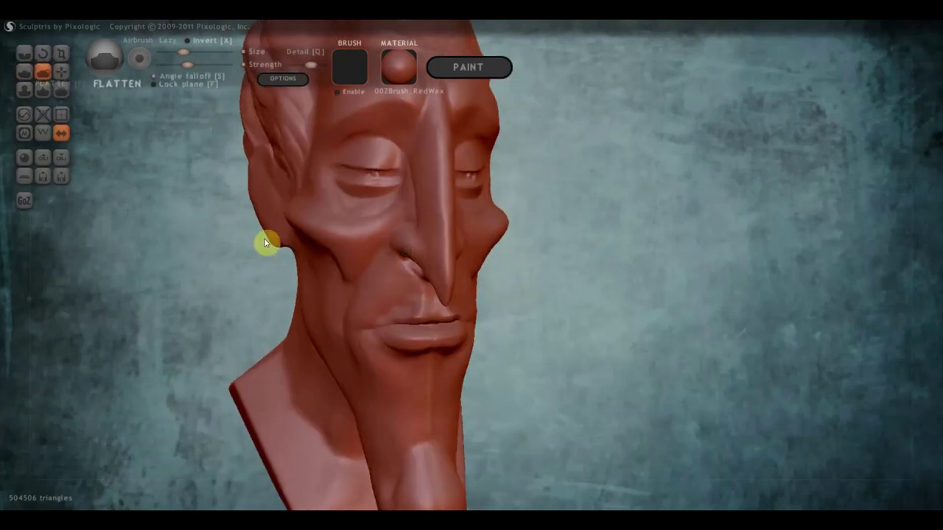
right_drag(264, 238, 322, 245)
right_drag(385, 198, 415, 248)
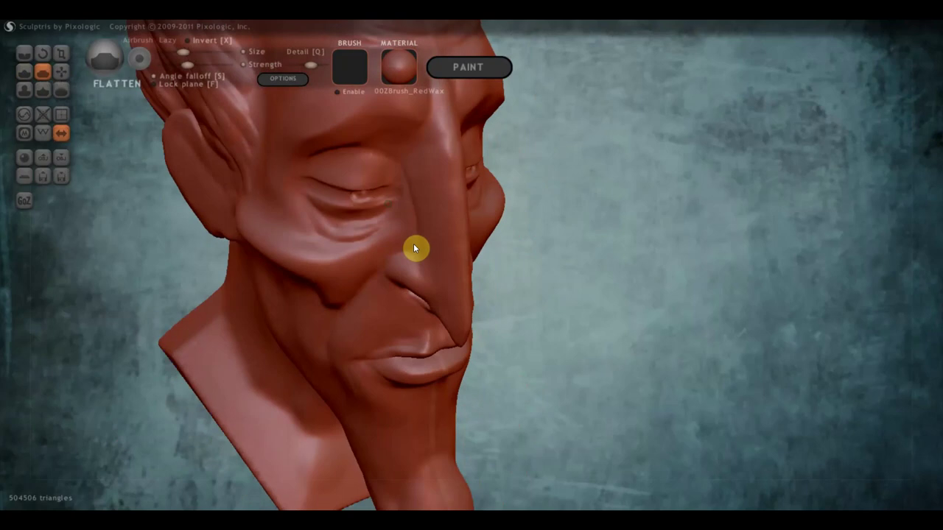
mouse_move(402, 232)
mouse_down()
mouse_move(362, 257)
mouse_move(302, 259)
mouse_move(369, 253)
mouse_move(302, 248)
mouse_up()
right_drag(301, 248, 368, 238)
mouse_move(369, 238)
mouse_down()
mouse_move(338, 262)
mouse_move(337, 252)
mouse_move(249, 225)
mouse_move(351, 247)
mouse_up()
mouse_move(351, 247)
right_down()
mouse_move(422, 240)
mouse_move(411, 241)
right_up()
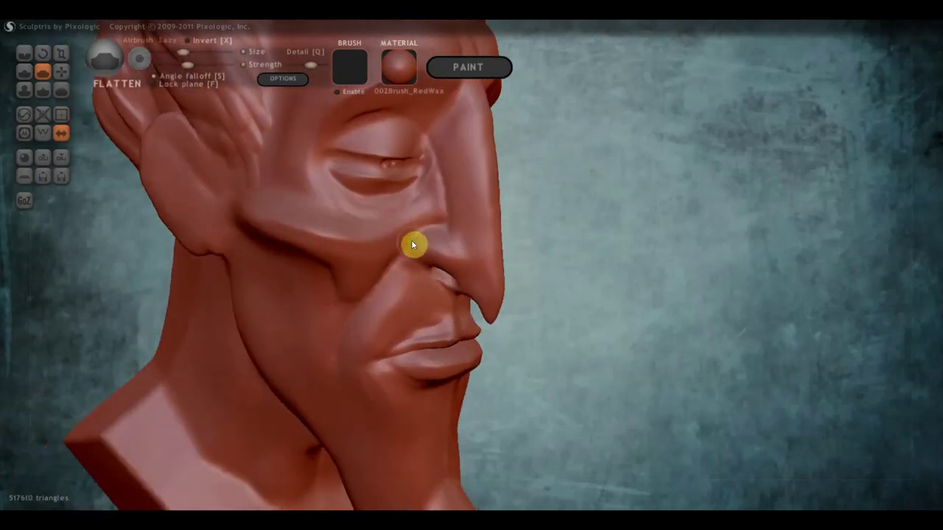
Sculpt a wrinkle ridge below the eye with Draw and check from the front.
click(25, 71)
scroll(318, 160, up, 2)
scroll(332, 173, up, 2)
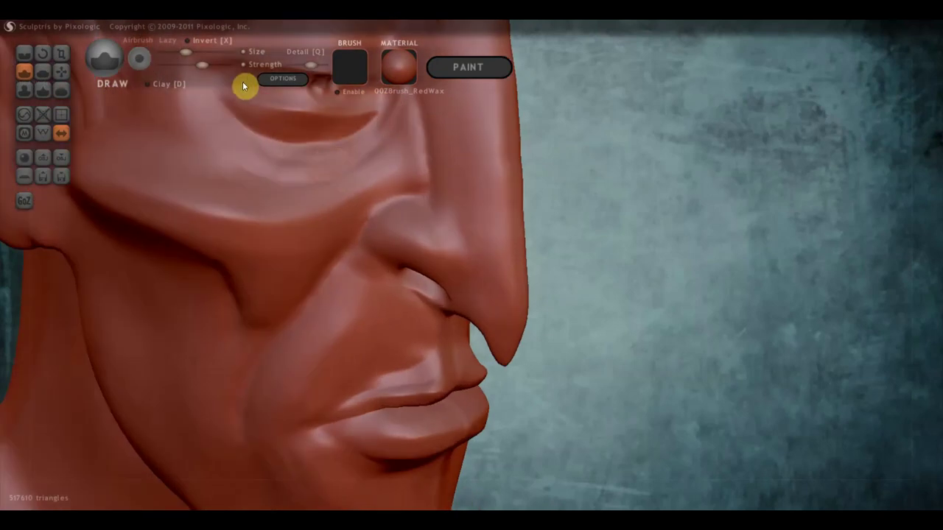
click(283, 122)
mouse_move(345, 165)
right_down()
mouse_move(335, 211)
mouse_move(377, 152)
right_up()
mouse_move(377, 152)
mouse_down()
mouse_move(329, 205)
mouse_move(277, 216)
mouse_move(238, 201)
mouse_move(228, 175)
mouse_move(276, 197)
mouse_move(330, 176)
mouse_move(368, 147)
mouse_move(322, 188)
mouse_move(271, 198)
mouse_move(233, 179)
mouse_move(233, 217)
mouse_move(270, 226)
mouse_move(330, 223)
mouse_up()
mouse_move(330, 223)
right_down()
mouse_move(263, 183)
mouse_move(290, 177)
mouse_move(193, 126)
right_up()
Flatten and soften the wrinkles of the under-eye bag.
click(44, 70)
right_drag(110, 114, 147, 171)
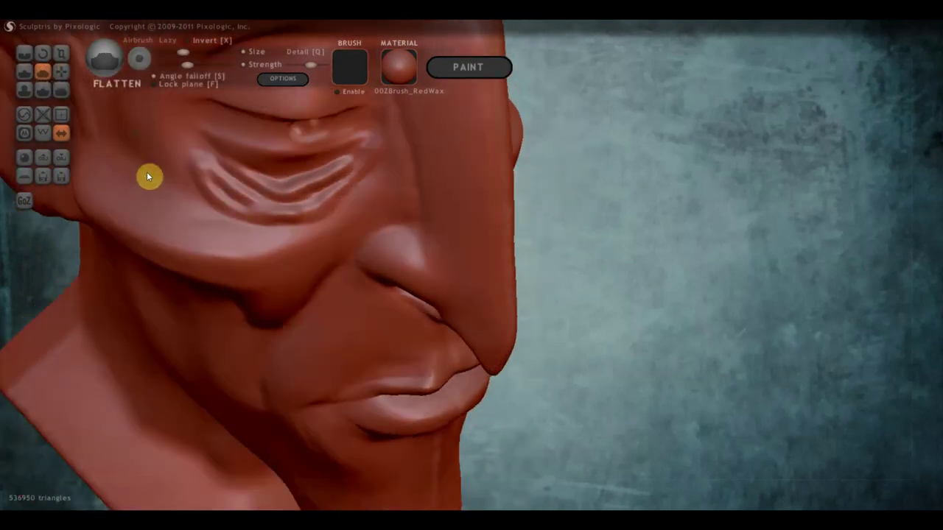
mouse_move(200, 171)
mouse_down()
mouse_move(246, 199)
mouse_move(289, 208)
mouse_move(330, 190)
mouse_move(348, 157)
mouse_move(268, 183)
mouse_move(204, 167)
mouse_move(244, 183)
mouse_move(360, 168)
mouse_up()
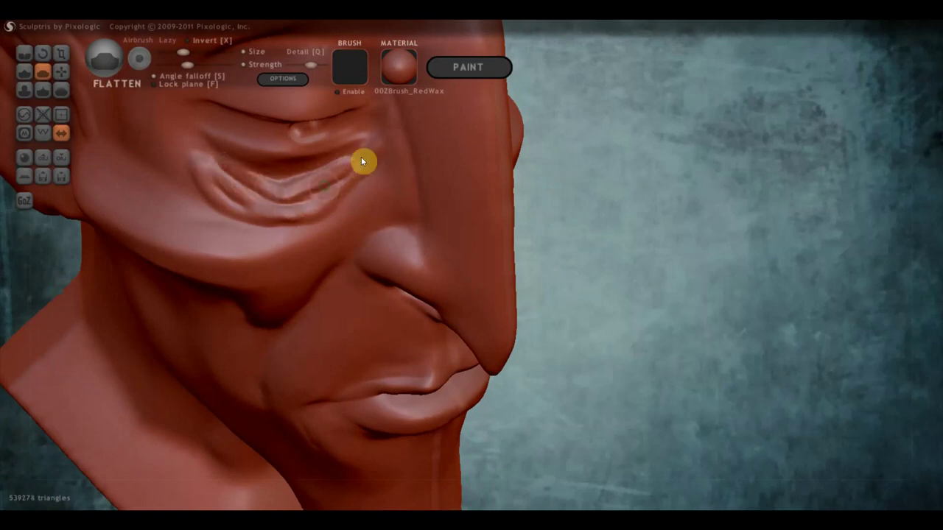
right_drag(361, 160, 361, 181)
drag(360, 181, 257, 190)
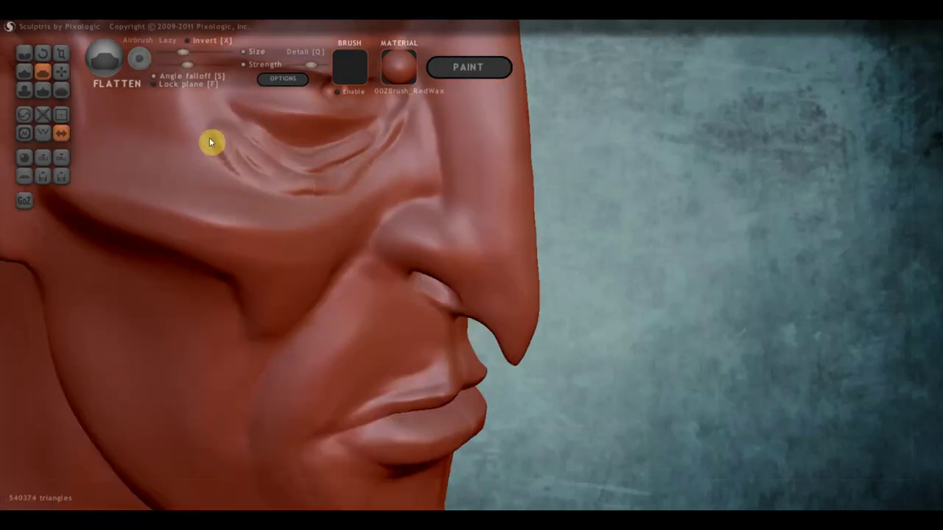
mouse_move(209, 142)
mouse_down()
mouse_move(236, 179)
mouse_move(238, 169)
mouse_move(383, 130)
mouse_move(375, 157)
mouse_move(410, 126)
mouse_move(347, 173)
mouse_up()
right_drag(374, 161, 410, 189)
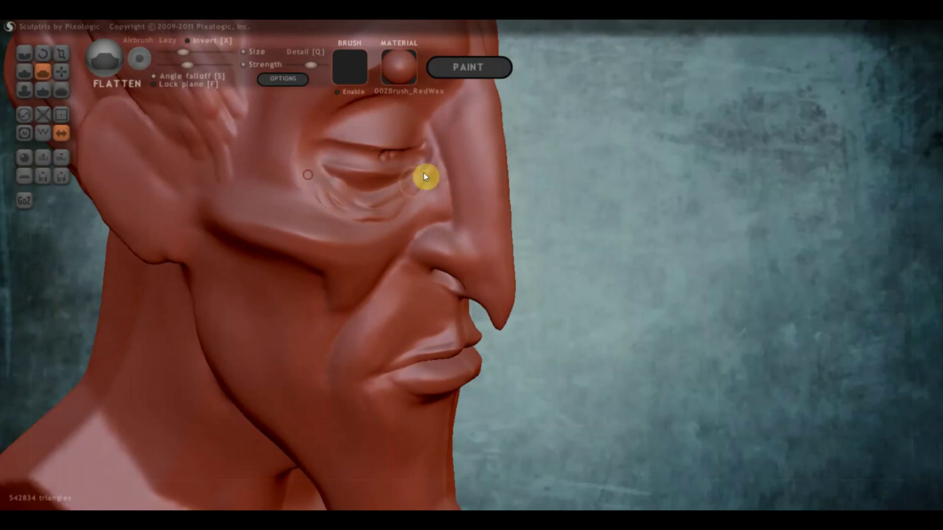
right_drag(430, 157, 334, 141)
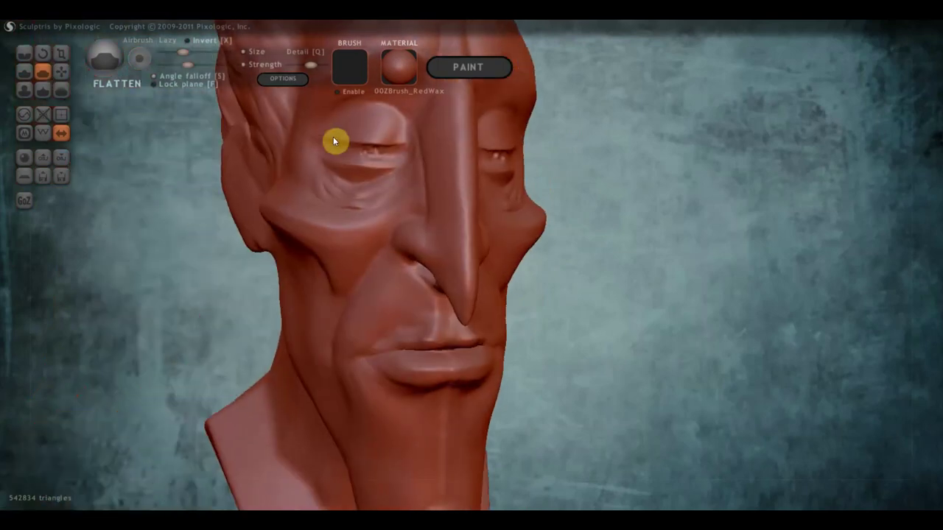
Carve two sharp creases beside the eye with the Crease brush.
click(23, 52)
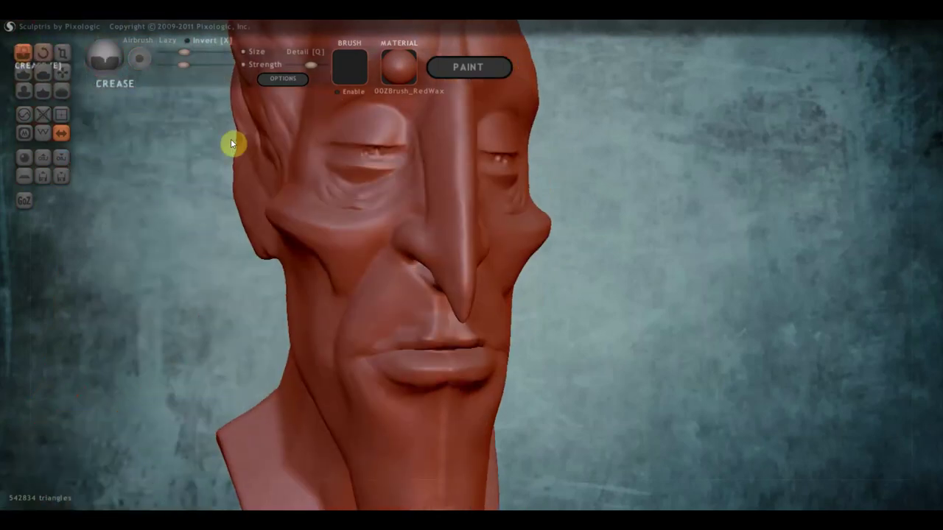
right_drag(231, 139, 401, 165)
drag(415, 120, 413, 168)
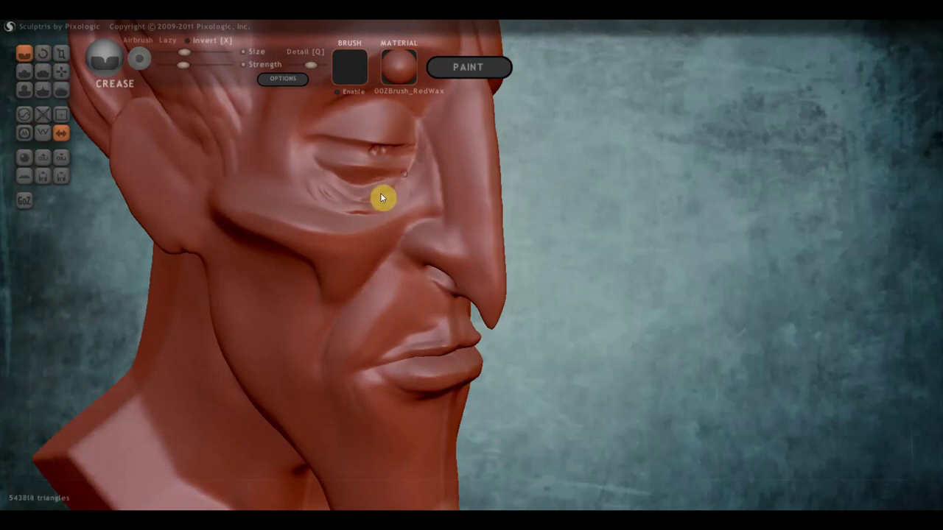
right_drag(398, 179, 305, 154)
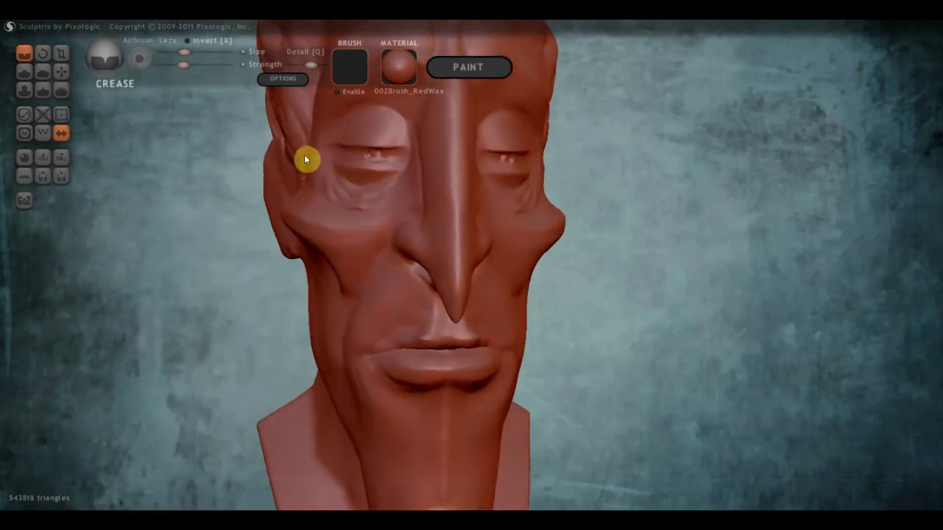
With Grab, pull the under-eye area, brow and temple into shape.
click(61, 71)
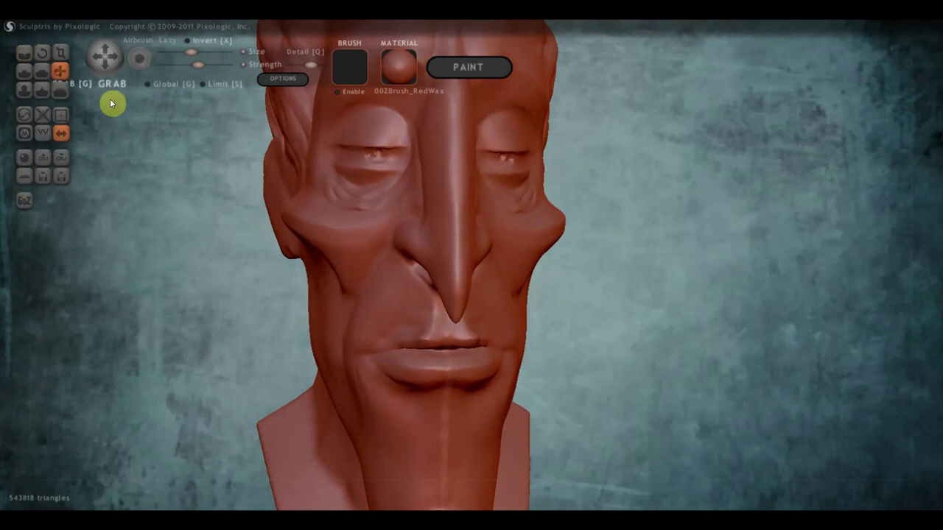
right_drag(112, 101, 343, 181)
mouse_move(356, 176)
mouse_down()
mouse_move(324, 182)
mouse_move(372, 184)
mouse_move(401, 161)
mouse_move(393, 159)
mouse_up()
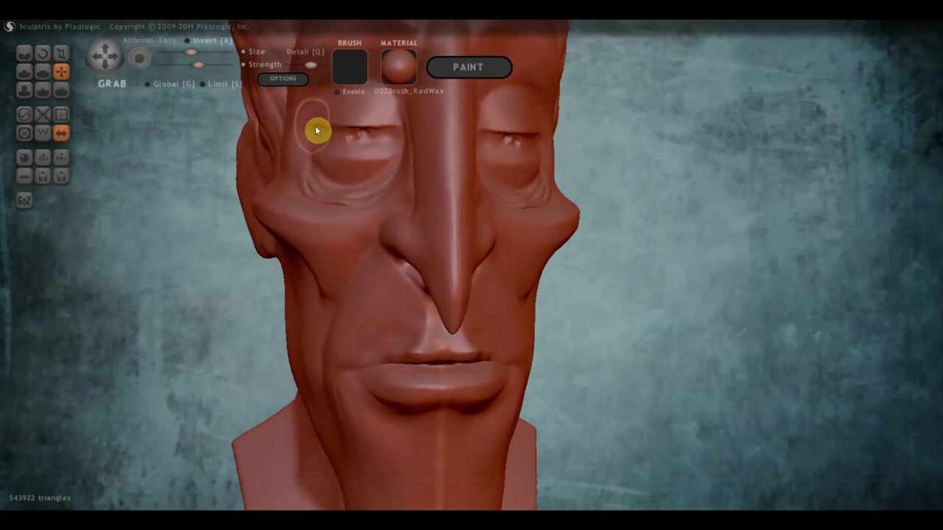
drag(315, 126, 313, 130)
right_drag(309, 135, 326, 144)
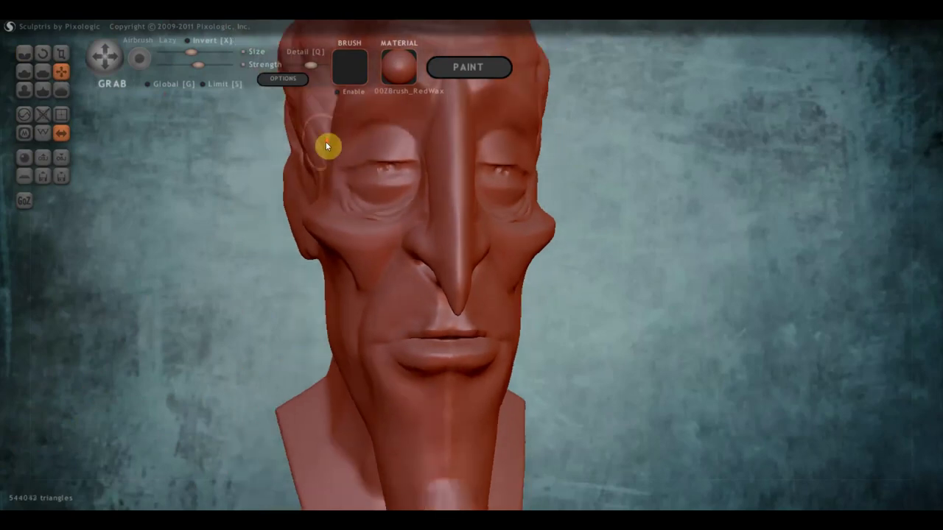
drag(339, 143, 338, 152)
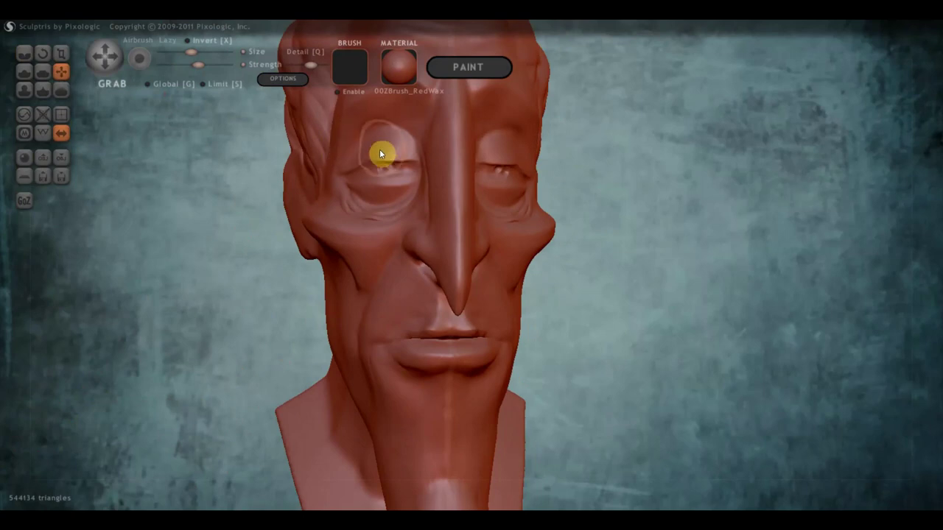
Reshape the left eyelid and lift the eye area slightly upward.
drag(395, 159, 394, 152)
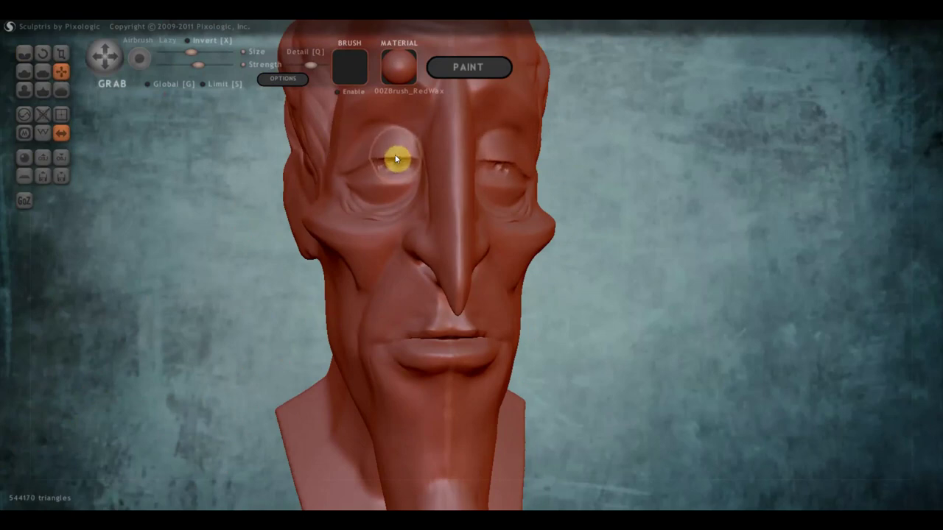
mouse_move(395, 154)
right_down()
mouse_move(476, 176)
mouse_move(568, 180)
right_up()
scroll(471, 148, up, 2)
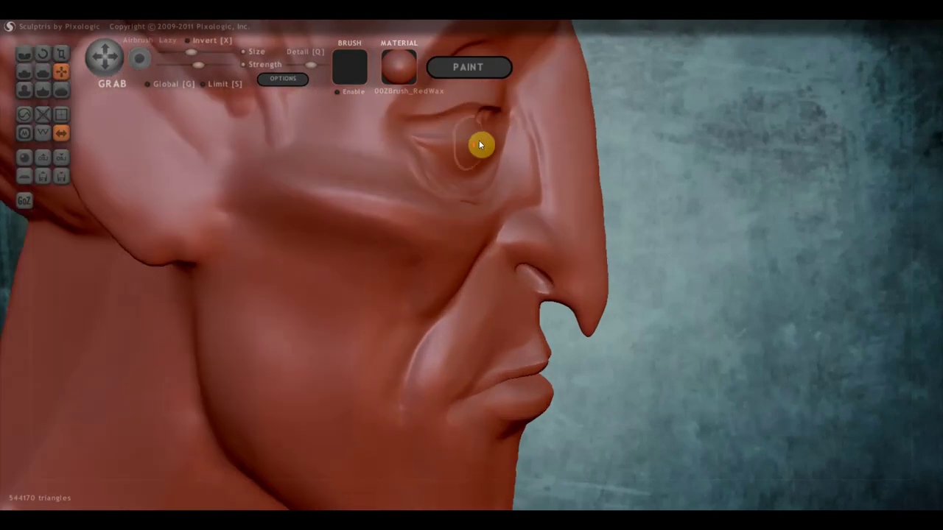
drag(473, 108, 475, 119)
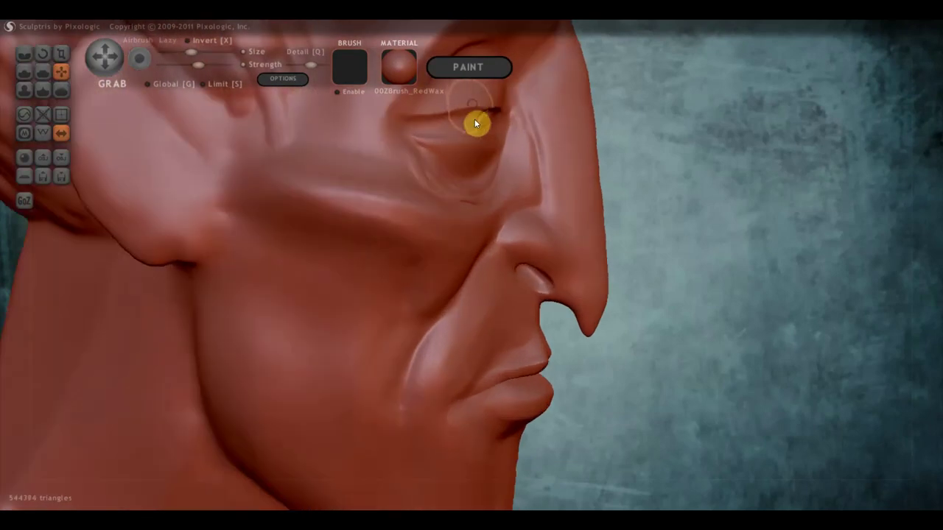
mouse_move(475, 119)
right_down()
mouse_move(348, 144)
mouse_move(322, 129)
mouse_move(262, 119)
right_up()
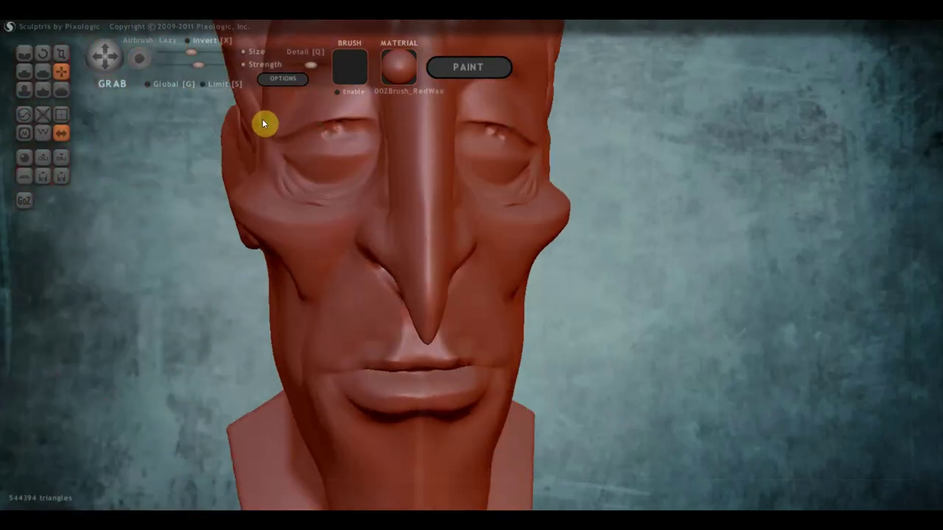
scroll(272, 135, down, 2)
Raise Crease strength slightly and carve creases above and beside the left eye.
click(23, 56)
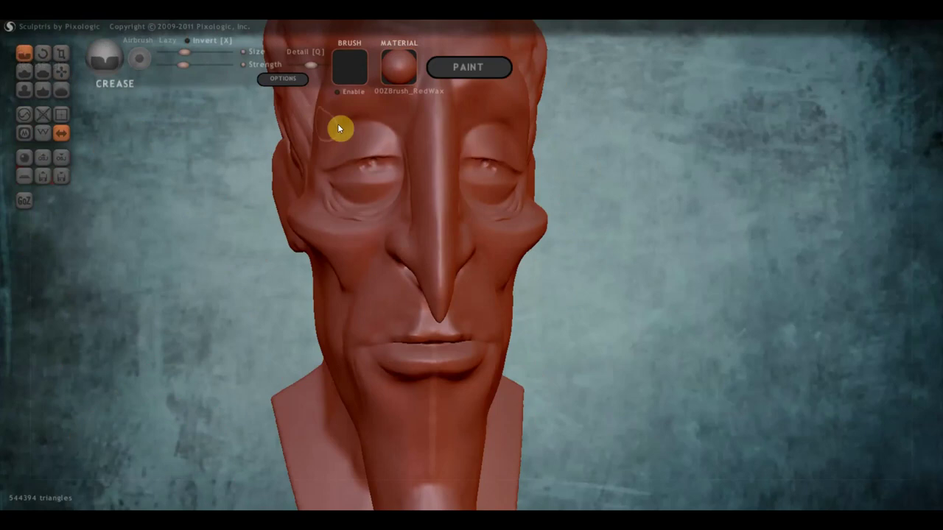
drag(352, 119, 327, 162)
drag(183, 65, 195, 65)
mouse_move(344, 135)
mouse_down()
mouse_move(324, 154)
mouse_move(358, 128)
mouse_move(400, 137)
mouse_move(361, 125)
mouse_move(396, 122)
mouse_move(408, 140)
mouse_move(417, 120)
mouse_move(403, 137)
mouse_move(374, 121)
mouse_move(403, 145)
mouse_up()
right_drag(398, 182, 406, 182)
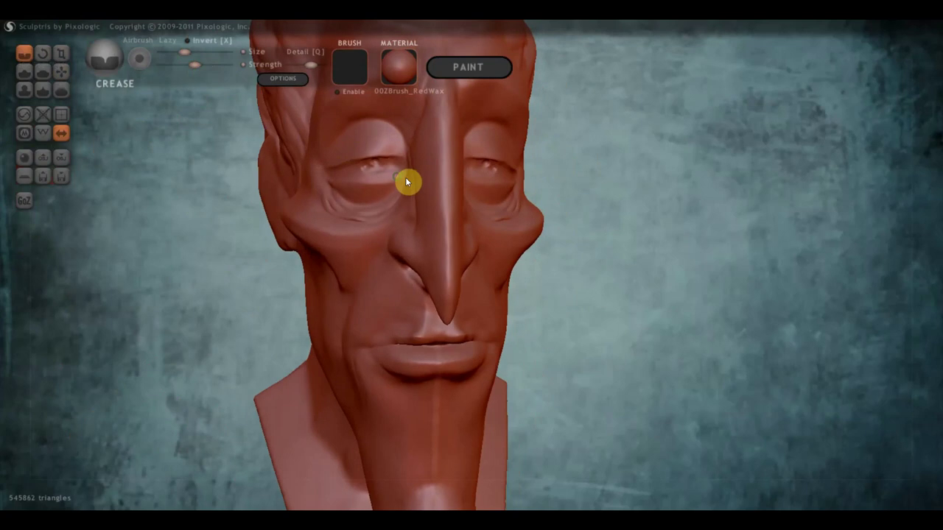
drag(400, 167, 327, 174)
Zoom in and crease the brow and eyelid around the eye.
right_drag(326, 184, 390, 188)
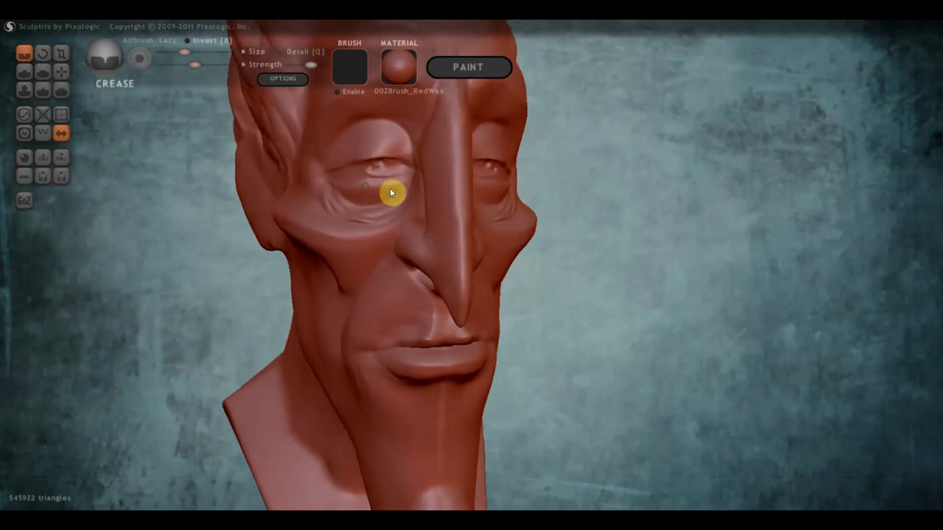
scroll(391, 183, up, 3)
scroll(365, 161, up, 2)
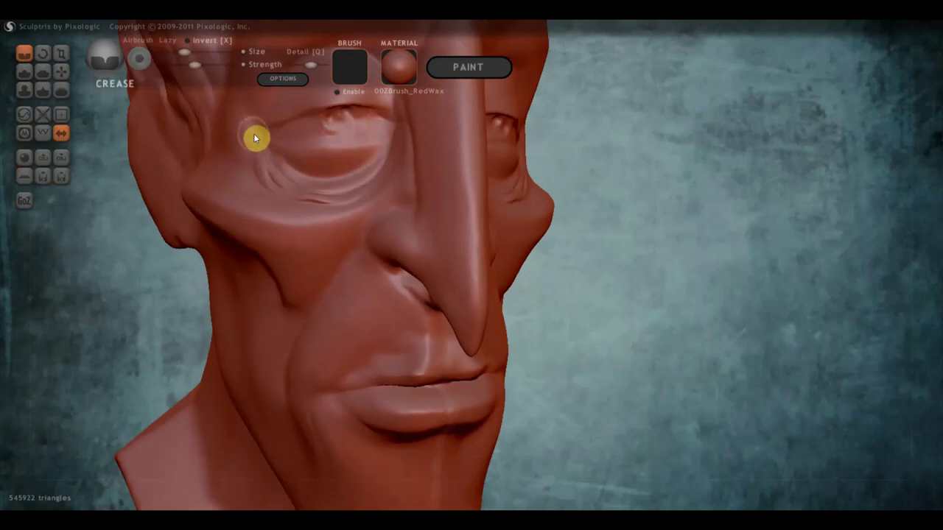
drag(252, 133, 255, 153)
right_drag(377, 170, 286, 139)
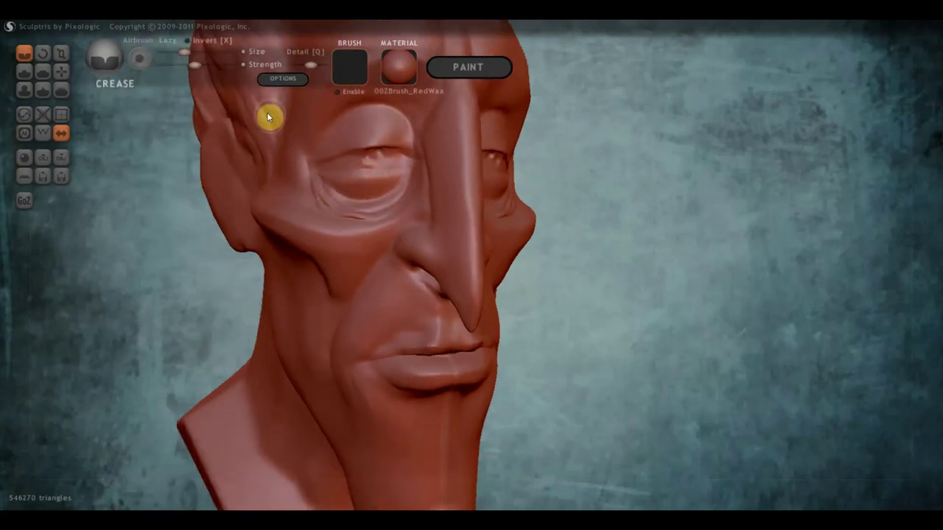
drag(283, 155, 261, 136)
right_drag(276, 175, 302, 154)
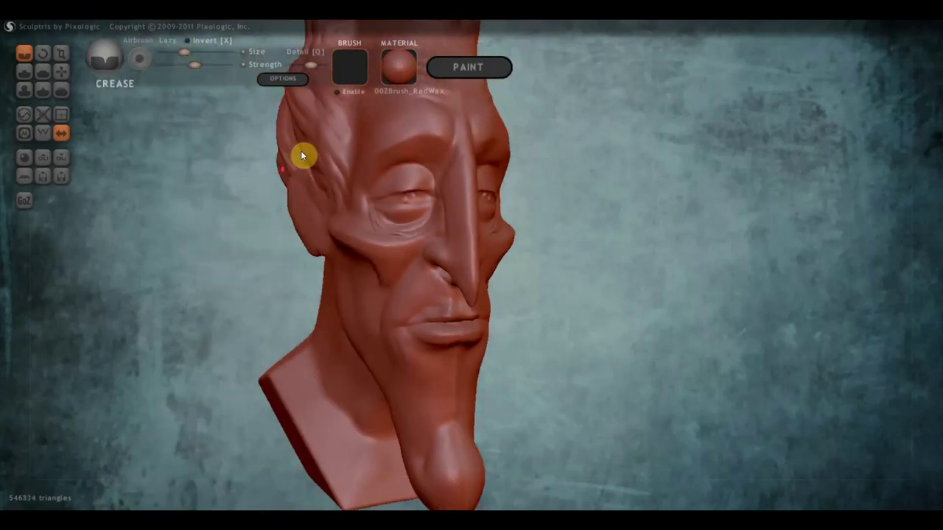
Carve small creases at the temple and along the forehead hairline, then inspect all sides.
drag(350, 144, 346, 166)
right_drag(343, 191, 344, 184)
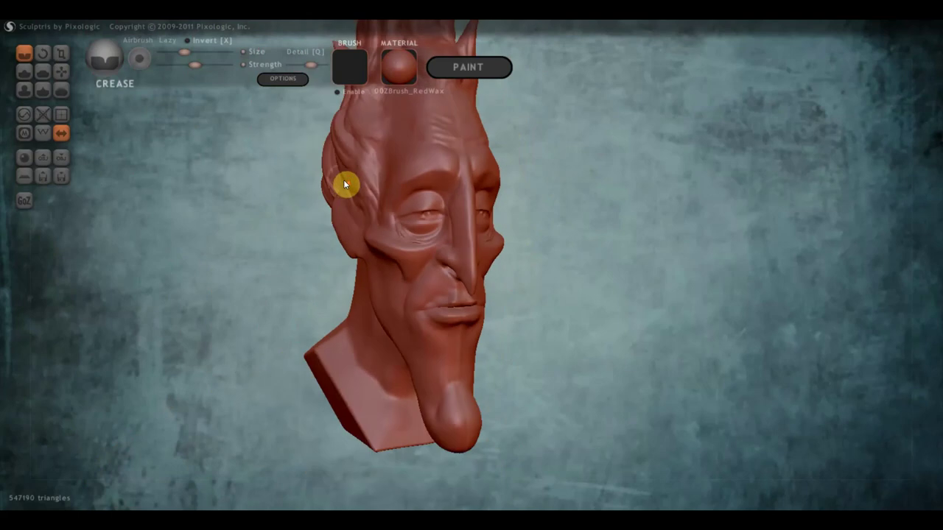
drag(384, 145, 382, 151)
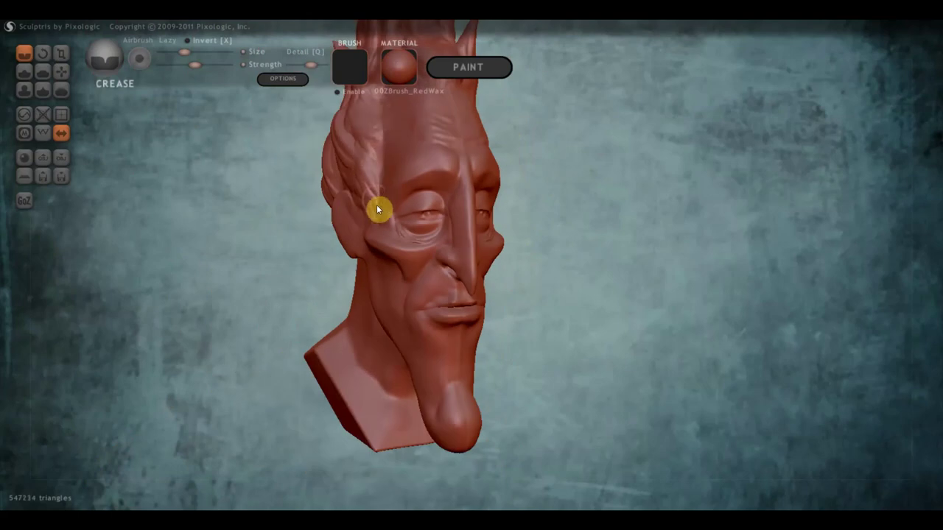
right_drag(376, 208, 397, 168)
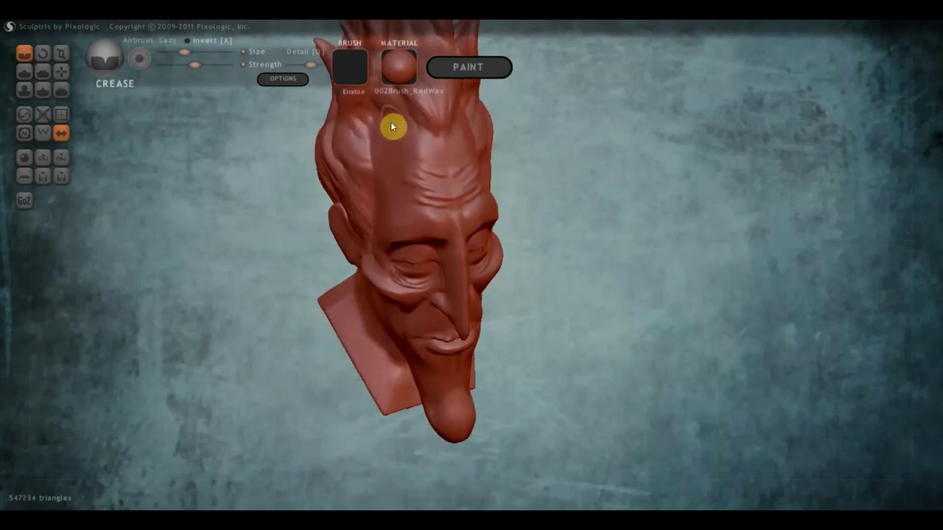
drag(400, 126, 446, 143)
drag(382, 122, 371, 152)
right_drag(406, 177, 368, 131)
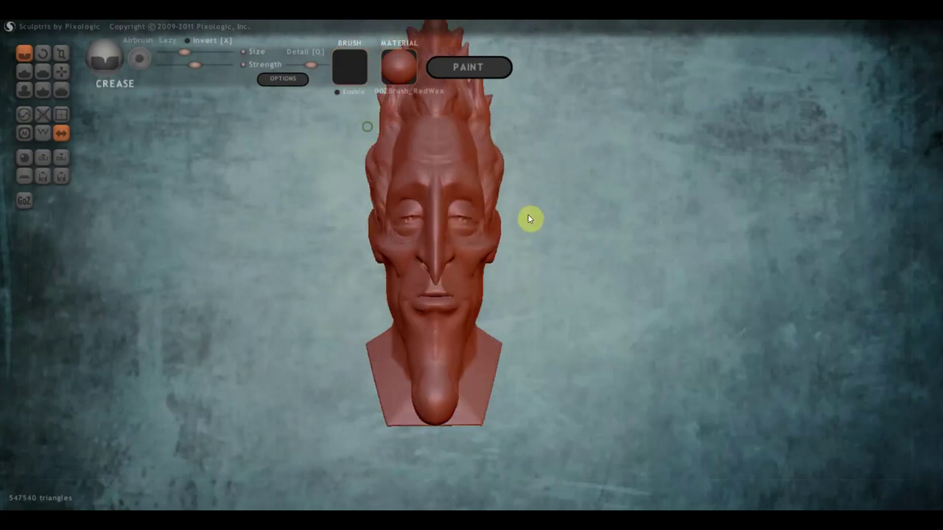
right_drag(529, 219, 510, 207)
scroll(490, 259, up, 2)
scroll(509, 265, up, 2)
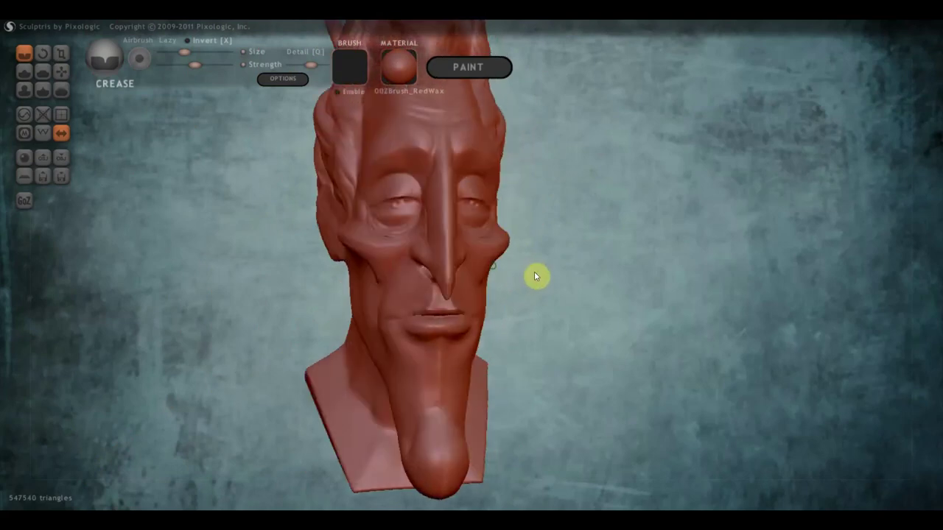
mouse_move(536, 276)
right_down()
mouse_move(526, 229)
mouse_move(596, 278)
mouse_move(553, 317)
mouse_move(634, 288)
mouse_move(646, 274)
right_up()
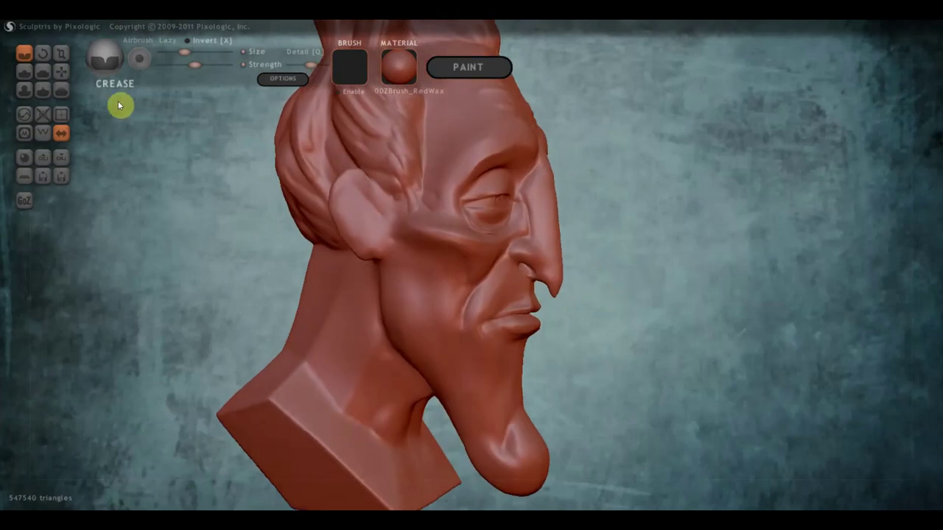
With Grab, pull the lower lip outward and adjust around it.
click(61, 70)
mouse_move(493, 320)
right_down()
mouse_move(417, 402)
mouse_move(423, 382)
mouse_move(463, 402)
mouse_move(369, 328)
mouse_move(241, 310)
right_up()
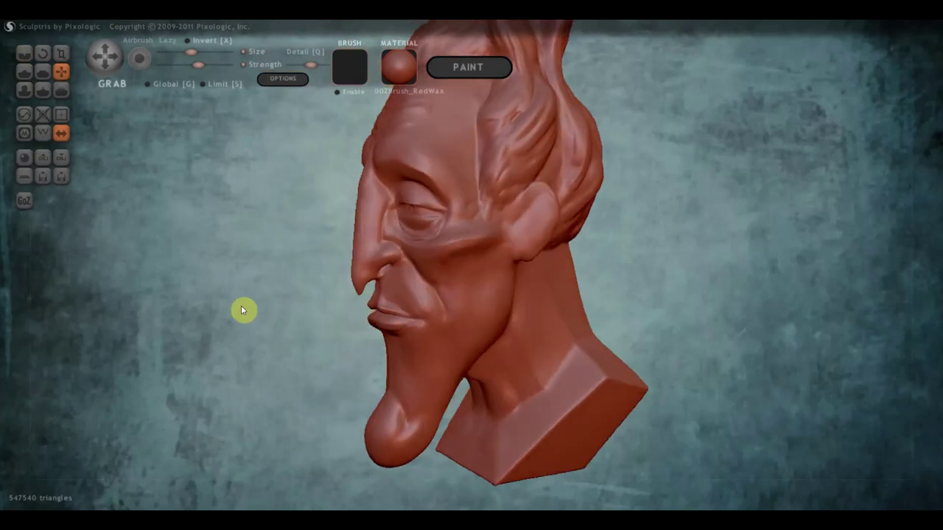
right_drag(392, 400, 393, 361)
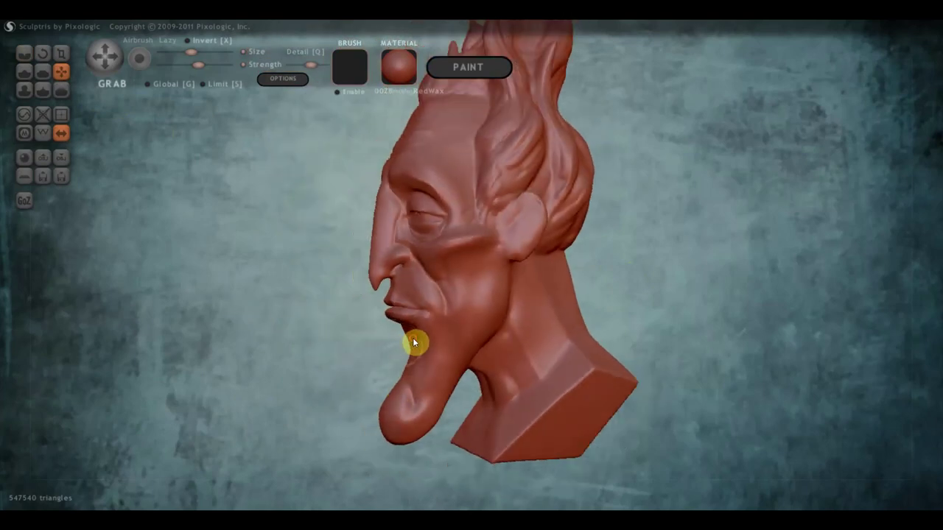
scroll(402, 326, up, 3)
scroll(369, 342, up, 2)
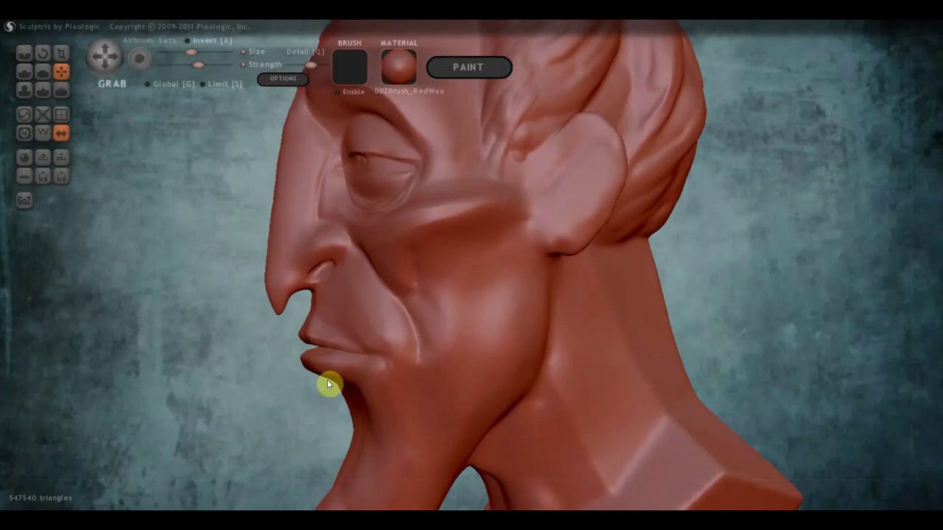
drag(327, 380, 369, 375)
mouse_move(369, 374)
right_down()
mouse_move(555, 356)
mouse_move(611, 369)
right_up()
mouse_move(574, 369)
mouse_down()
mouse_move(581, 385)
mouse_move(558, 386)
mouse_up()
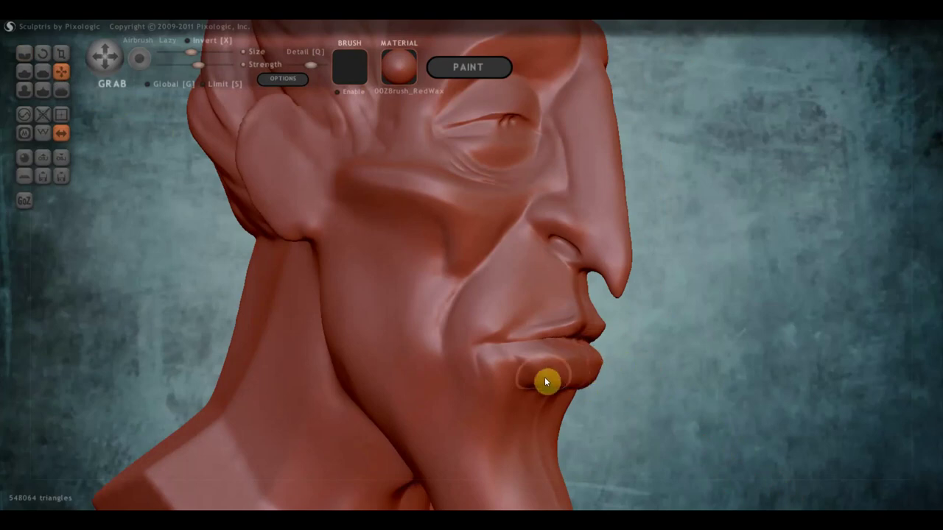
From the front, lift the lower lip and reshape the mouth corners.
mouse_move(545, 380)
right_down()
mouse_move(482, 417)
mouse_move(335, 394)
mouse_move(570, 389)
right_up()
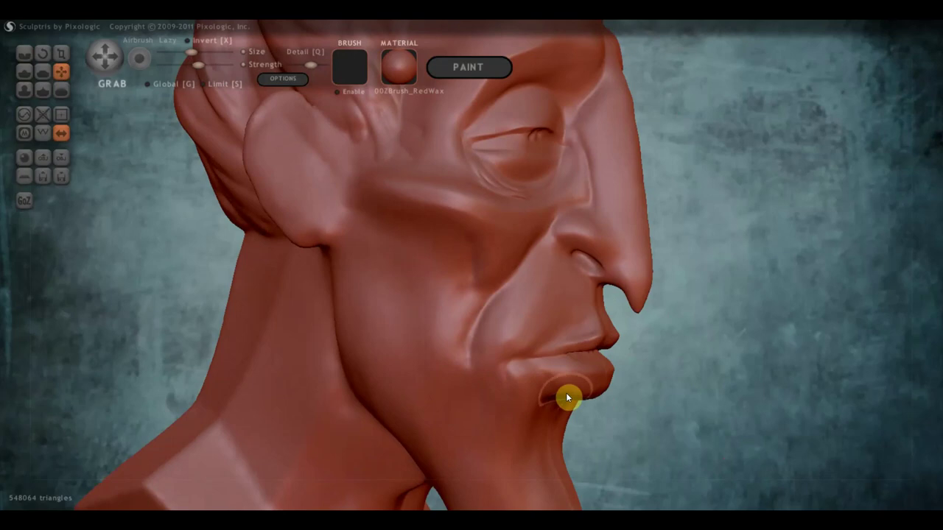
mouse_move(580, 383)
right_down()
mouse_move(453, 376)
mouse_move(425, 386)
right_up()
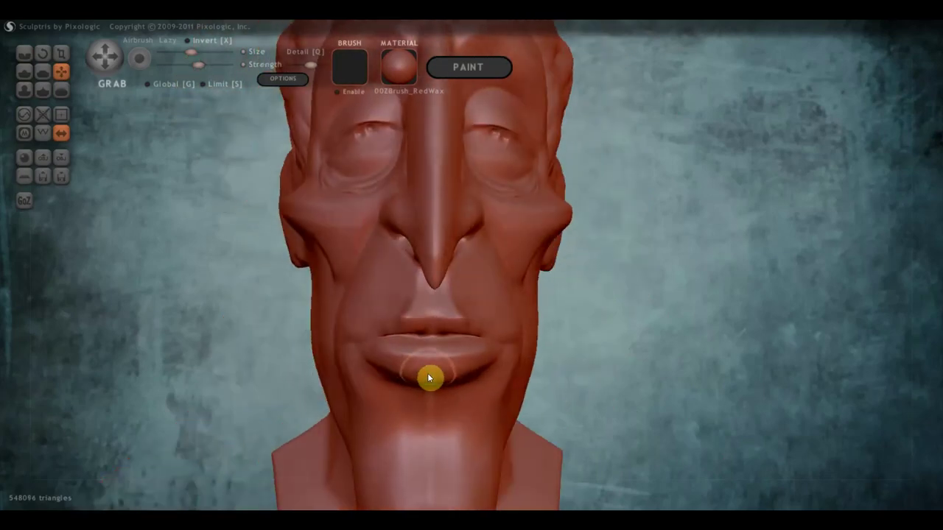
mouse_move(429, 378)
mouse_down()
mouse_move(376, 351)
mouse_move(417, 343)
mouse_move(391, 336)
mouse_up()
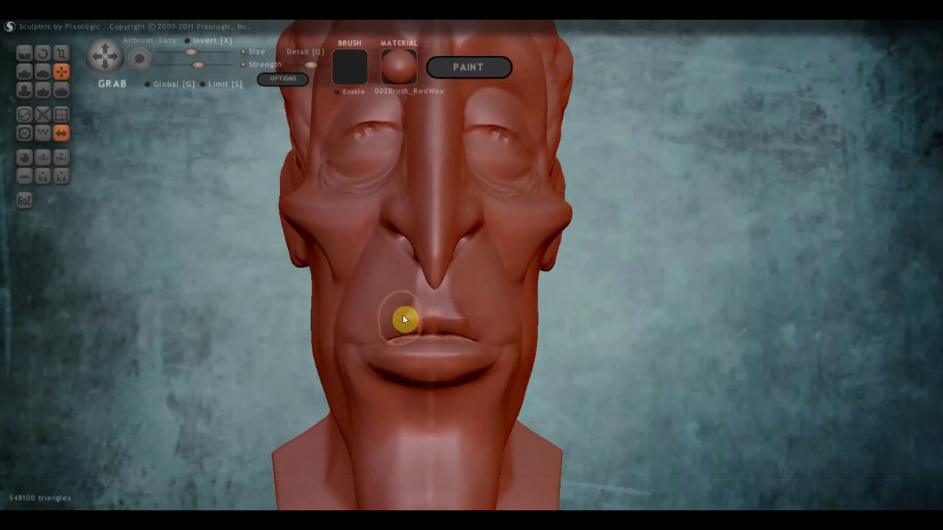
click(26, 70)
scroll(356, 248, up, 2)
Enlarge the Draw brush slightly and stroke under the nose to shape the philtrum groove.
scroll(383, 280, up, 2)
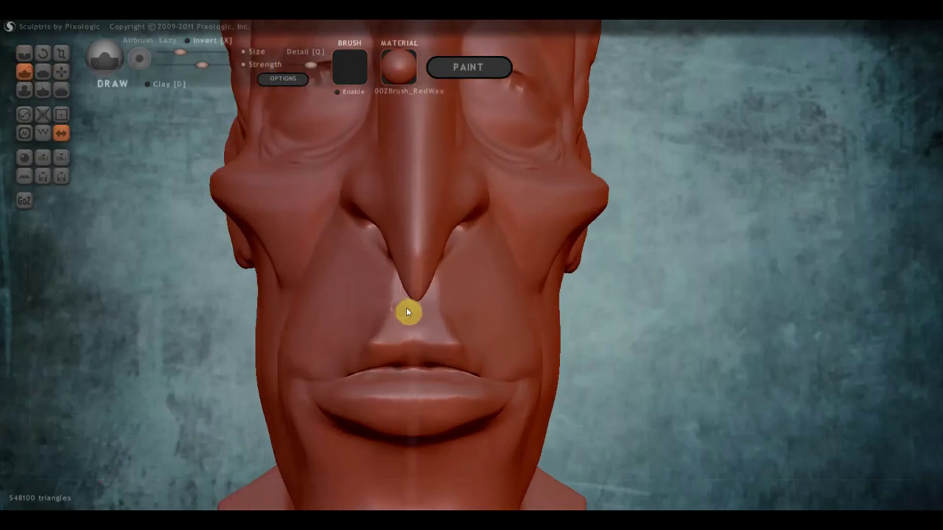
drag(180, 51, 188, 51)
drag(412, 317, 415, 308)
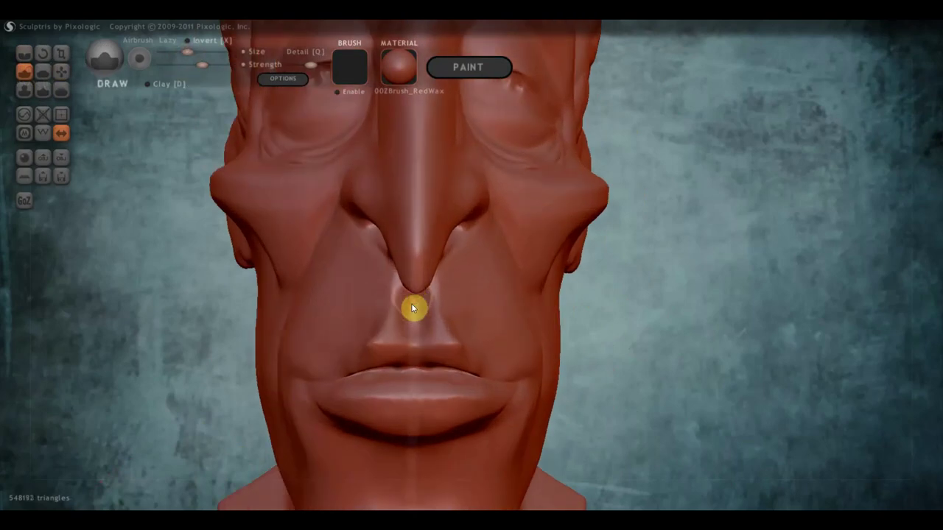
right_drag(440, 337, 437, 326)
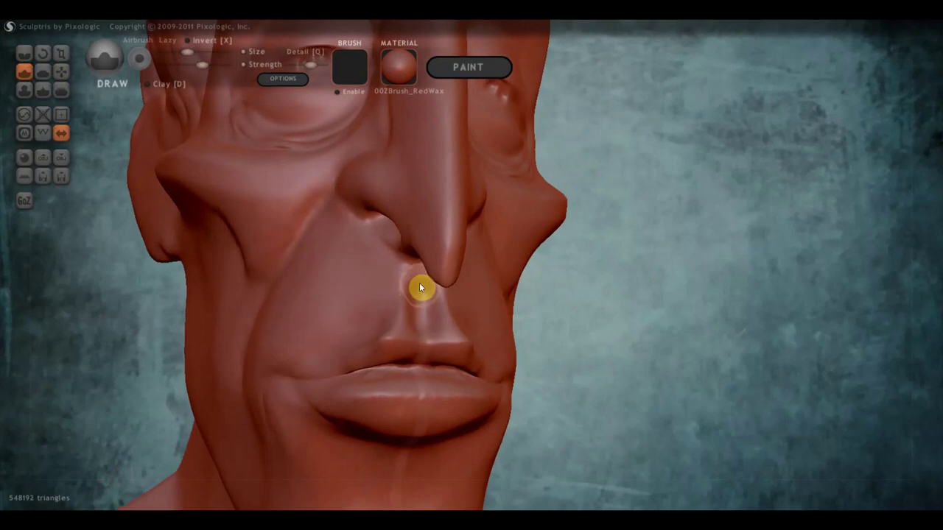
drag(421, 287, 417, 320)
mouse_move(428, 327)
mouse_down()
mouse_move(299, 351)
mouse_move(484, 339)
mouse_move(421, 350)
mouse_move(455, 347)
mouse_move(420, 344)
mouse_move(431, 342)
mouse_up()
key(g)
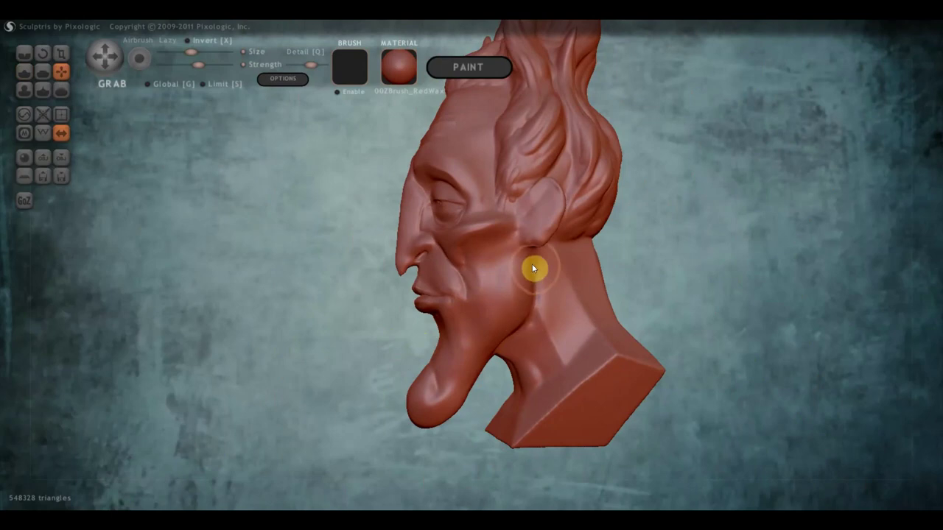
Sculpt the ear's form, lobe and top rim with Draw strokes.
scroll(532, 264, up, 2)
mouse_move(535, 268)
right_down()
mouse_move(609, 269)
mouse_move(508, 269)
right_up()
scroll(581, 280, up, 1)
scroll(605, 267, up, 1)
click(25, 72)
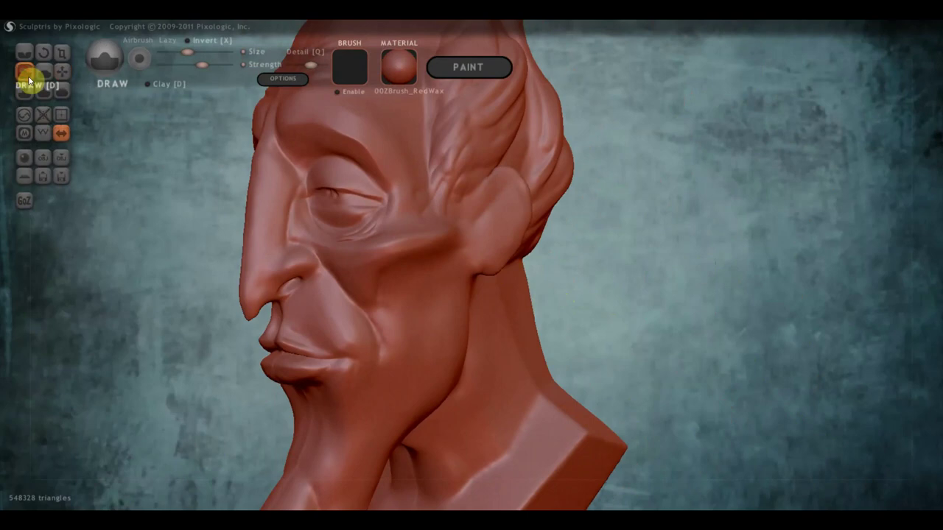
drag(509, 208, 489, 240)
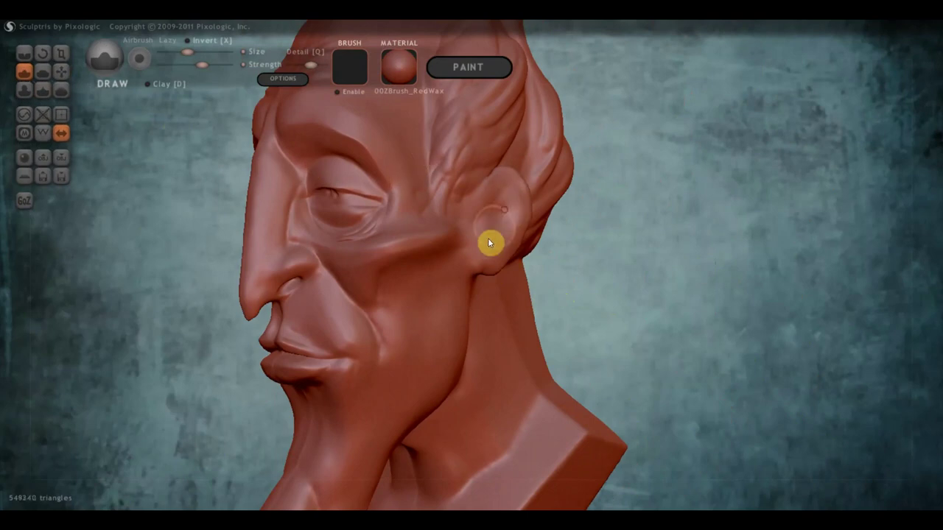
mouse_move(505, 196)
mouse_down()
mouse_move(482, 242)
mouse_move(500, 204)
mouse_move(489, 253)
mouse_move(497, 208)
mouse_up()
drag(481, 263, 483, 276)
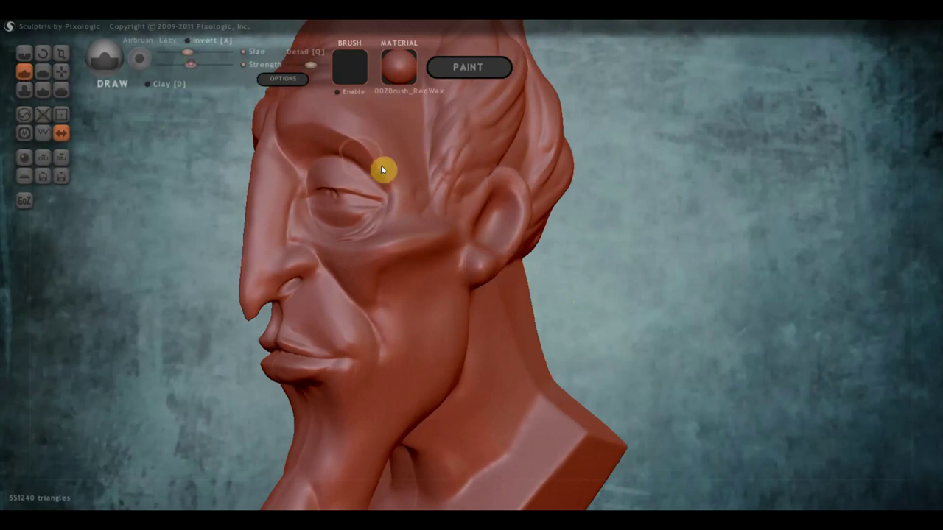
mouse_move(519, 196)
mouse_down()
mouse_move(499, 183)
mouse_move(526, 206)
mouse_move(509, 231)
mouse_move(506, 211)
mouse_up()
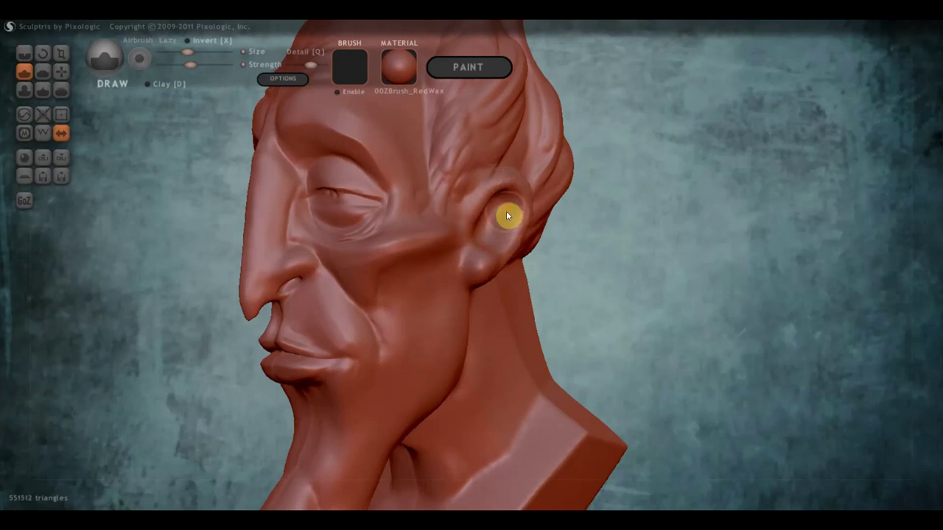
Toggle Clay on and off and reshape the inner ear fold by the opening.
click(148, 84)
right_drag(514, 248, 448, 249)
scroll(454, 249, up, 2)
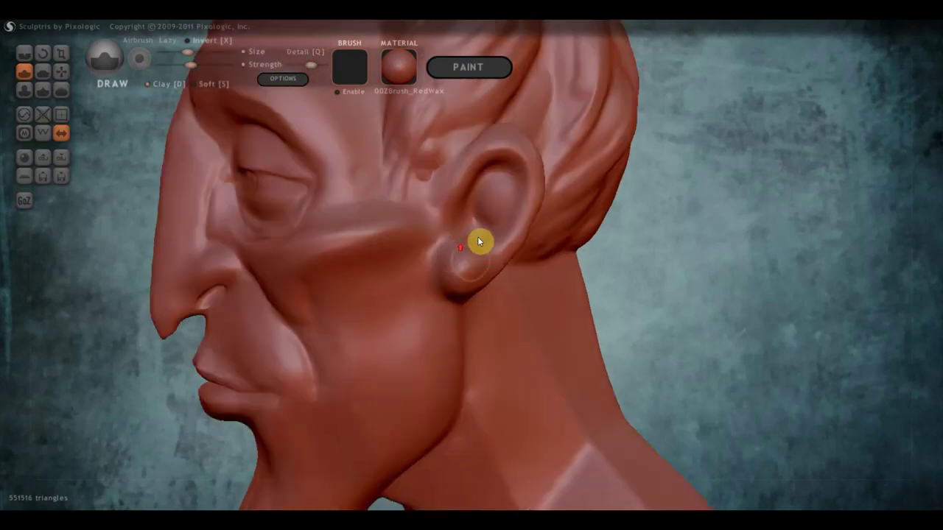
click(157, 84)
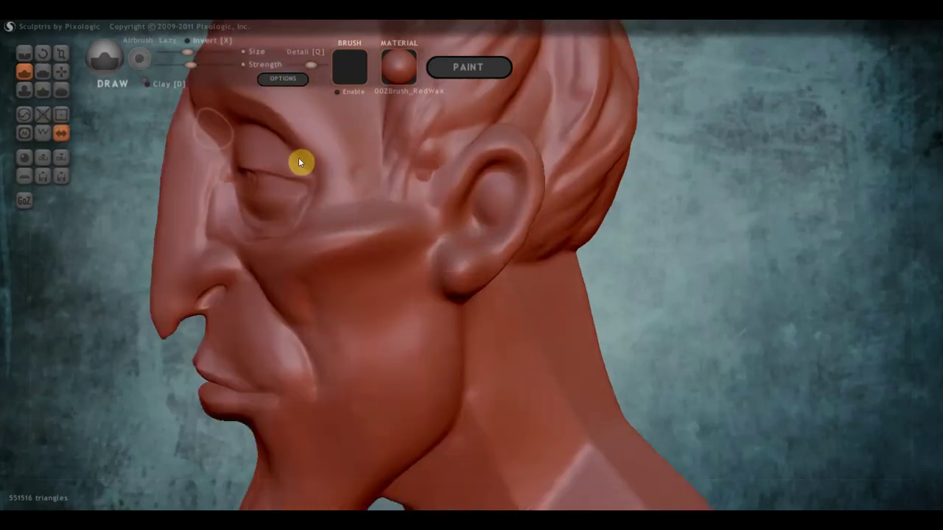
mouse_move(461, 238)
mouse_down()
mouse_move(454, 238)
mouse_move(467, 232)
mouse_move(469, 241)
mouse_move(470, 227)
mouse_up()
mouse_move(469, 226)
right_down()
mouse_move(552, 236)
mouse_move(269, 126)
right_up()
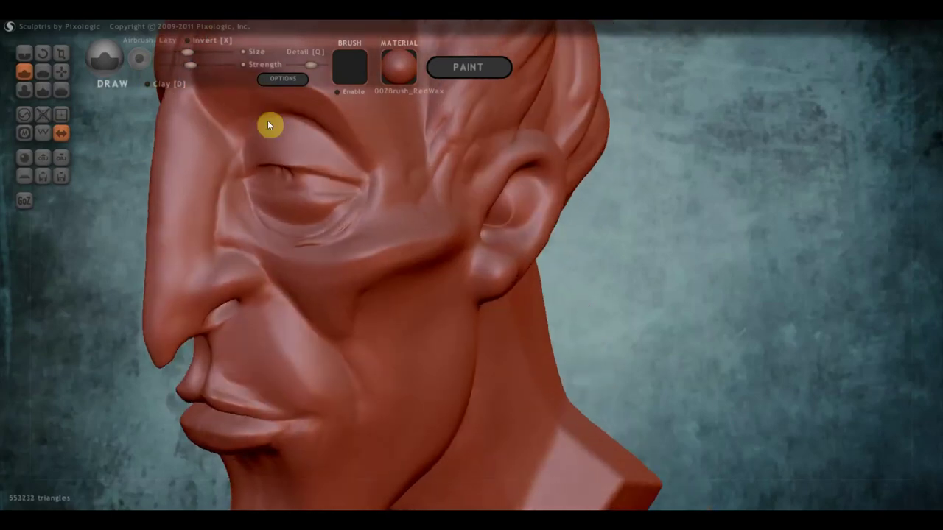
Cut crease lines along the temple and several short creases near the ear.
click(24, 64)
mouse_move(520, 130)
mouse_down()
mouse_move(463, 185)
mouse_move(493, 147)
mouse_move(462, 233)
mouse_move(484, 168)
mouse_move(472, 225)
mouse_up()
mouse_move(472, 226)
right_down()
mouse_move(507, 317)
mouse_move(478, 300)
mouse_move(465, 268)
right_up()
drag(465, 268, 464, 286)
mouse_move(479, 291)
right_down()
mouse_move(568, 329)
mouse_move(644, 312)
mouse_move(690, 326)
right_up()
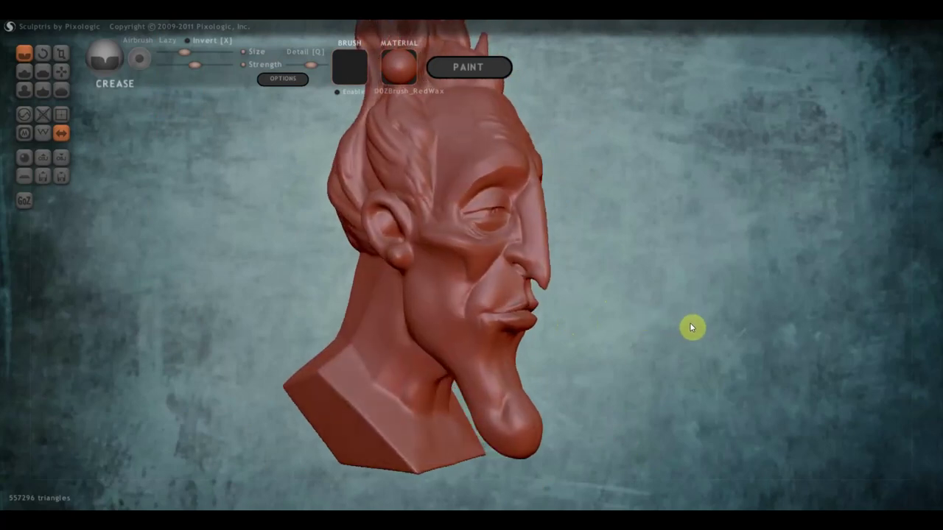
With the Grab brush, stretch the chin tip outward and curl it up into a hook.
click(61, 72)
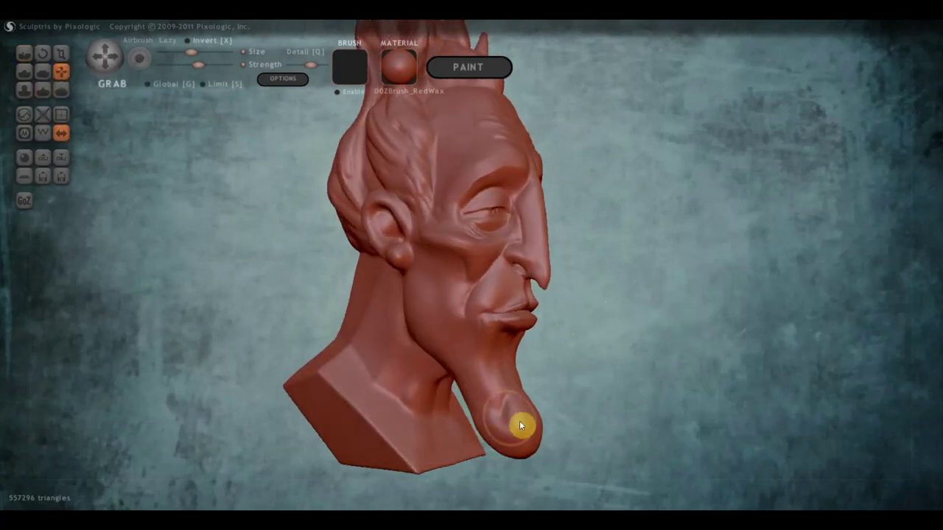
drag(530, 429, 539, 414)
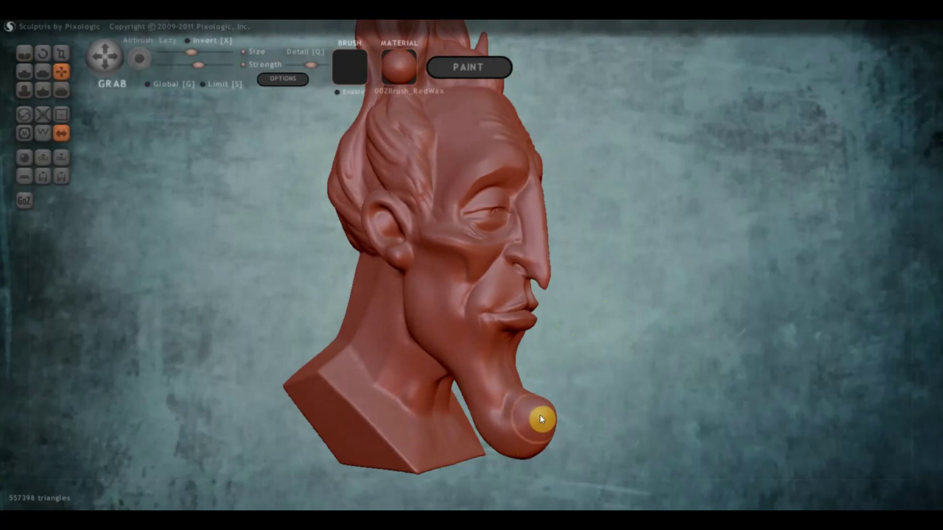
mouse_move(501, 444)
mouse_down()
mouse_move(558, 434)
mouse_move(519, 444)
mouse_up()
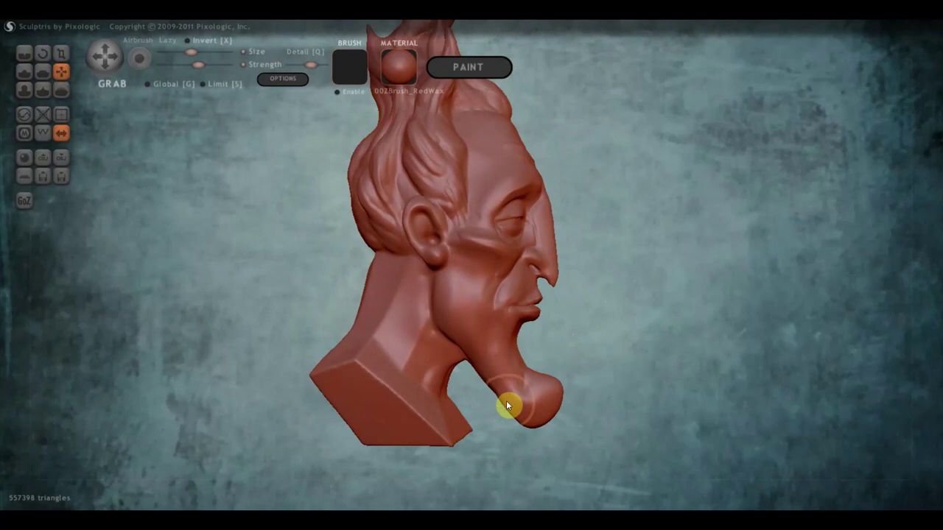
drag(534, 431, 534, 384)
mouse_move(560, 389)
mouse_down()
mouse_move(491, 398)
mouse_move(502, 395)
mouse_up()
drag(518, 429, 512, 428)
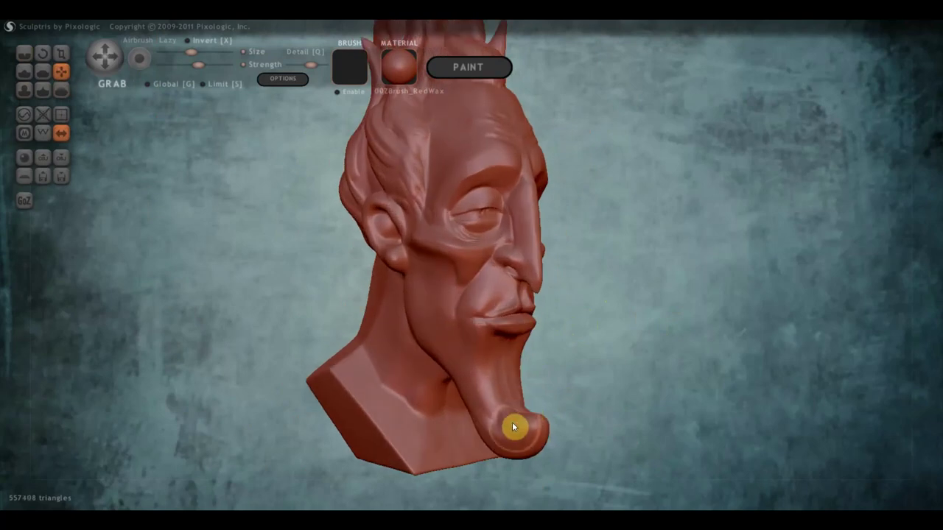
Ease the chin tip down slightly, refine the chin and neck, and pull the brow forward.
scroll(518, 439, down, 1)
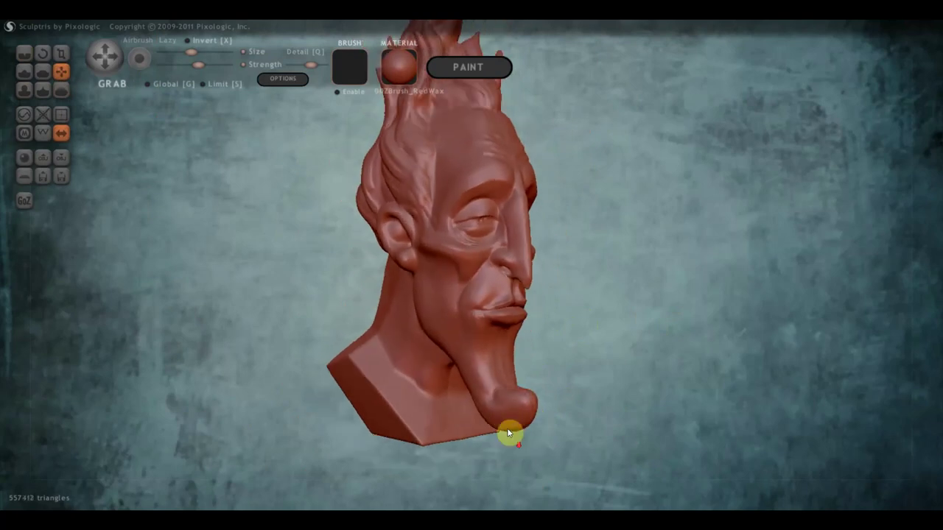
scroll(508, 415, down, 2)
scroll(507, 414, down, 2)
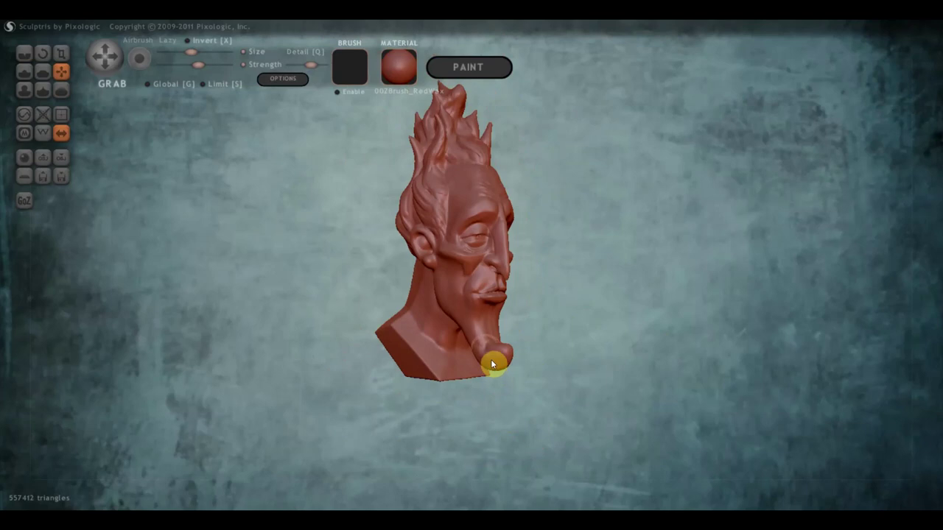
mouse_move(493, 362)
mouse_down()
mouse_move(496, 376)
mouse_move(290, 371)
mouse_up()
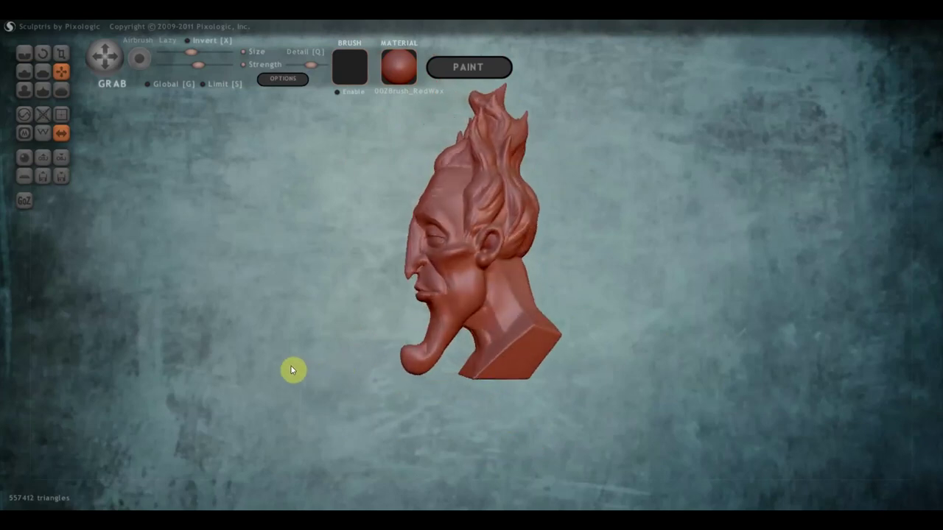
scroll(421, 331, up, 1)
scroll(439, 362, up, 2)
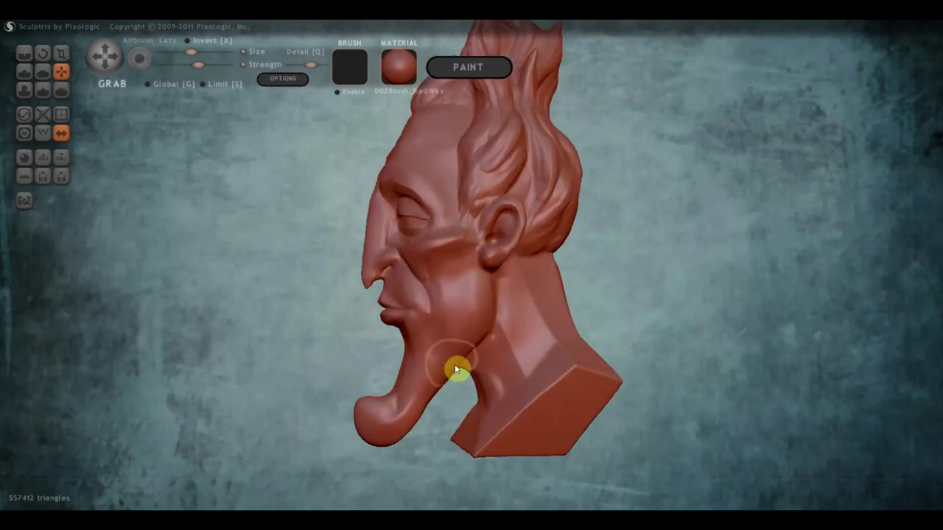
mouse_move(454, 364)
mouse_down()
mouse_move(422, 413)
mouse_move(459, 362)
mouse_move(405, 362)
mouse_move(399, 306)
mouse_up()
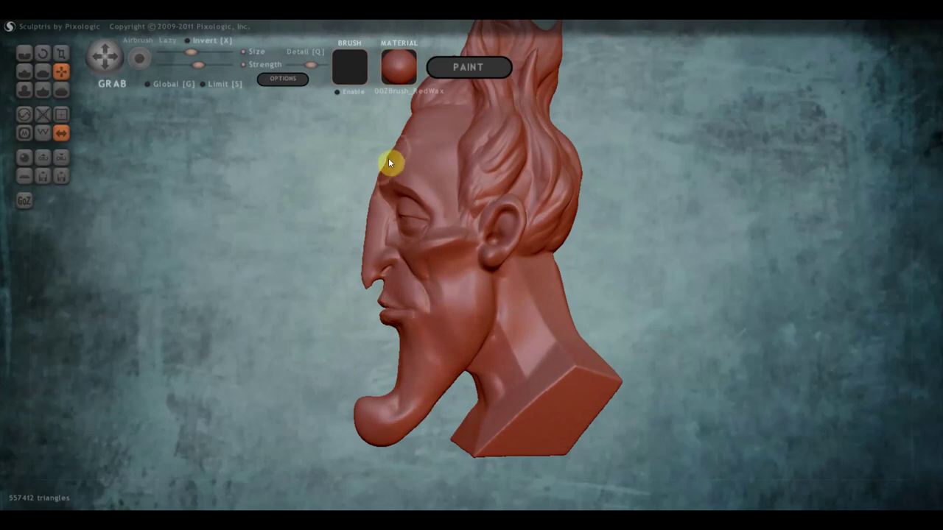
drag(393, 163, 374, 214)
mouse_move(369, 240)
right_down()
mouse_move(661, 270)
mouse_move(730, 267)
mouse_move(682, 278)
right_up()
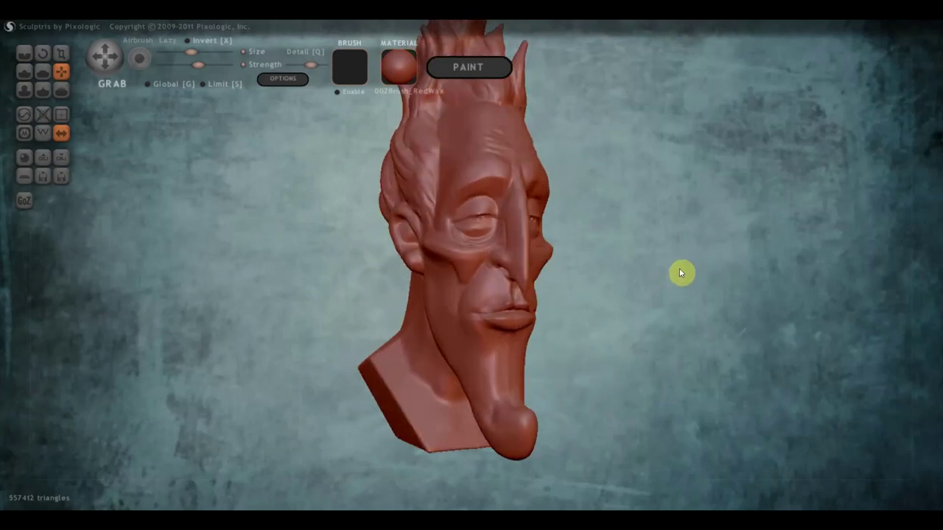